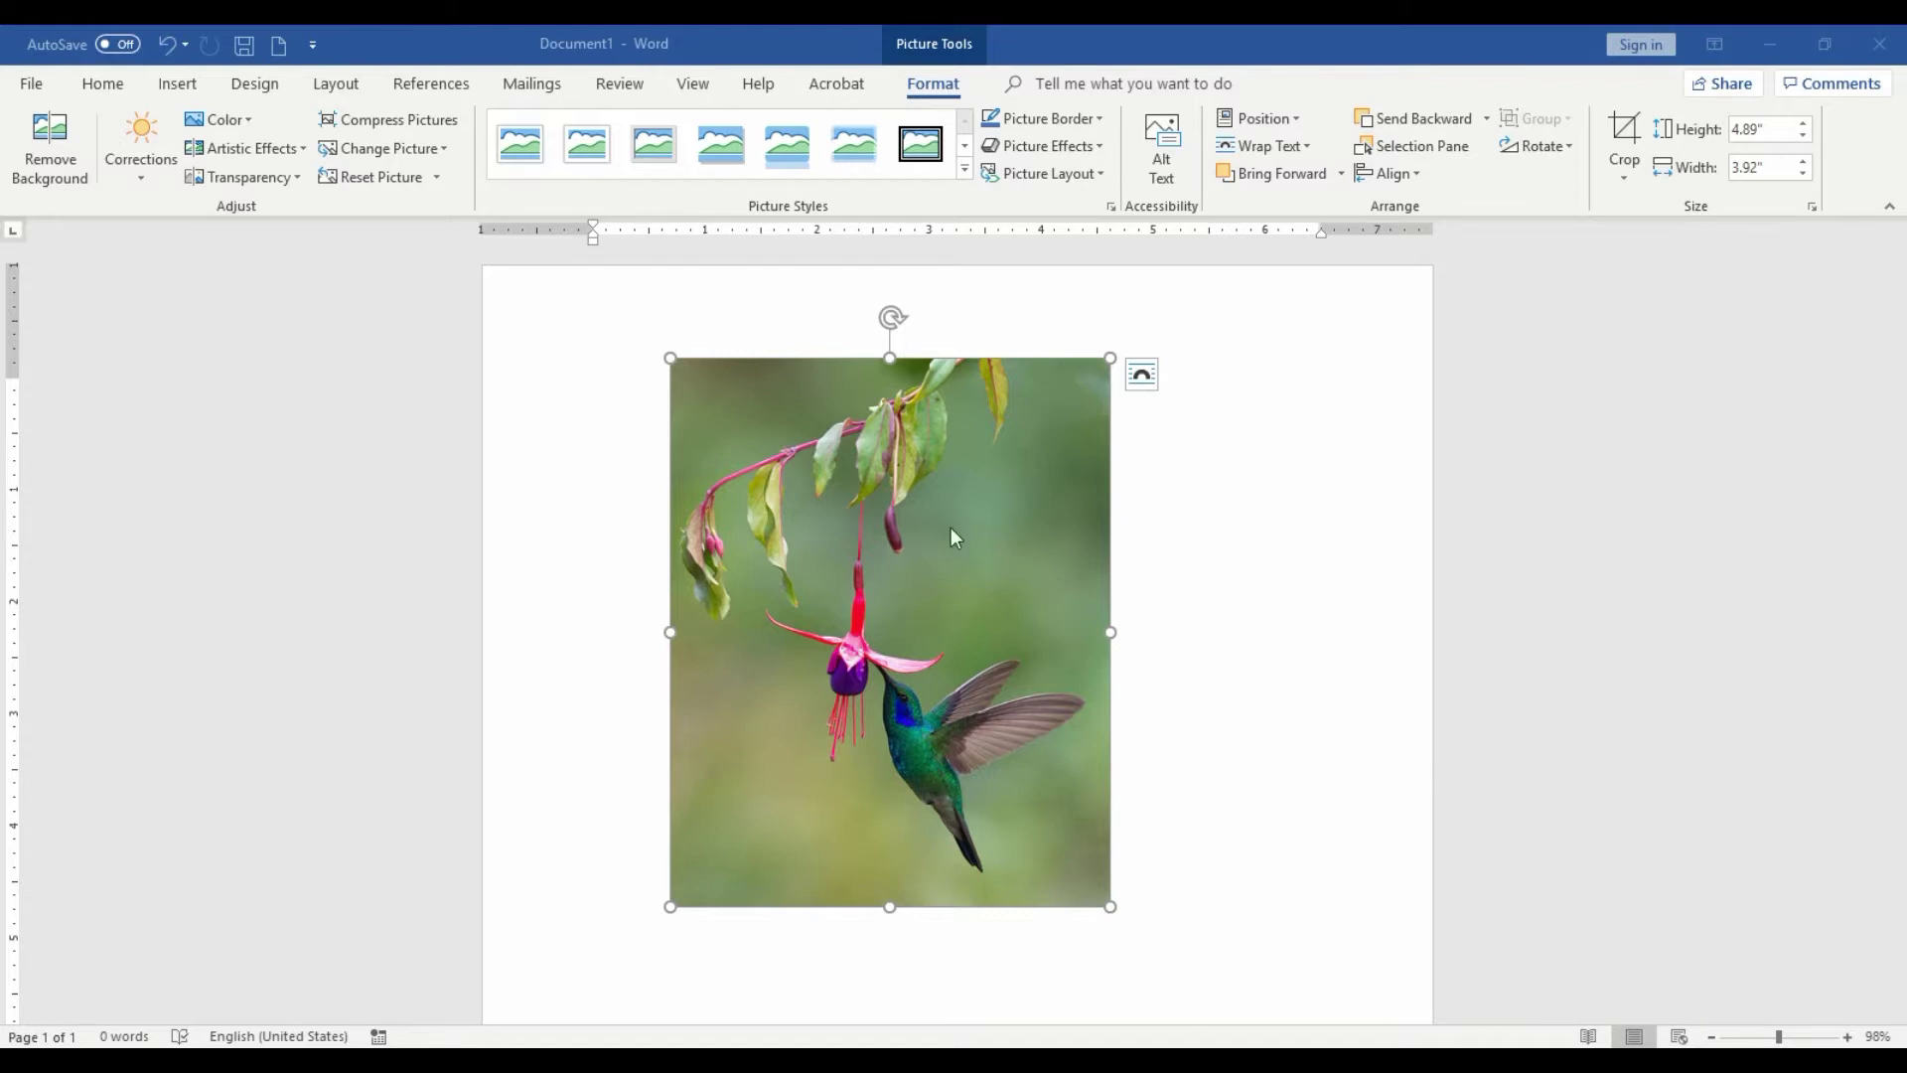
Drag the hummingbird photo further right so it floats freely on the page
left_click_drag(877, 695, 1055, 706)
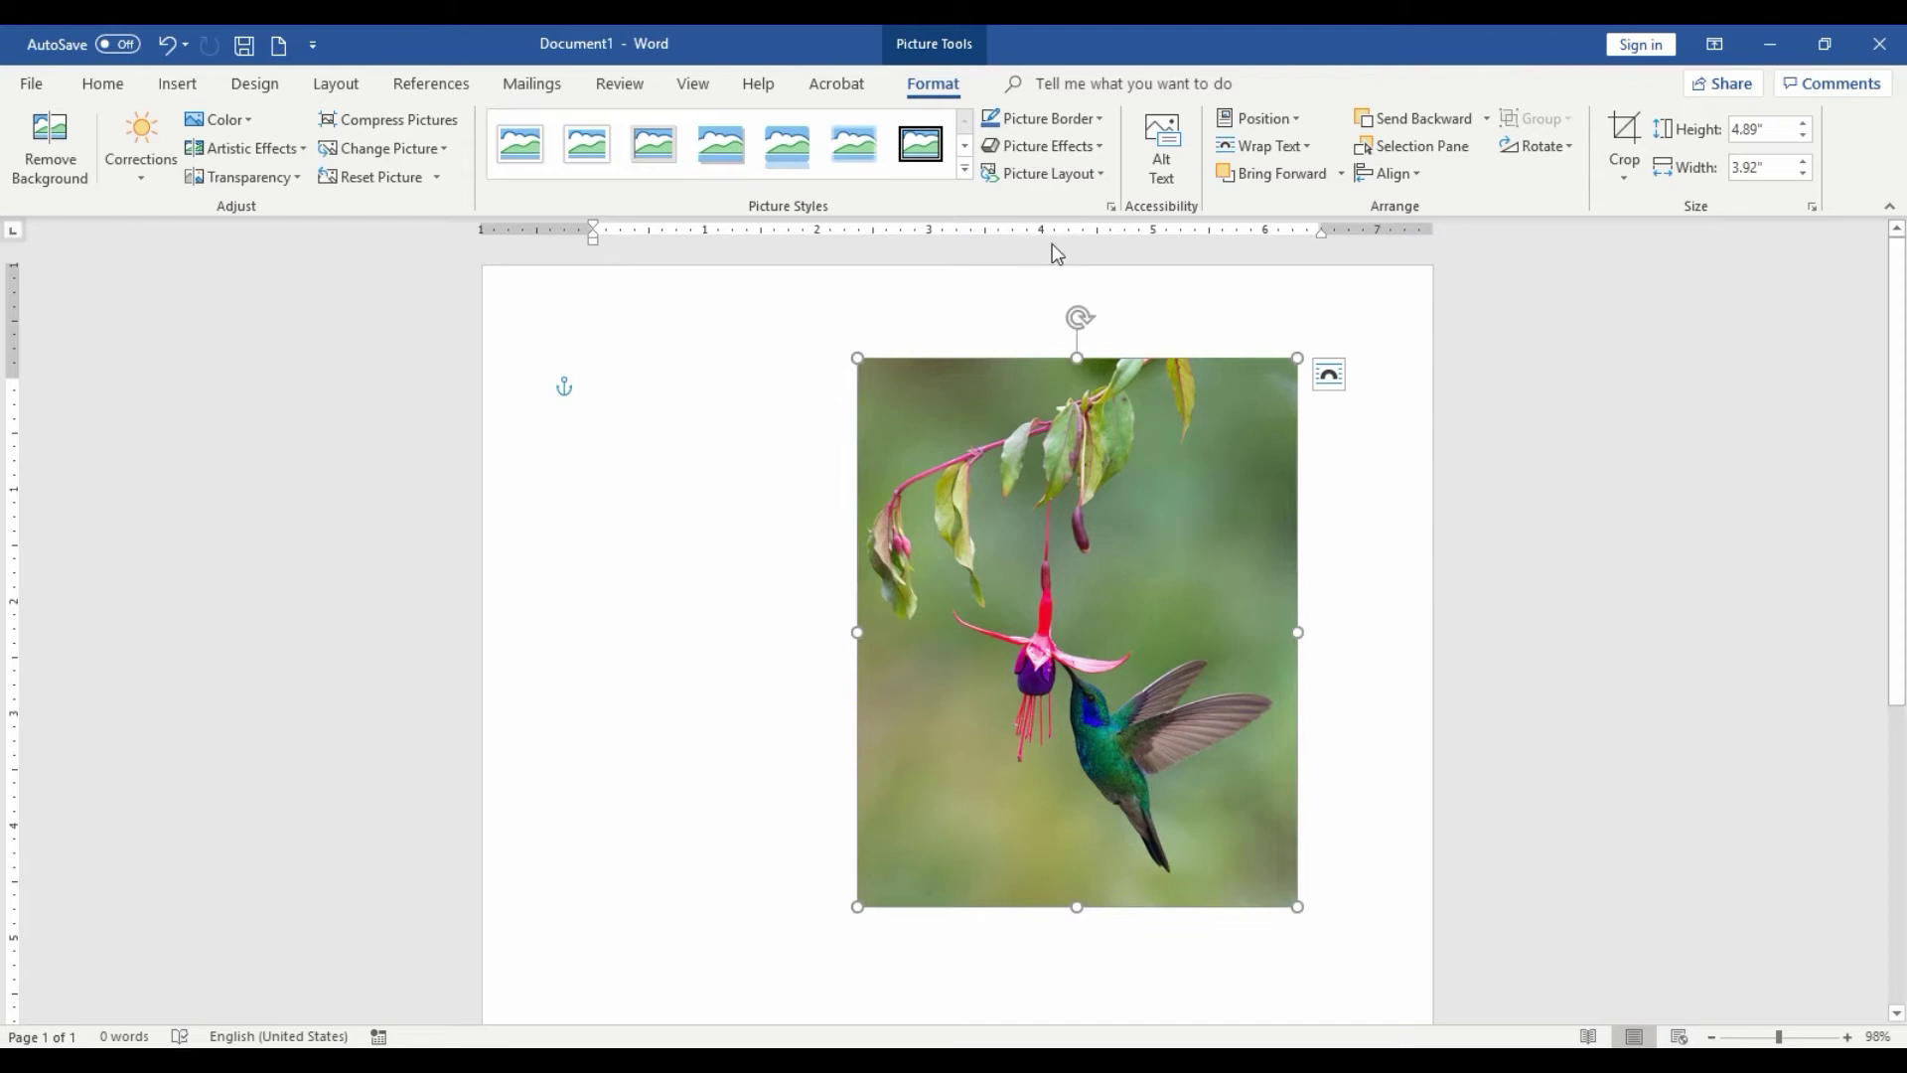
Apply the tilted perspective picture style with rounded corners and shadow to the hummingbird photo
left_click(961, 176)
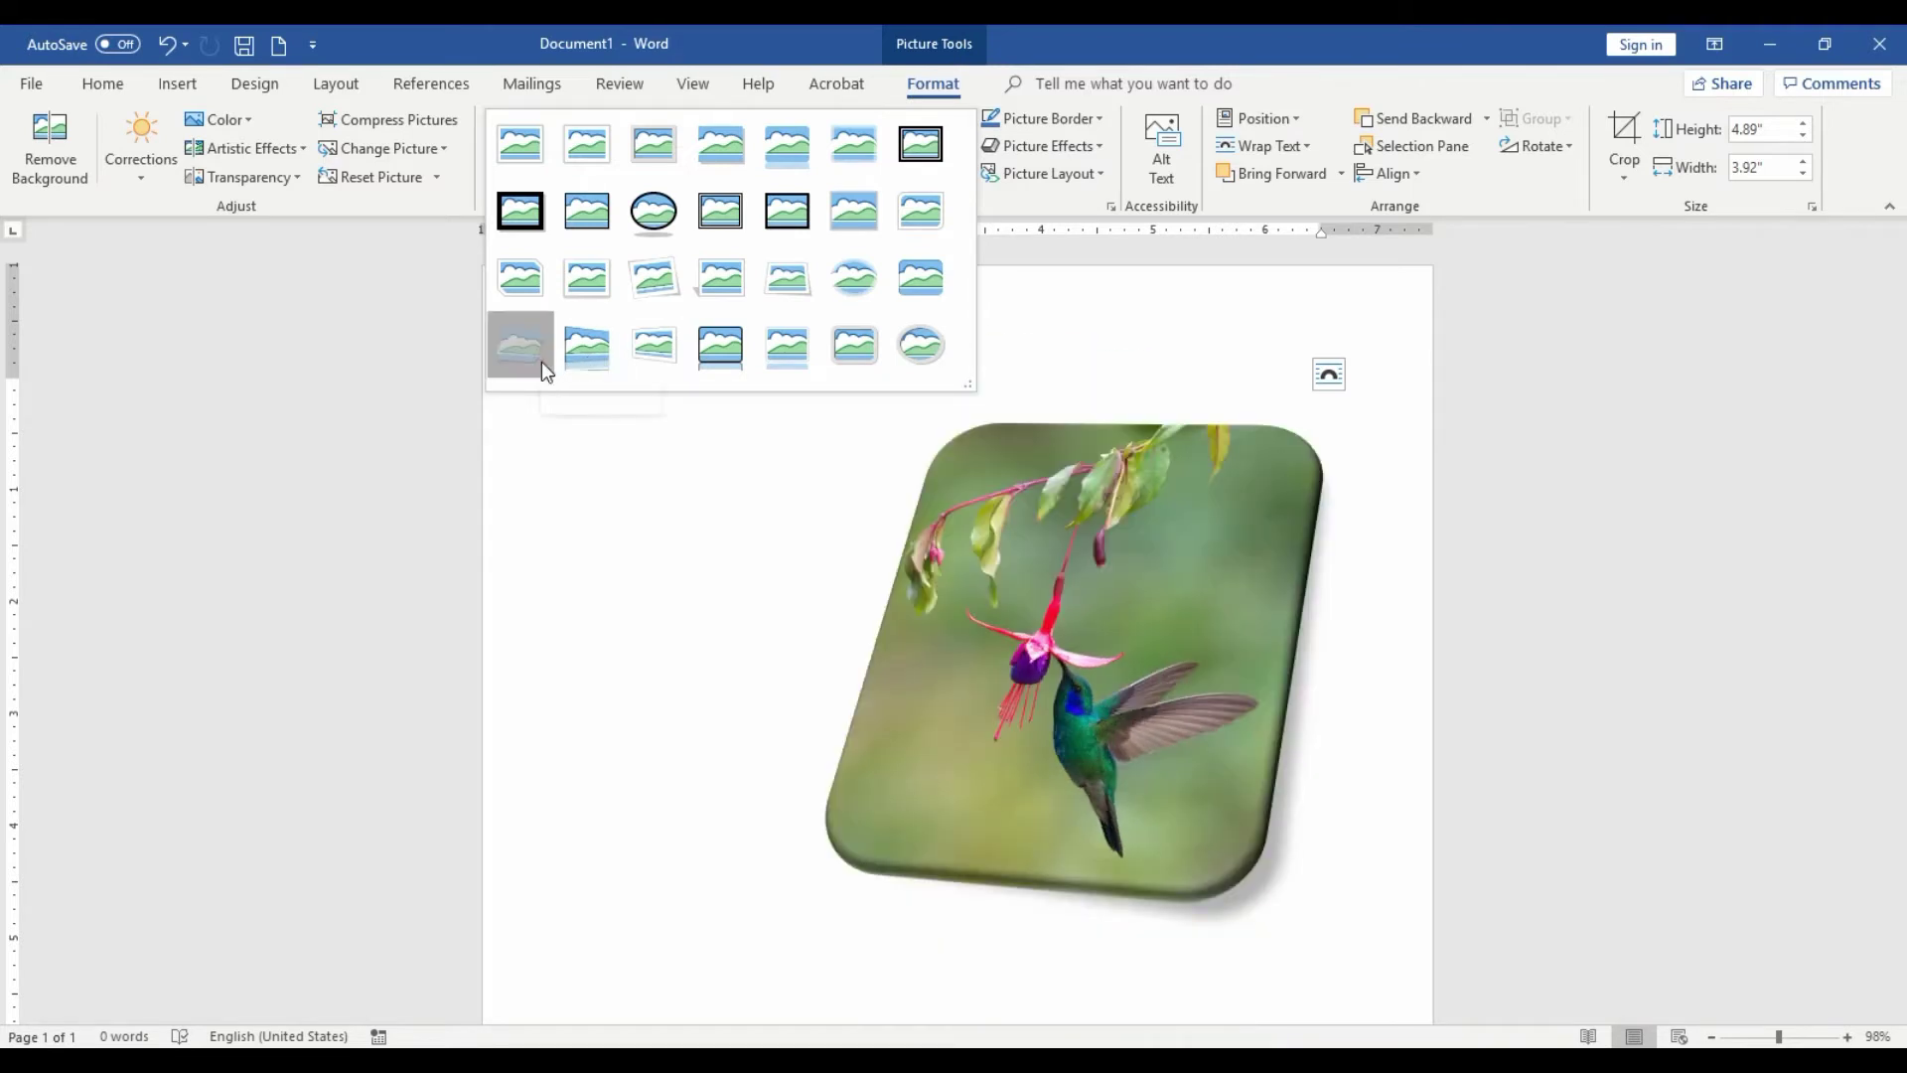
left_click(540, 362)
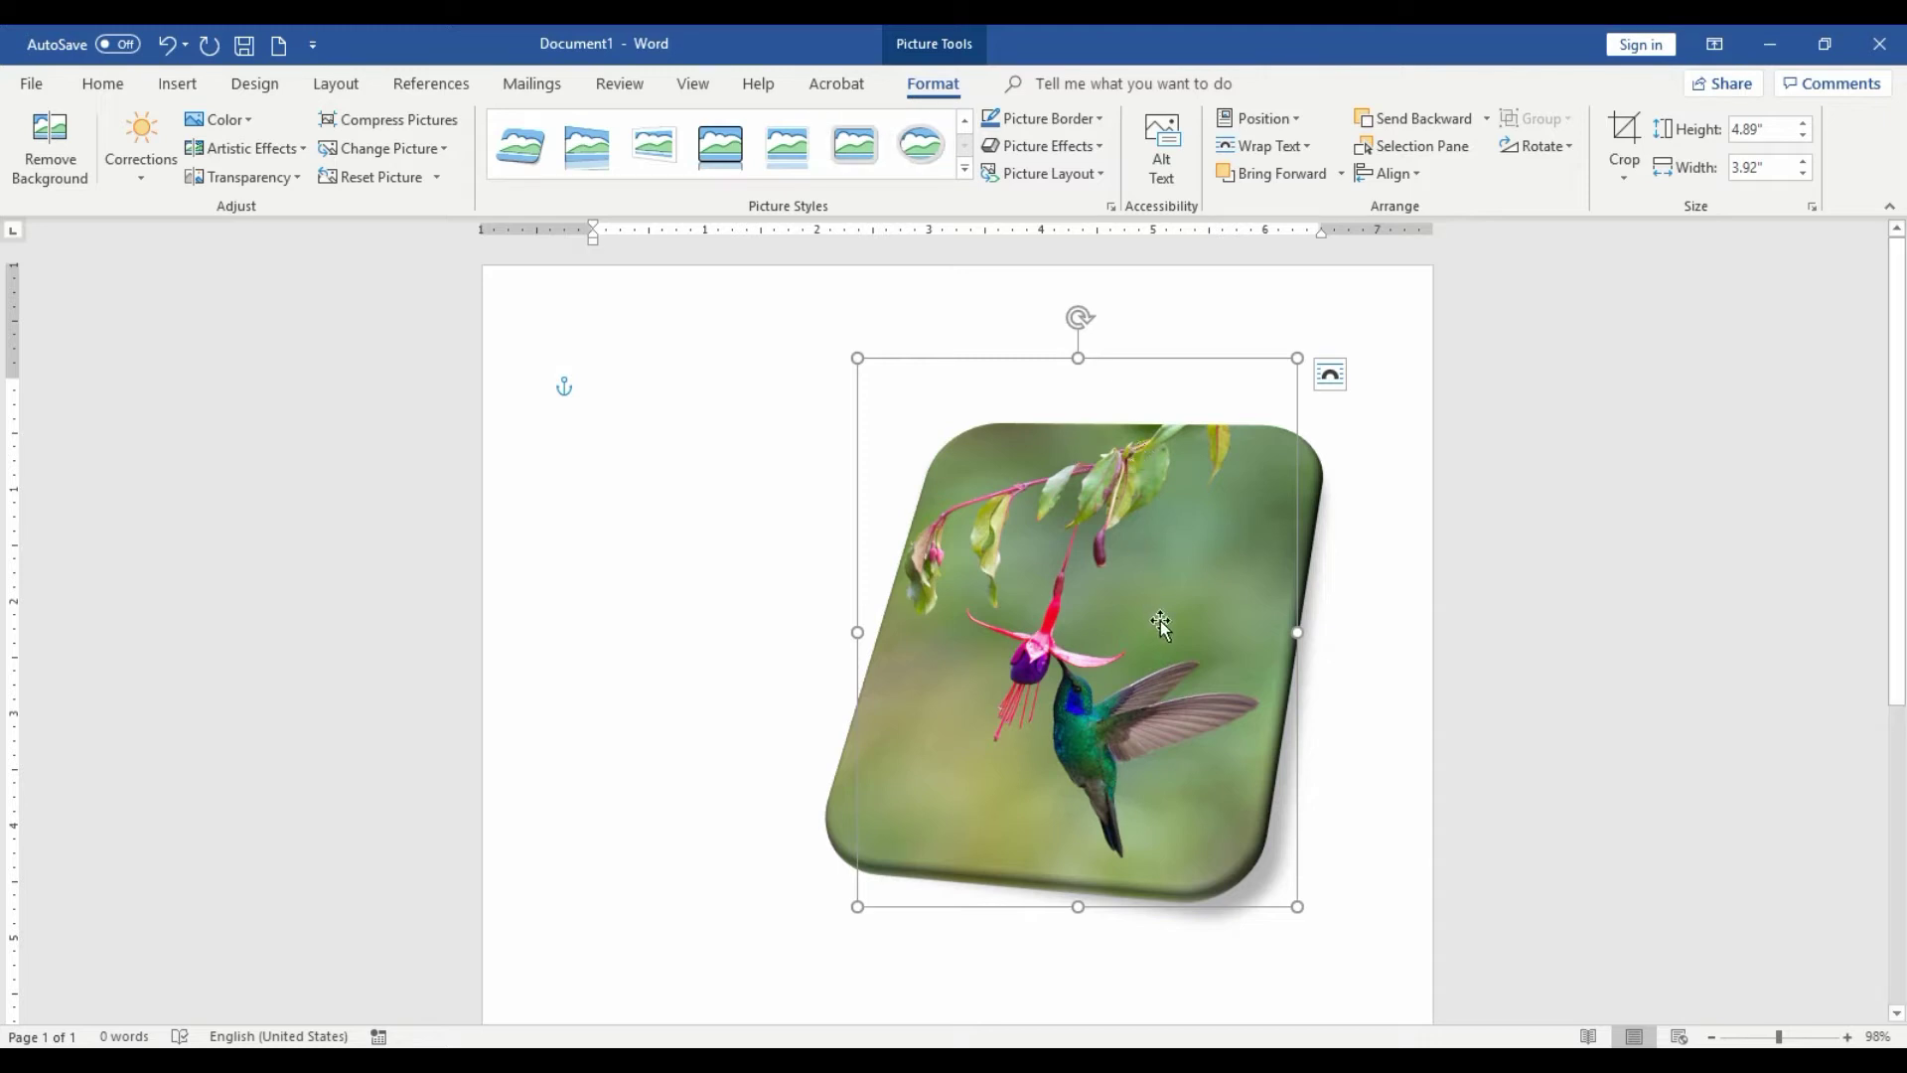
left_click(964, 169)
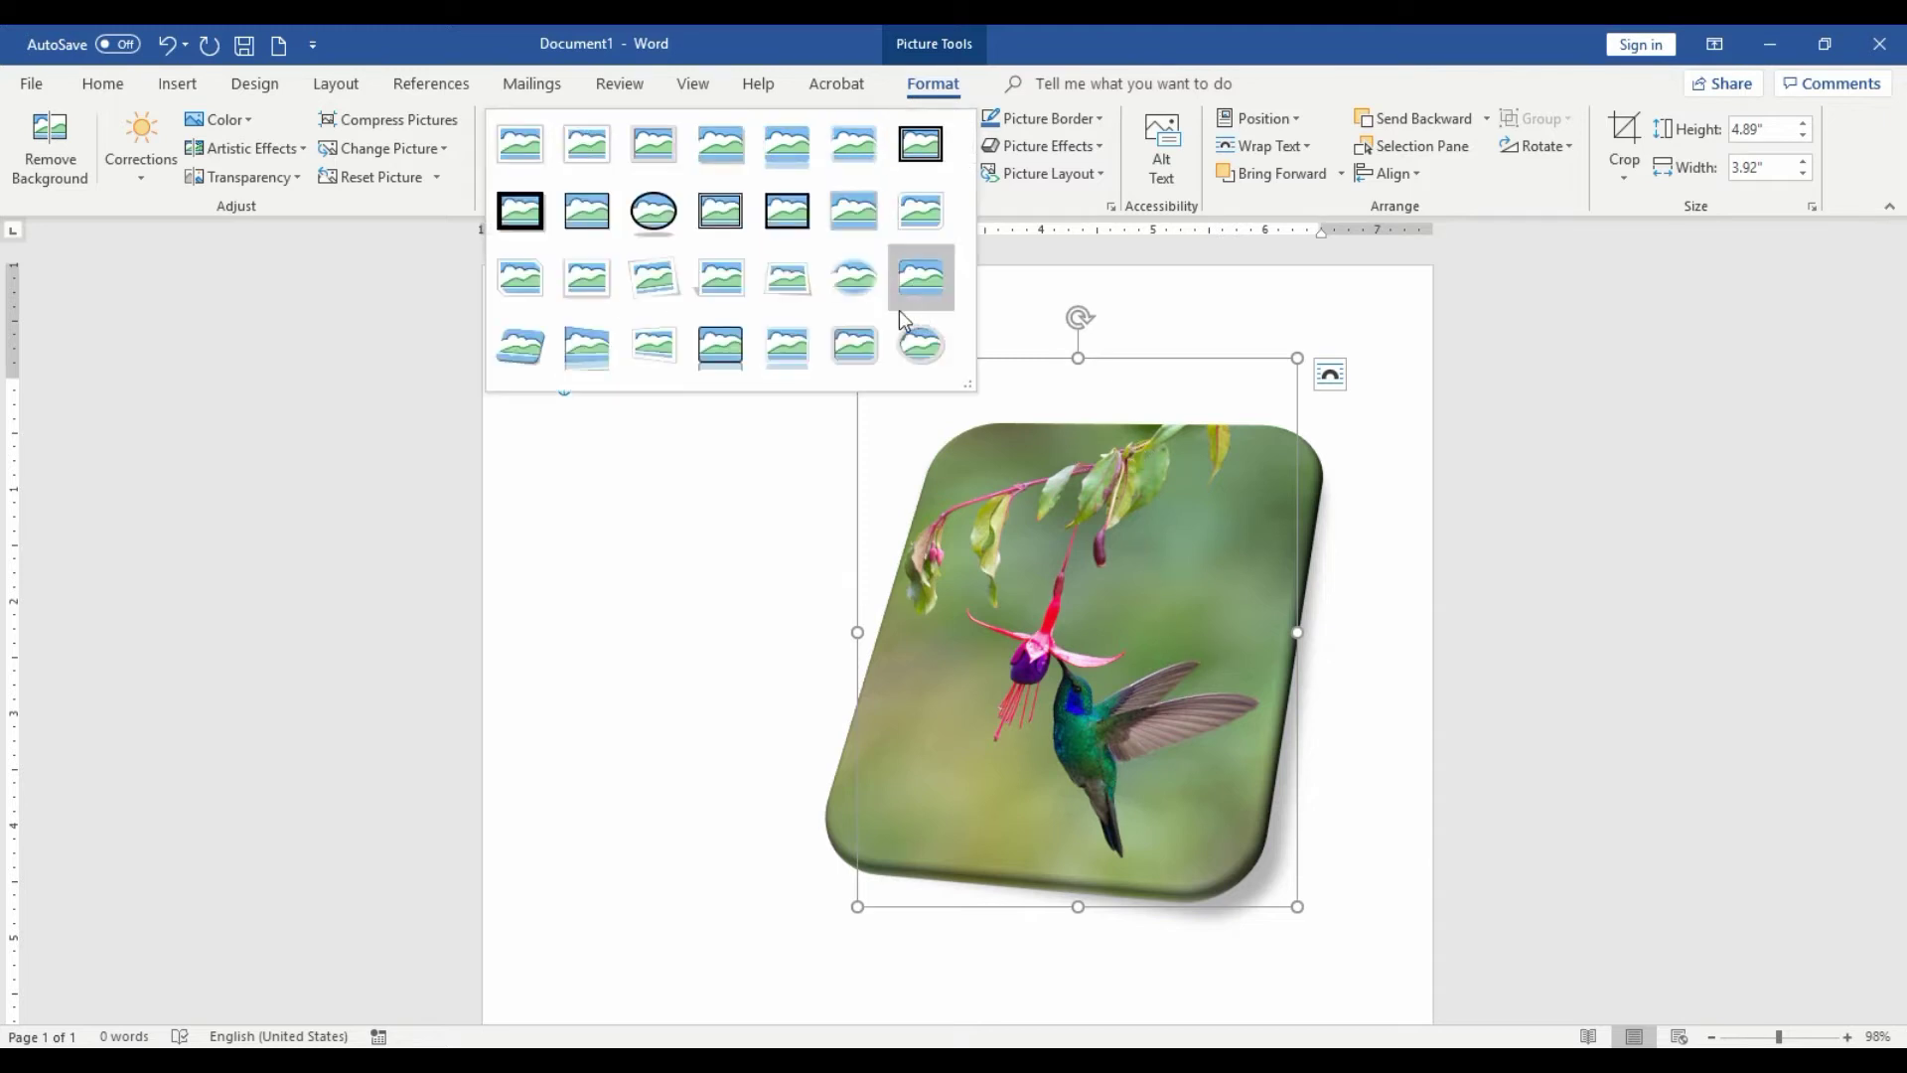
left_click(517, 343)
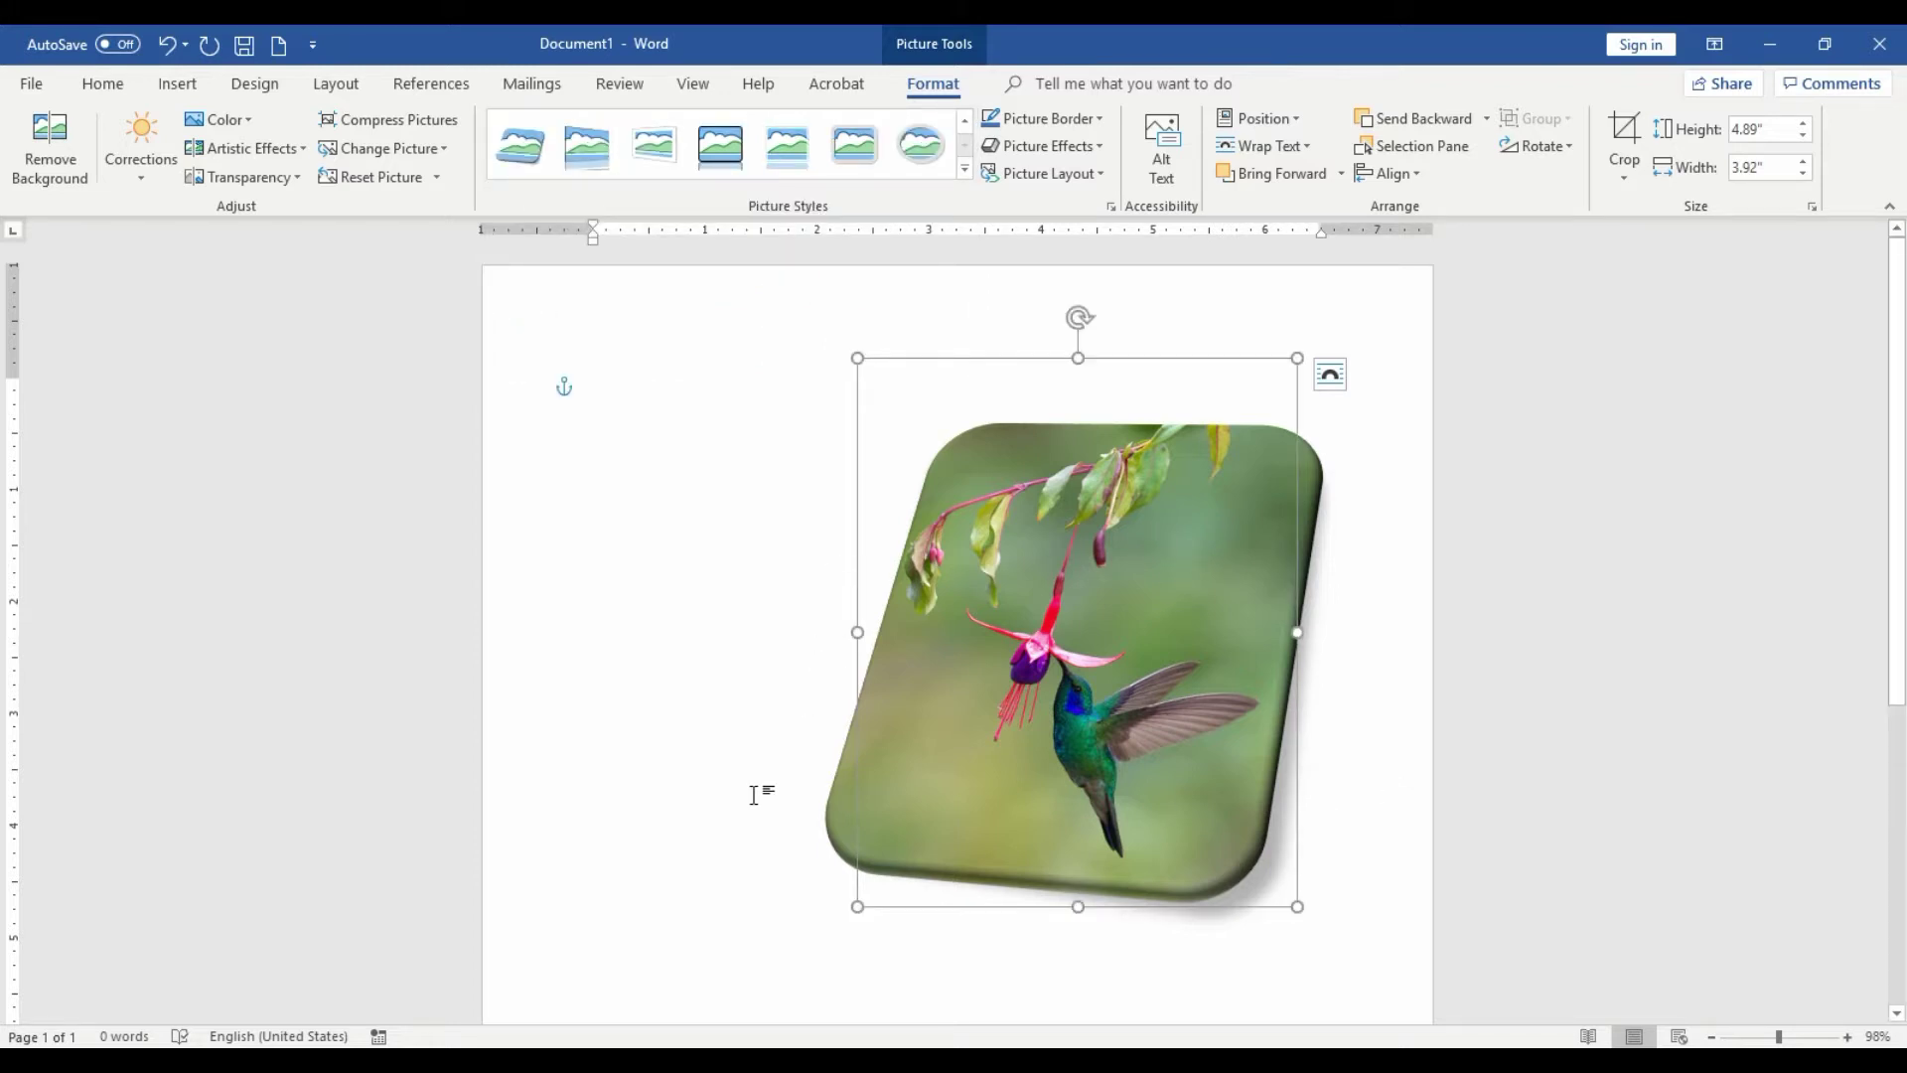
scroll(673, 785, "down", 1)
scroll(674, 785, "down", 1)
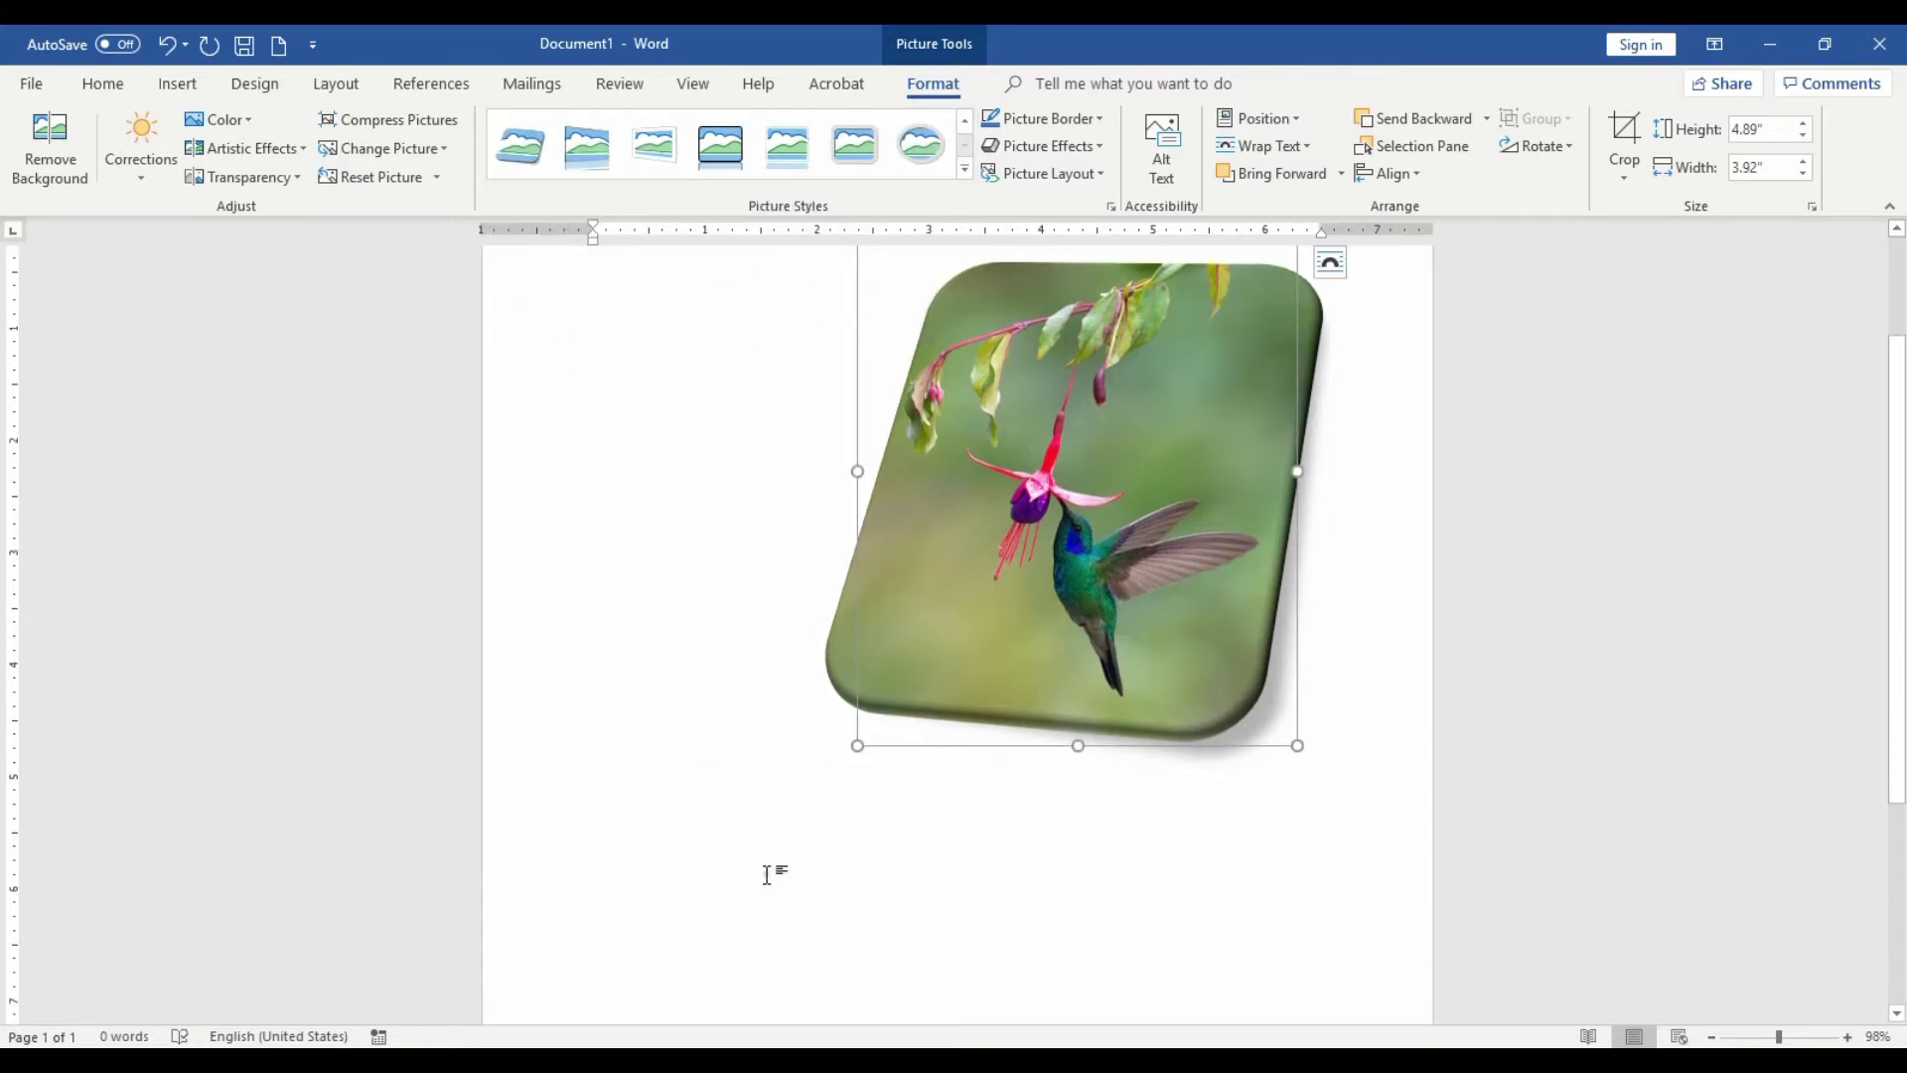
Insert the rose photo from file and resize it to 2.21 by 3.33 inches
left_click(771, 873)
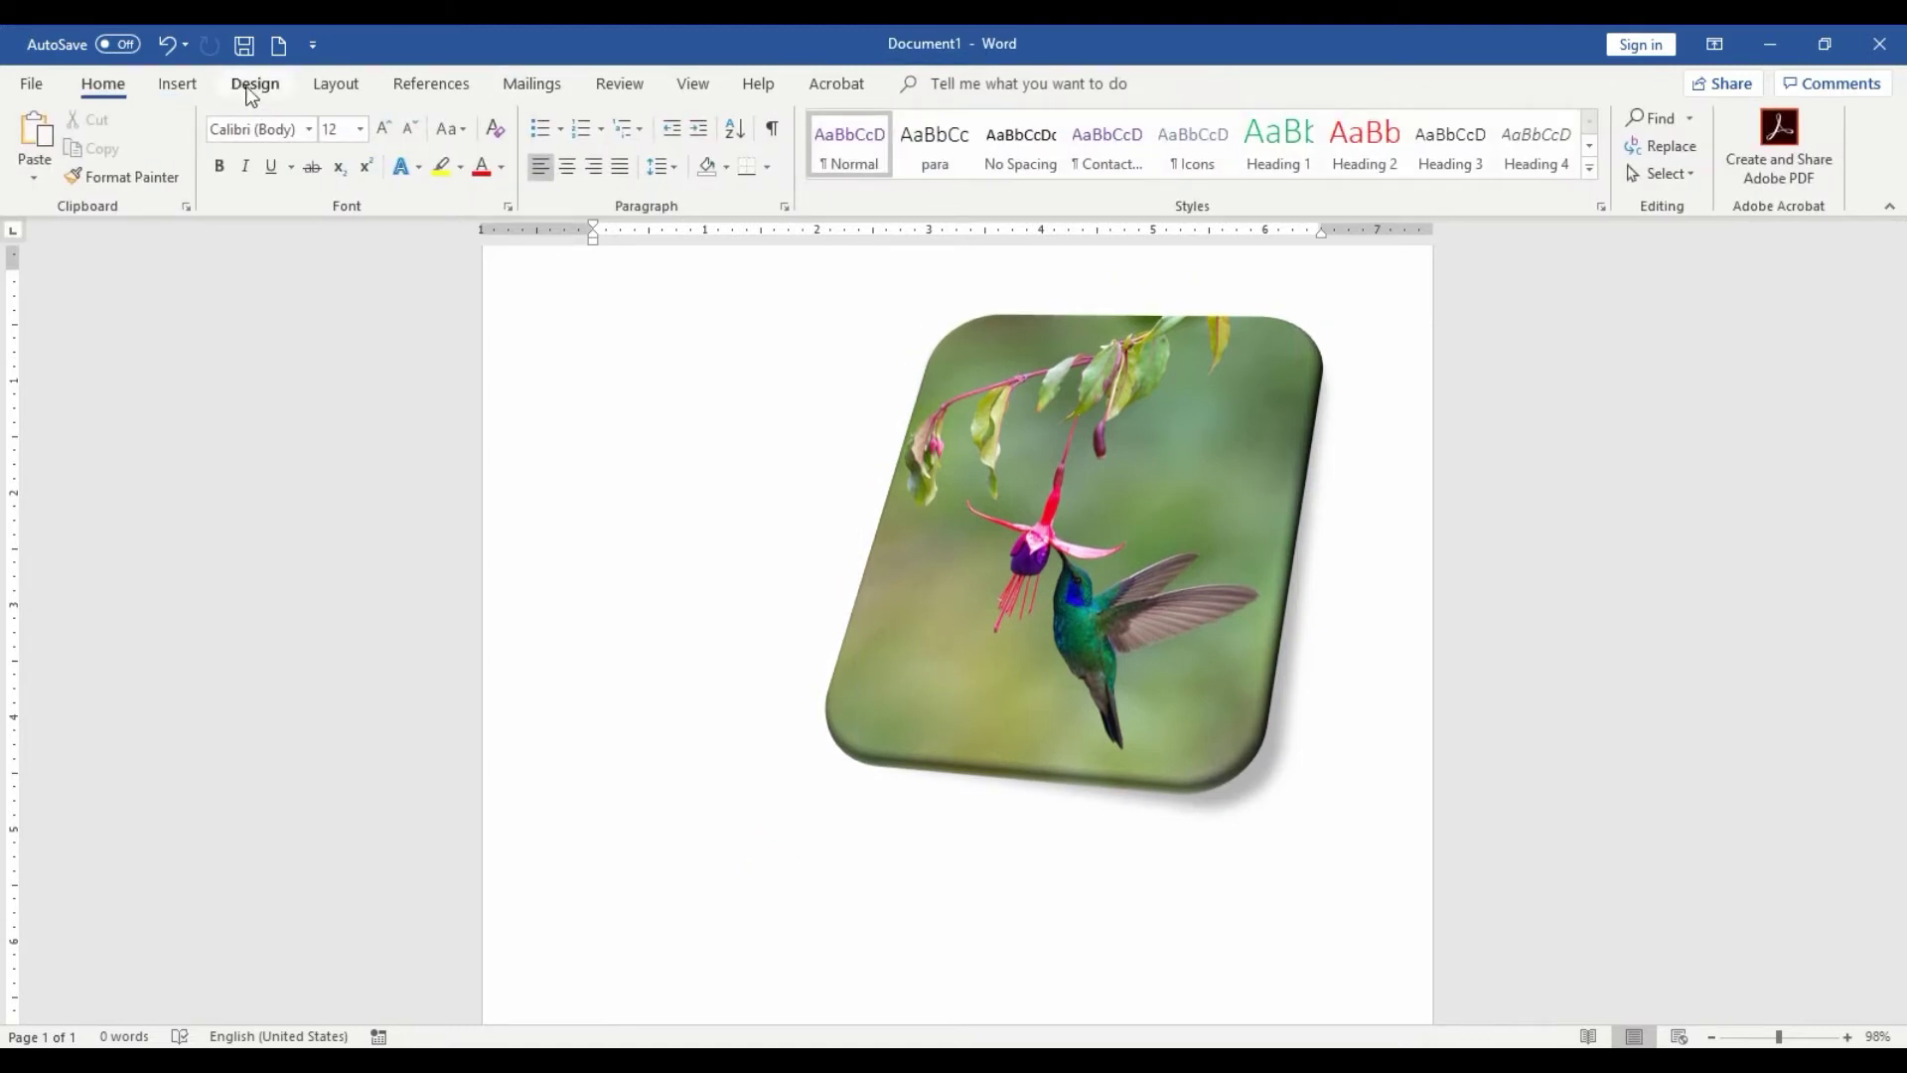
left_click(178, 84)
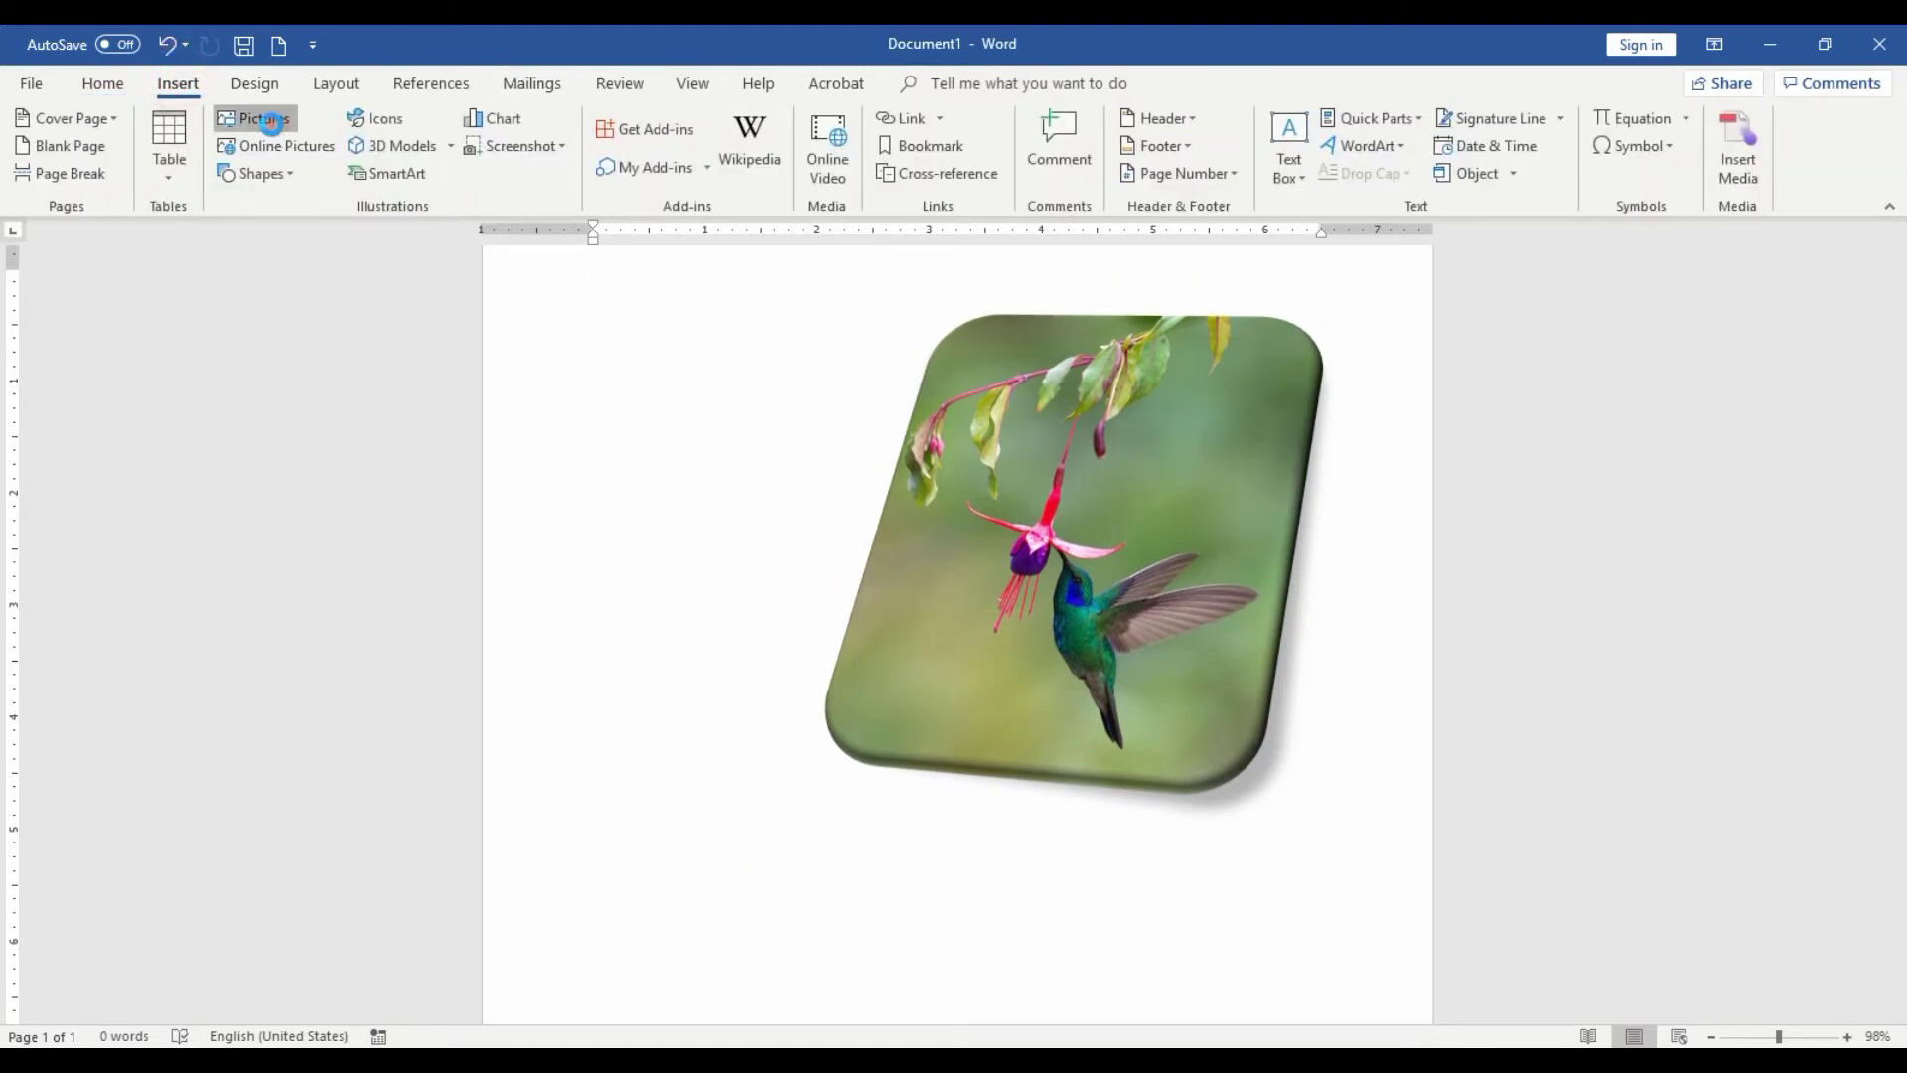
left_click(270, 121)
double_click(518, 233)
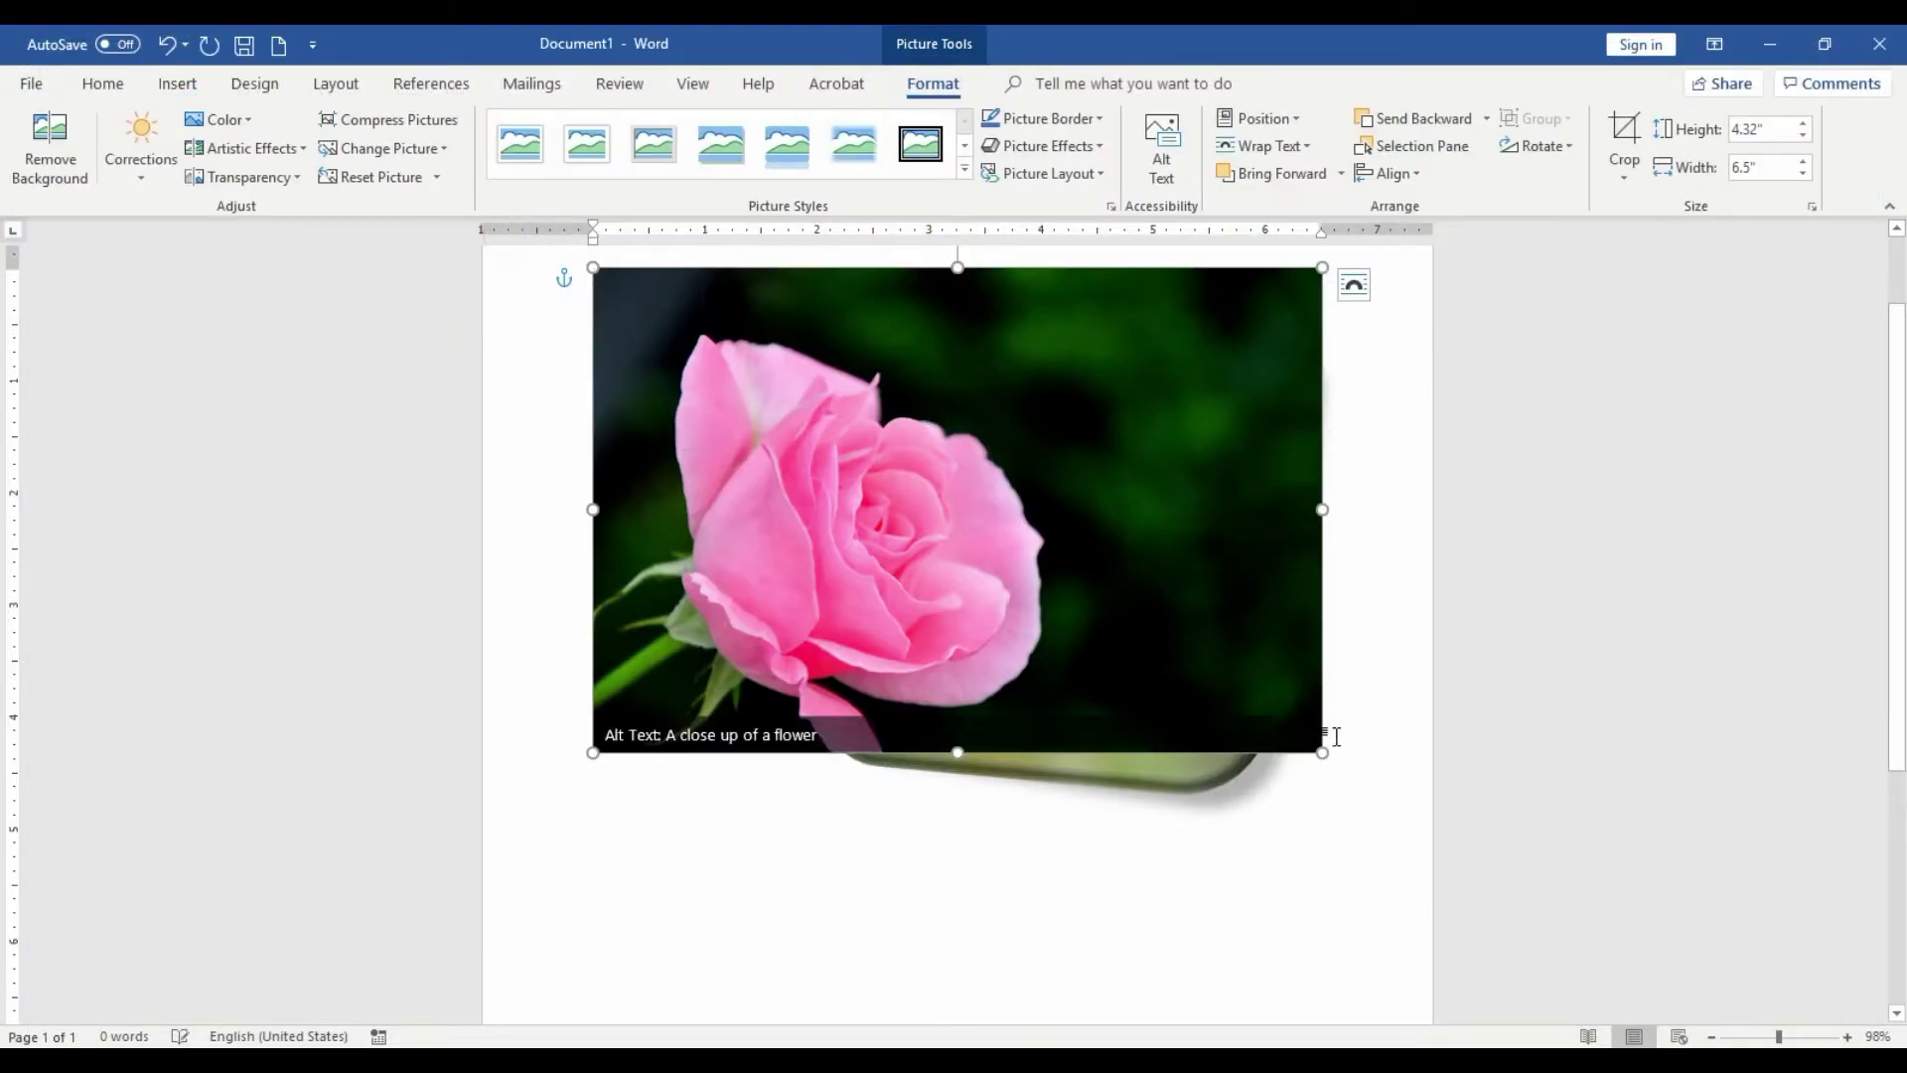
left_click_drag(1321, 753, 967, 517)
Move the hummingbird photo down and left below the rose, then reselect the rose
left_click(1240, 632)
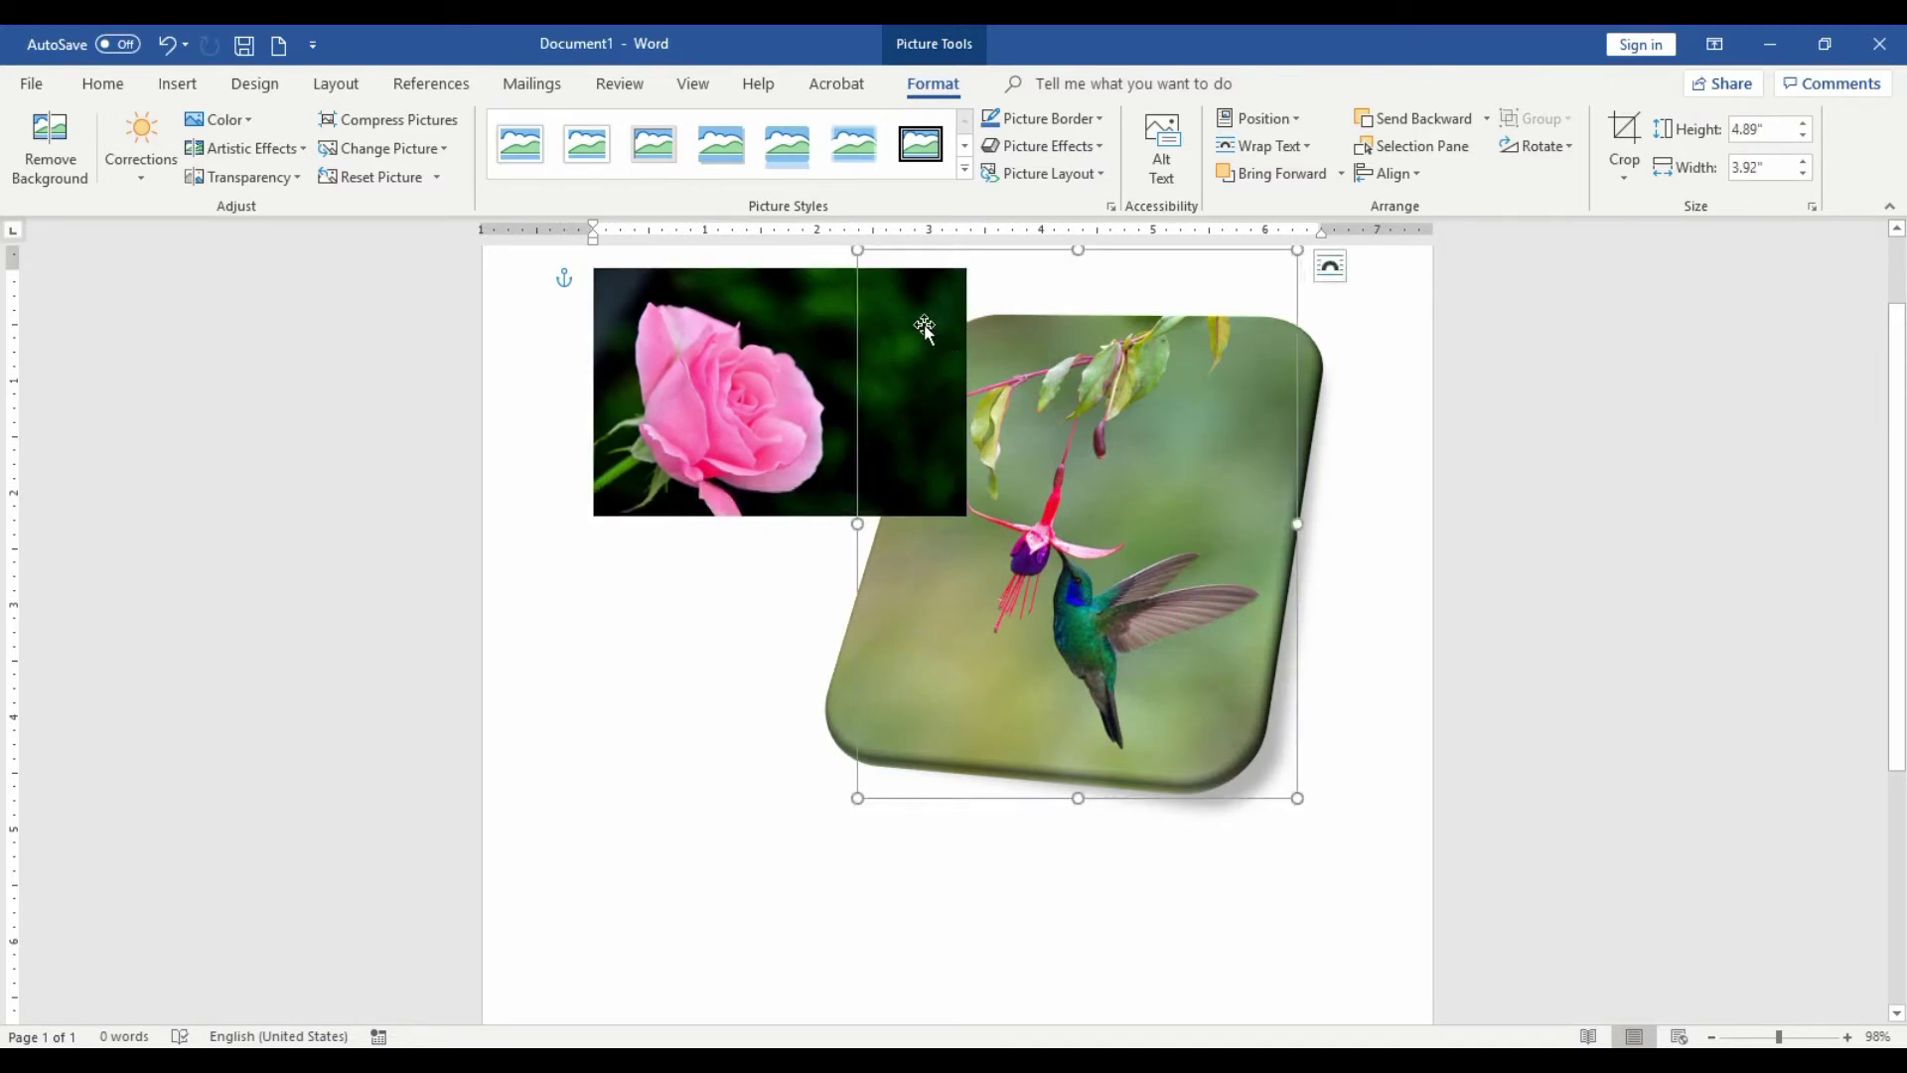
left_click_drag(1175, 517, 856, 903)
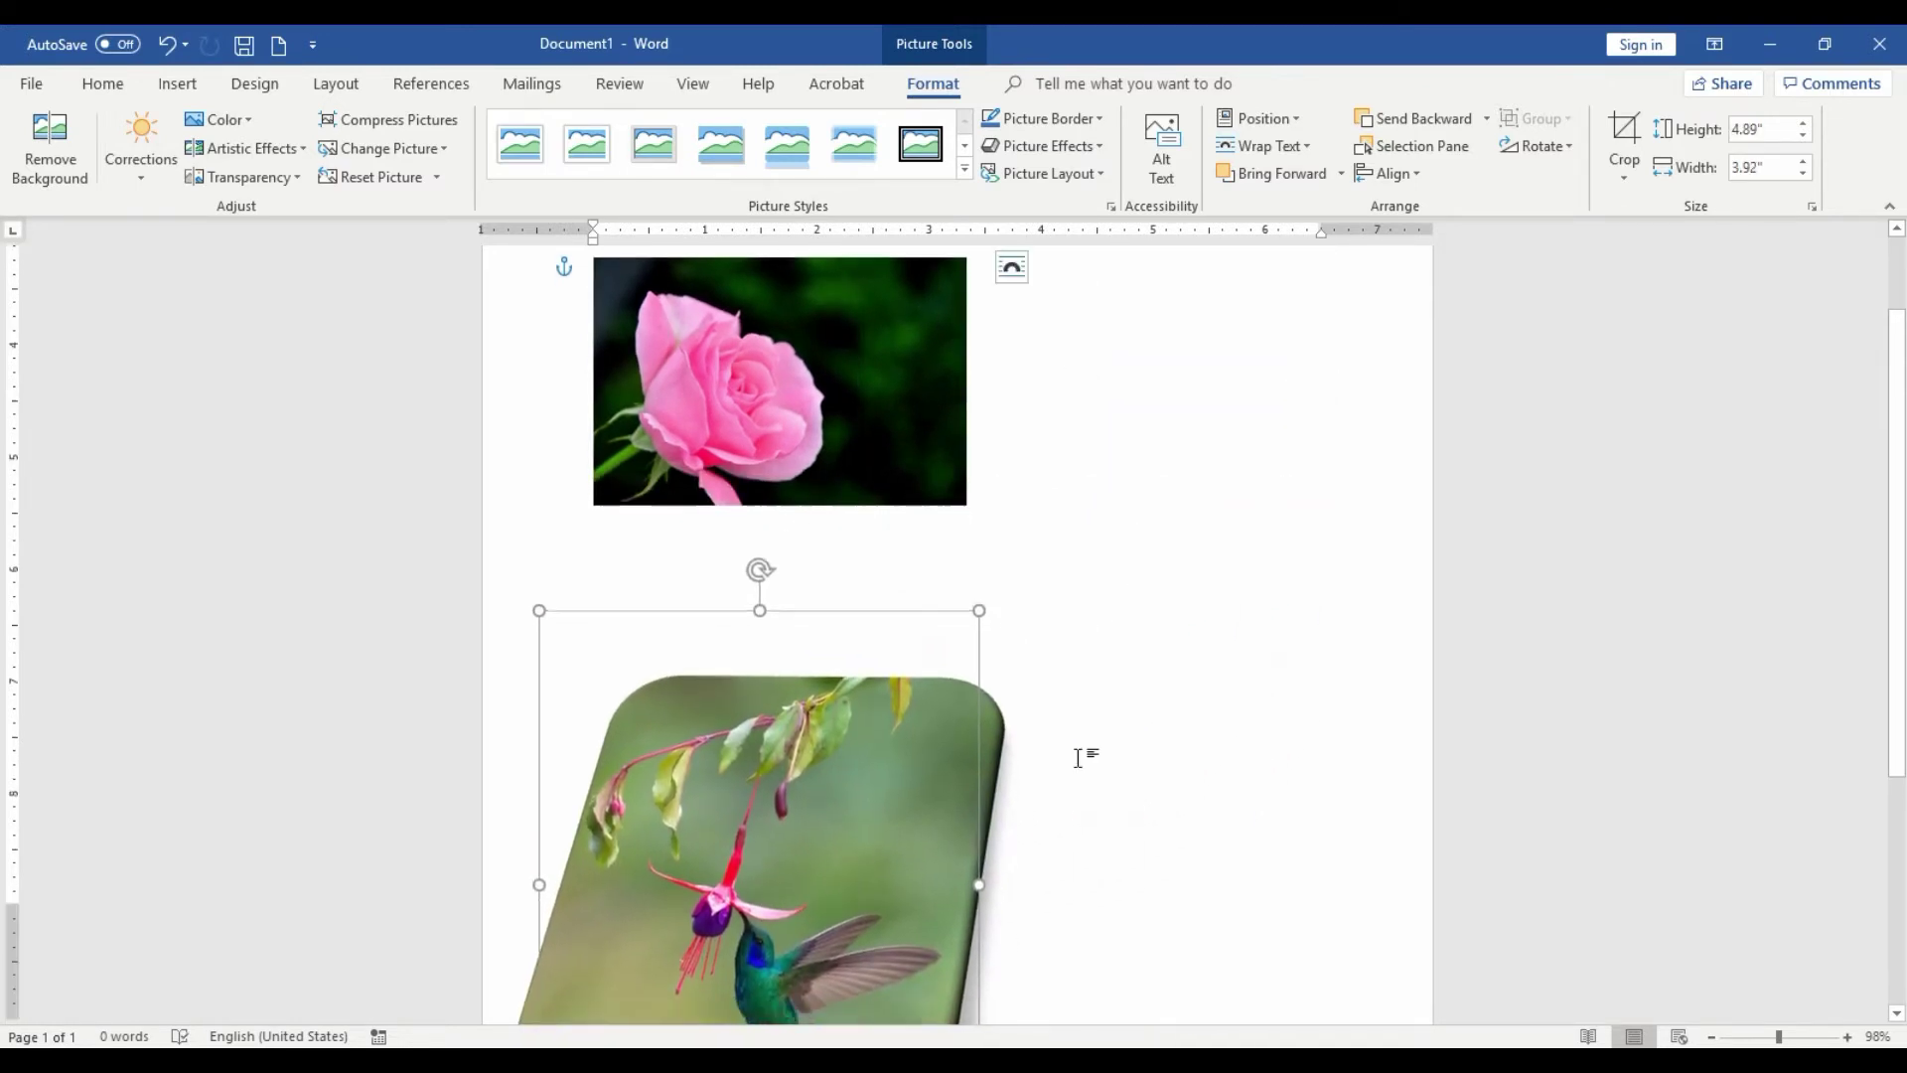
scroll(1260, 945, "down", 4)
scroll(1207, 825, "up", 3)
scroll(1207, 824, "up", 2)
left_click(701, 467)
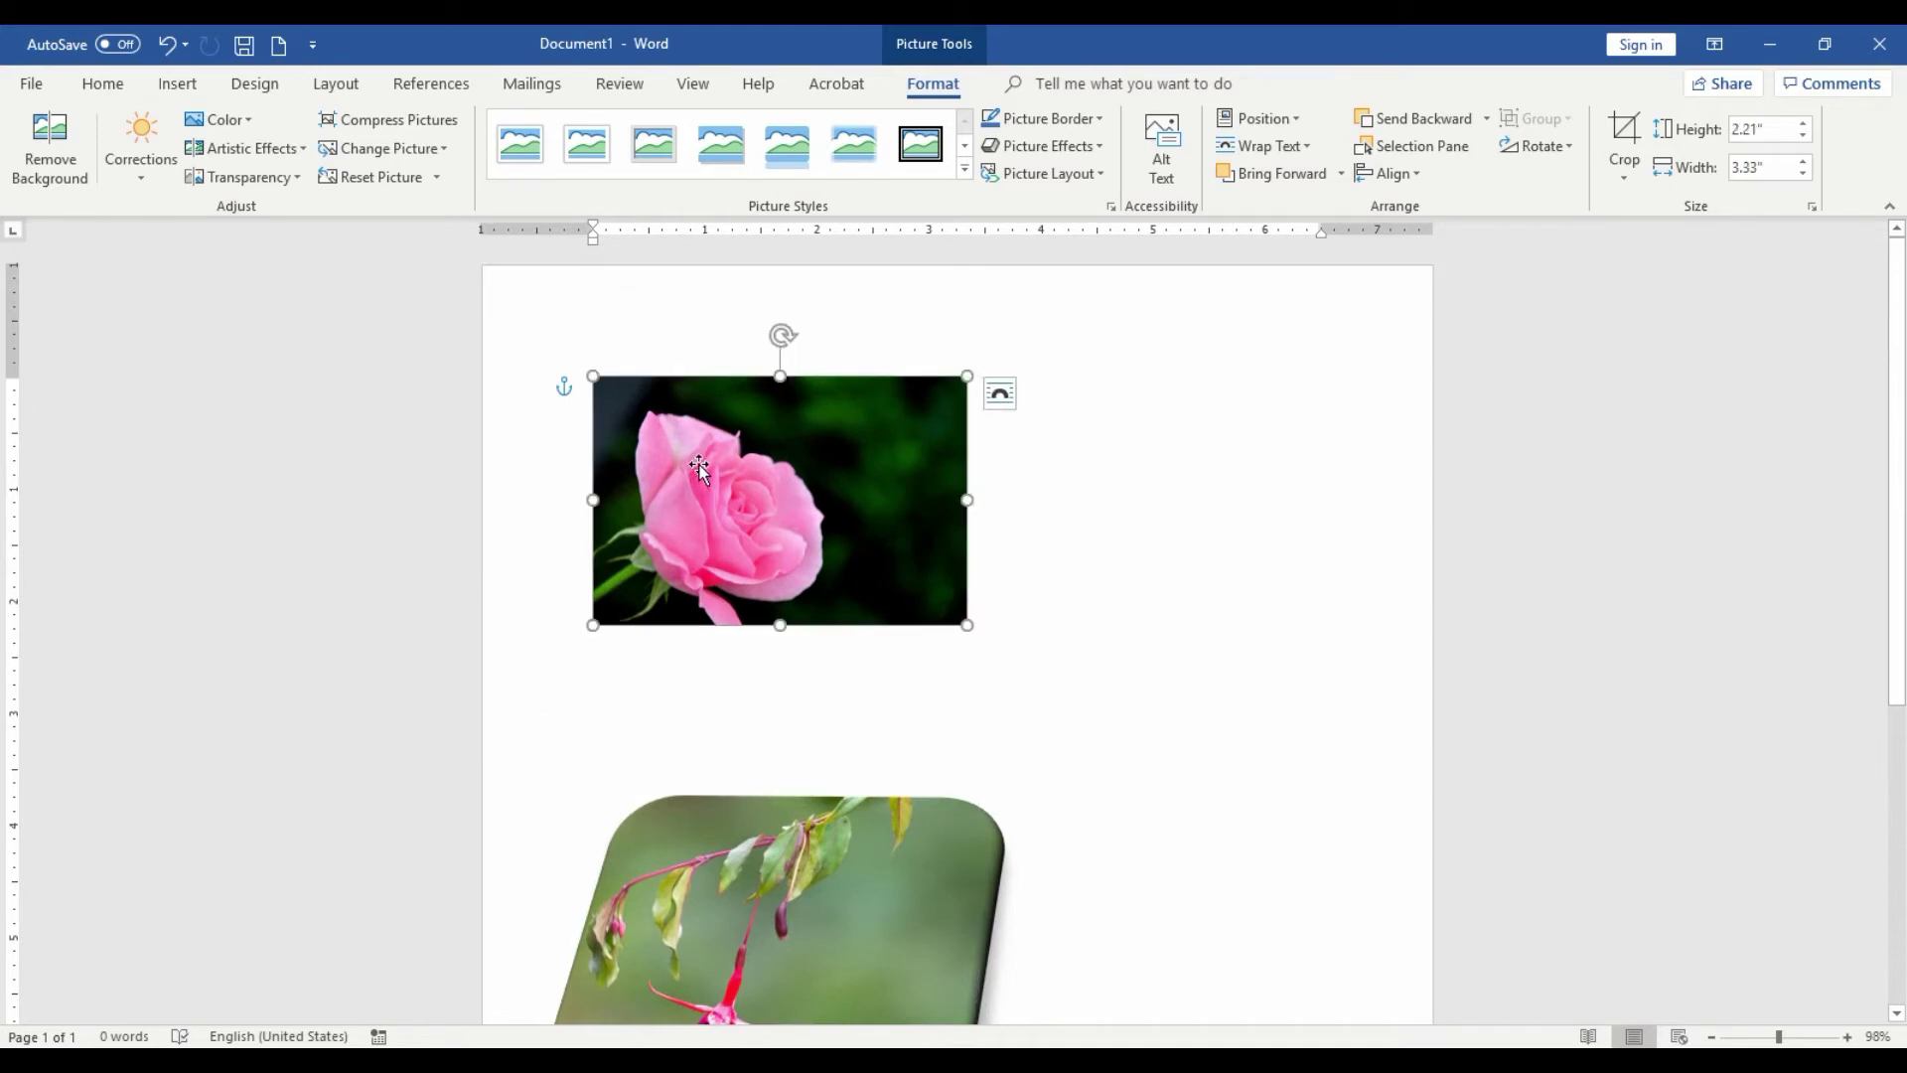
Give the rose photo a light-blue picture border and bring up its More Lines settings
left_click(1101, 118)
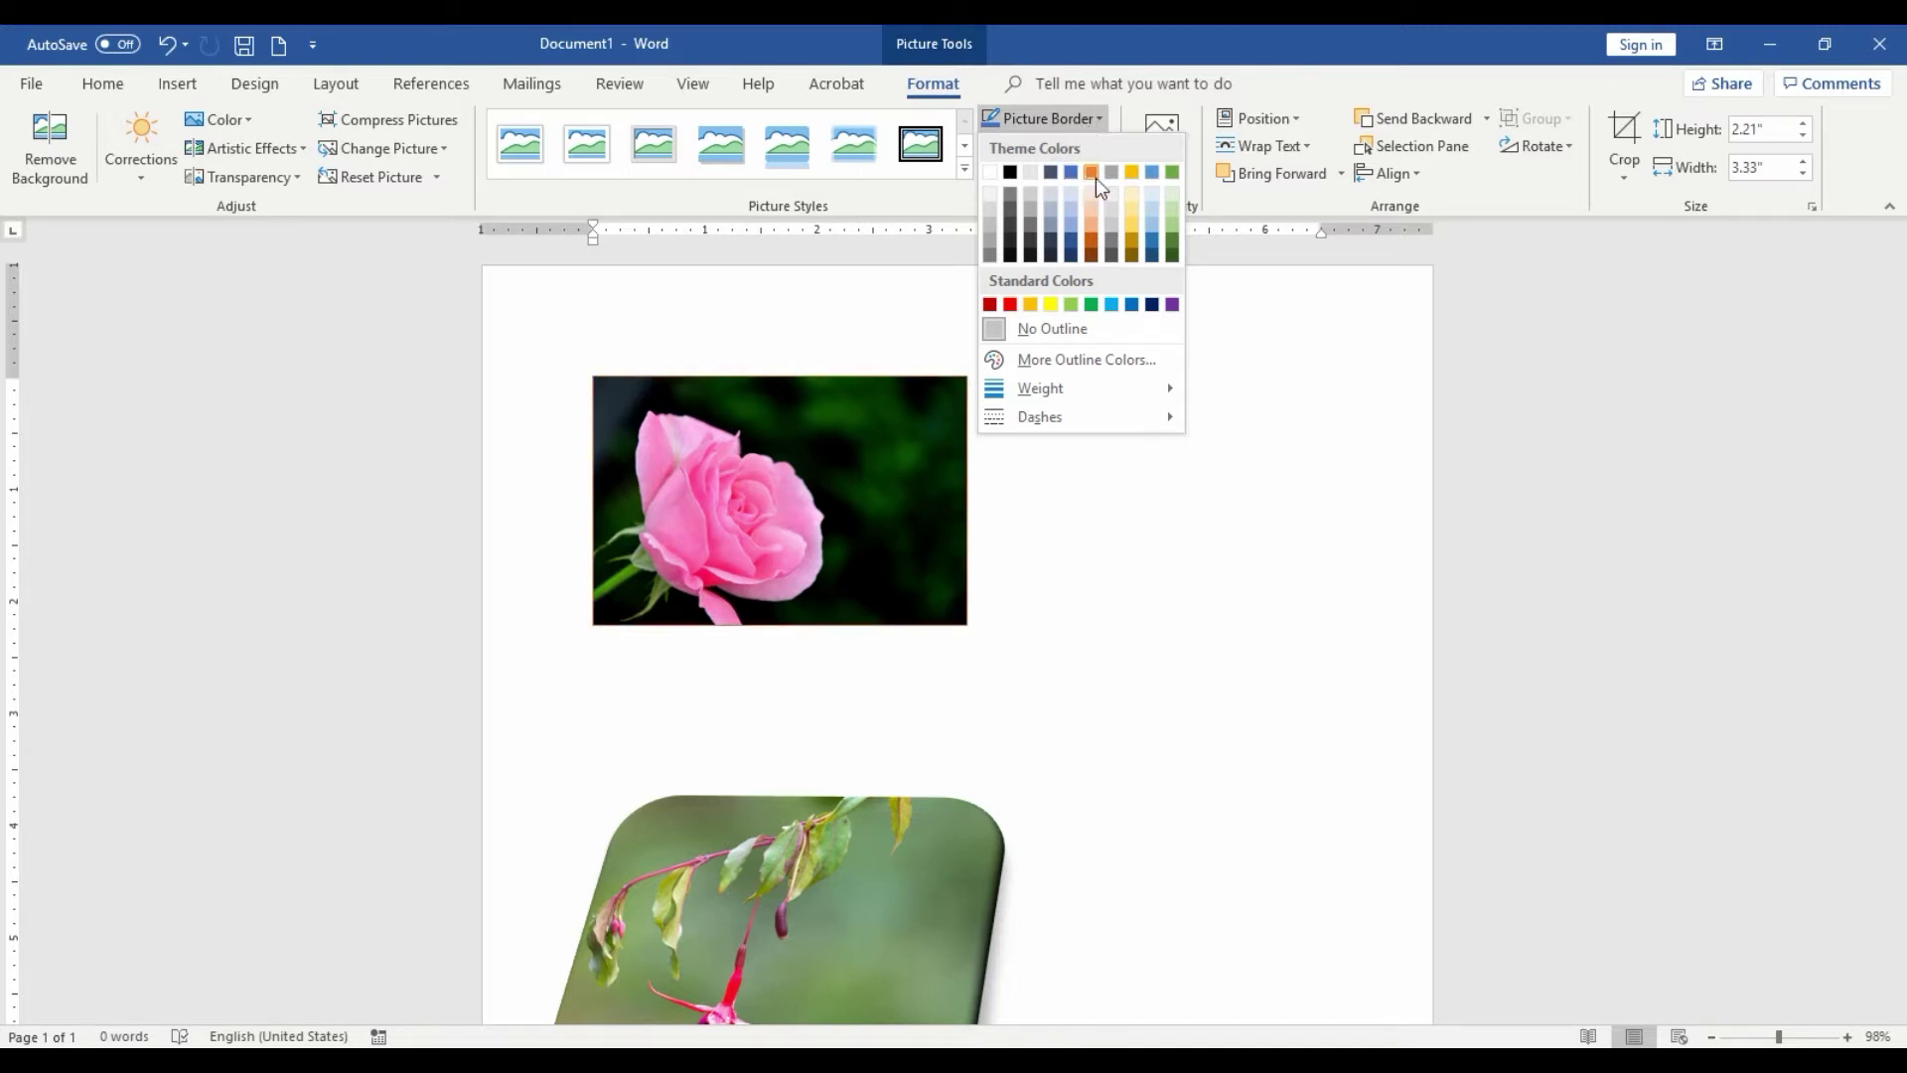
left_click(1112, 304)
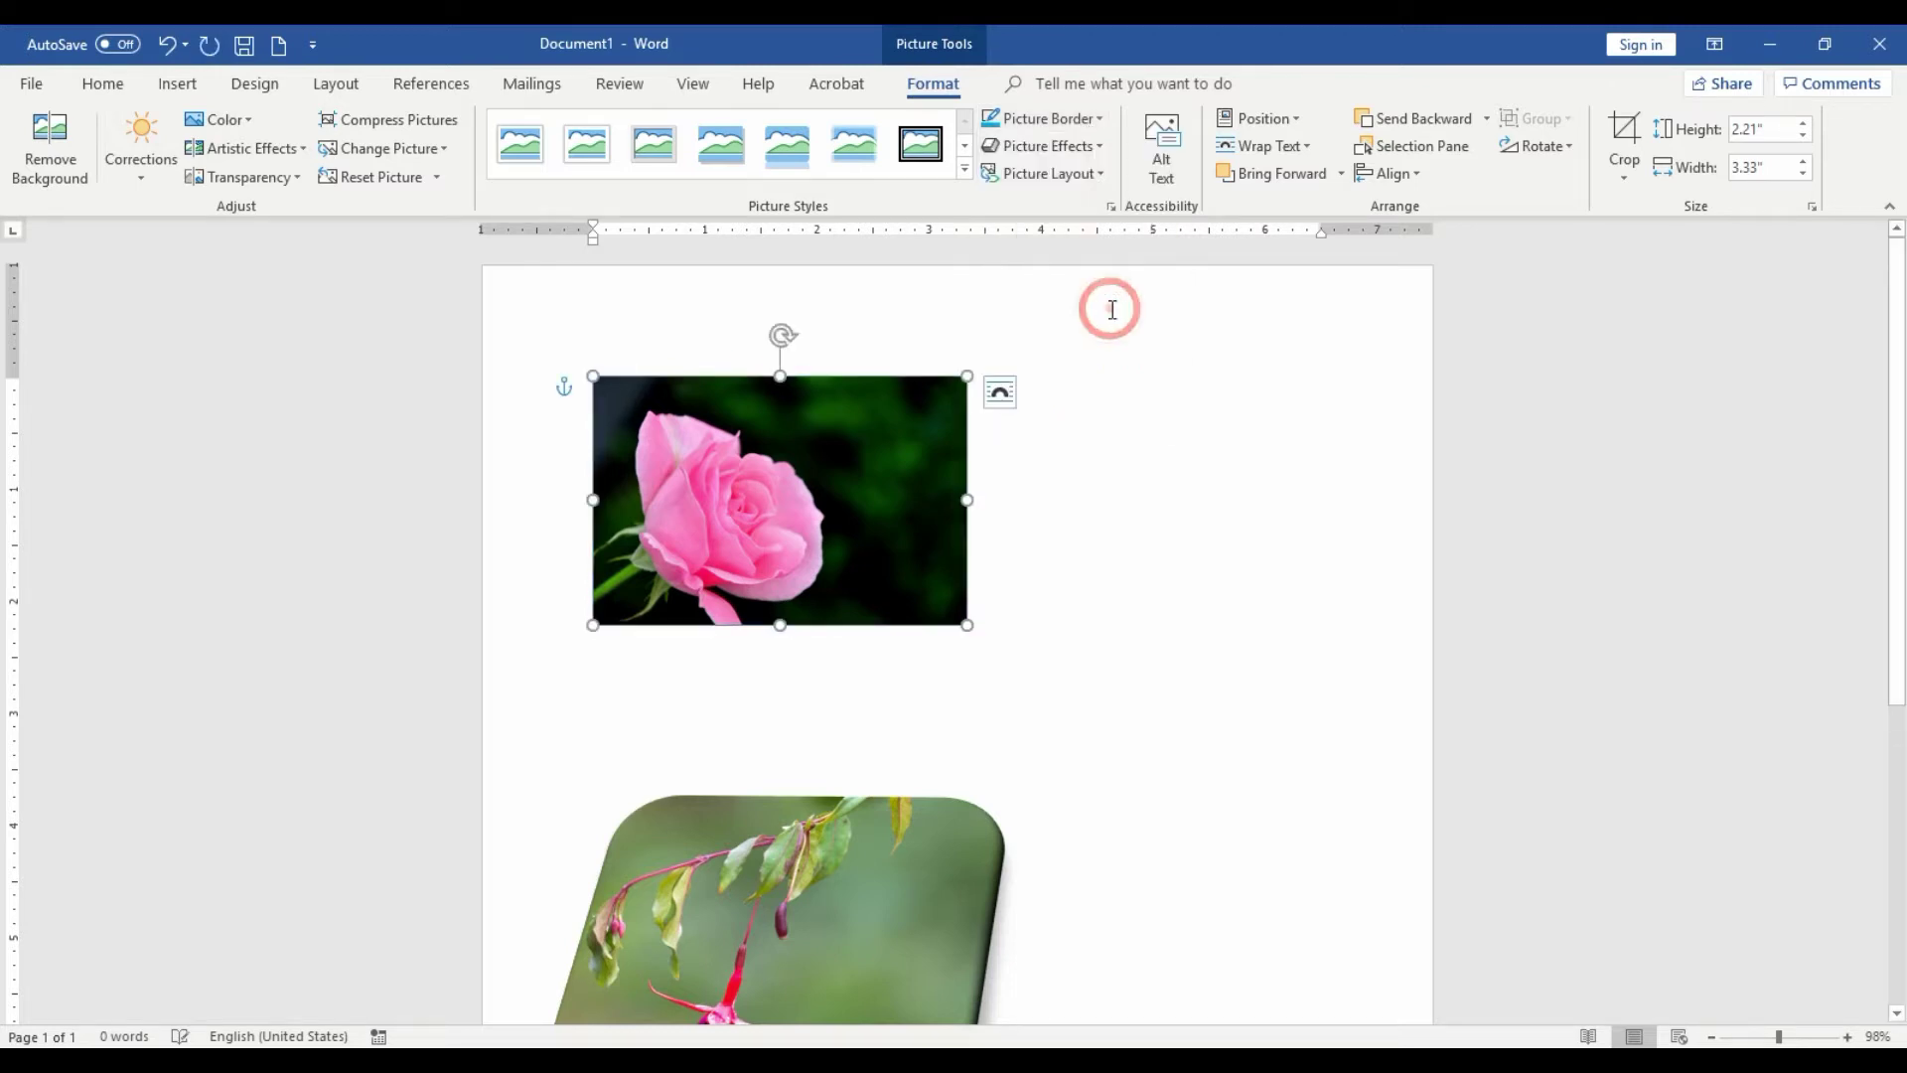
left_click(1104, 123)
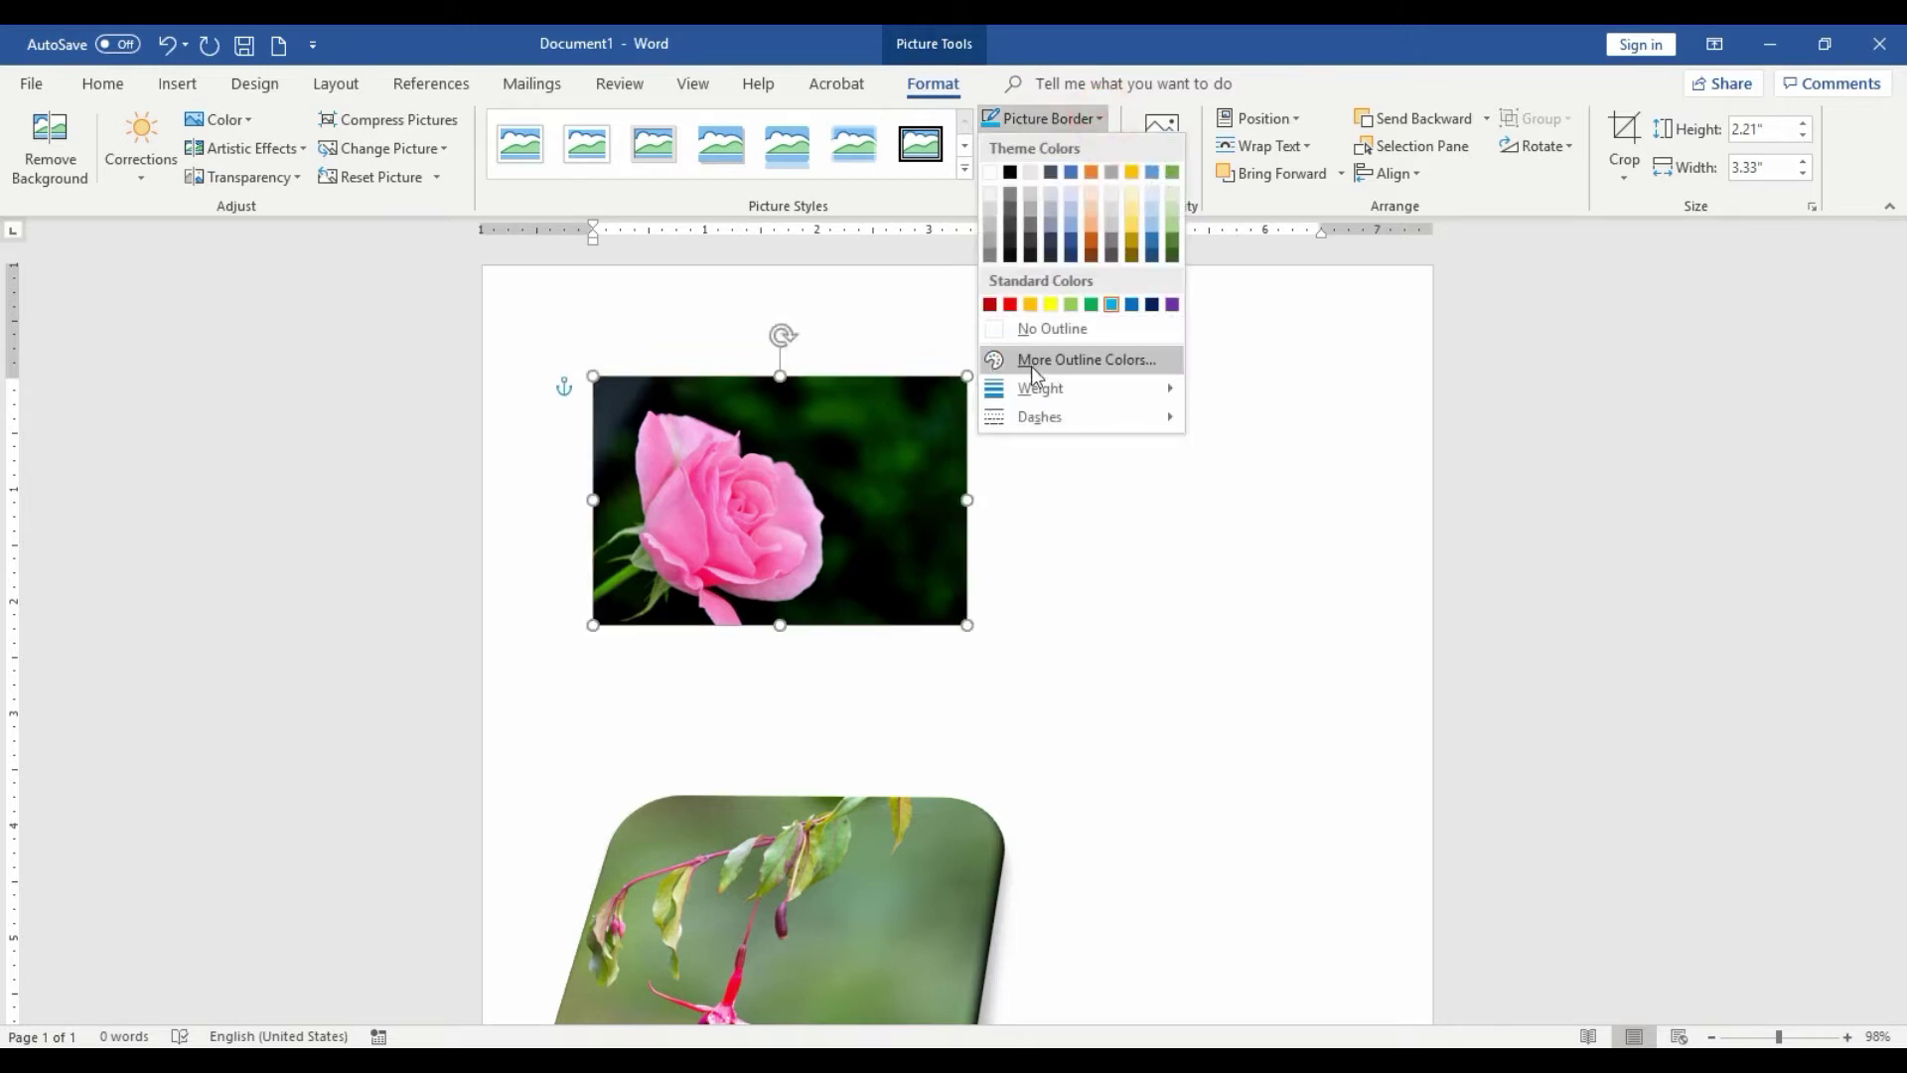
mouse_move(1035, 396)
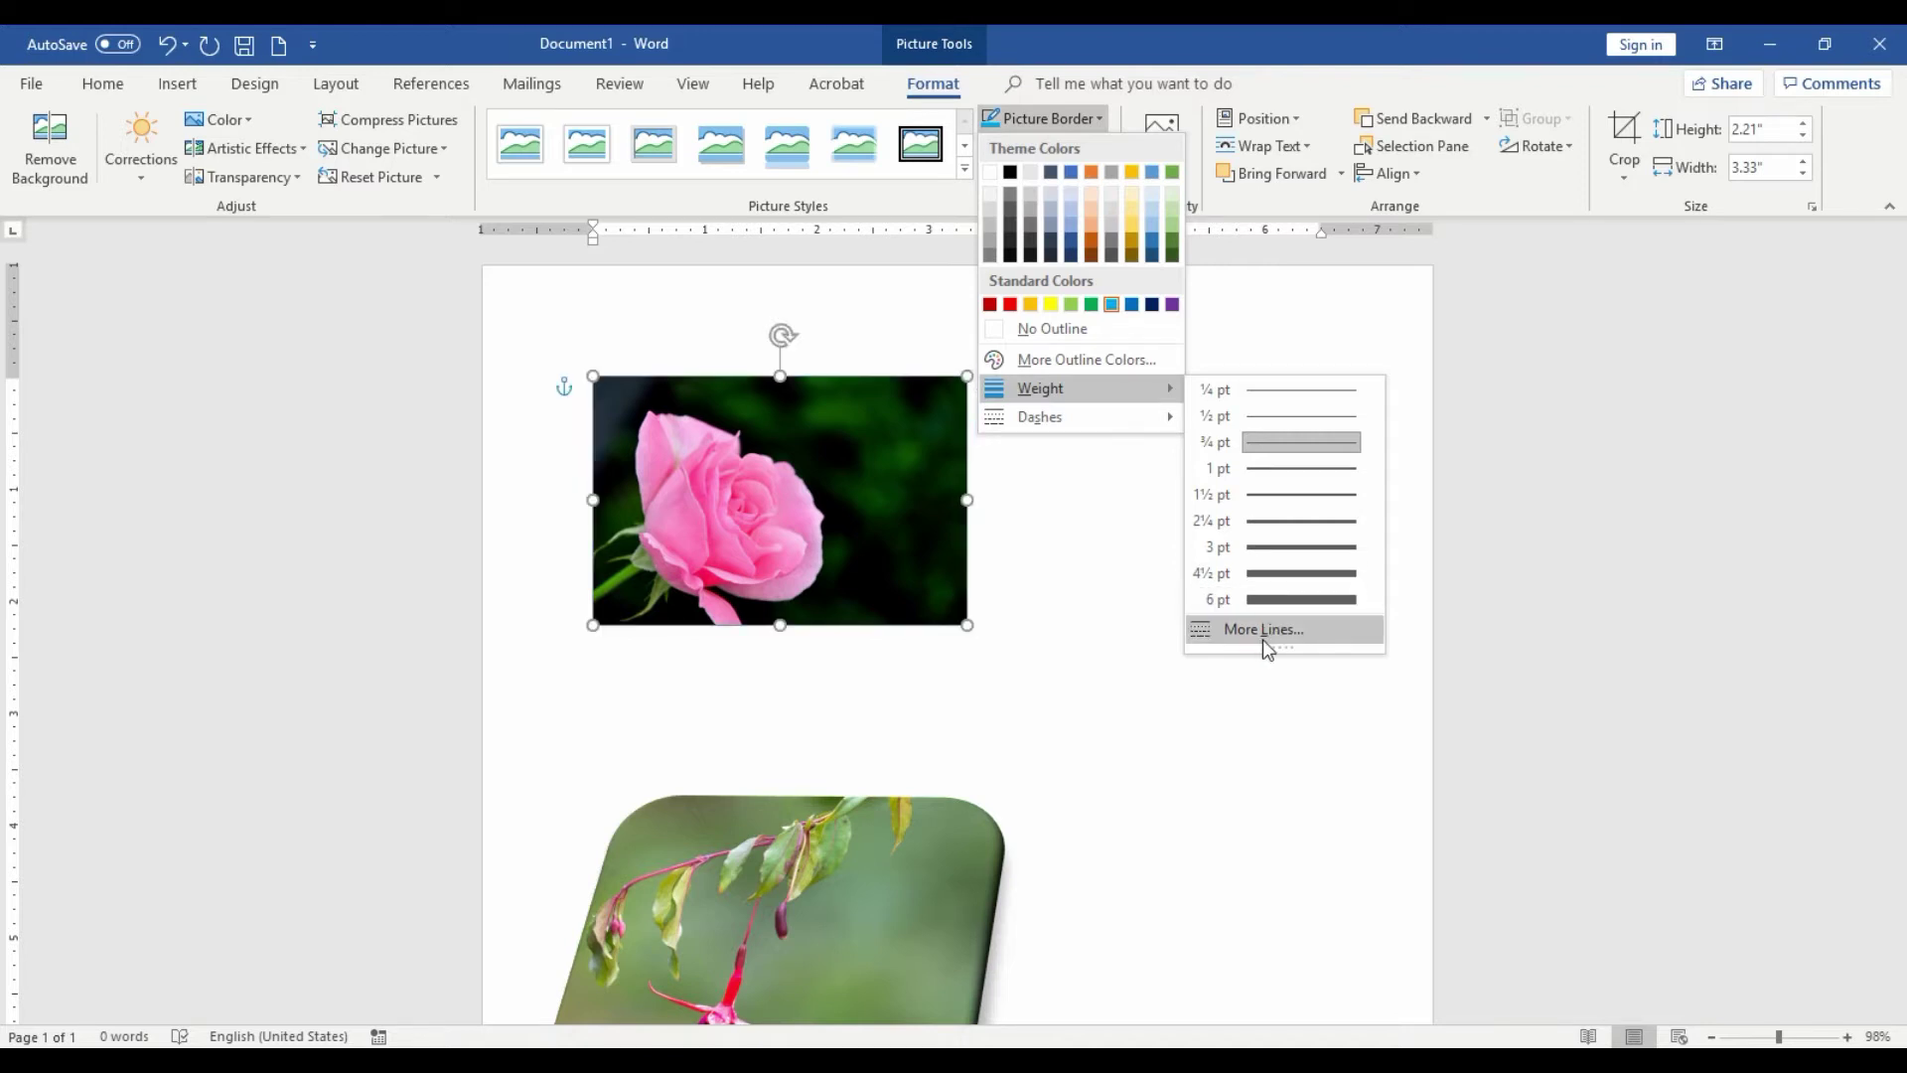
left_click(1263, 632)
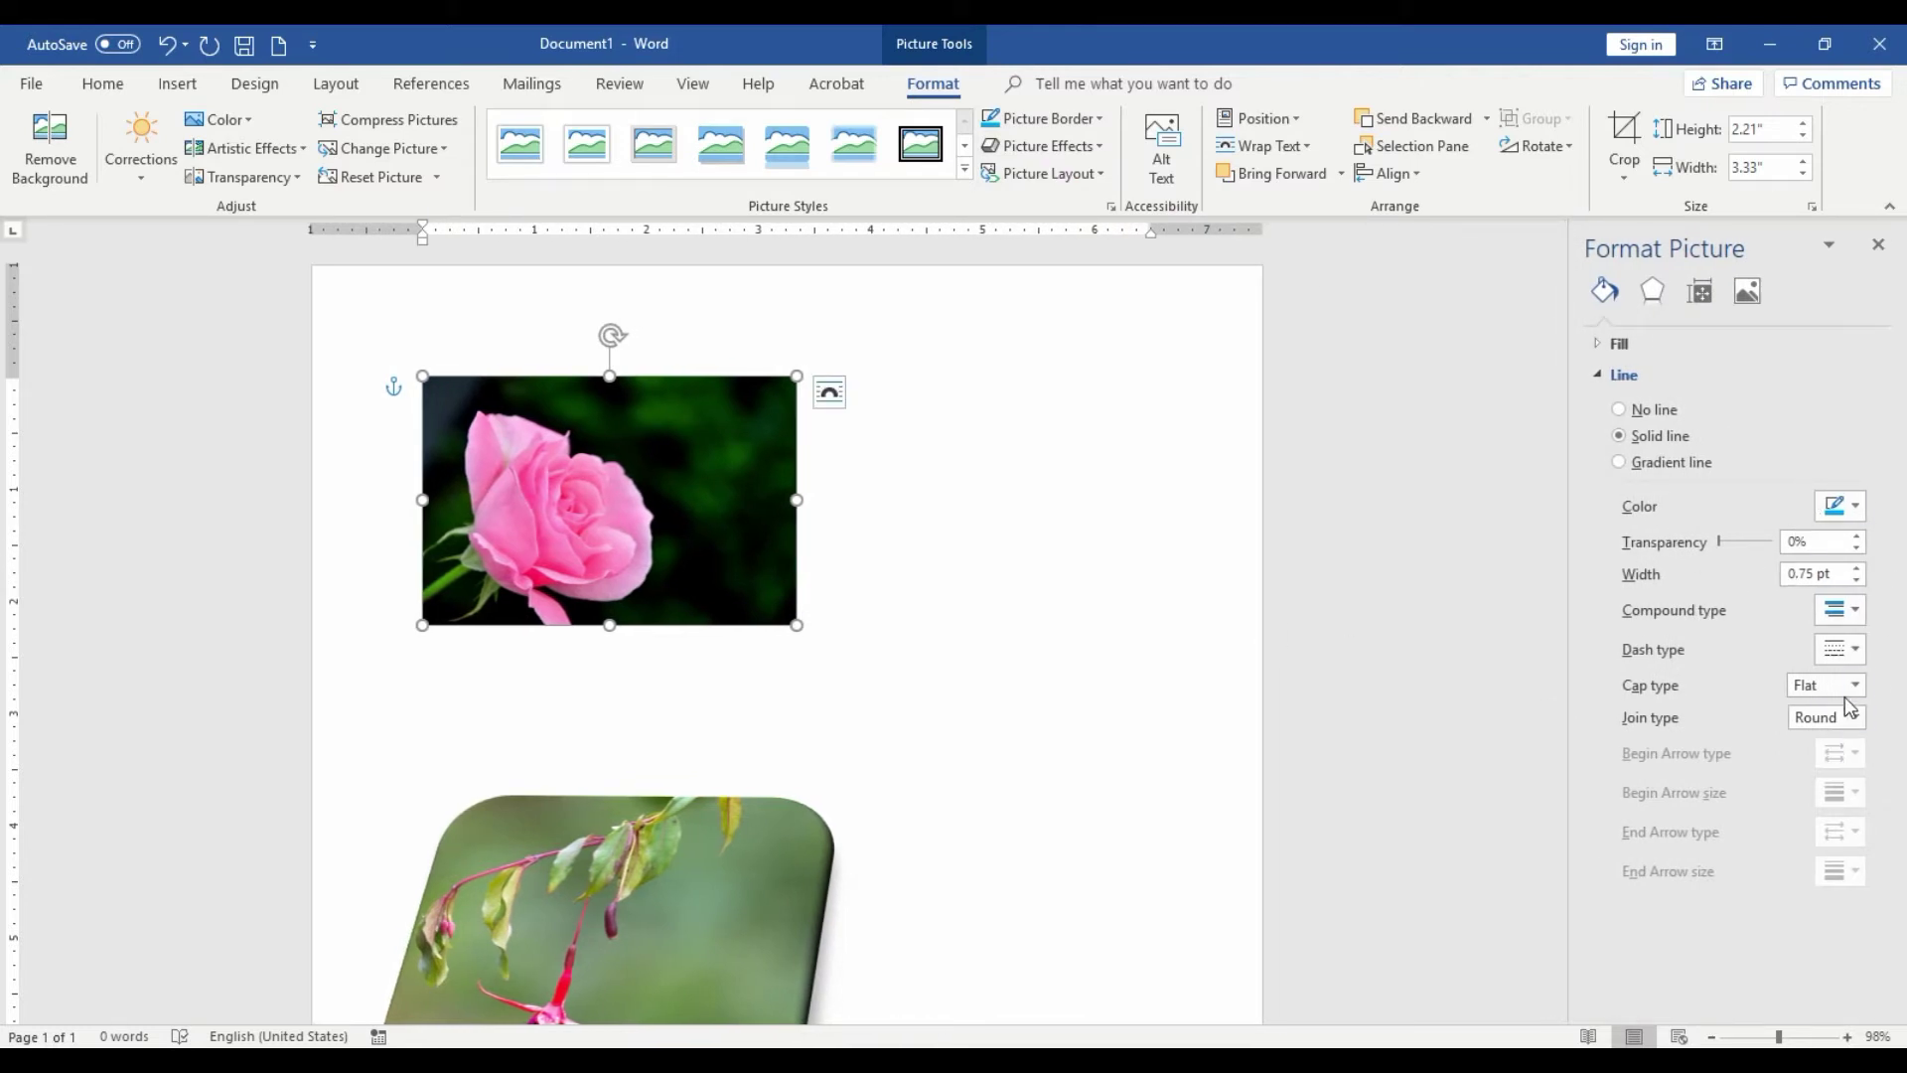
Raise the rose photo's border width to 14 pt with the spinner
left_click(1858, 581)
left_click(1858, 581)
left_click(1858, 581)
left_click(1858, 567)
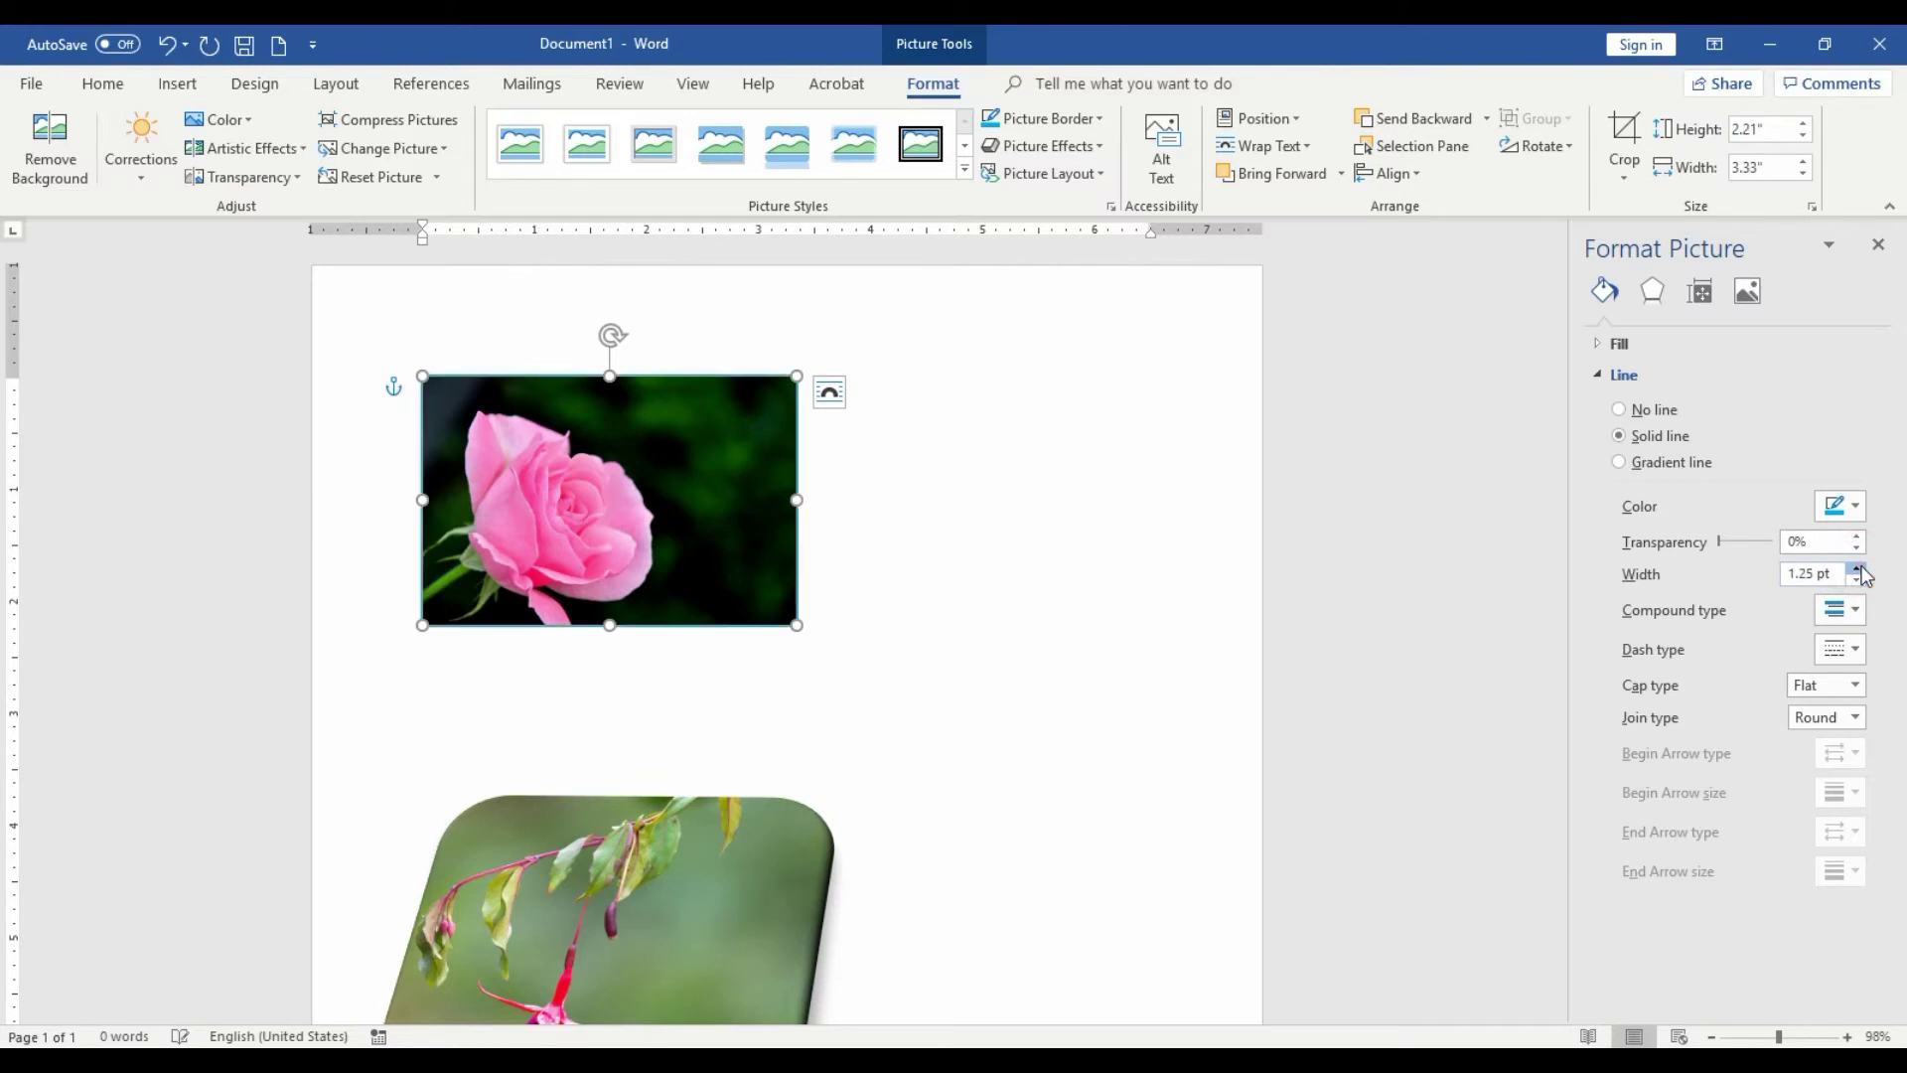
left_click(1858, 567)
left_click(1858, 568)
left_click(1858, 567)
left_click(1858, 567)
left_click(1857, 568)
left_click(1858, 567)
left_click(1858, 567)
left_click(1858, 567)
left_click(1858, 567)
left_click(1858, 567)
left_click(1857, 567)
left_click(1858, 567)
left_click(1858, 567)
left_click(1858, 567)
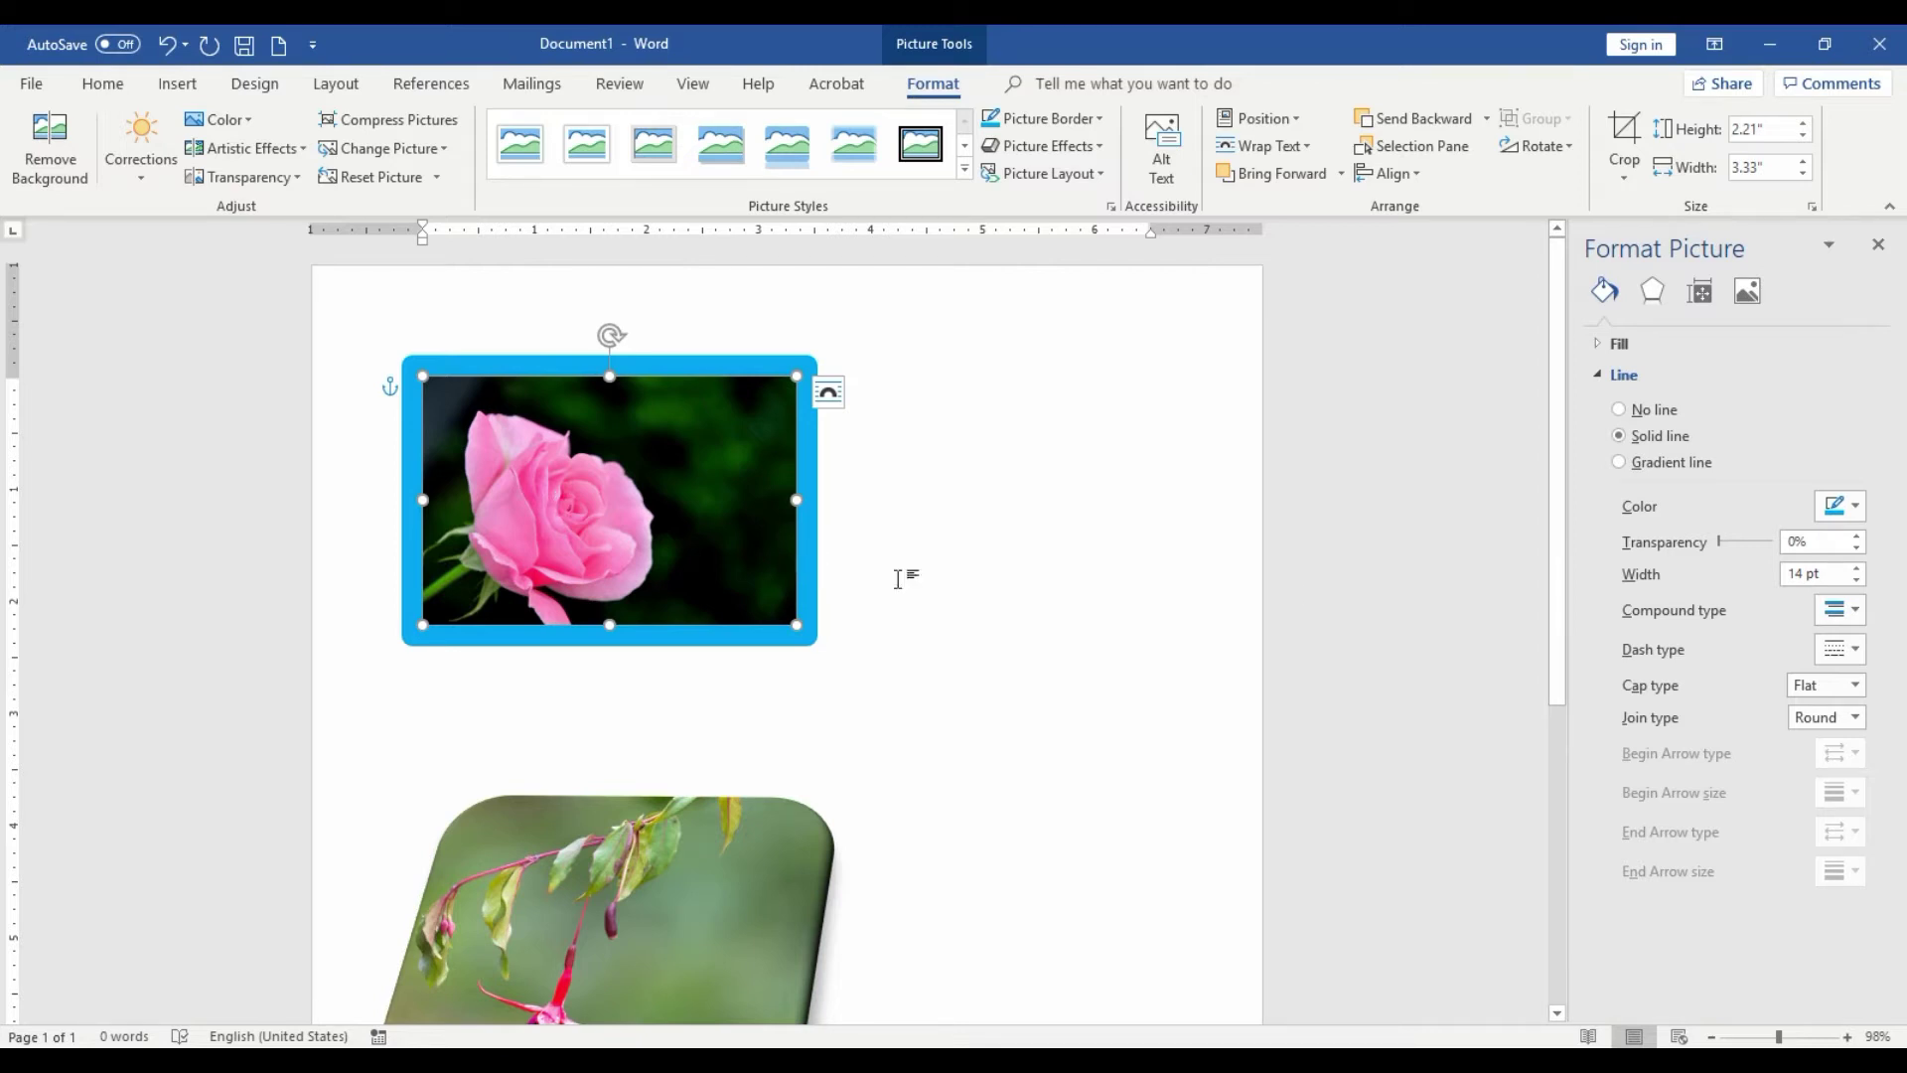
Set the rose photo's border colour to green, after briefly trying yellow
left_click(1855, 510)
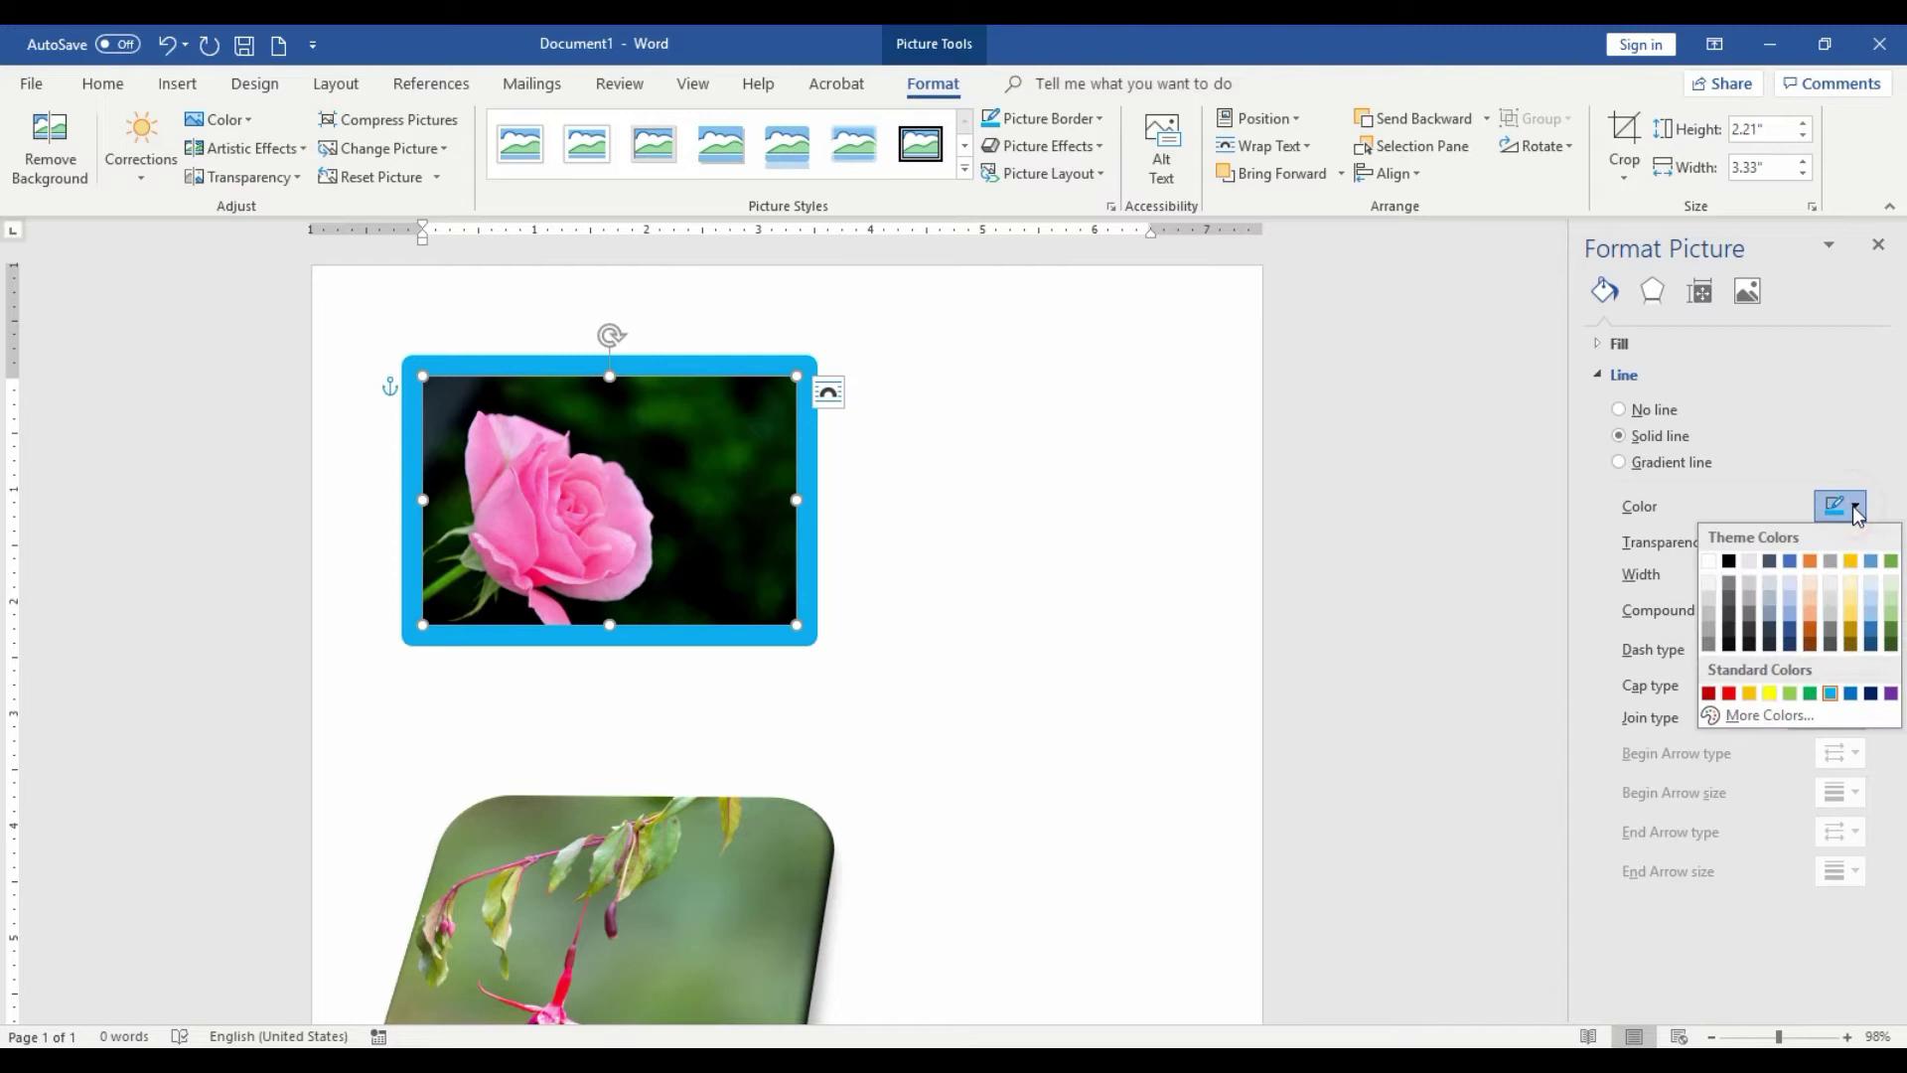
left_click(1770, 695)
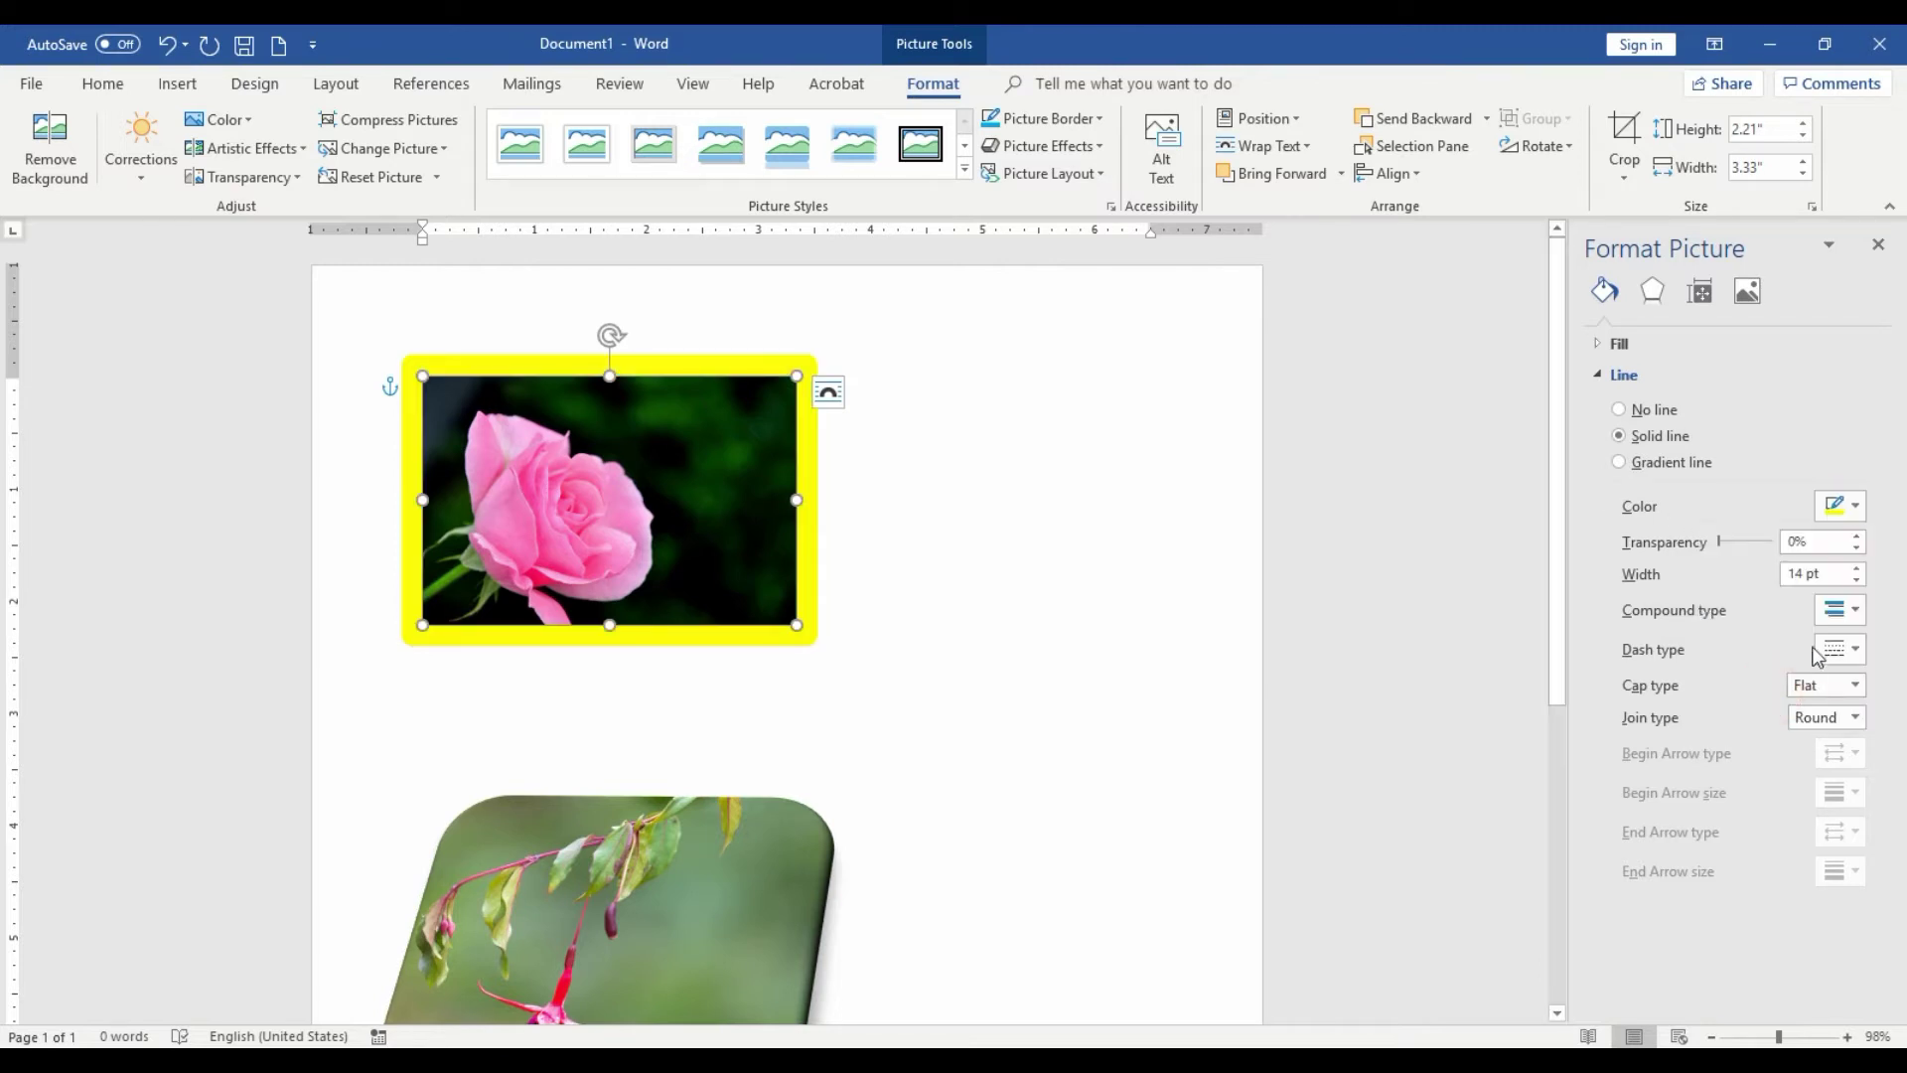
left_click(1848, 506)
left_click(1808, 695)
left_click(687, 370)
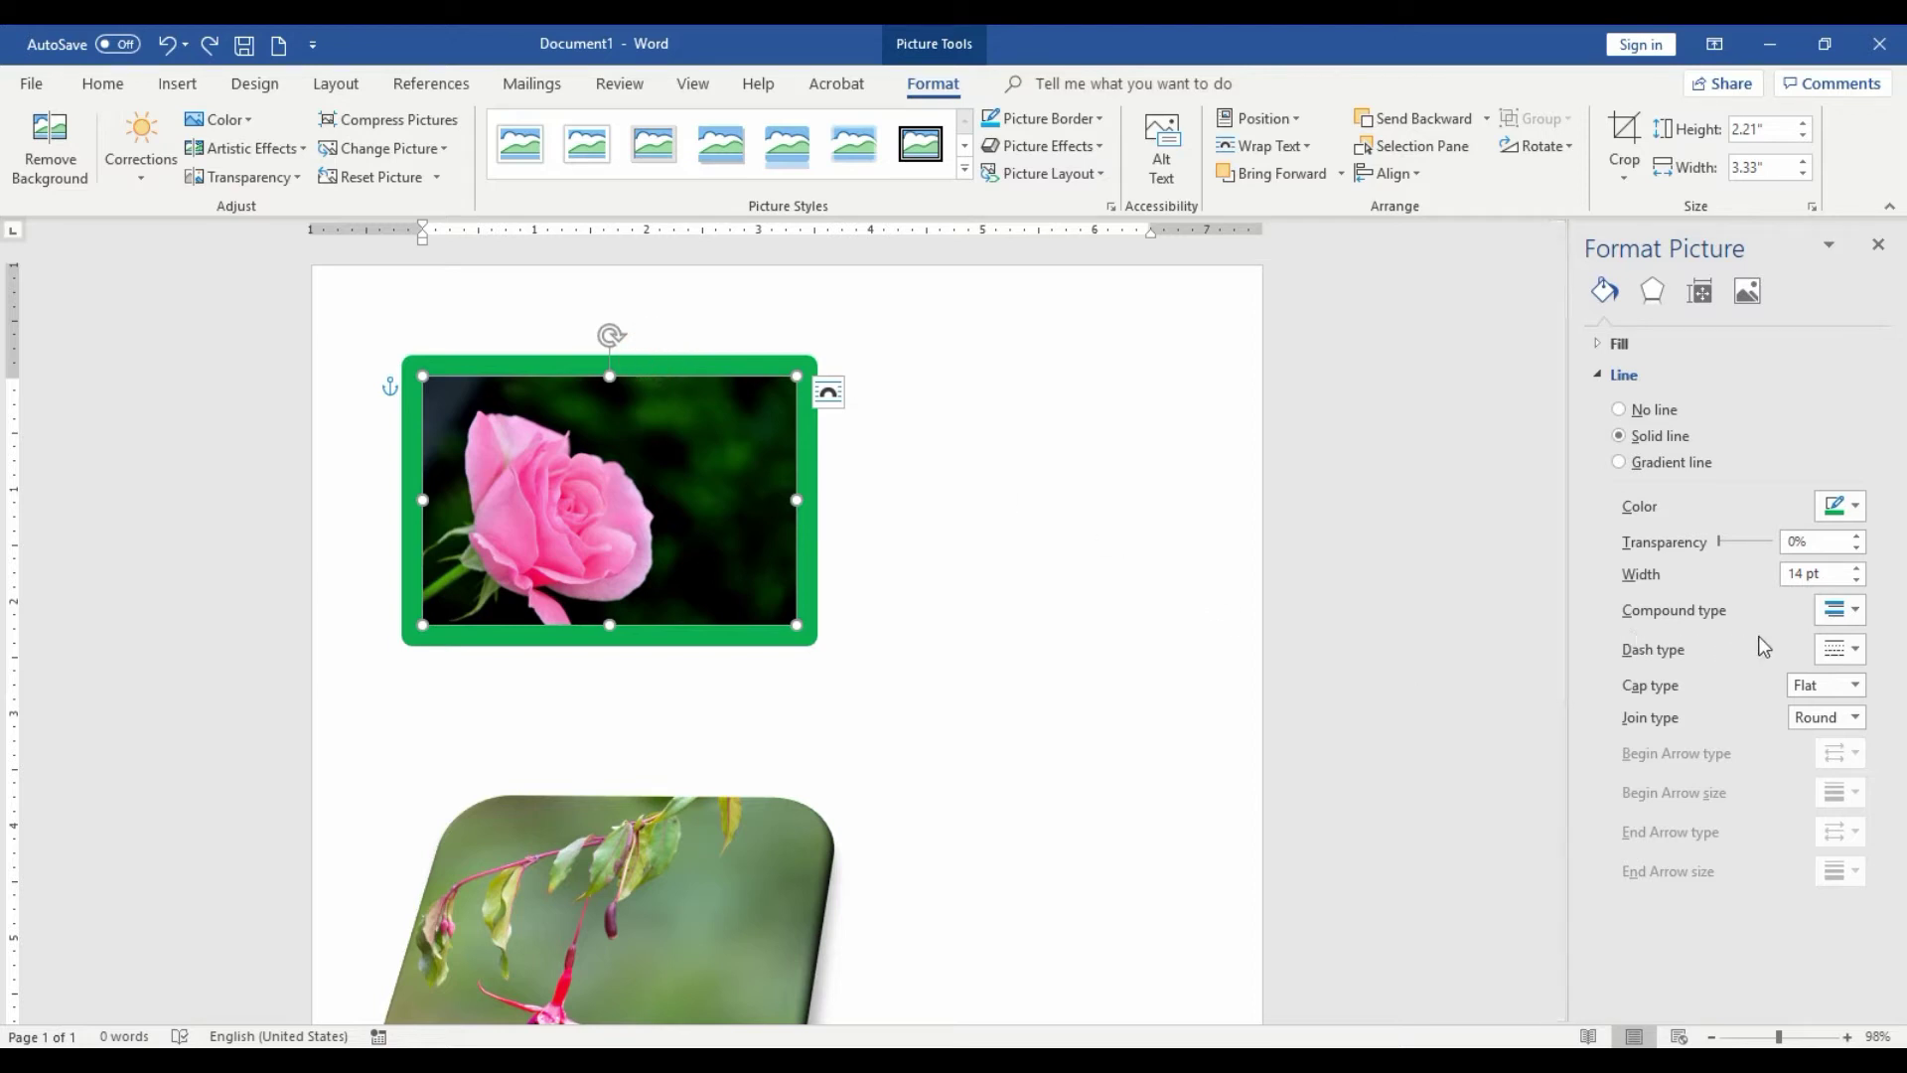
left_click(1855, 612)
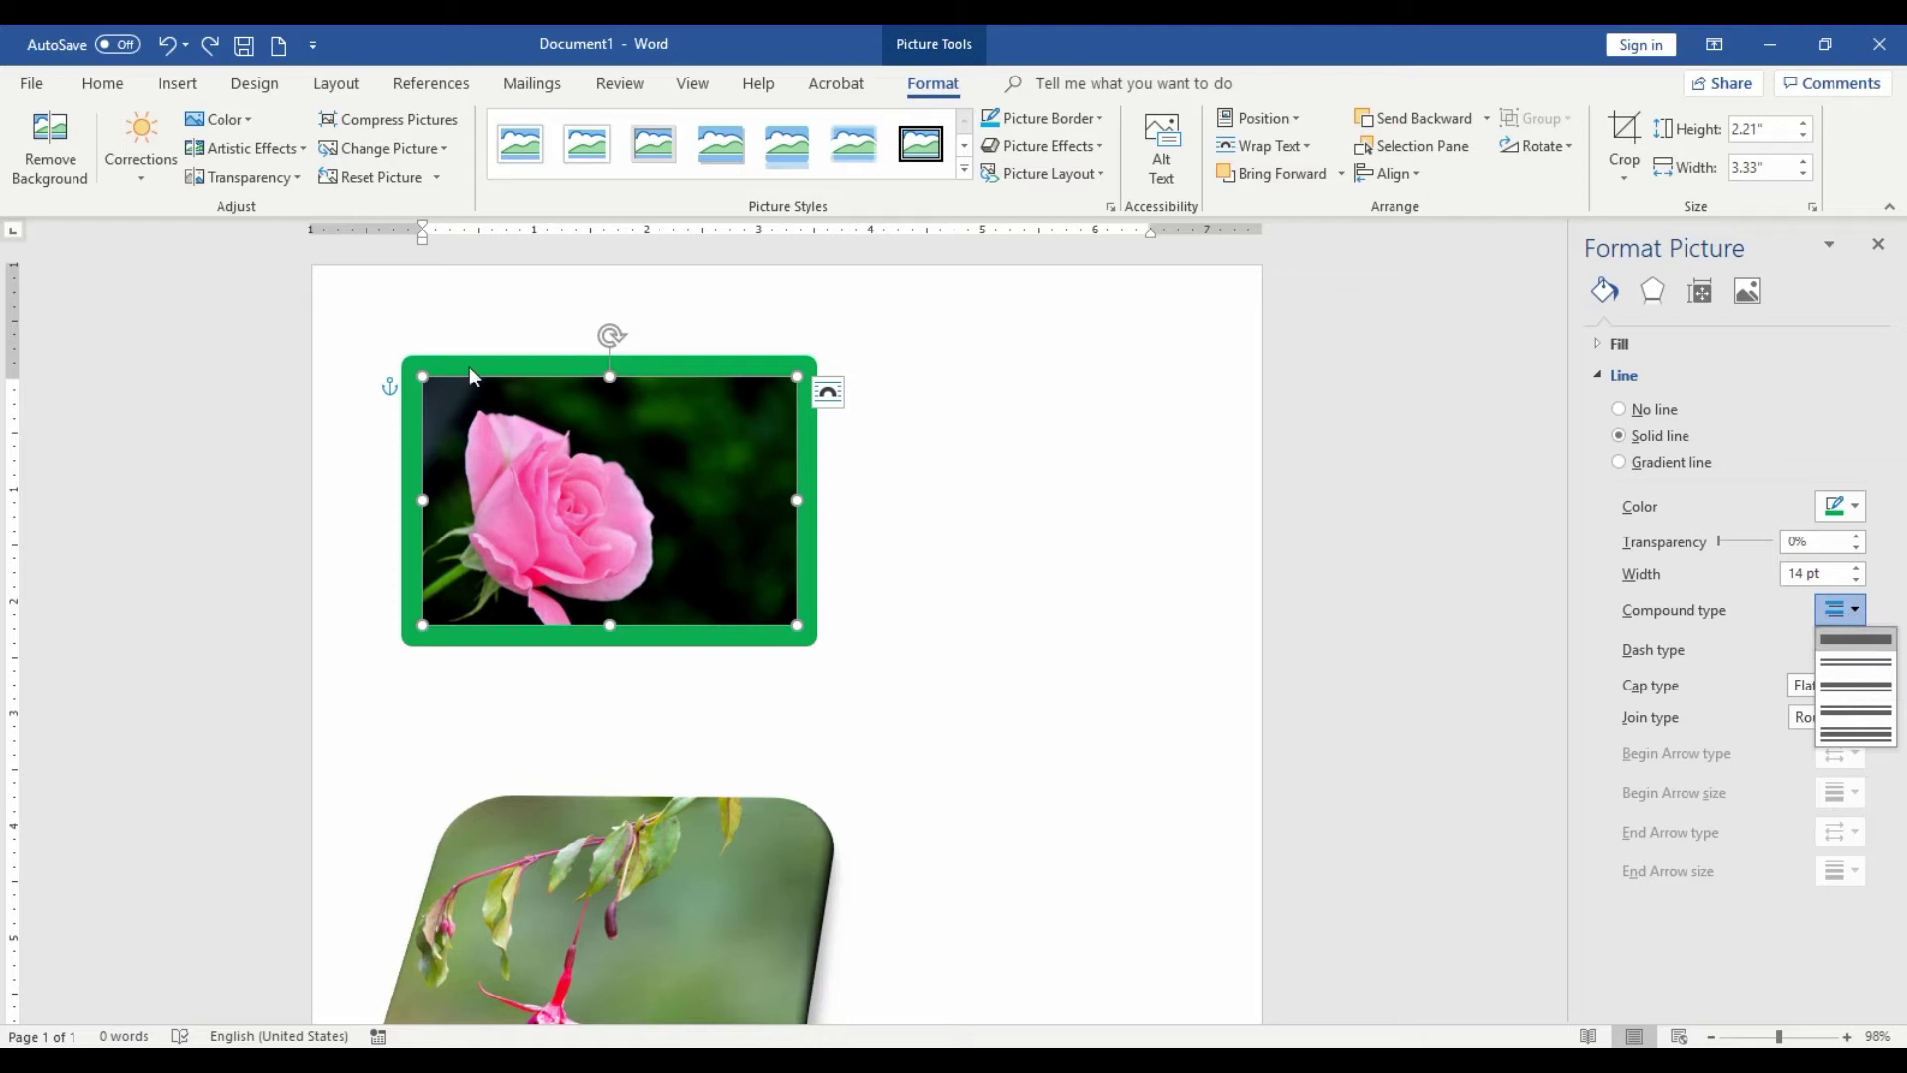
Try double and triple compound line styles on the green border
left_click(1856, 664)
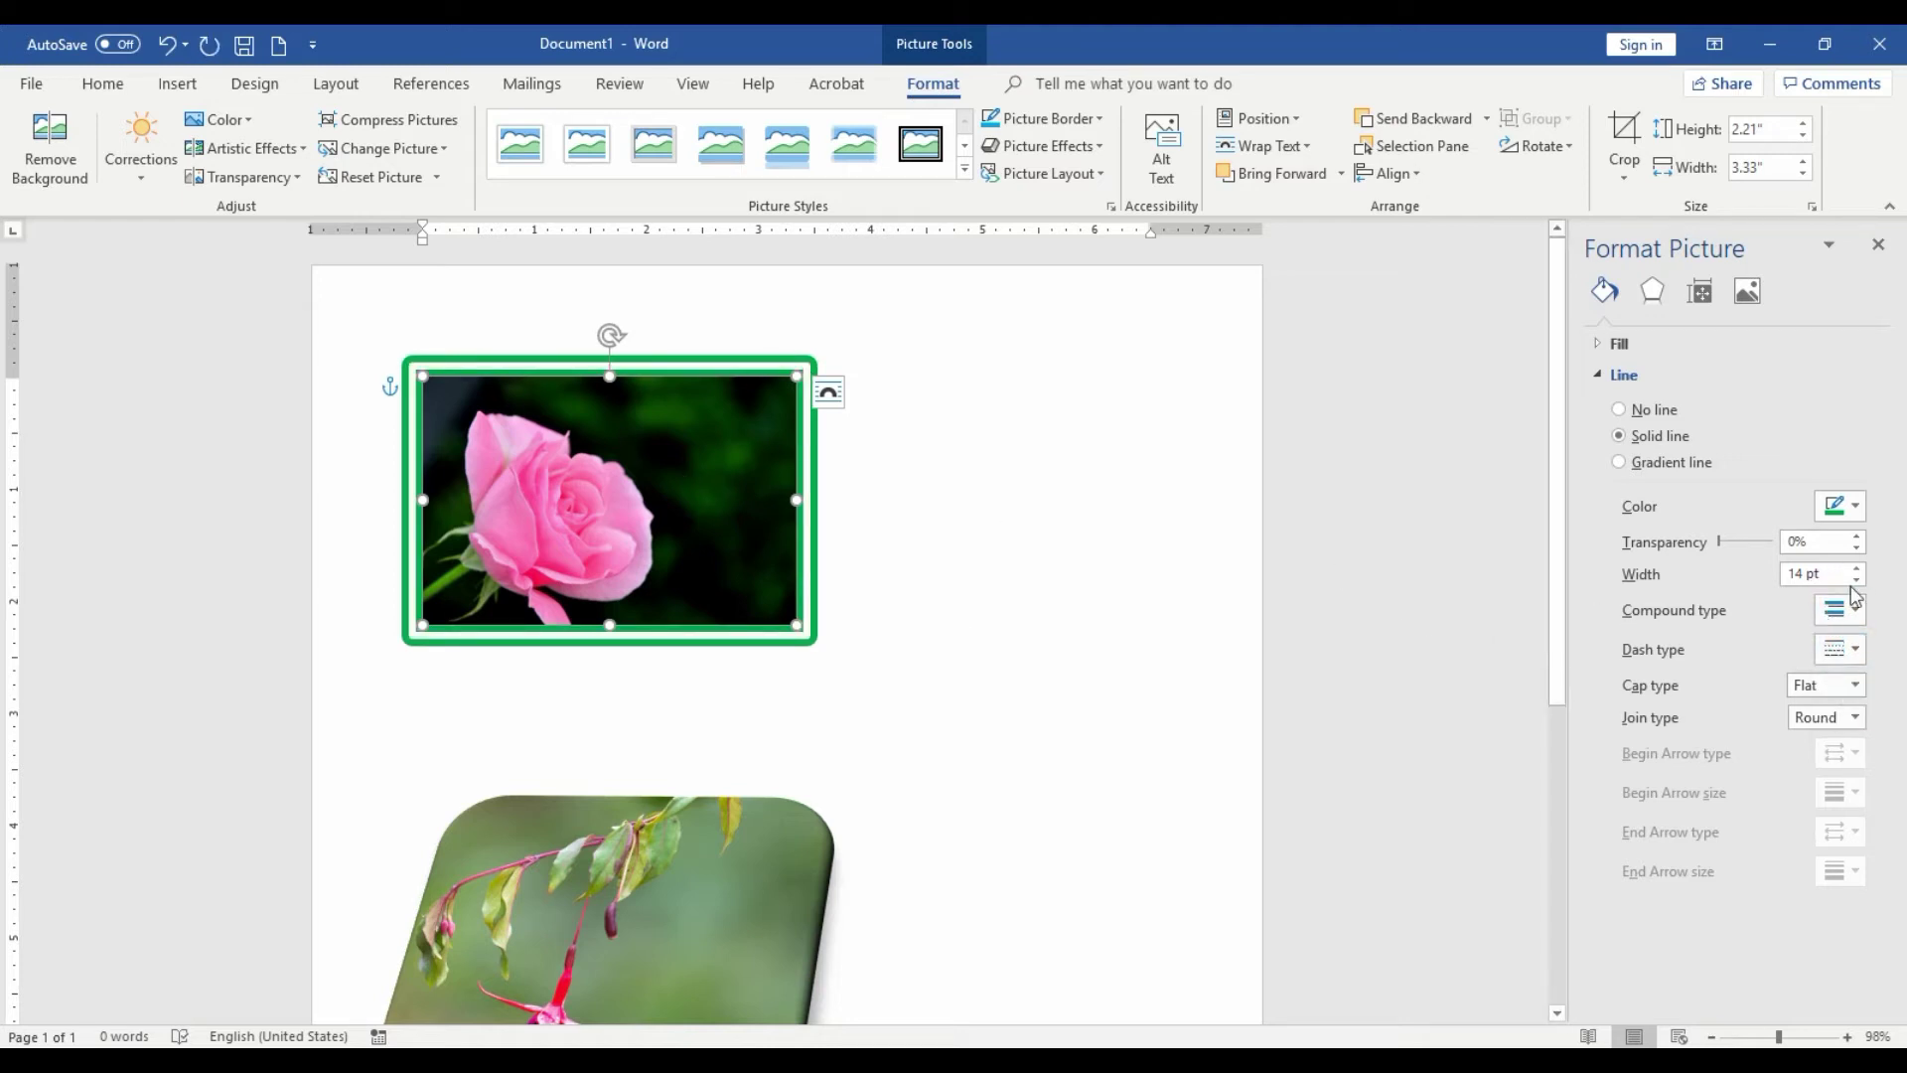
left_click(1855, 609)
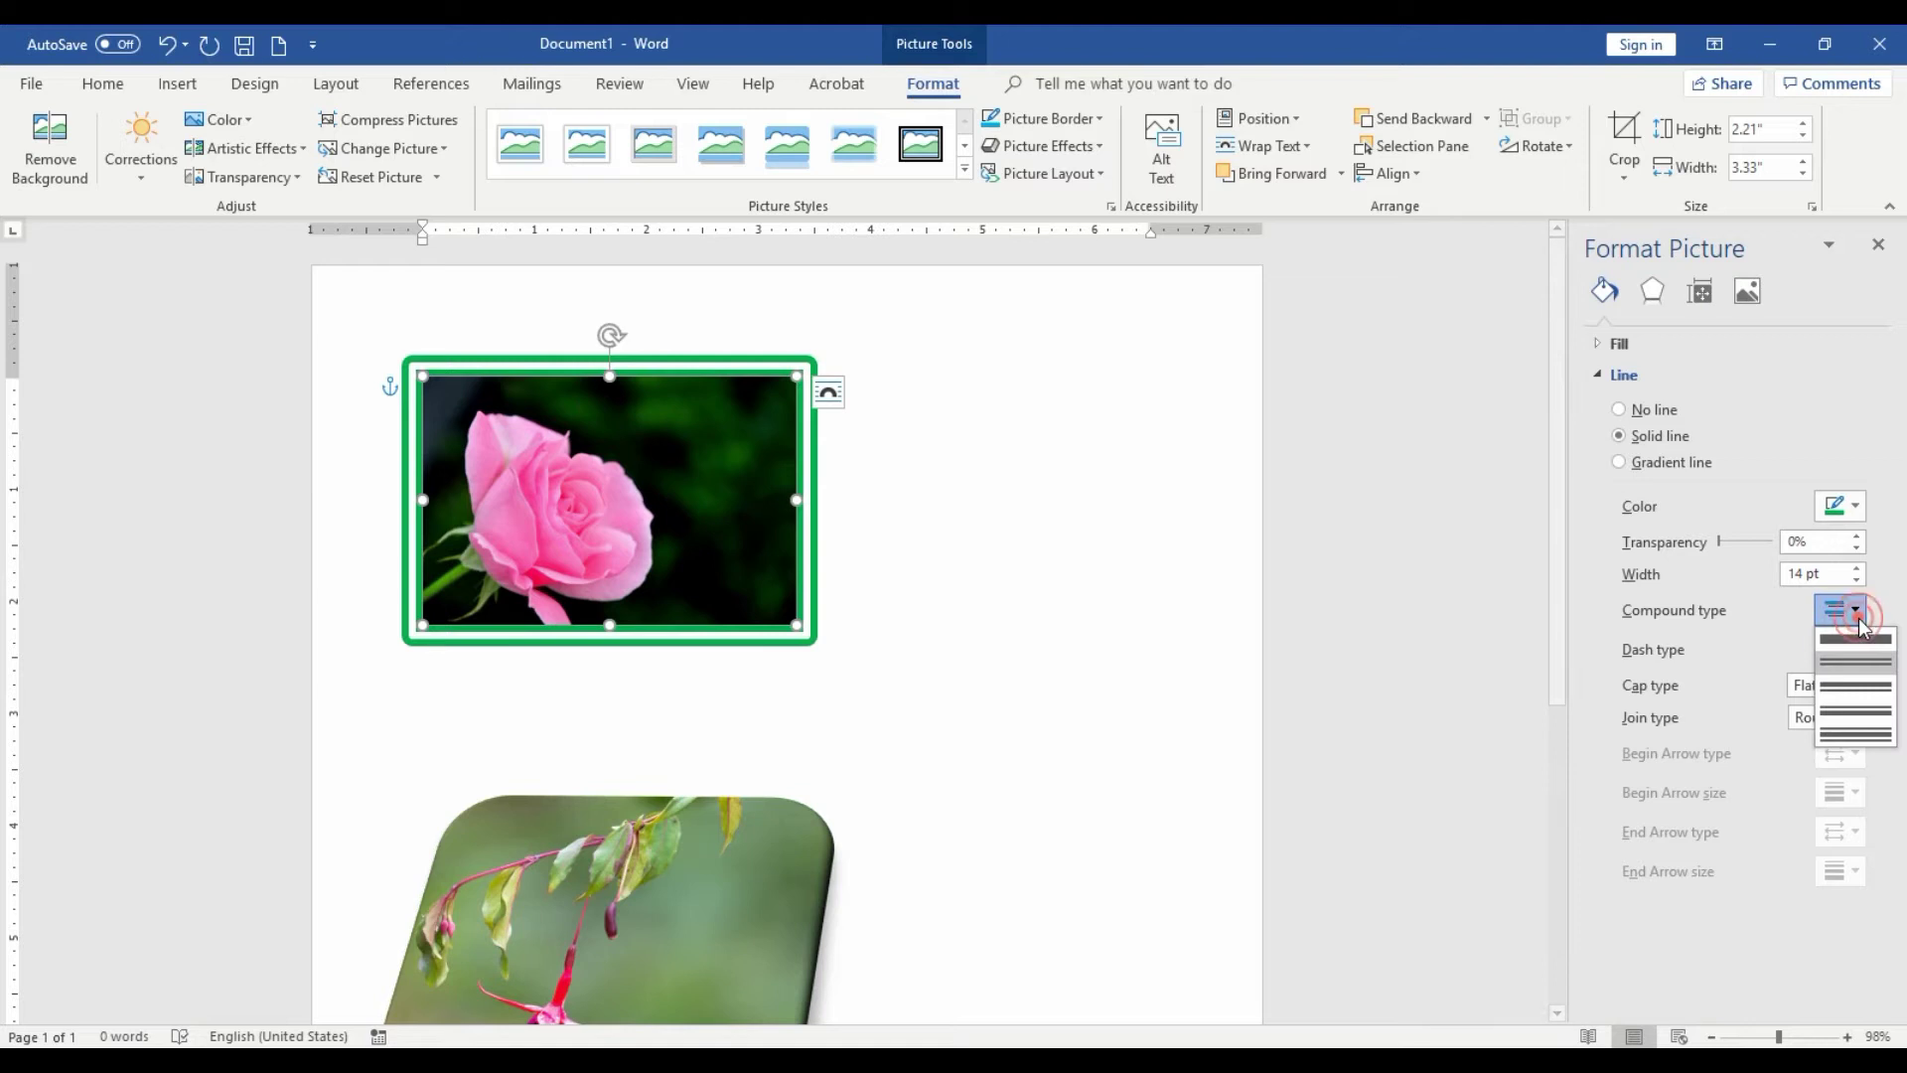
left_click(1872, 738)
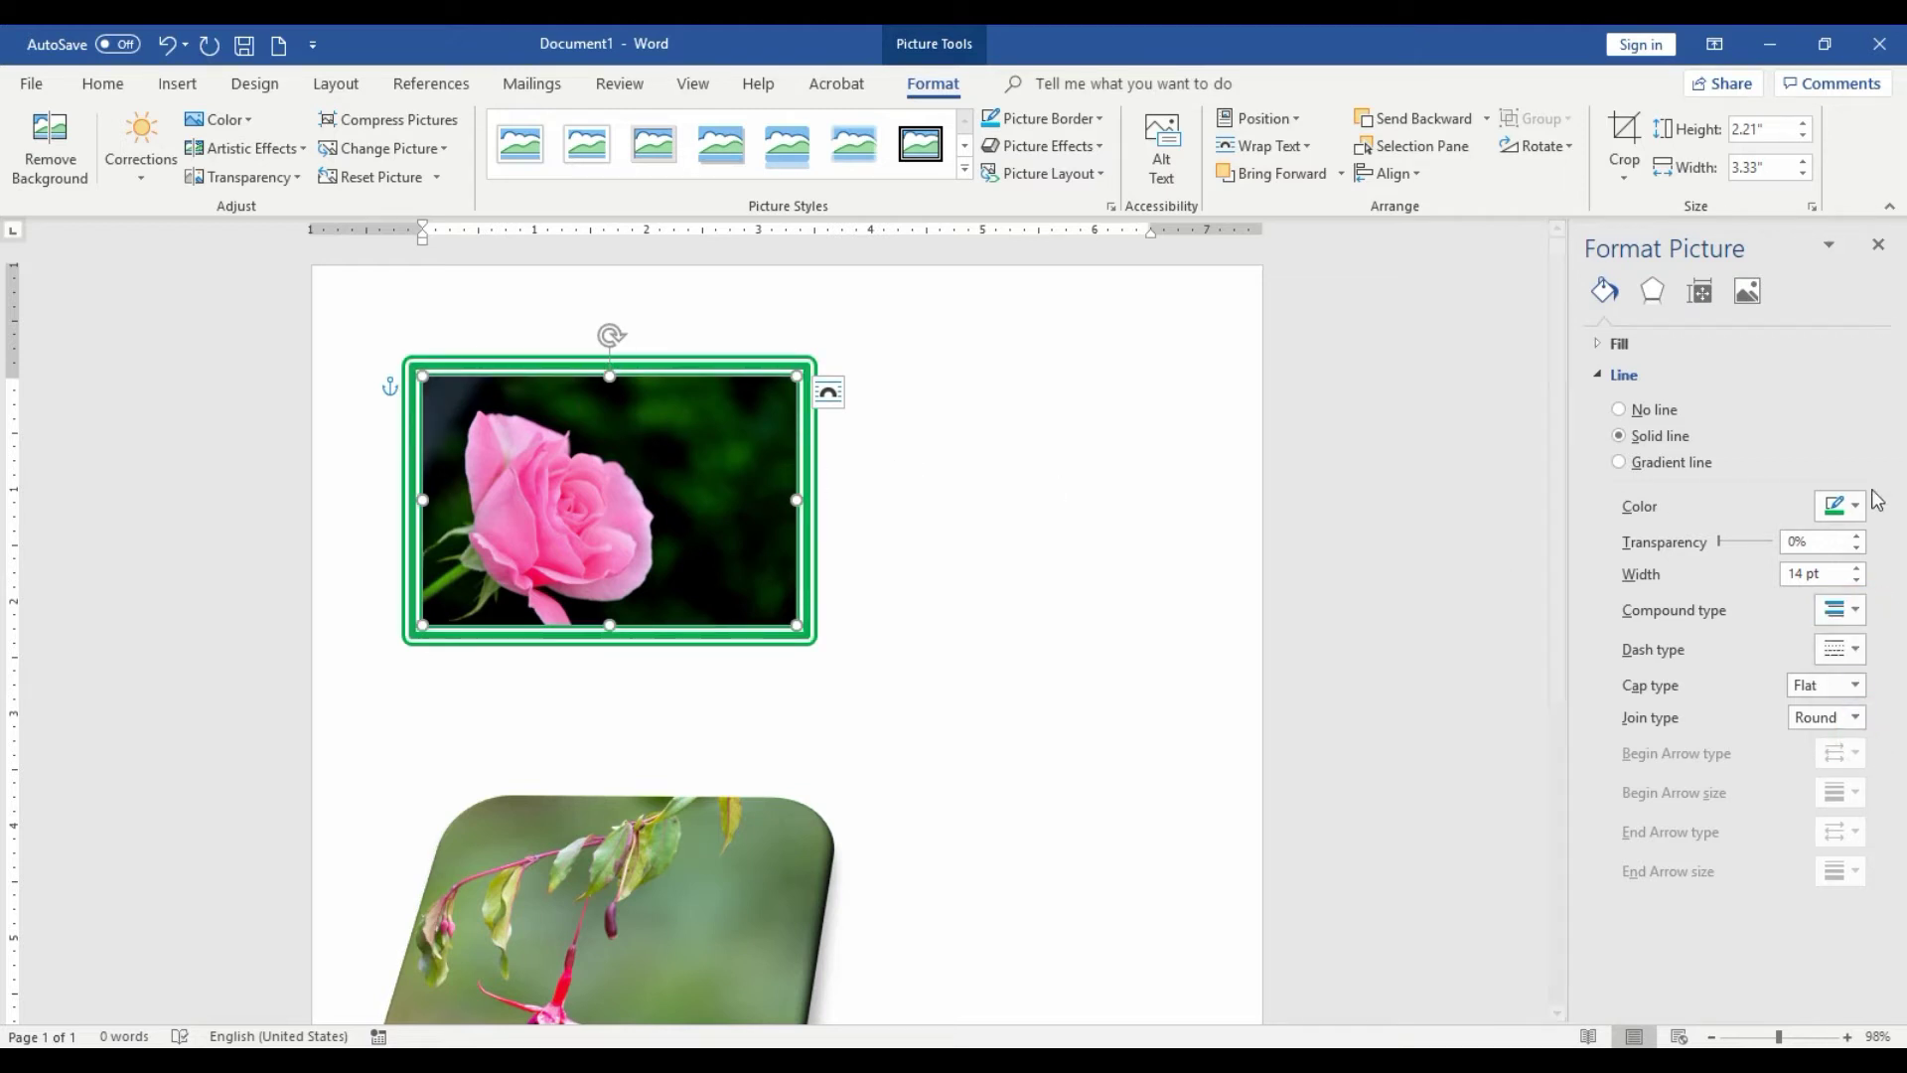
left_click(1859, 621)
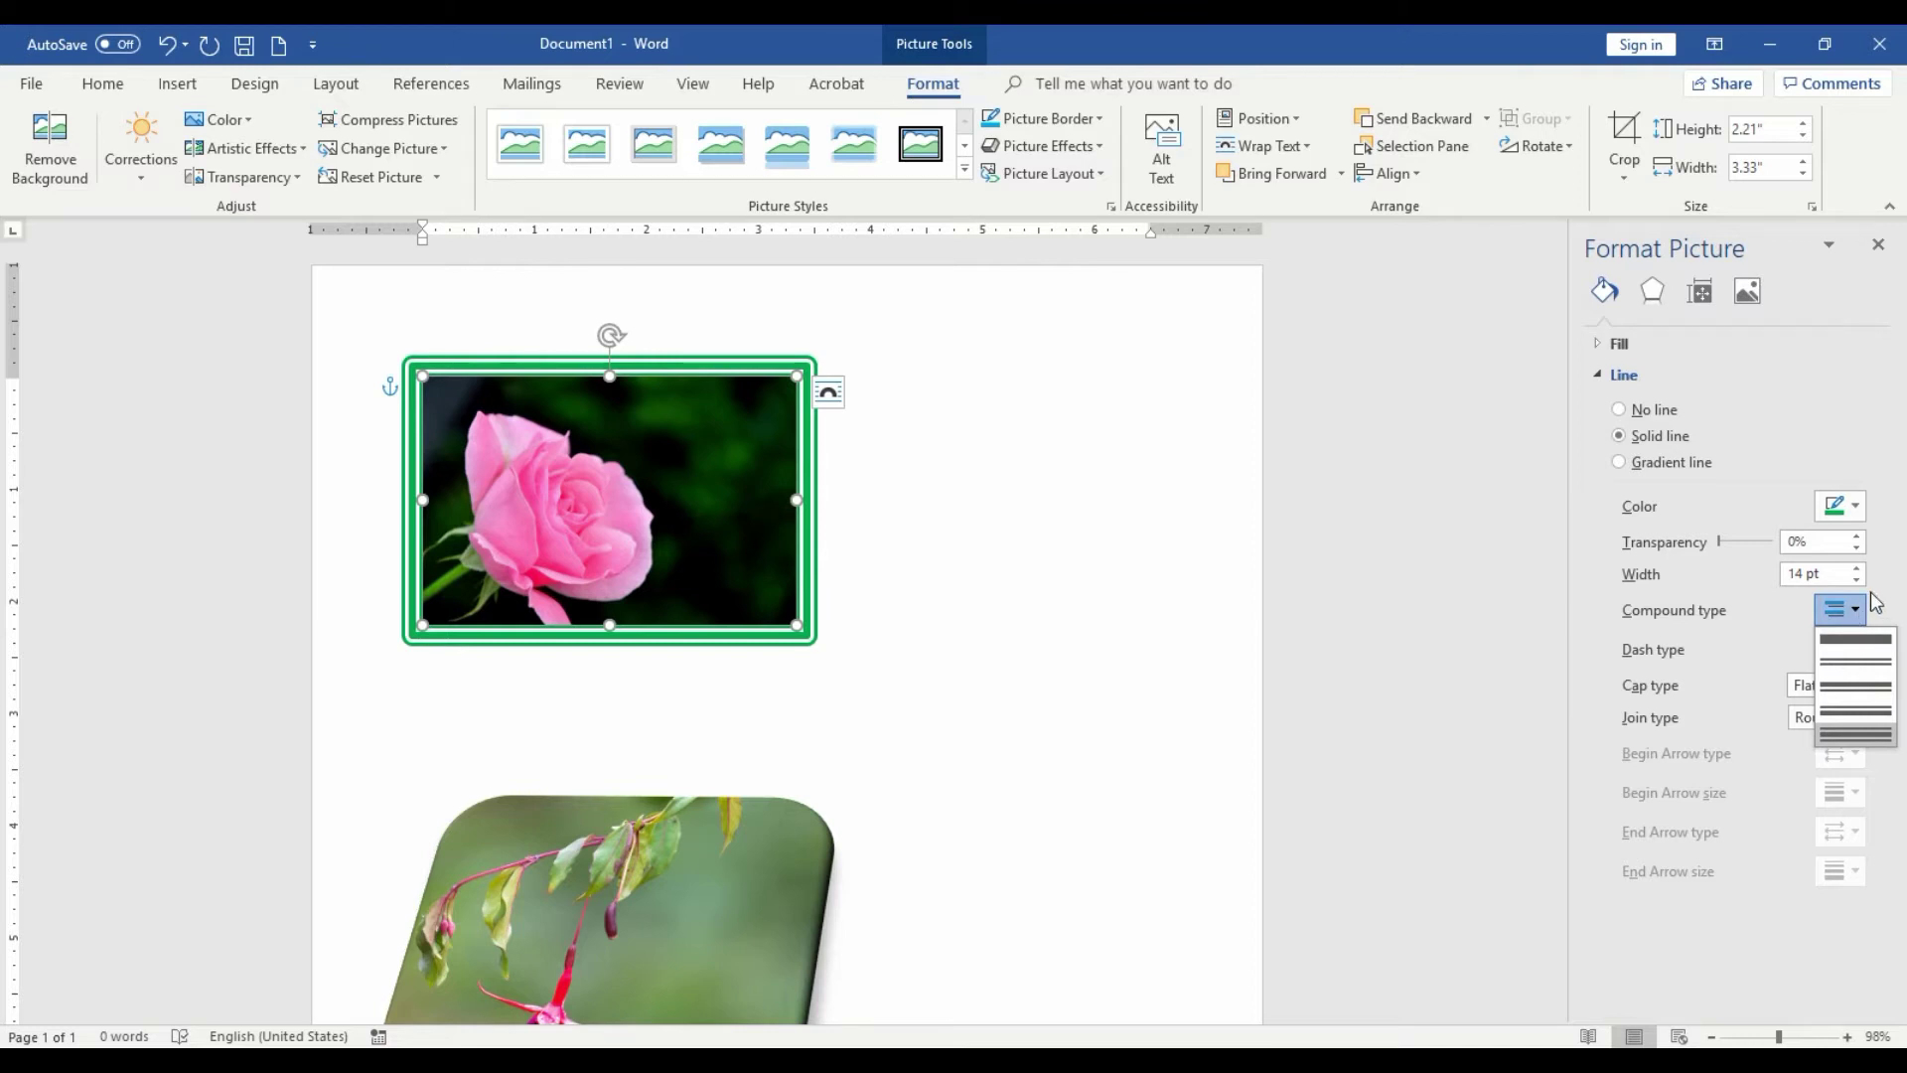
left_click(1872, 593)
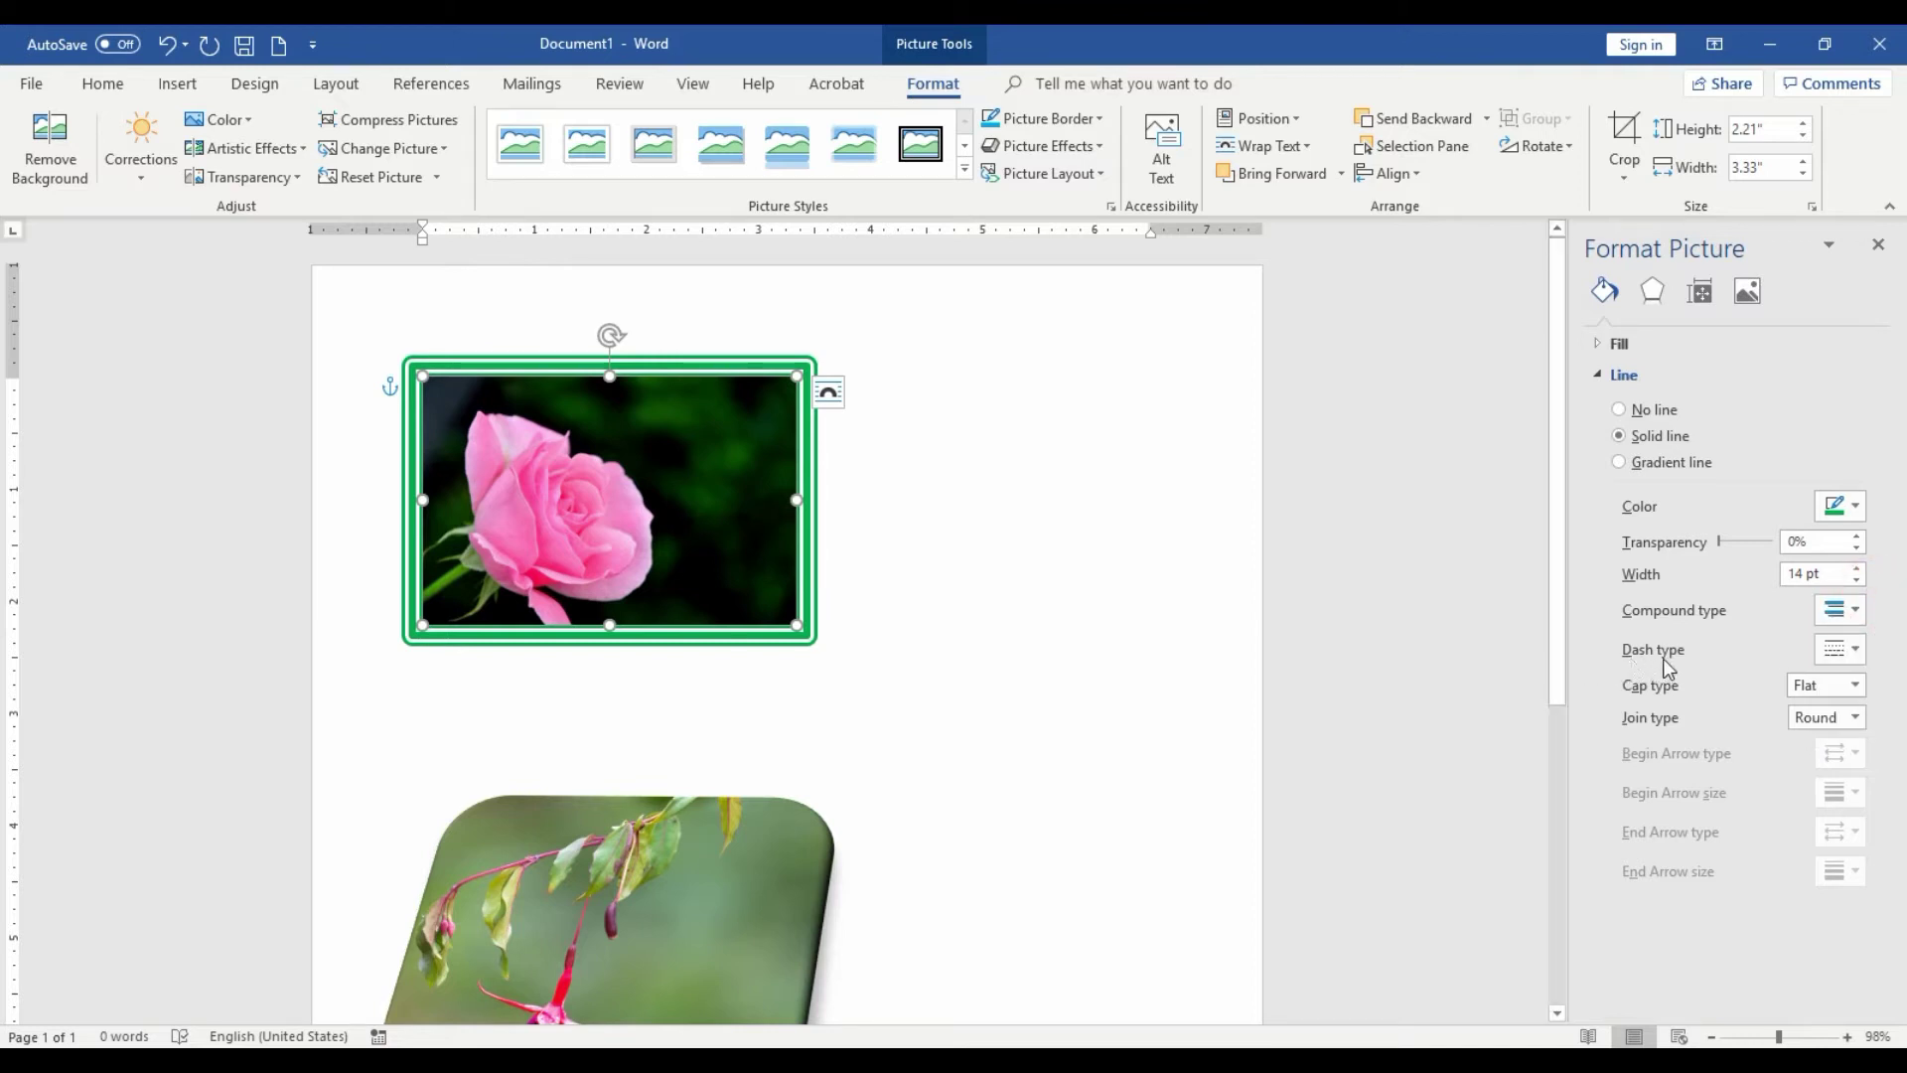
Make the green border dashed with short, evenly spaced dashes
left_click(1847, 650)
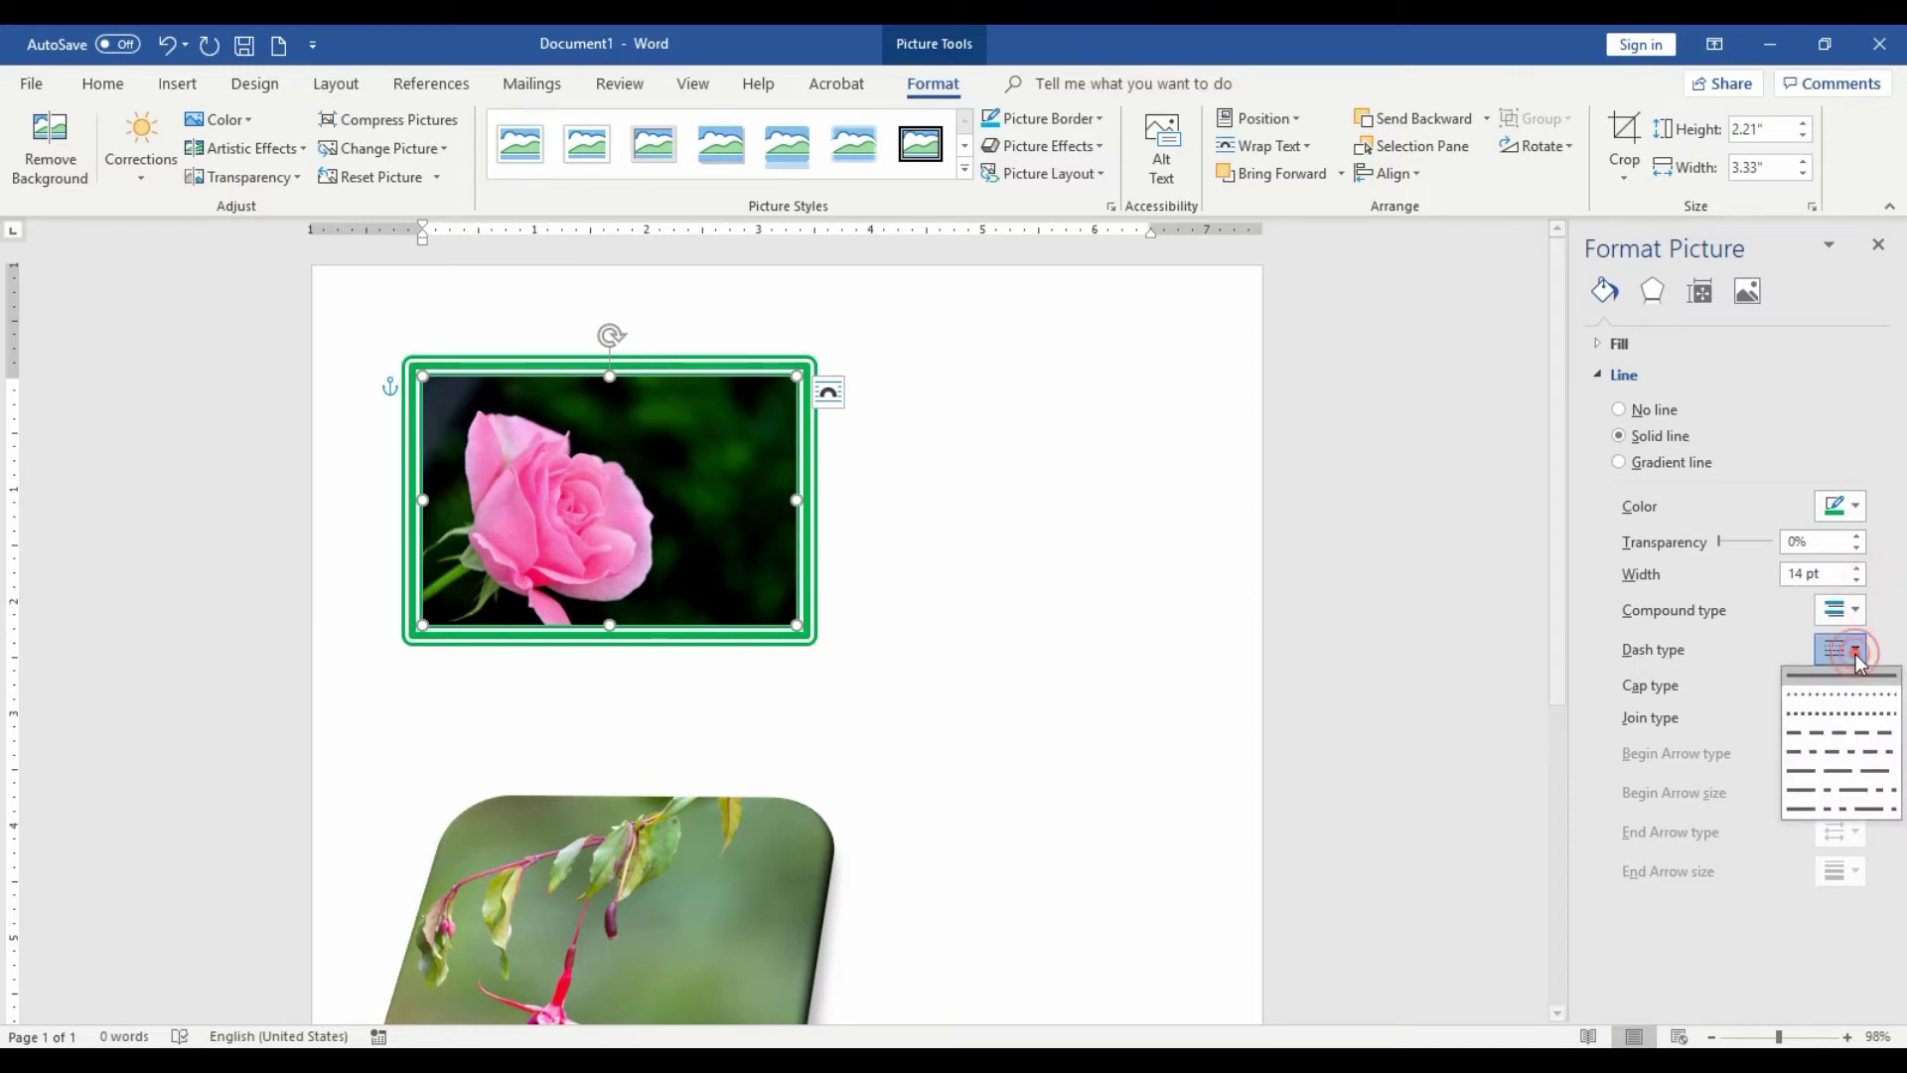
left_click(1841, 733)
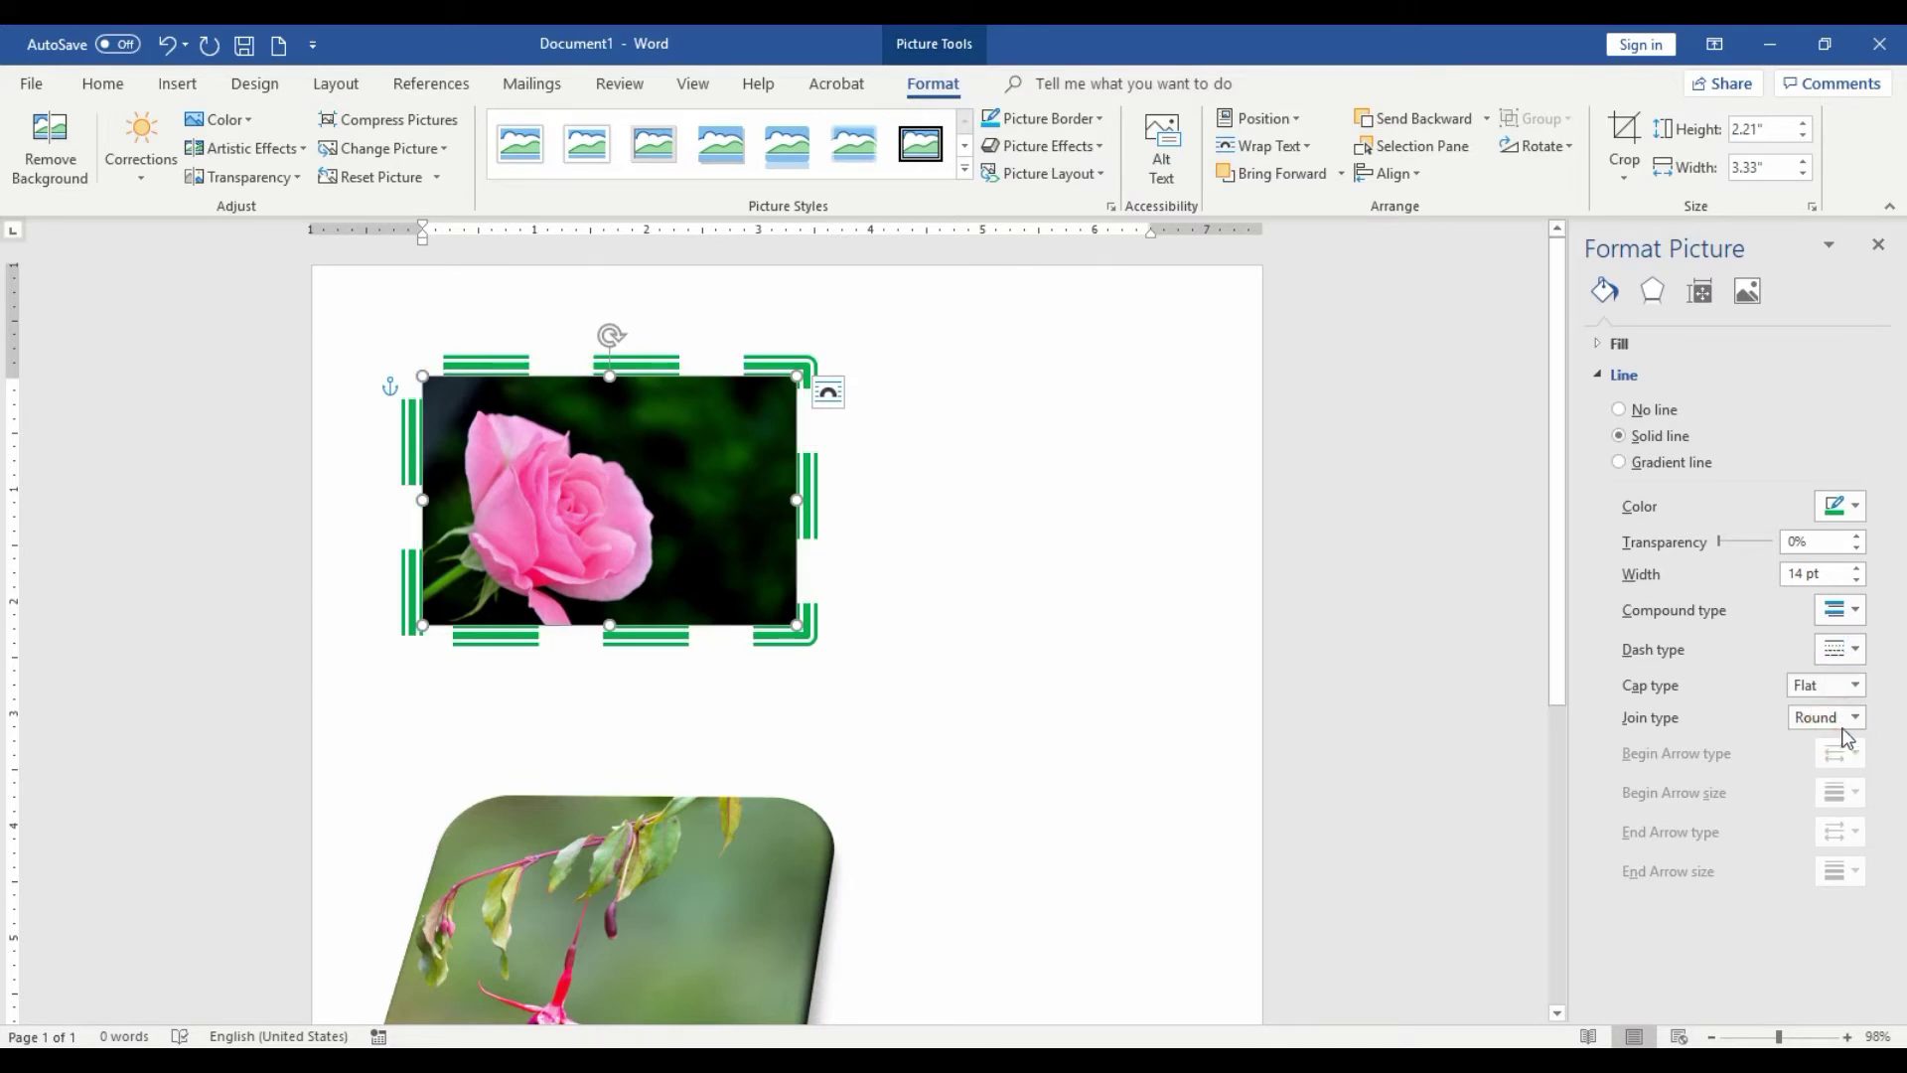
left_click(1854, 650)
left_click(1829, 730)
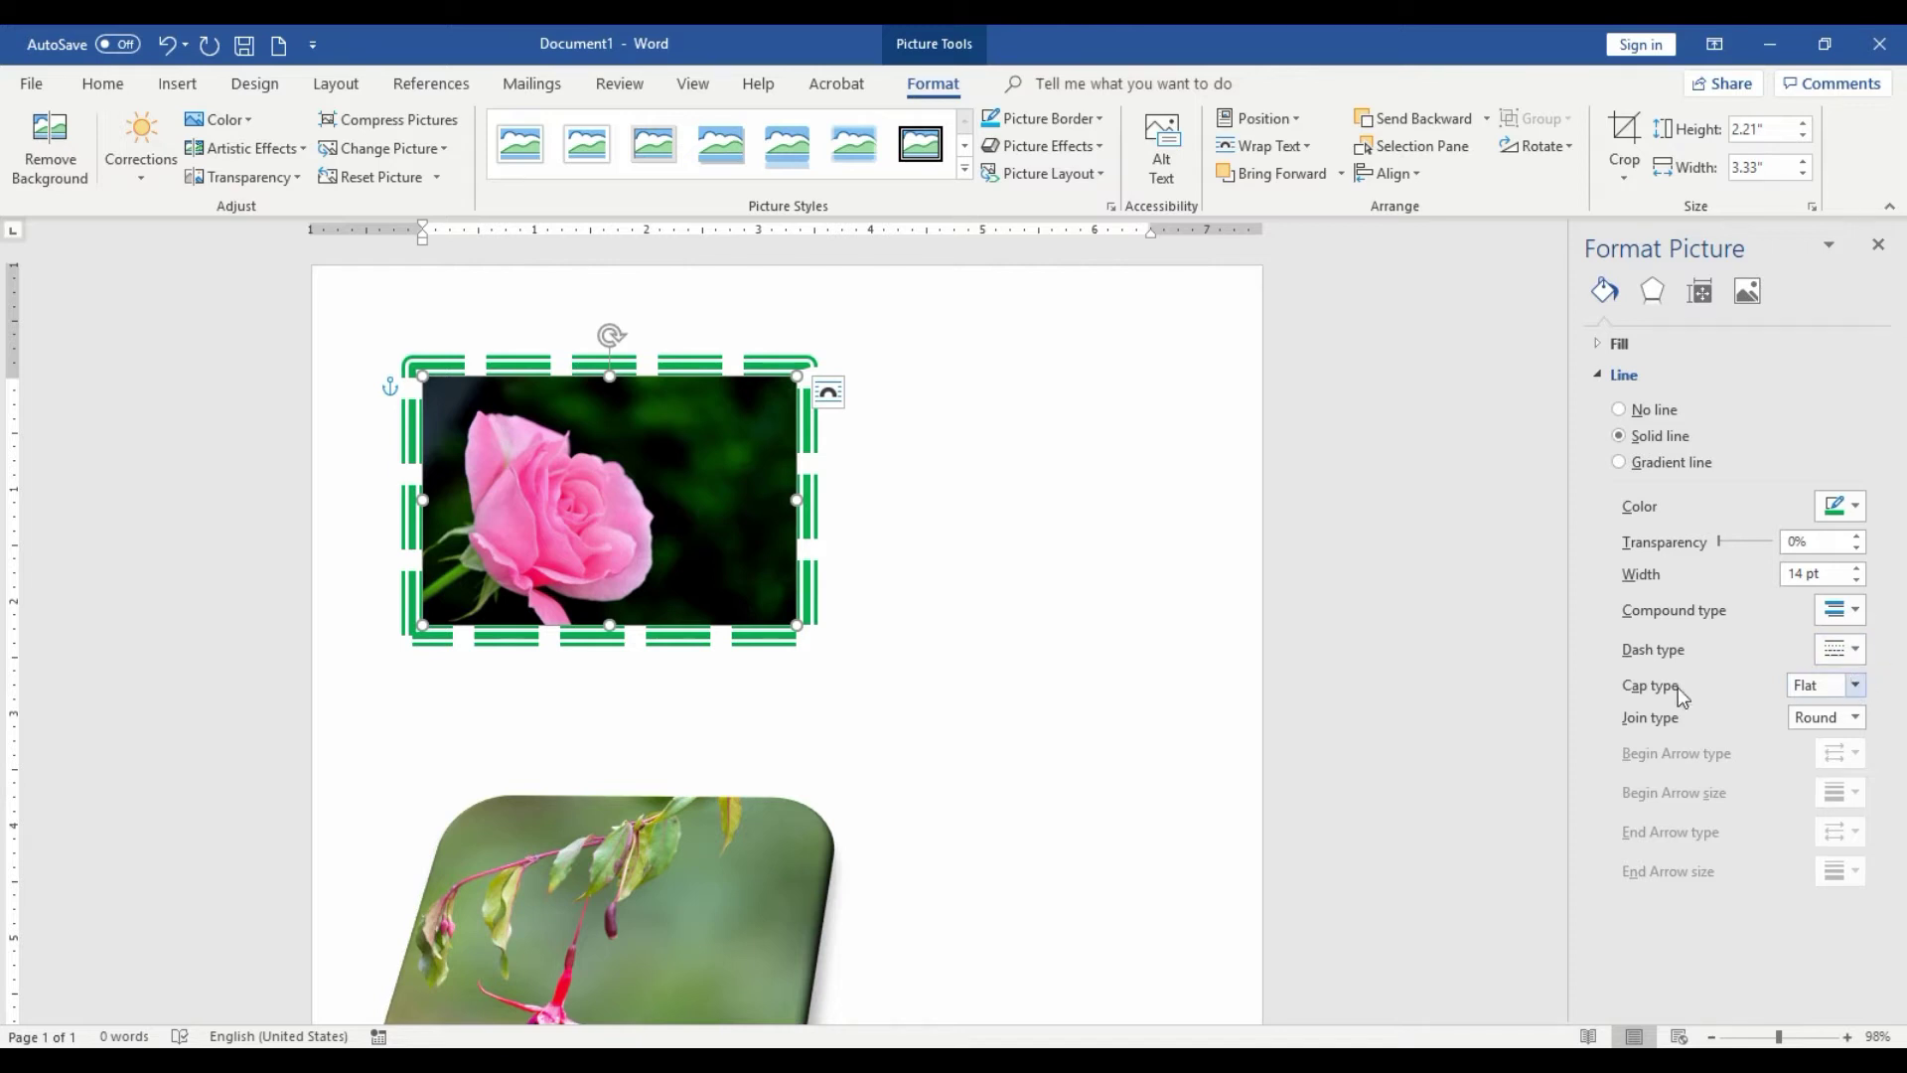
Set the border's cap type to Square and join type to Round
left_click(1835, 692)
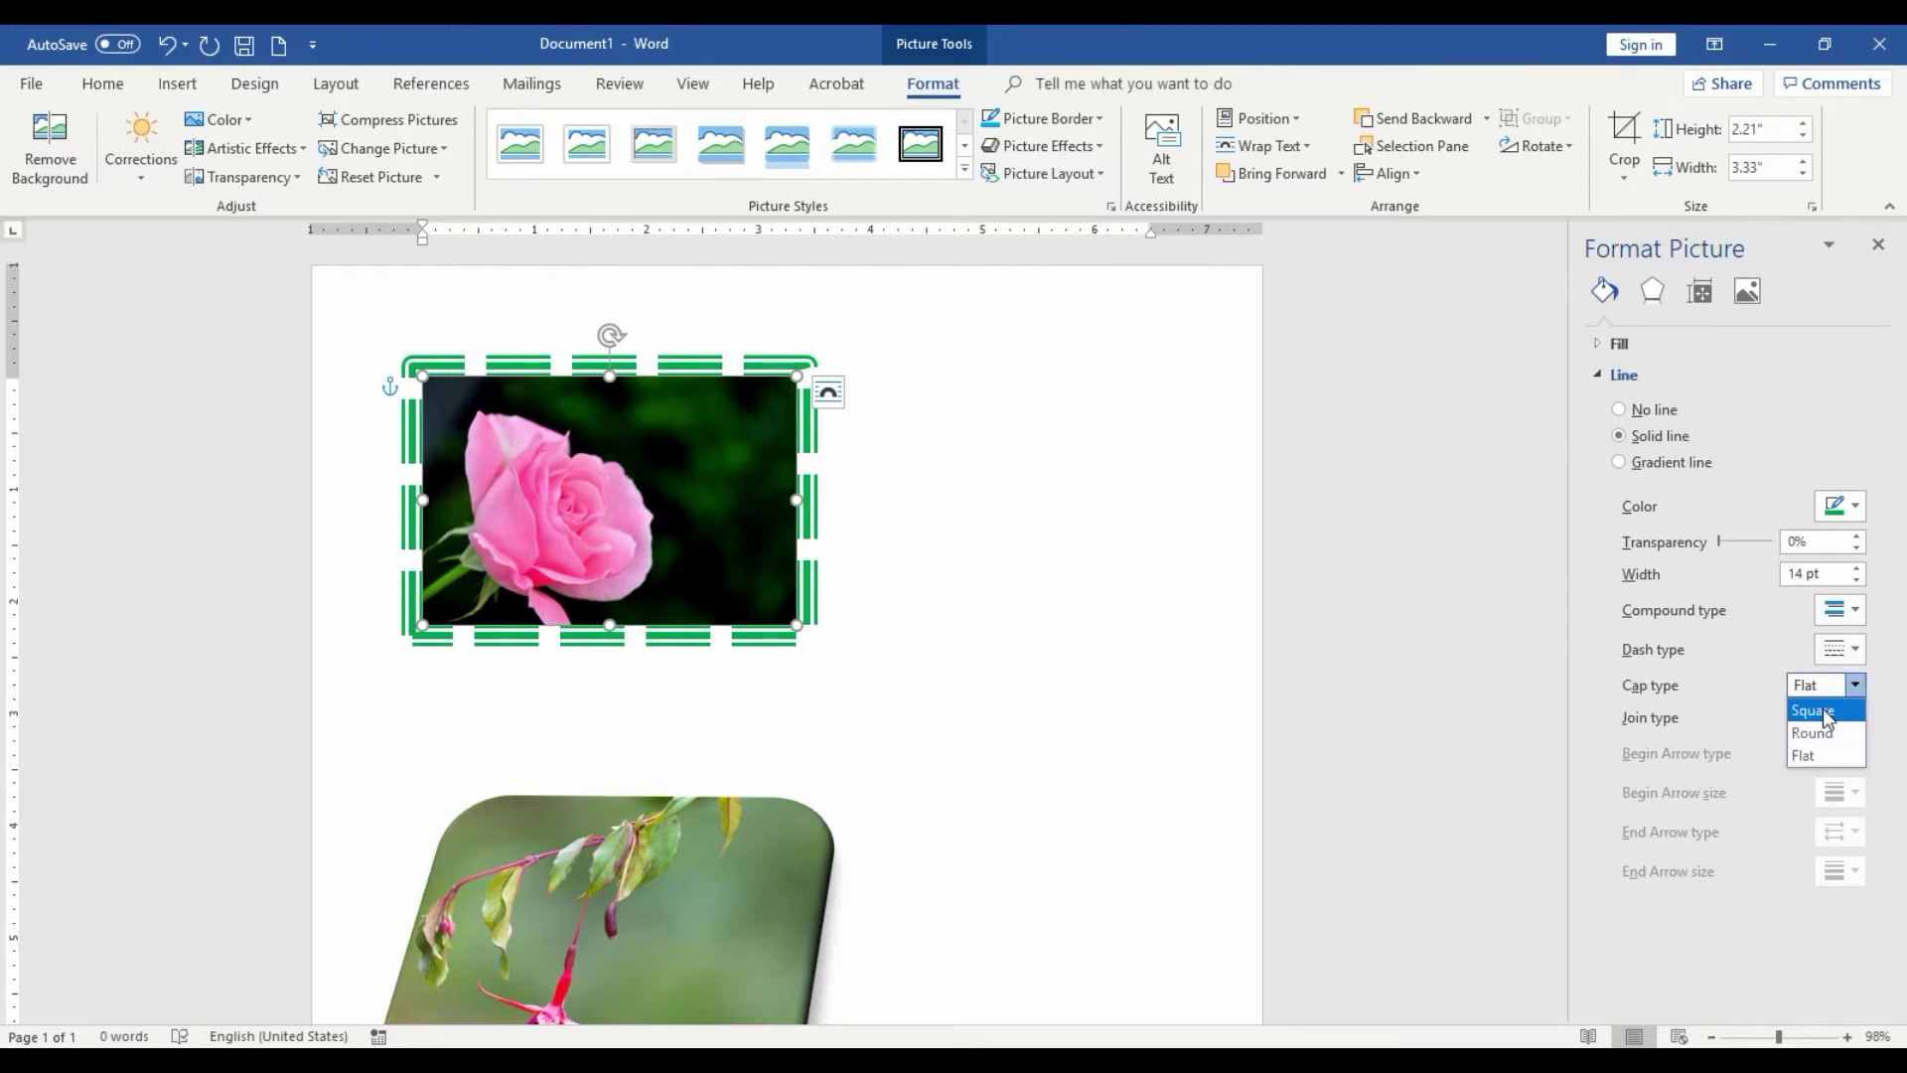
left_click(1823, 711)
left_click(1856, 686)
left_click(1823, 729)
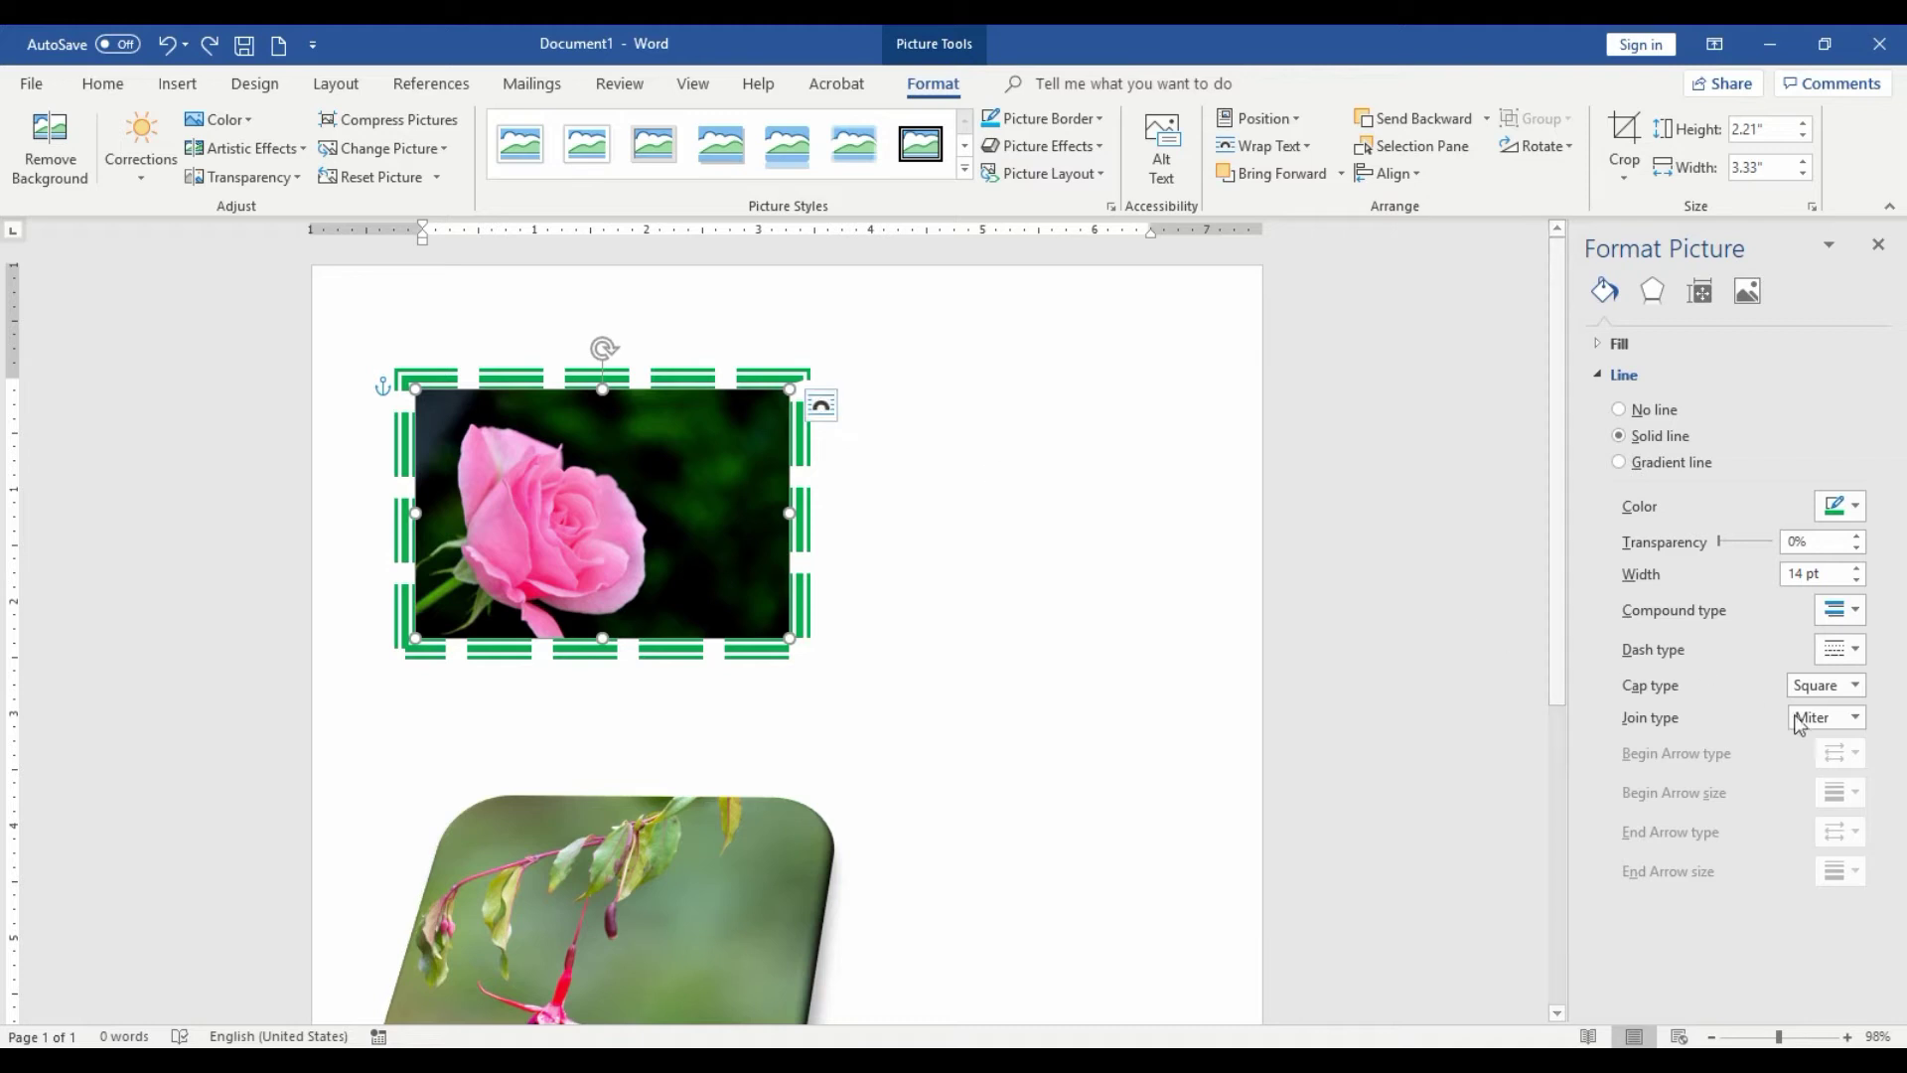
left_click(1854, 717)
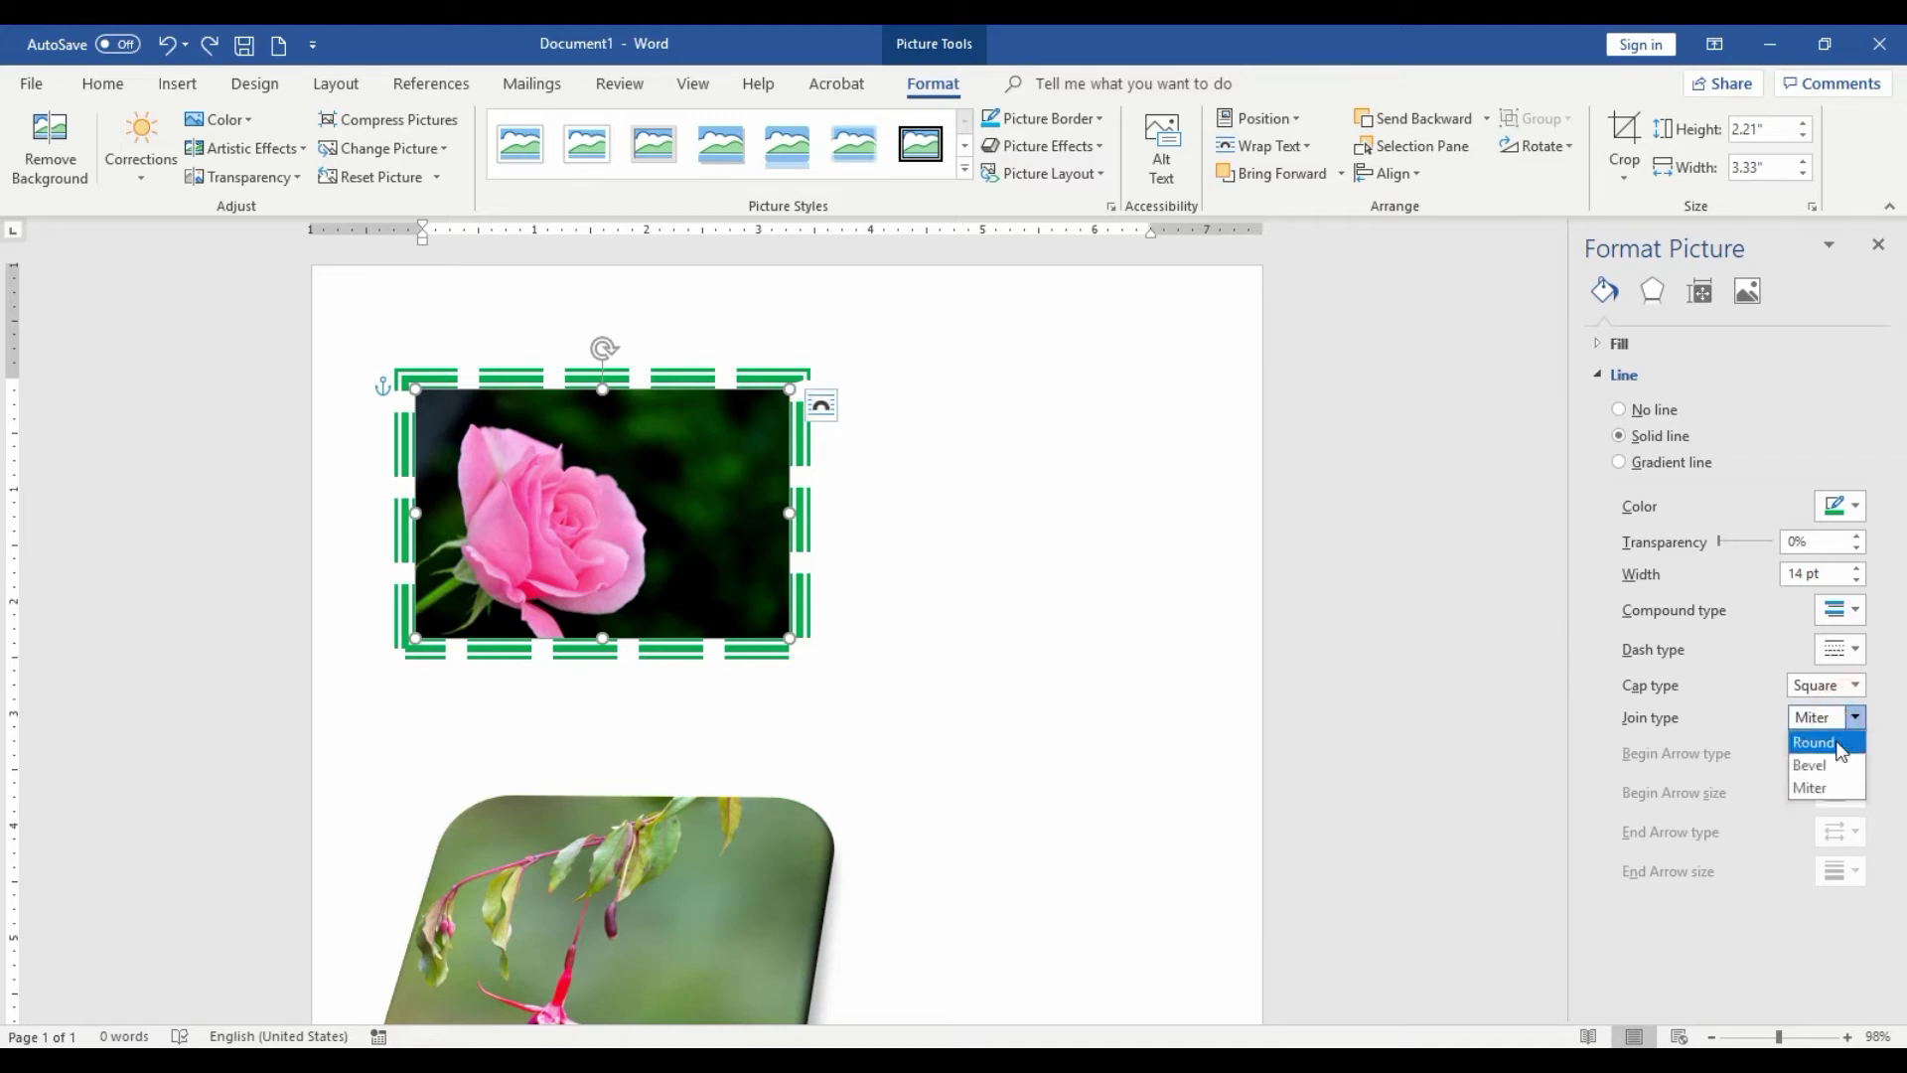
left_click(1840, 750)
left_click(1853, 721)
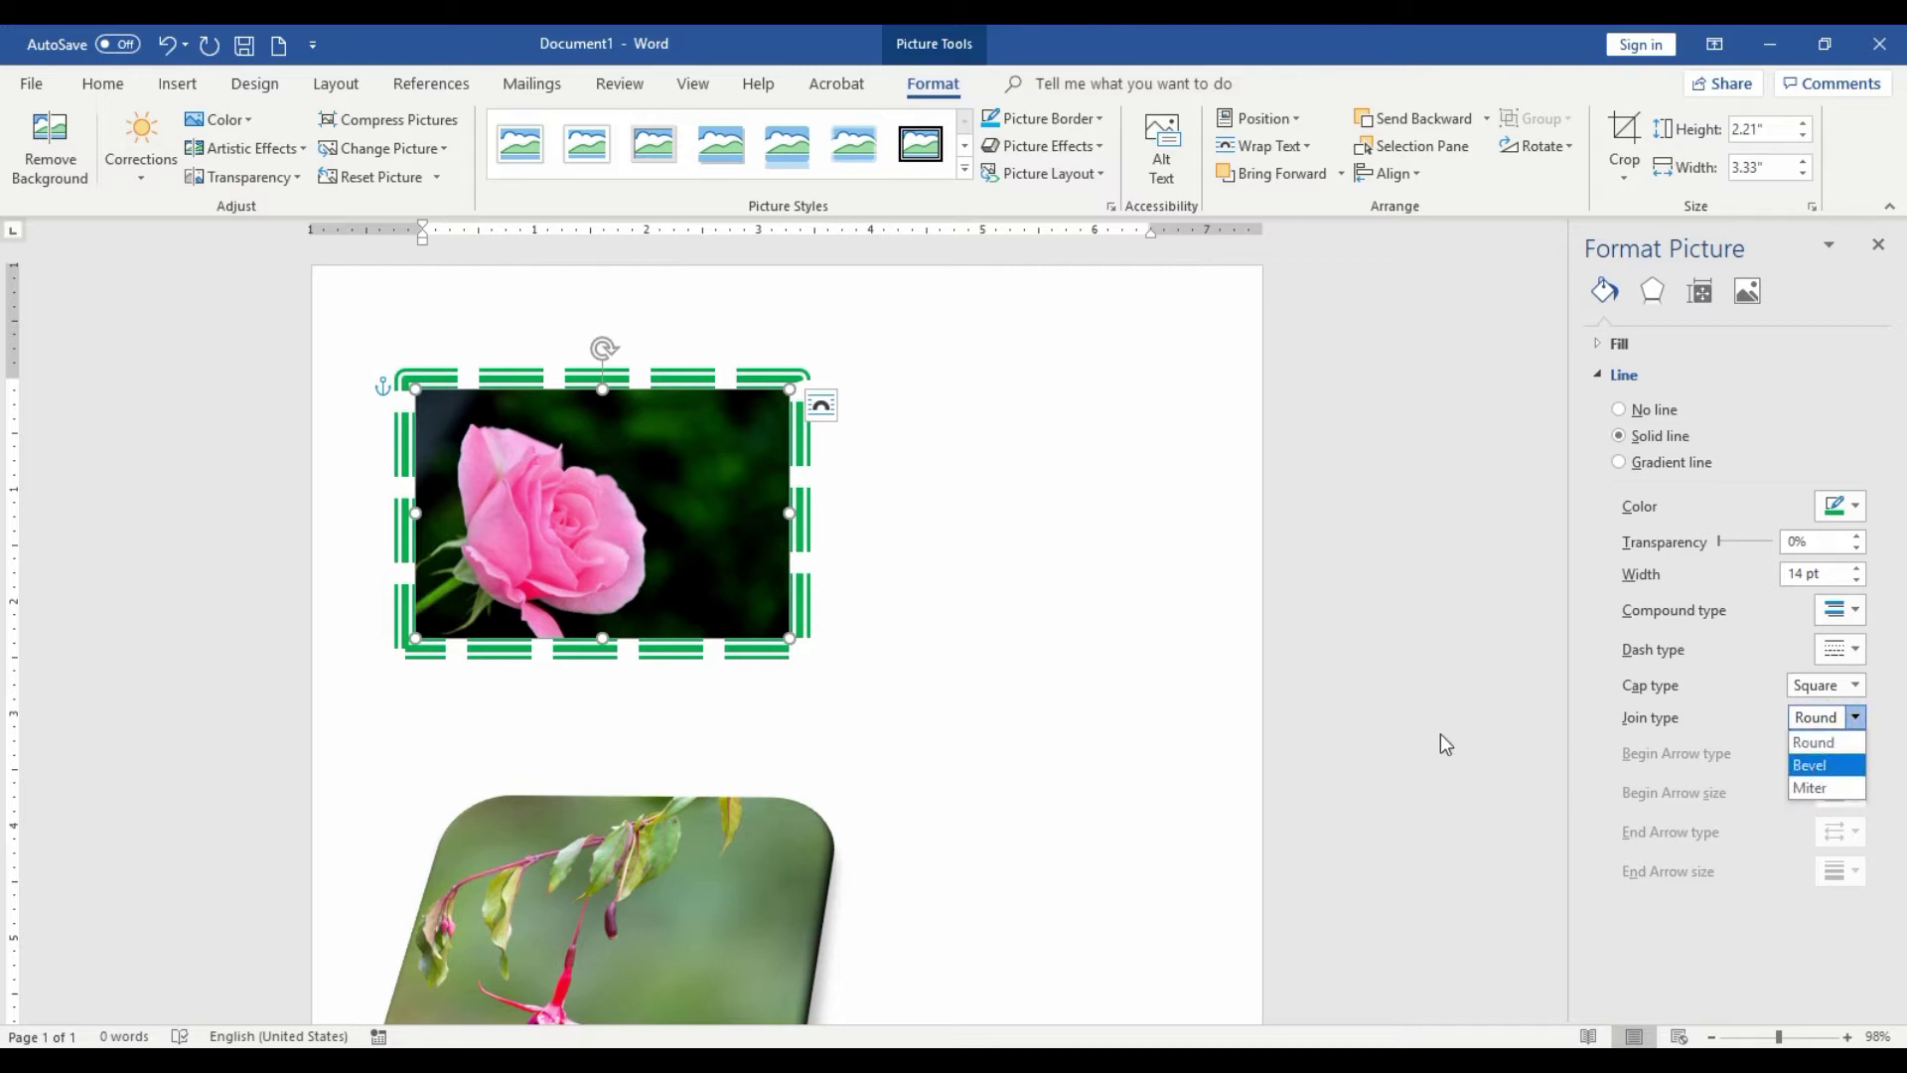
left_click(677, 516)
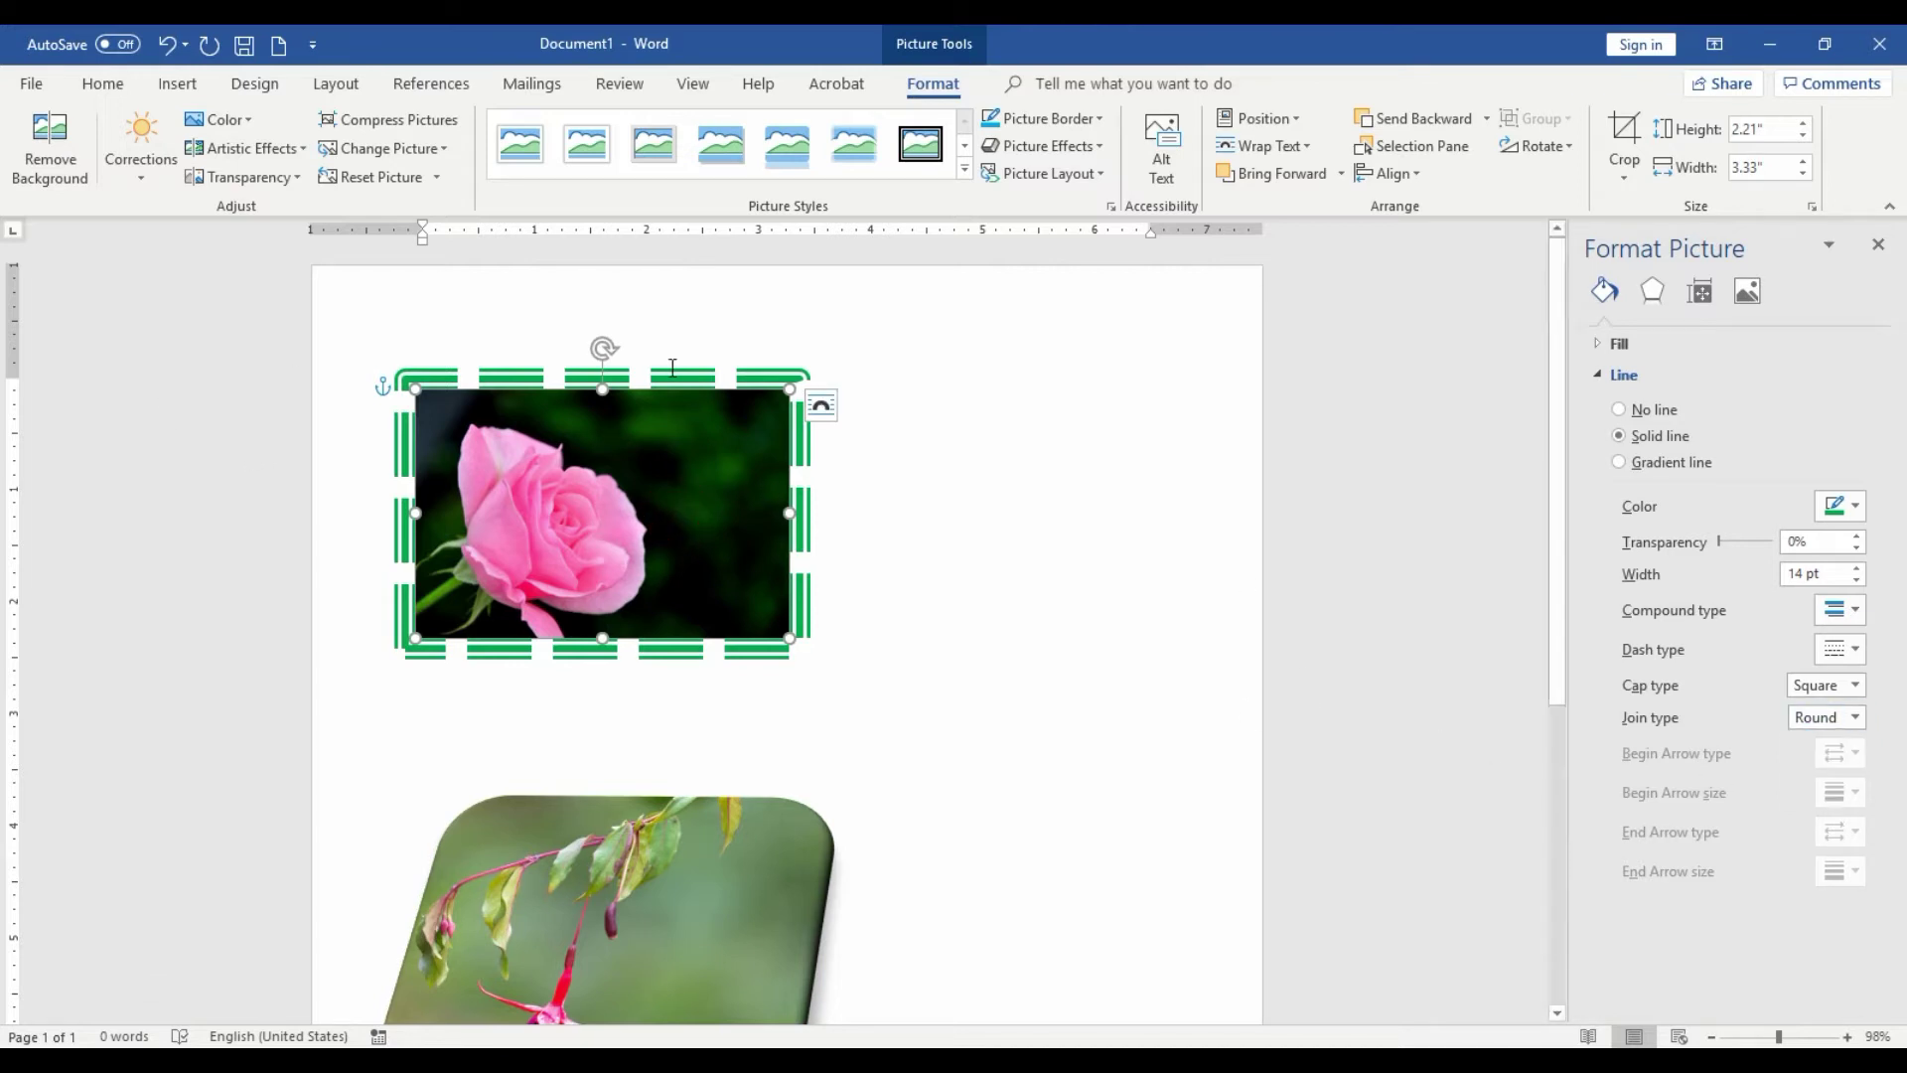
Switch the border to a single compound line with square-dot dashes
left_click(1854, 612)
left_click(1854, 634)
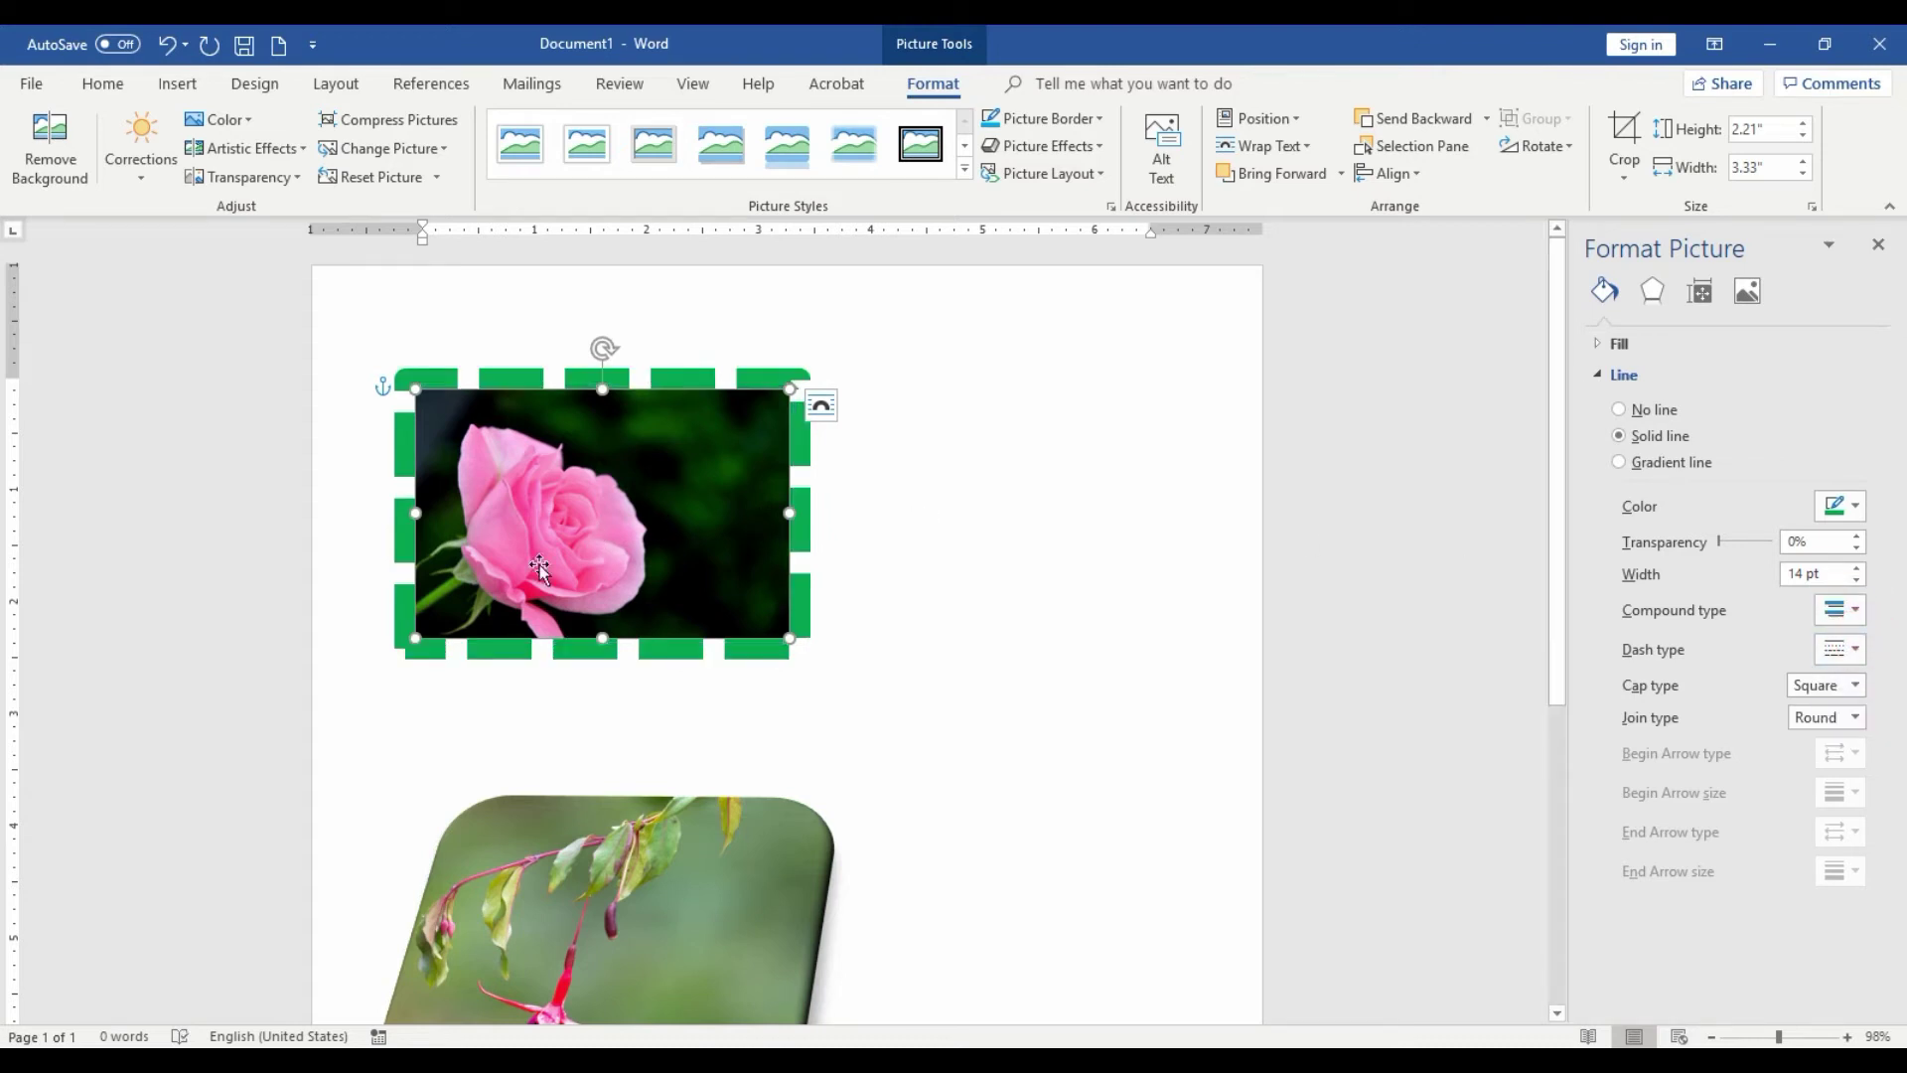
left_click(1854, 650)
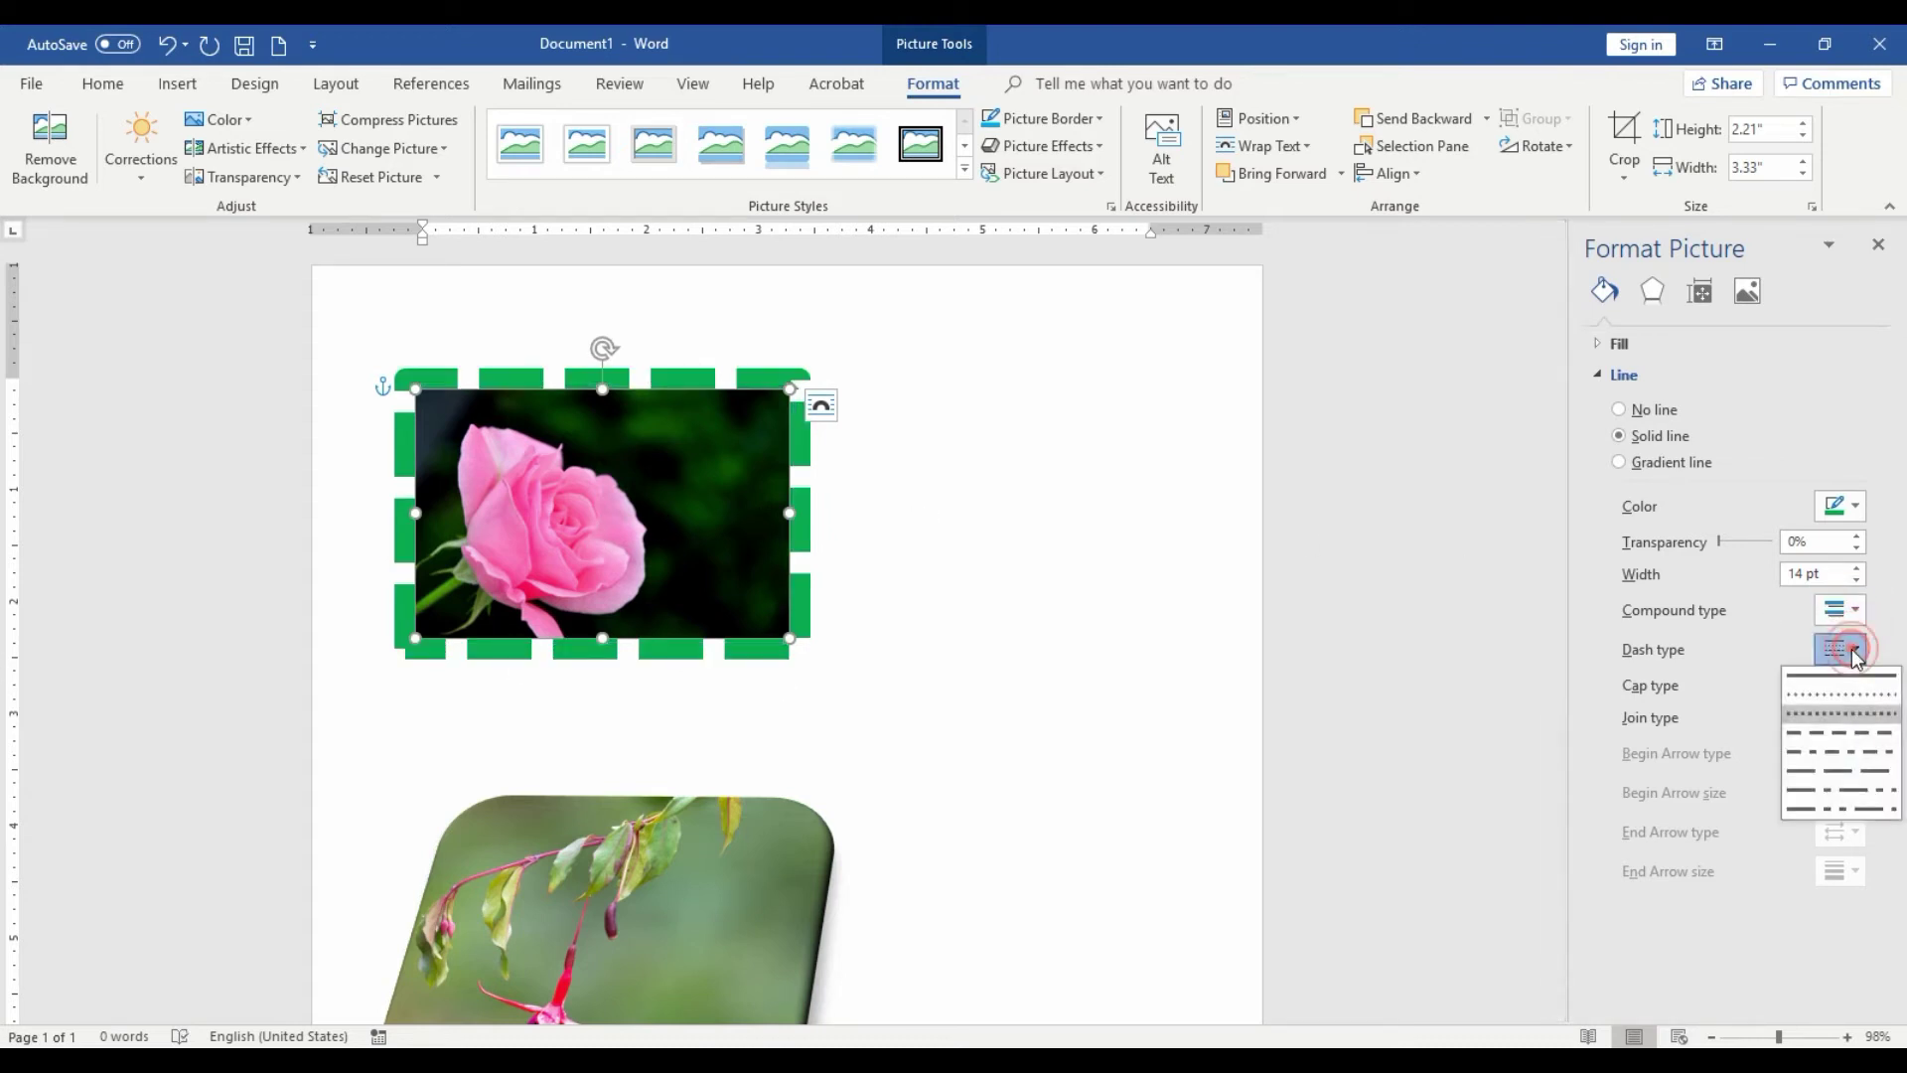
left_click(1836, 709)
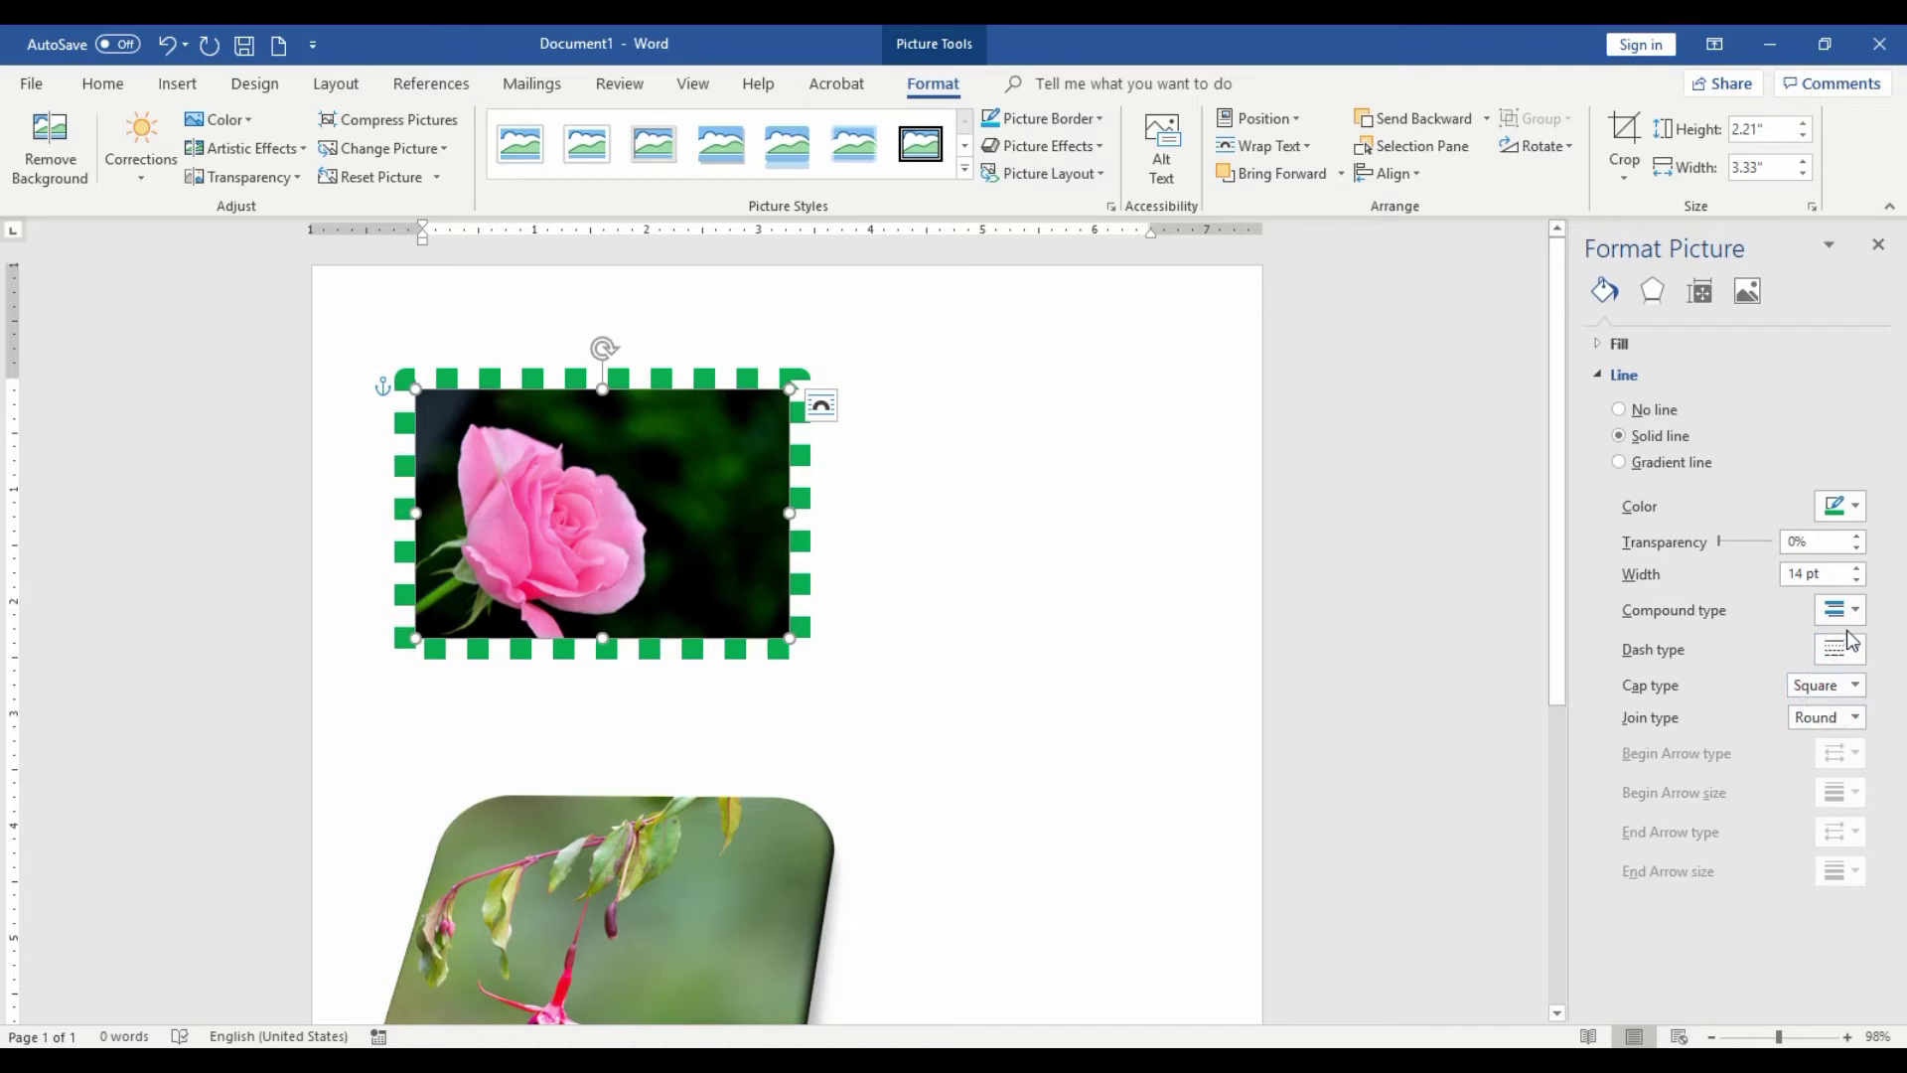
Reduce the border width to 8 pt and make it a solid line
left_click(1857, 582)
left_click(1857, 581)
left_click(1856, 581)
left_click(1857, 582)
left_click(1856, 581)
left_click(1858, 582)
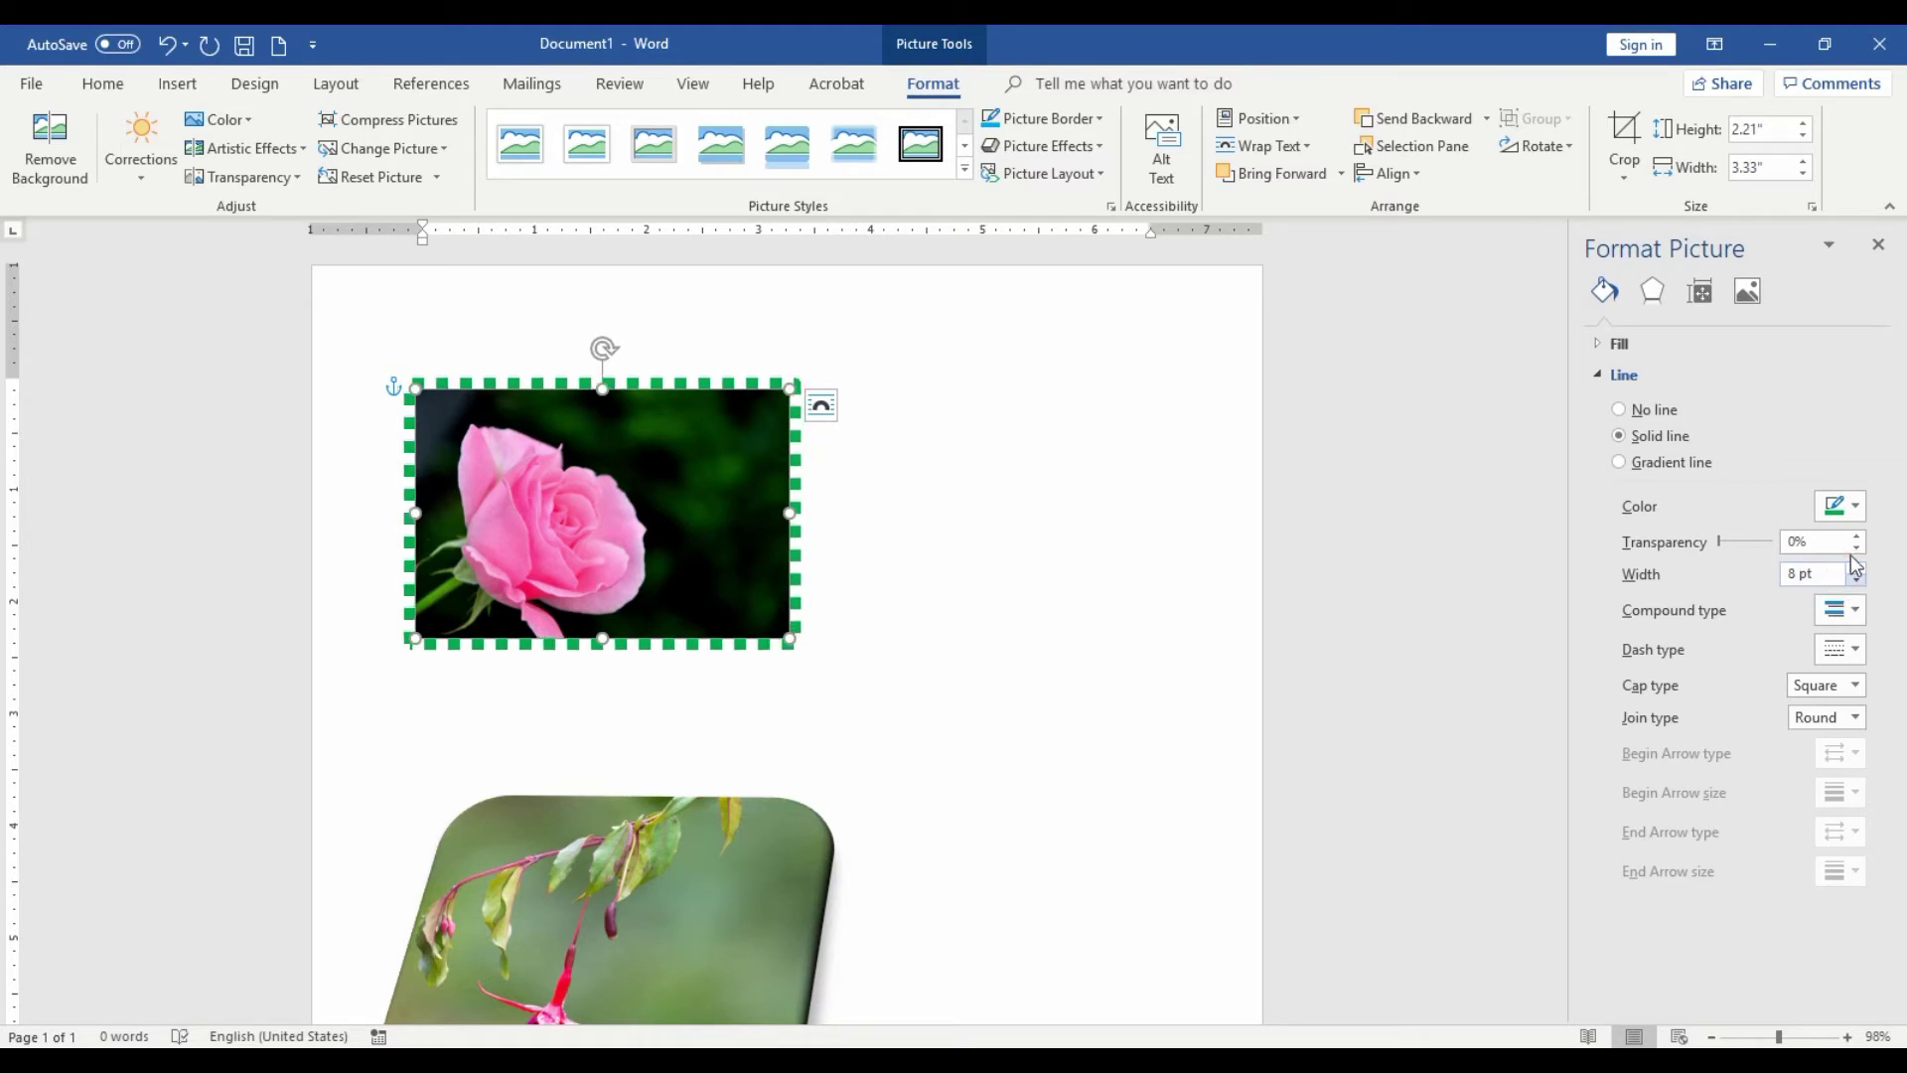
left_click(1856, 647)
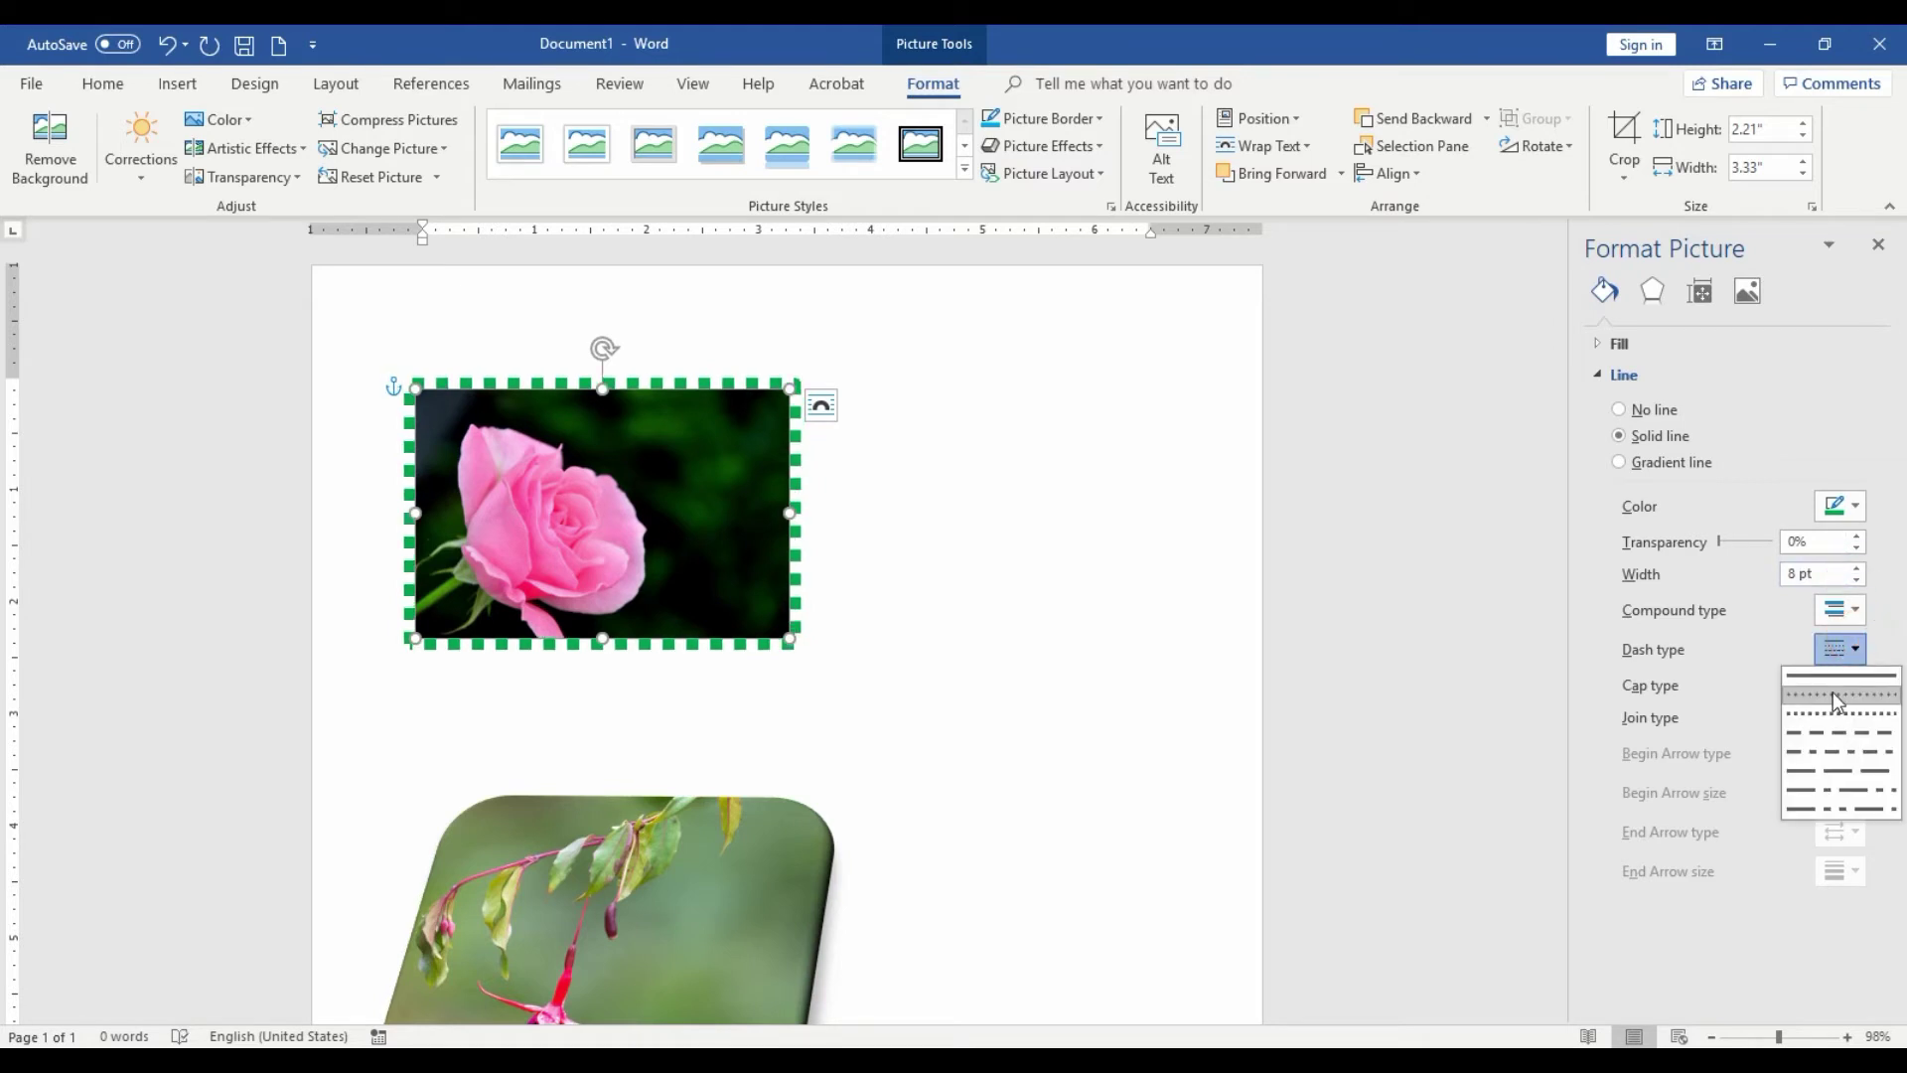
left_click(1834, 677)
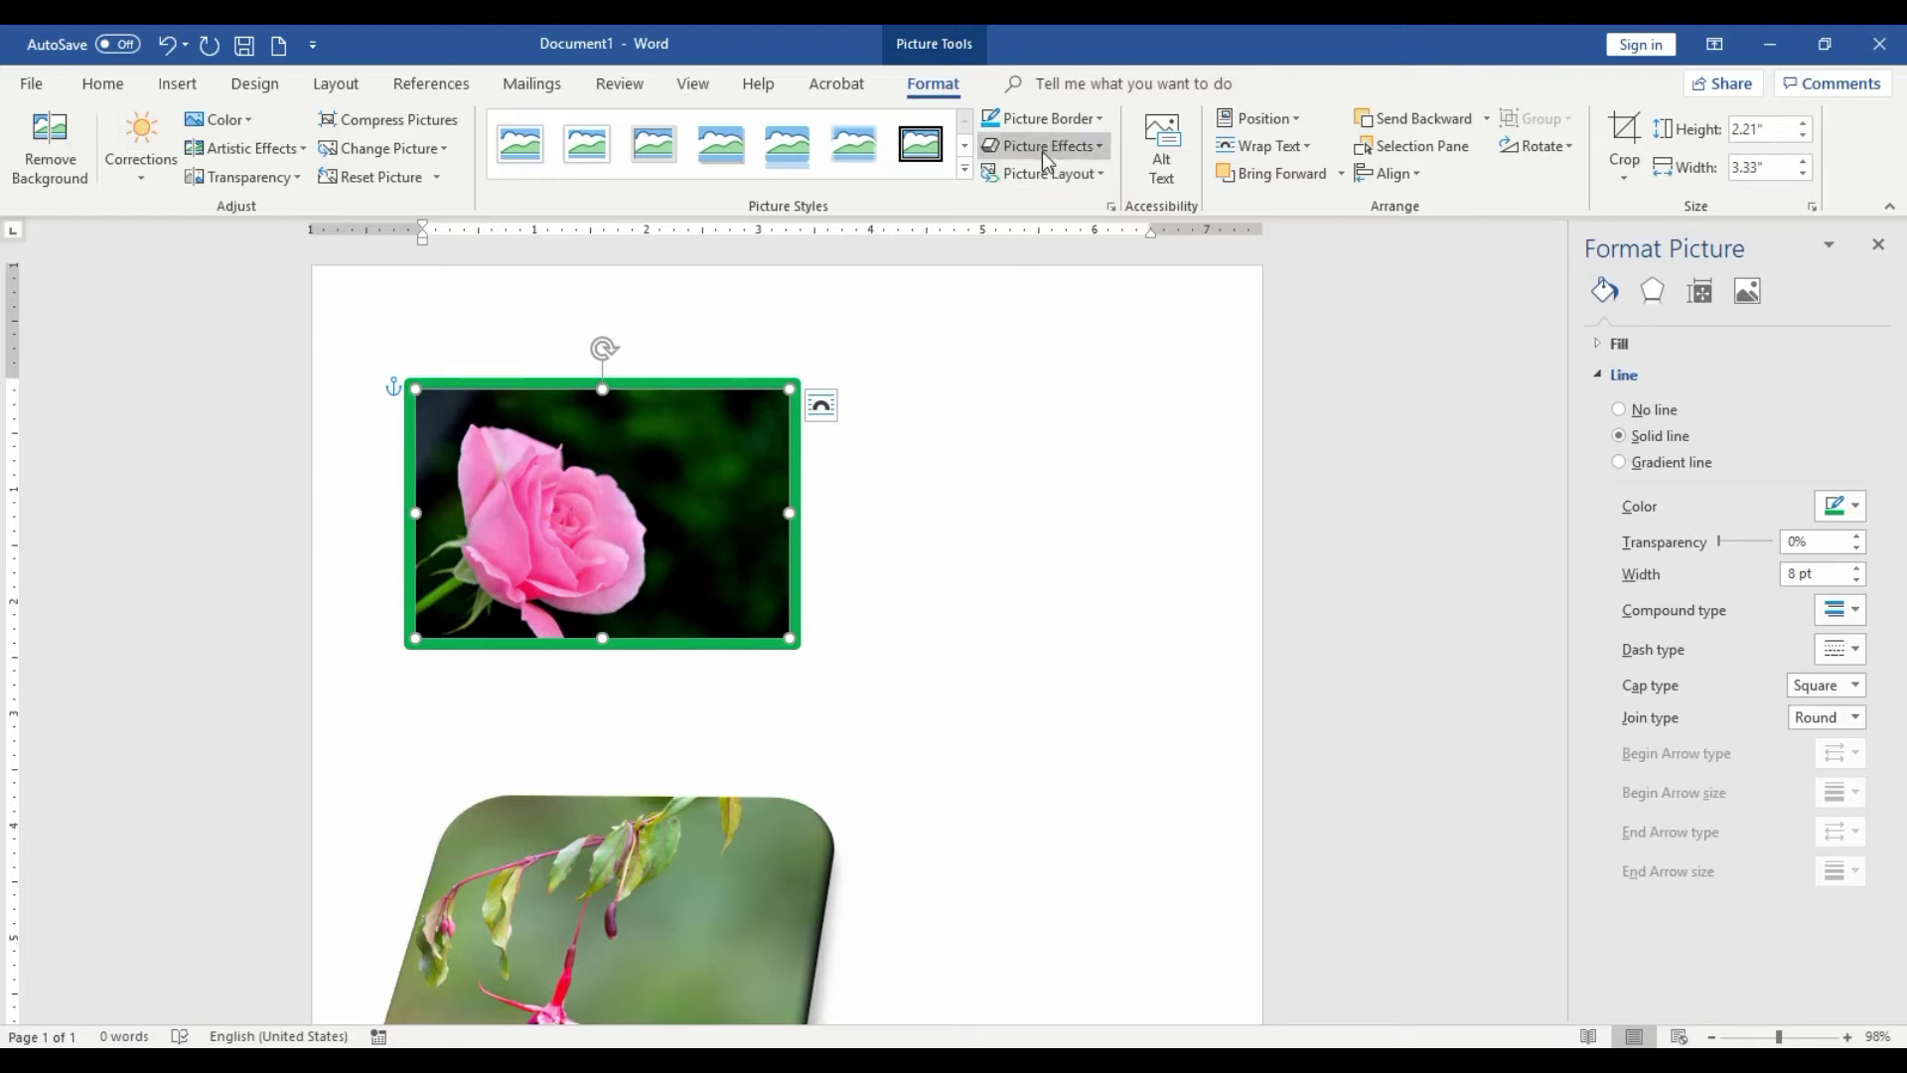
Give the rose photo an Angle top bevel, 6 pt by 6 pt, via 3-D Options
left_click(1101, 148)
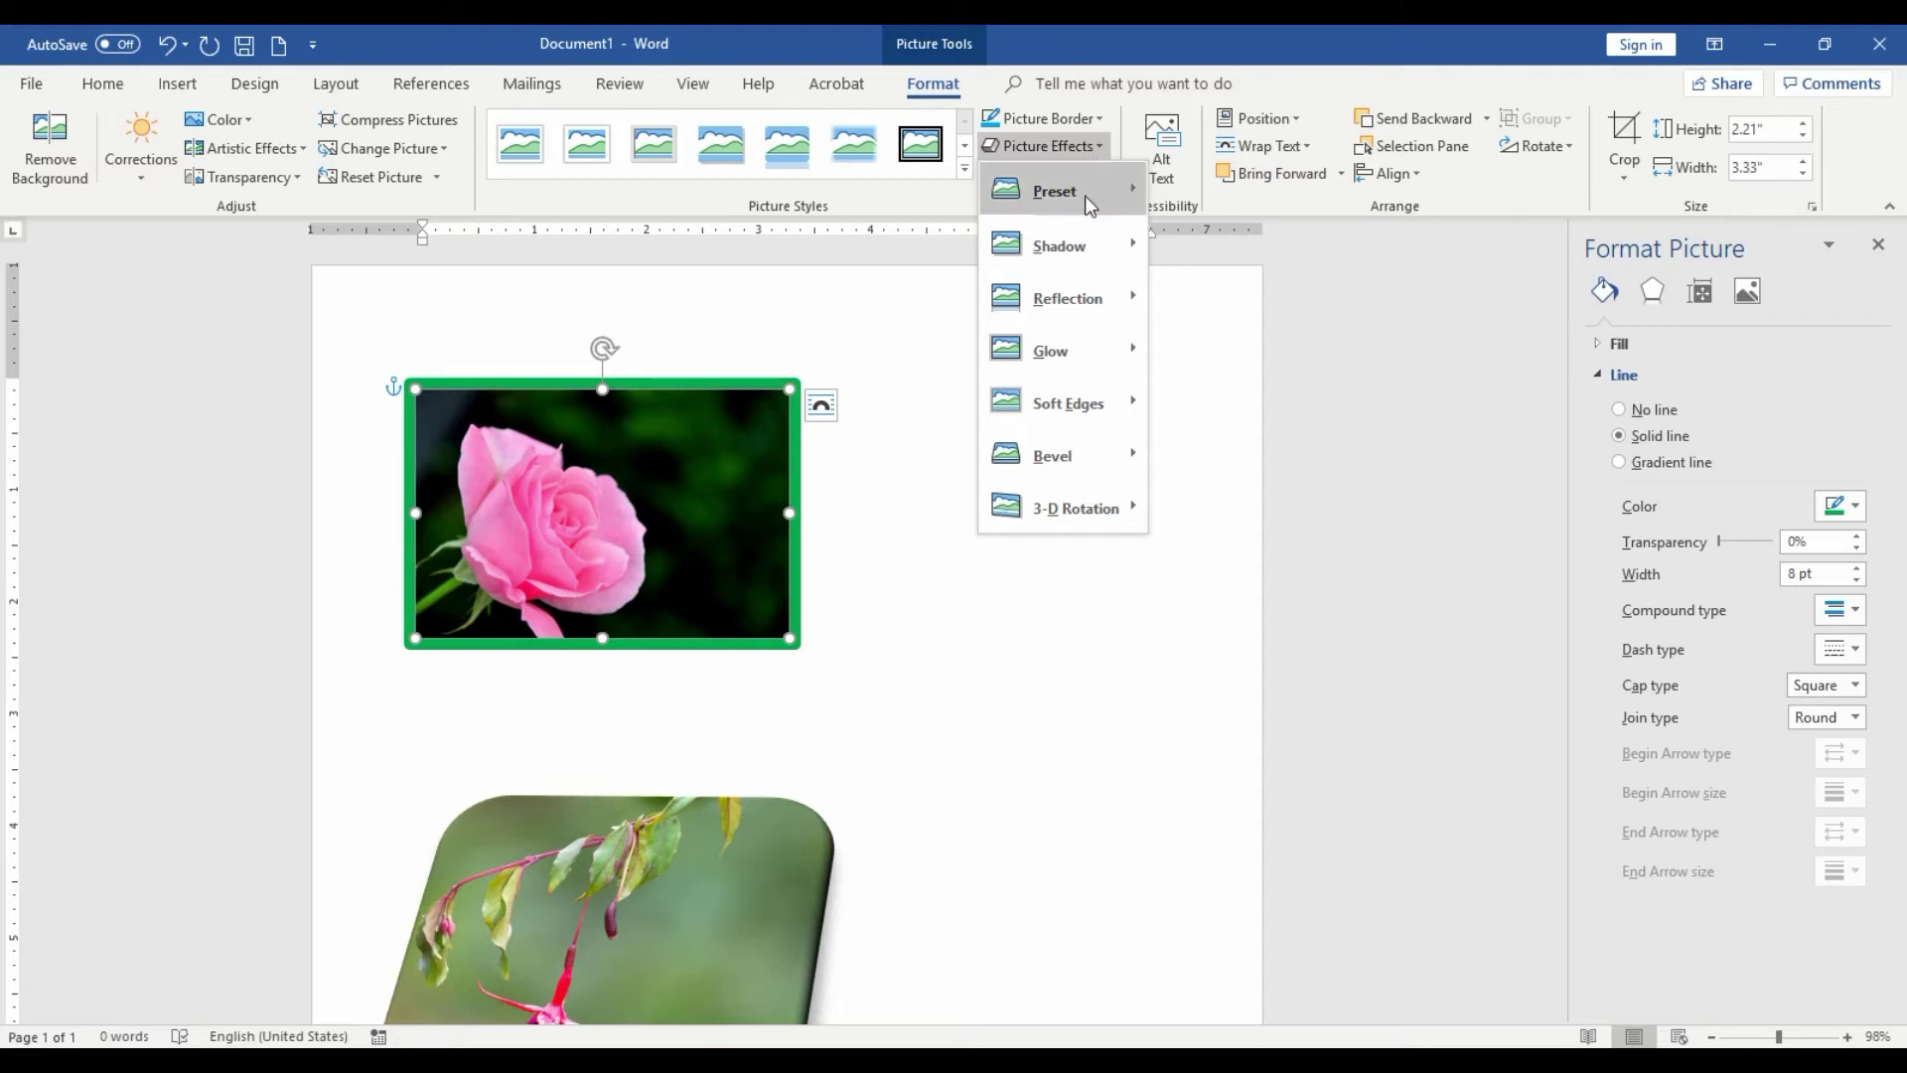
mouse_move(1097, 205)
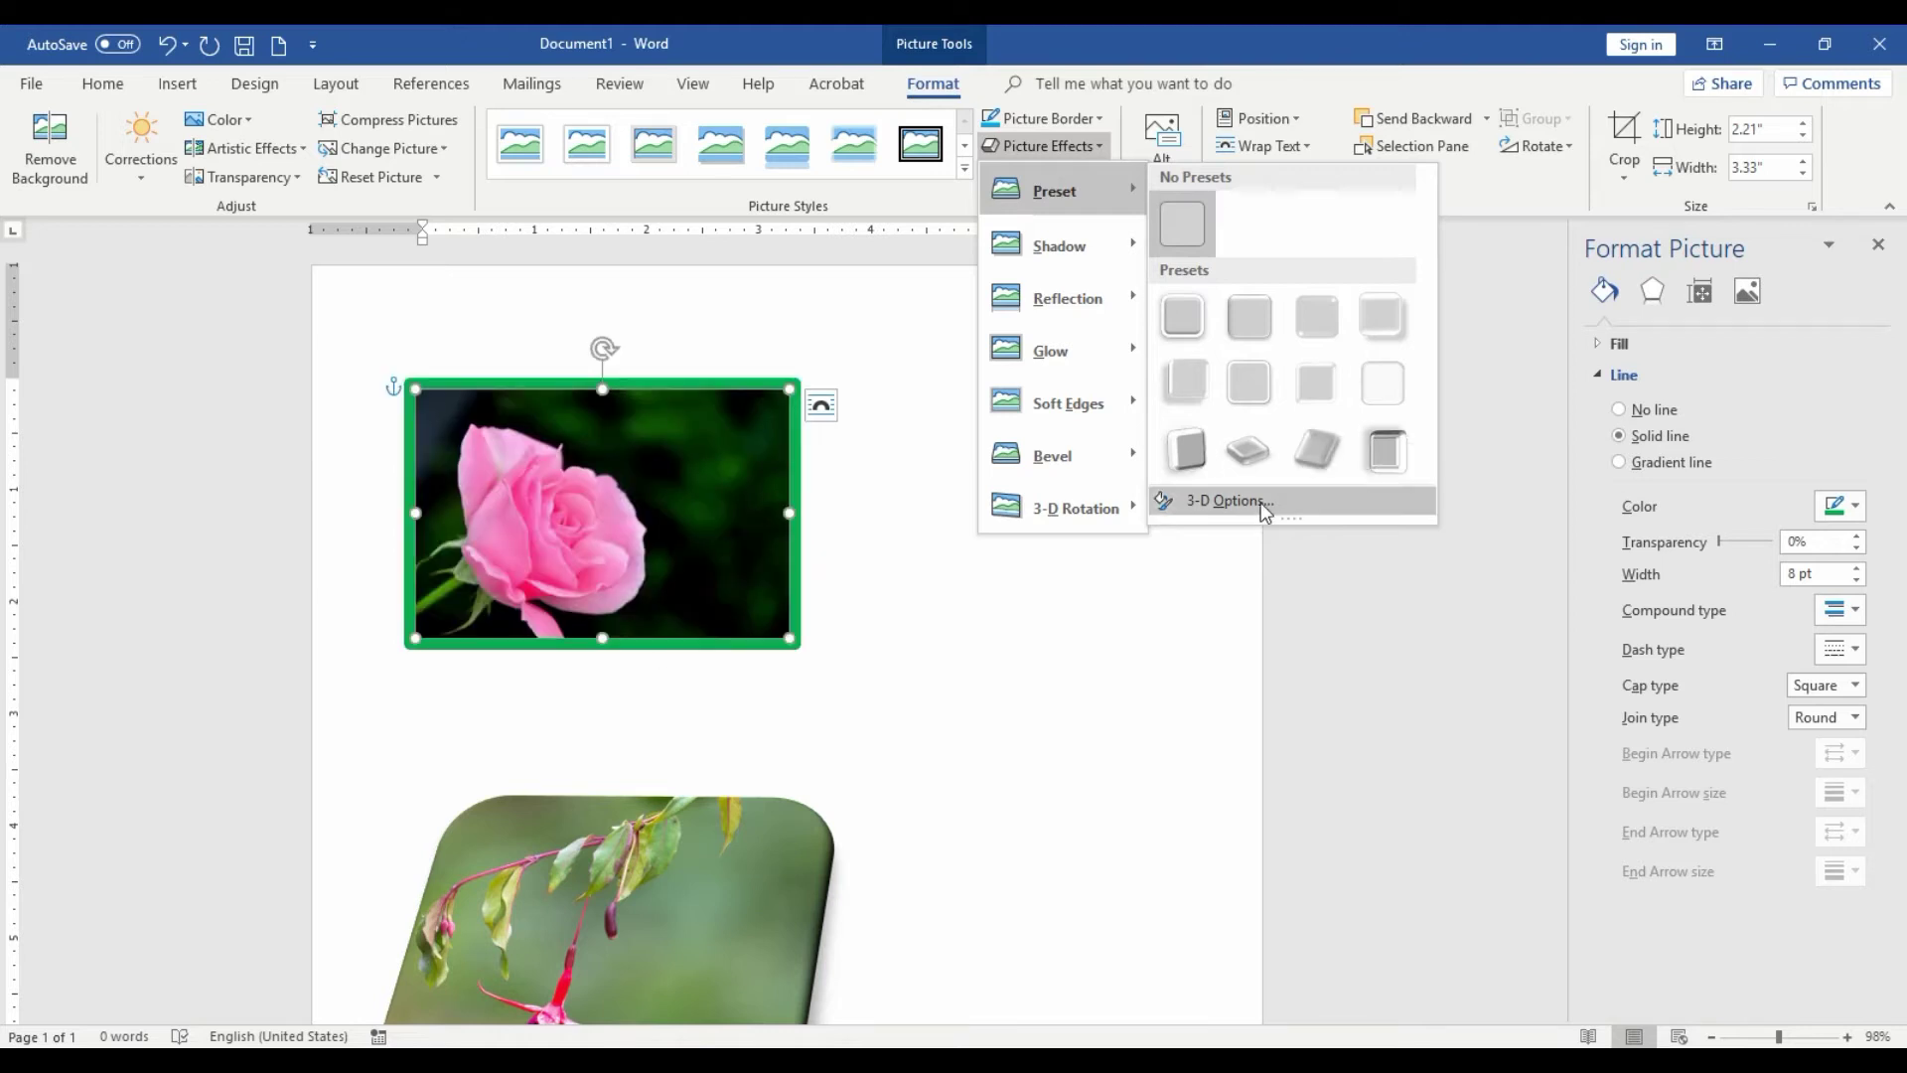
left_click(1197, 503)
scroll(1810, 541, "down", 1)
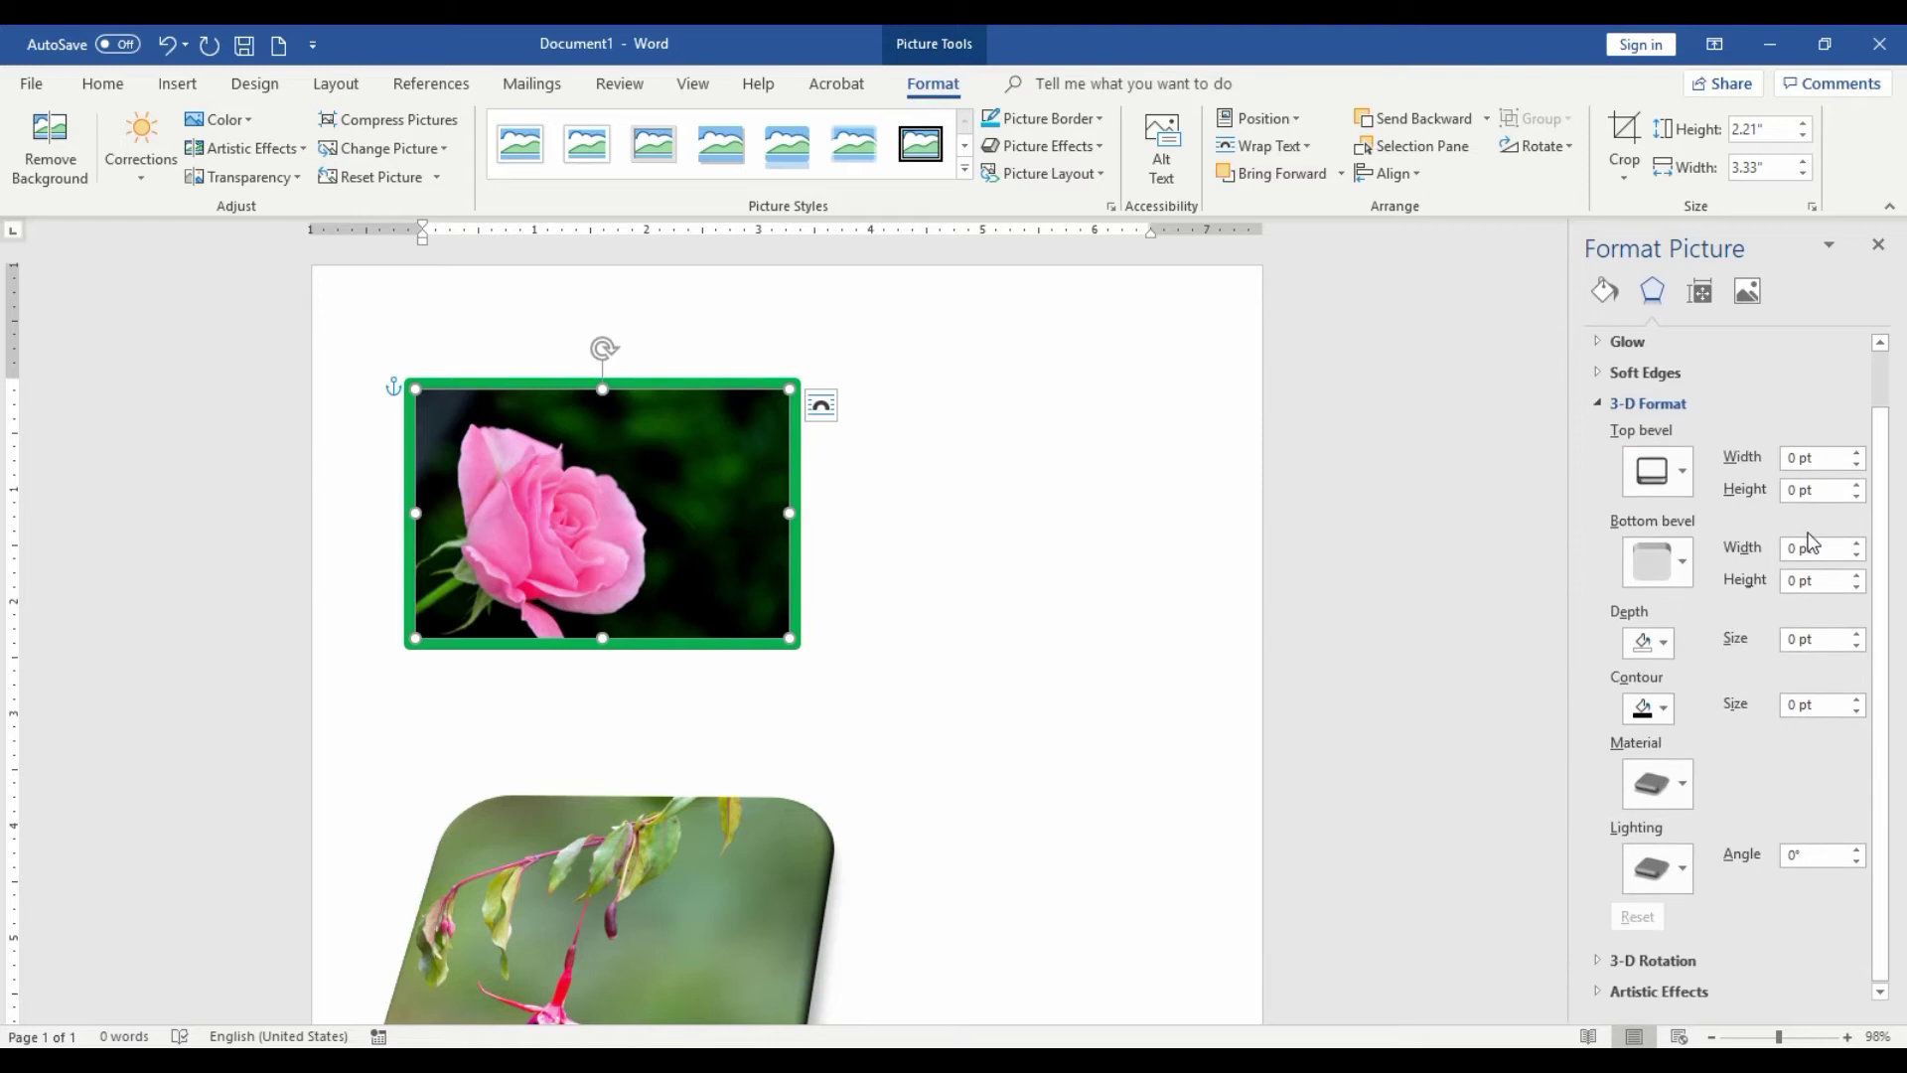
left_click(1682, 473)
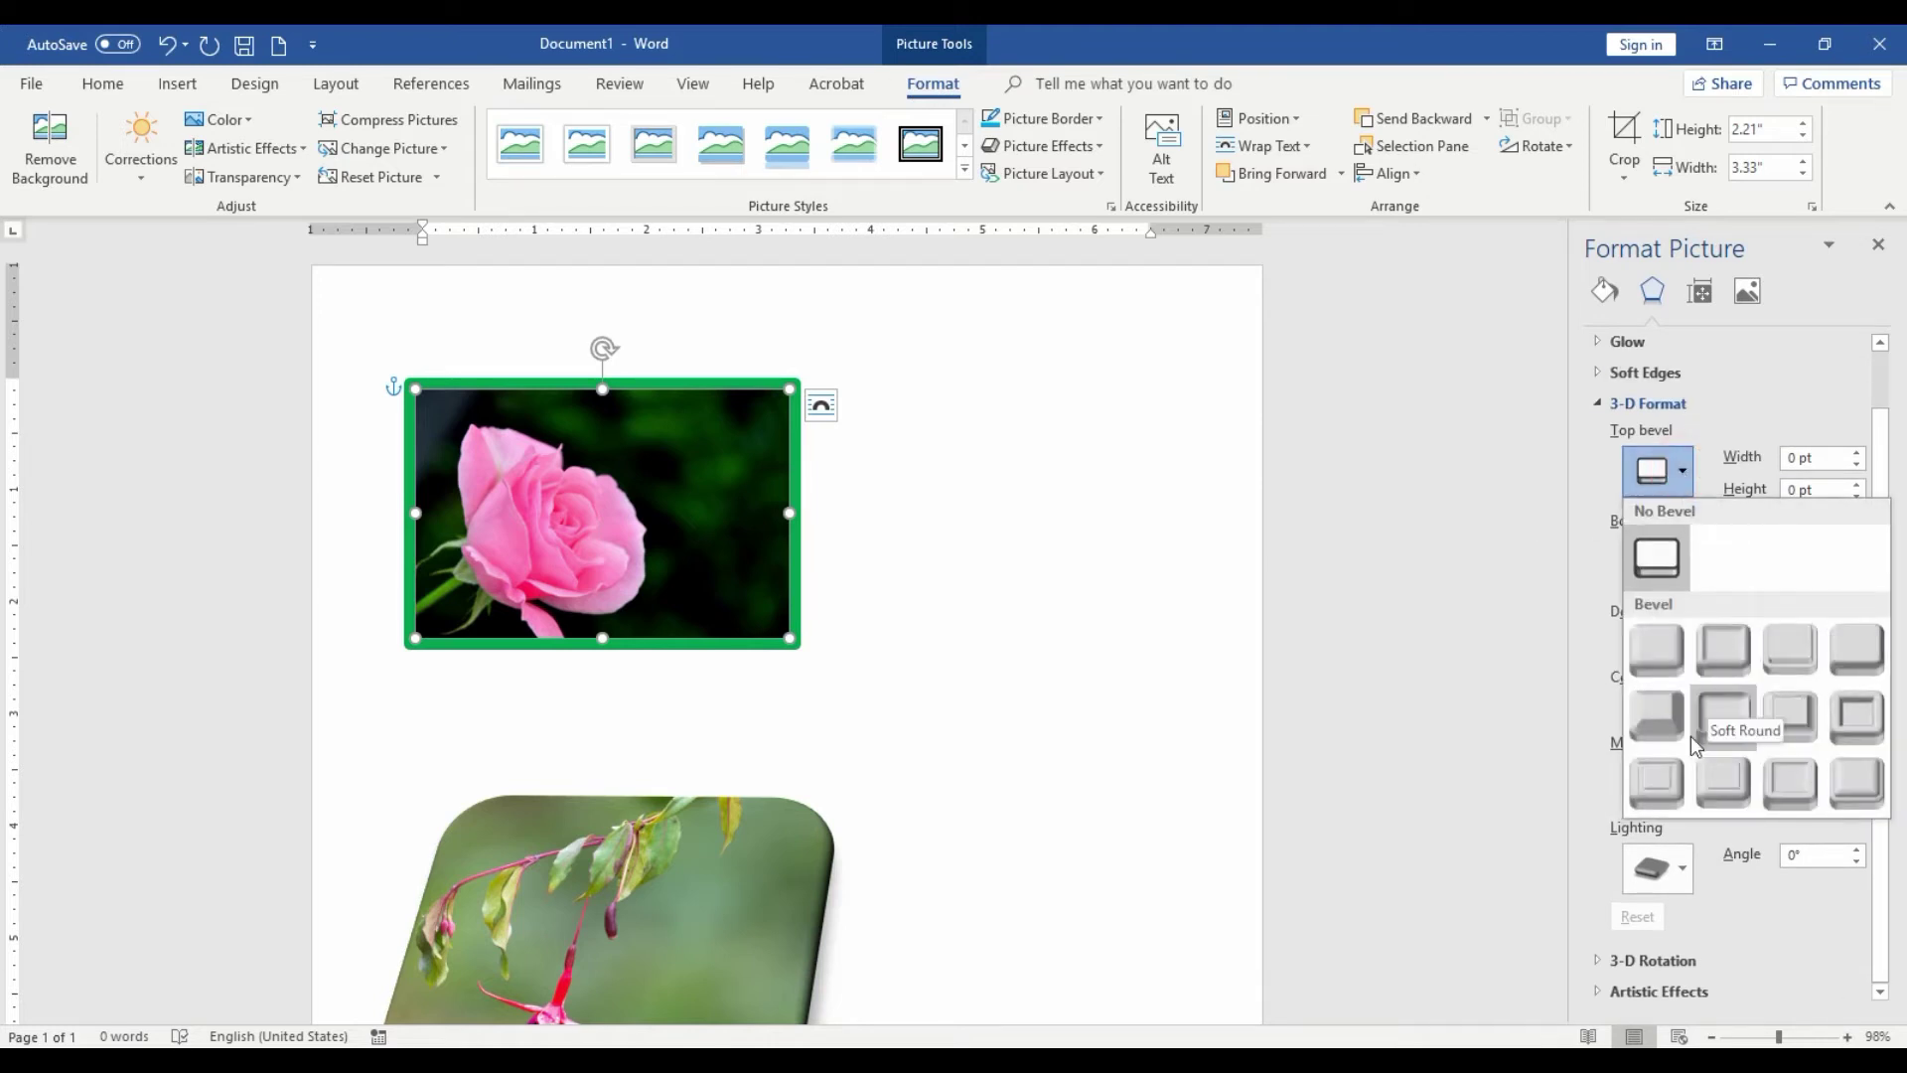
left_click(1857, 652)
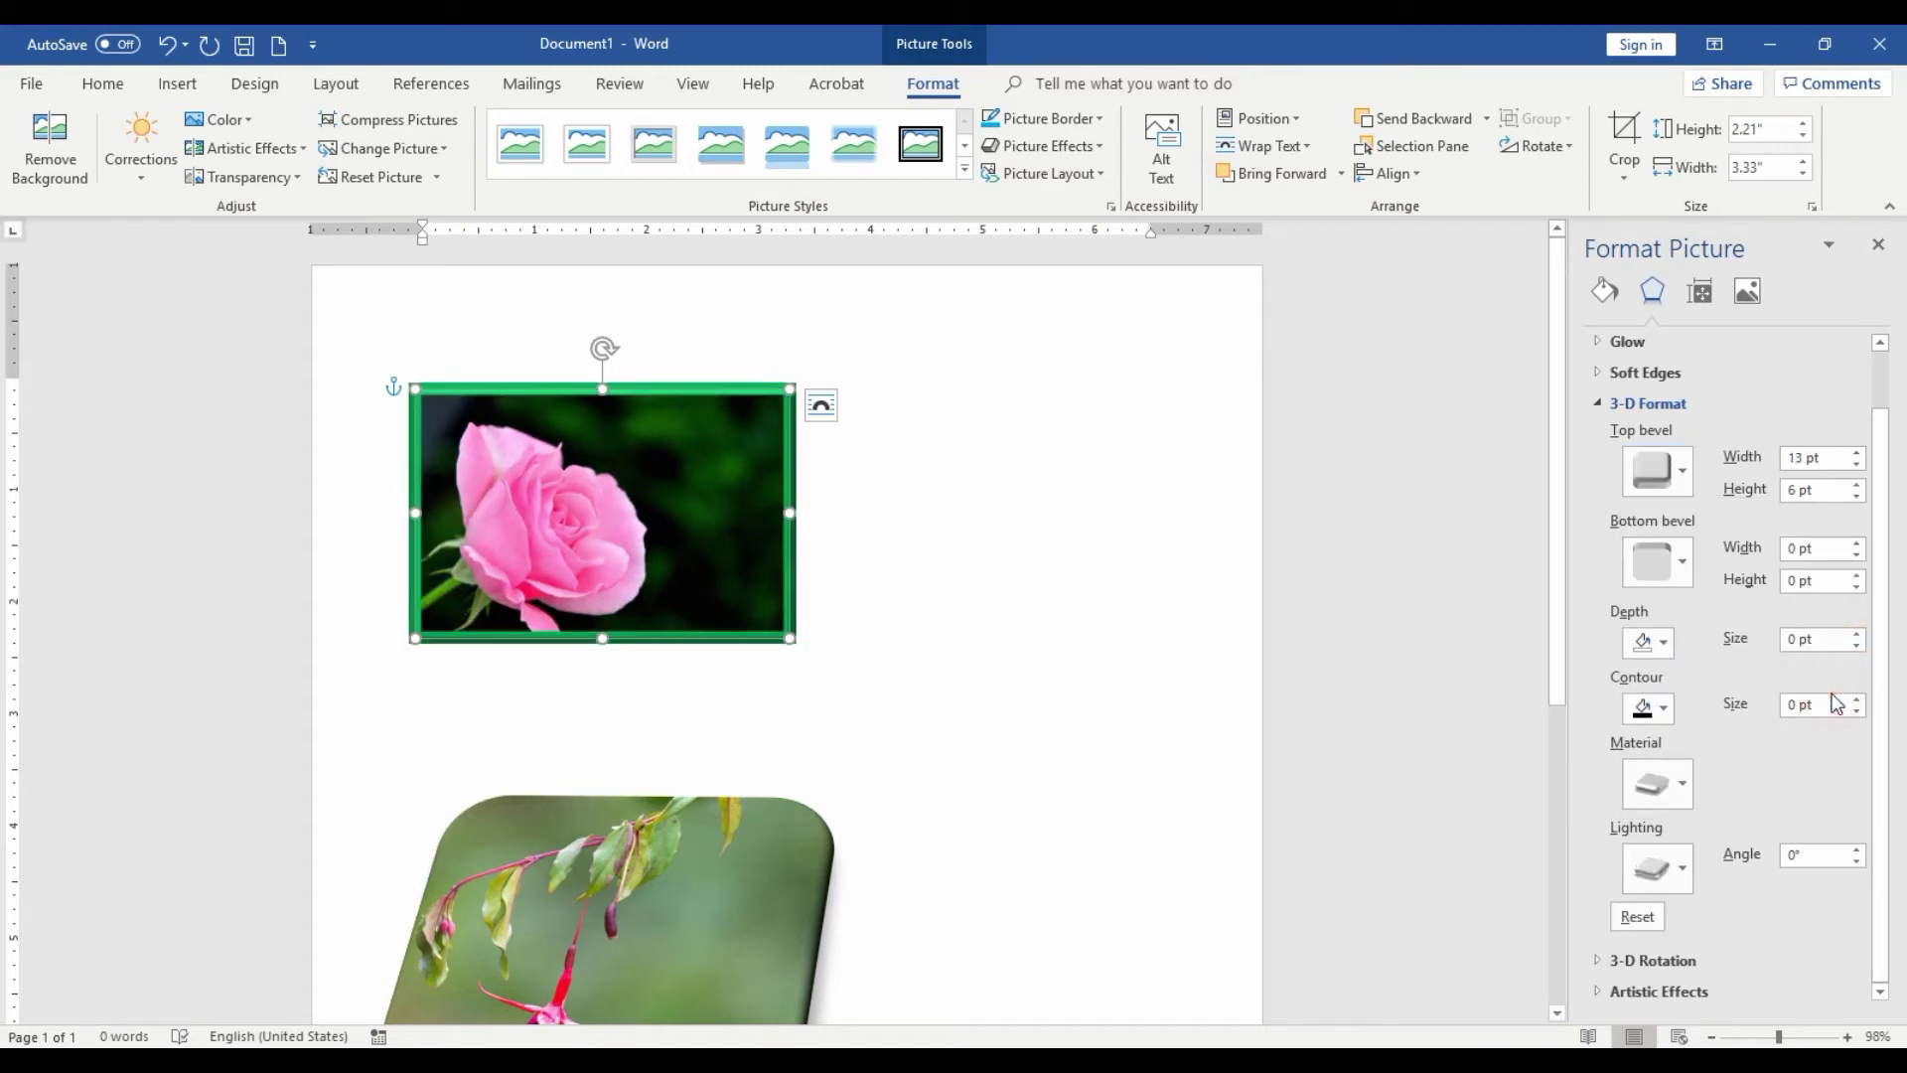
left_click(1682, 483)
left_click(1654, 643)
left_click(1684, 473)
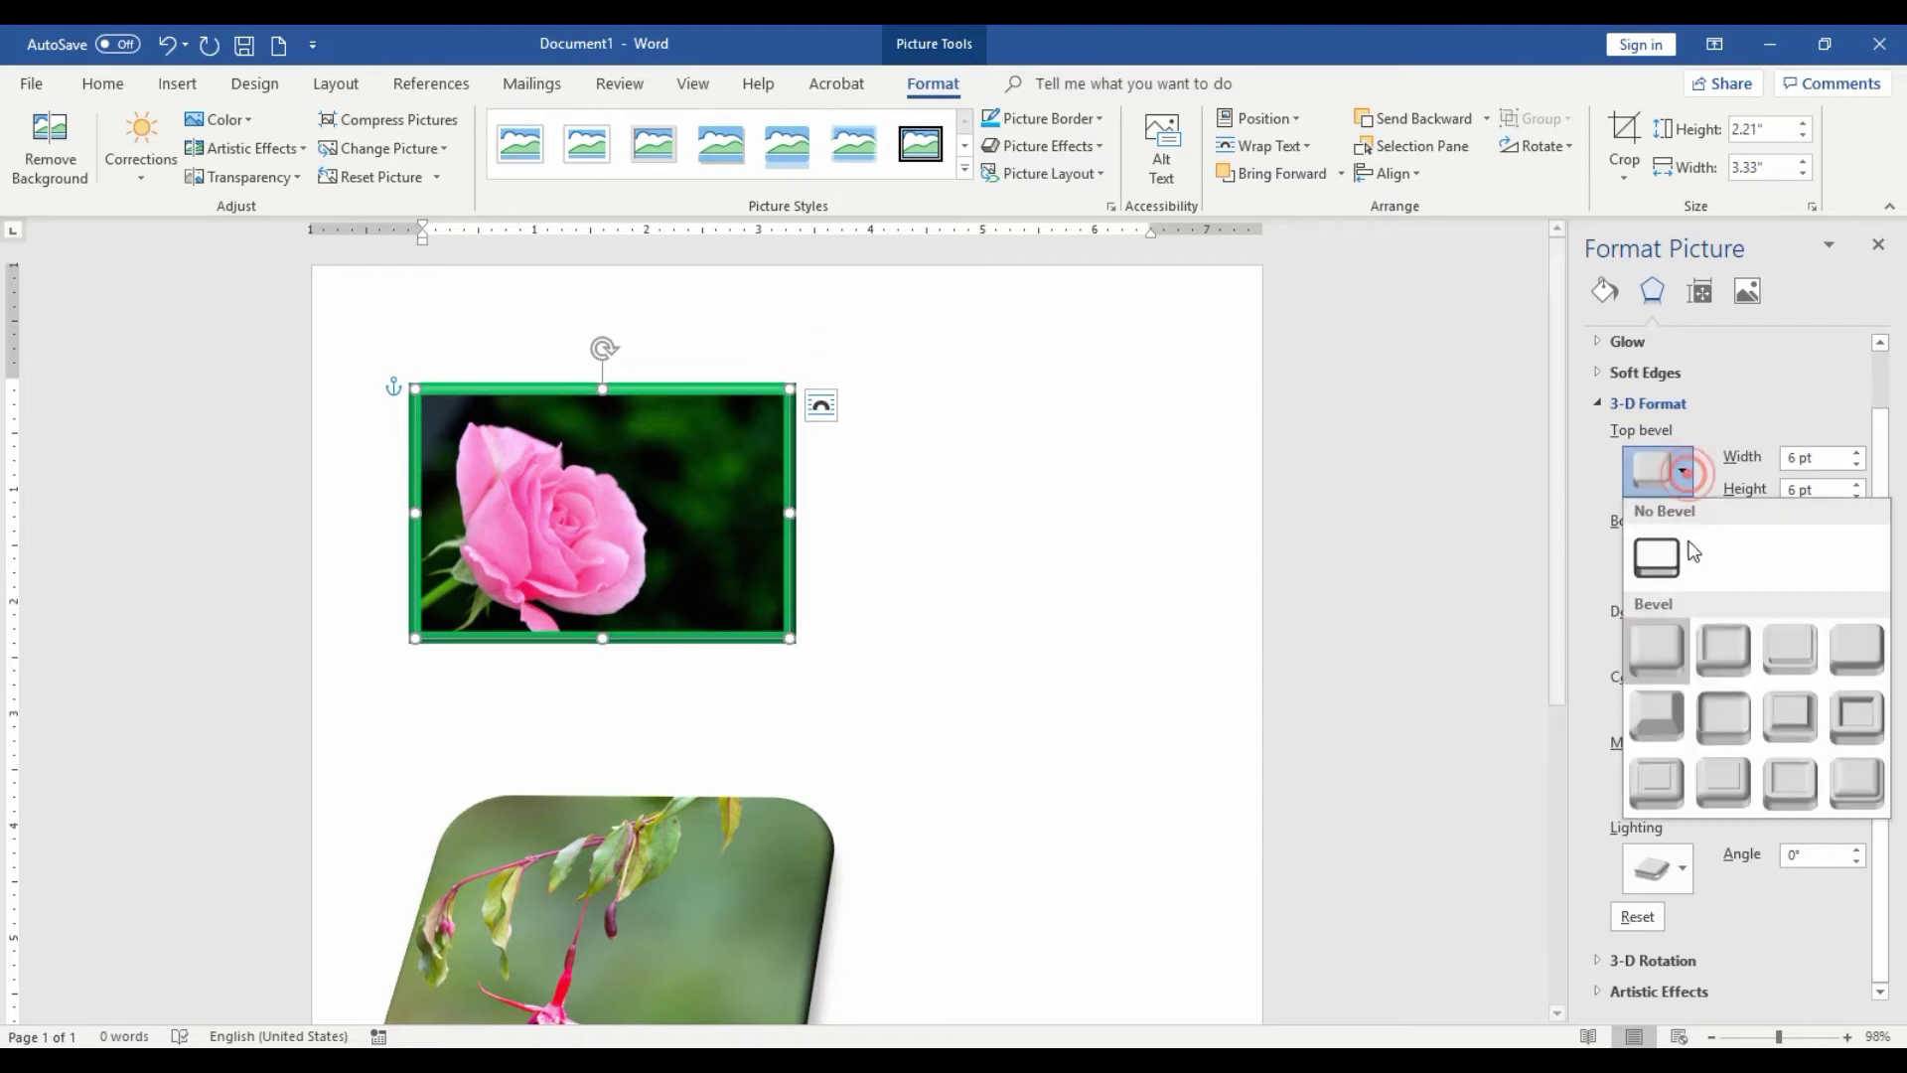
left_click(1657, 715)
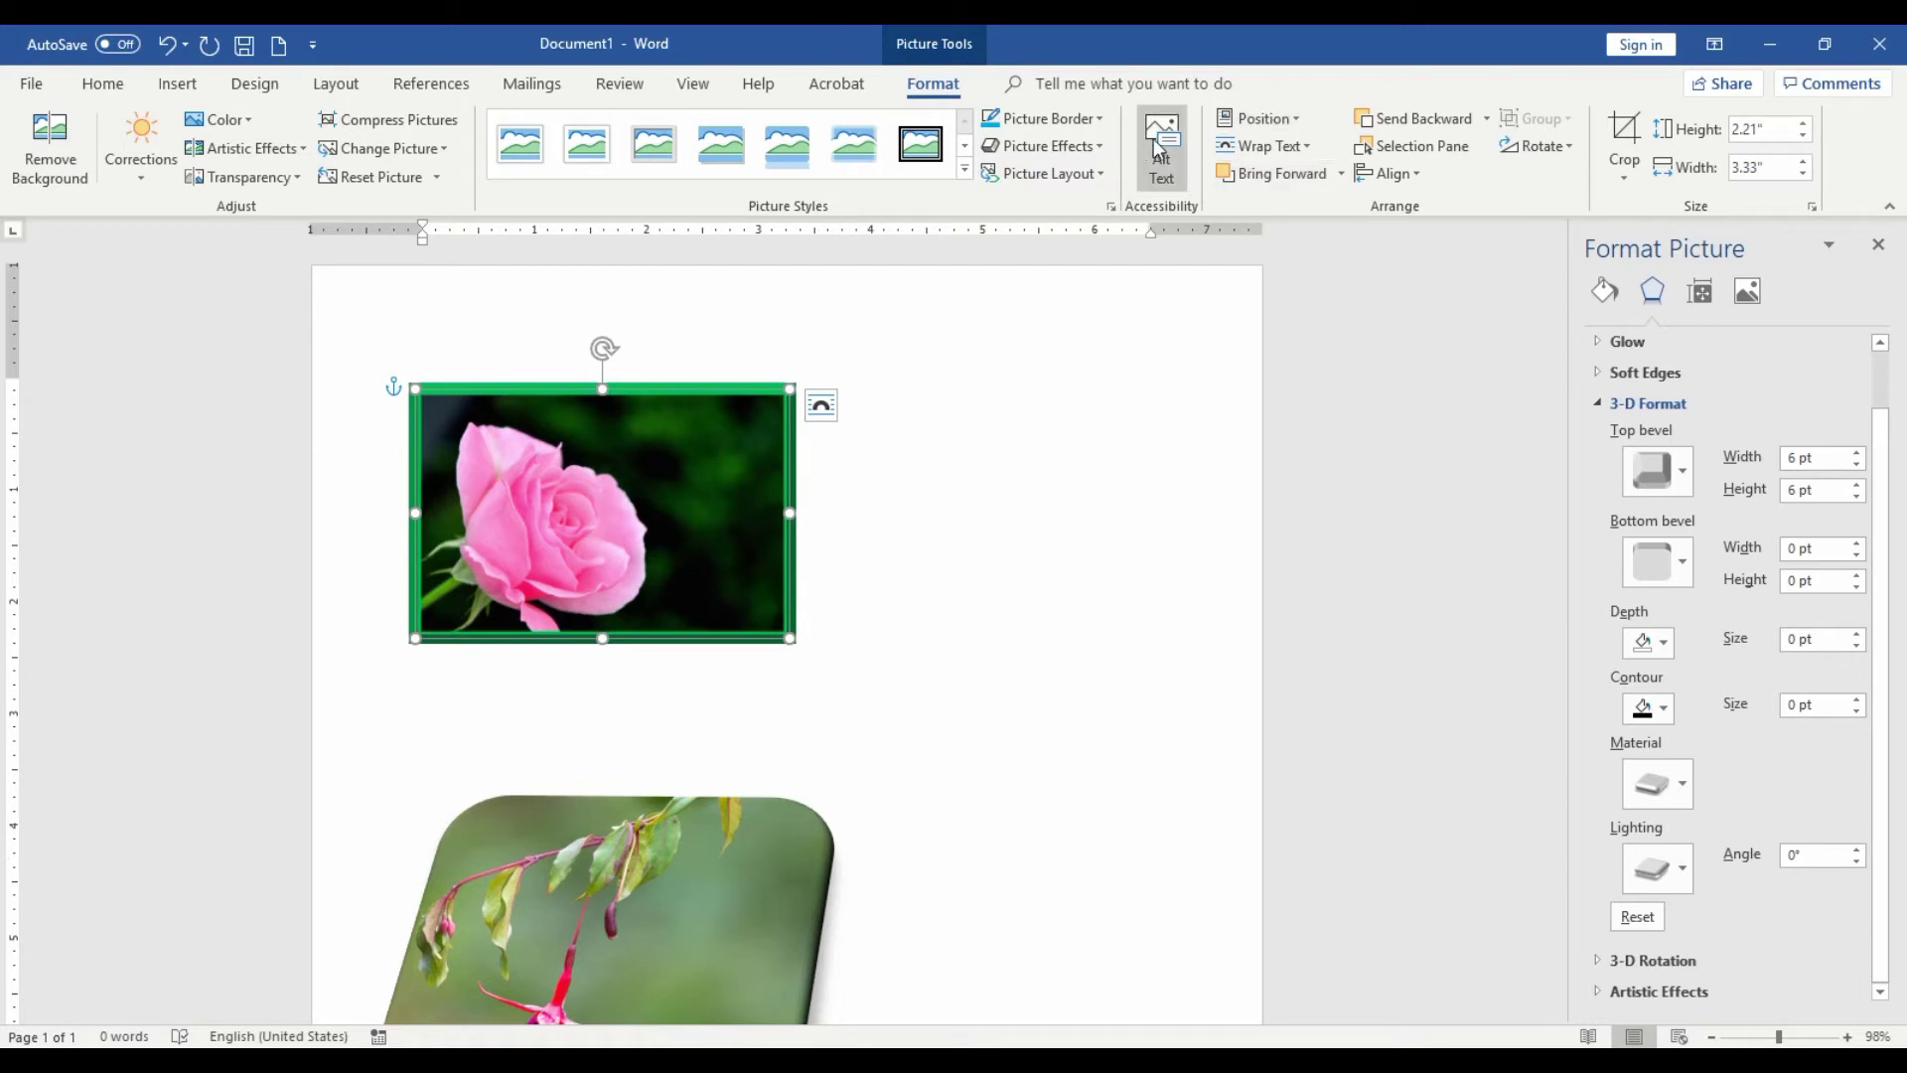
left_click(1101, 145)
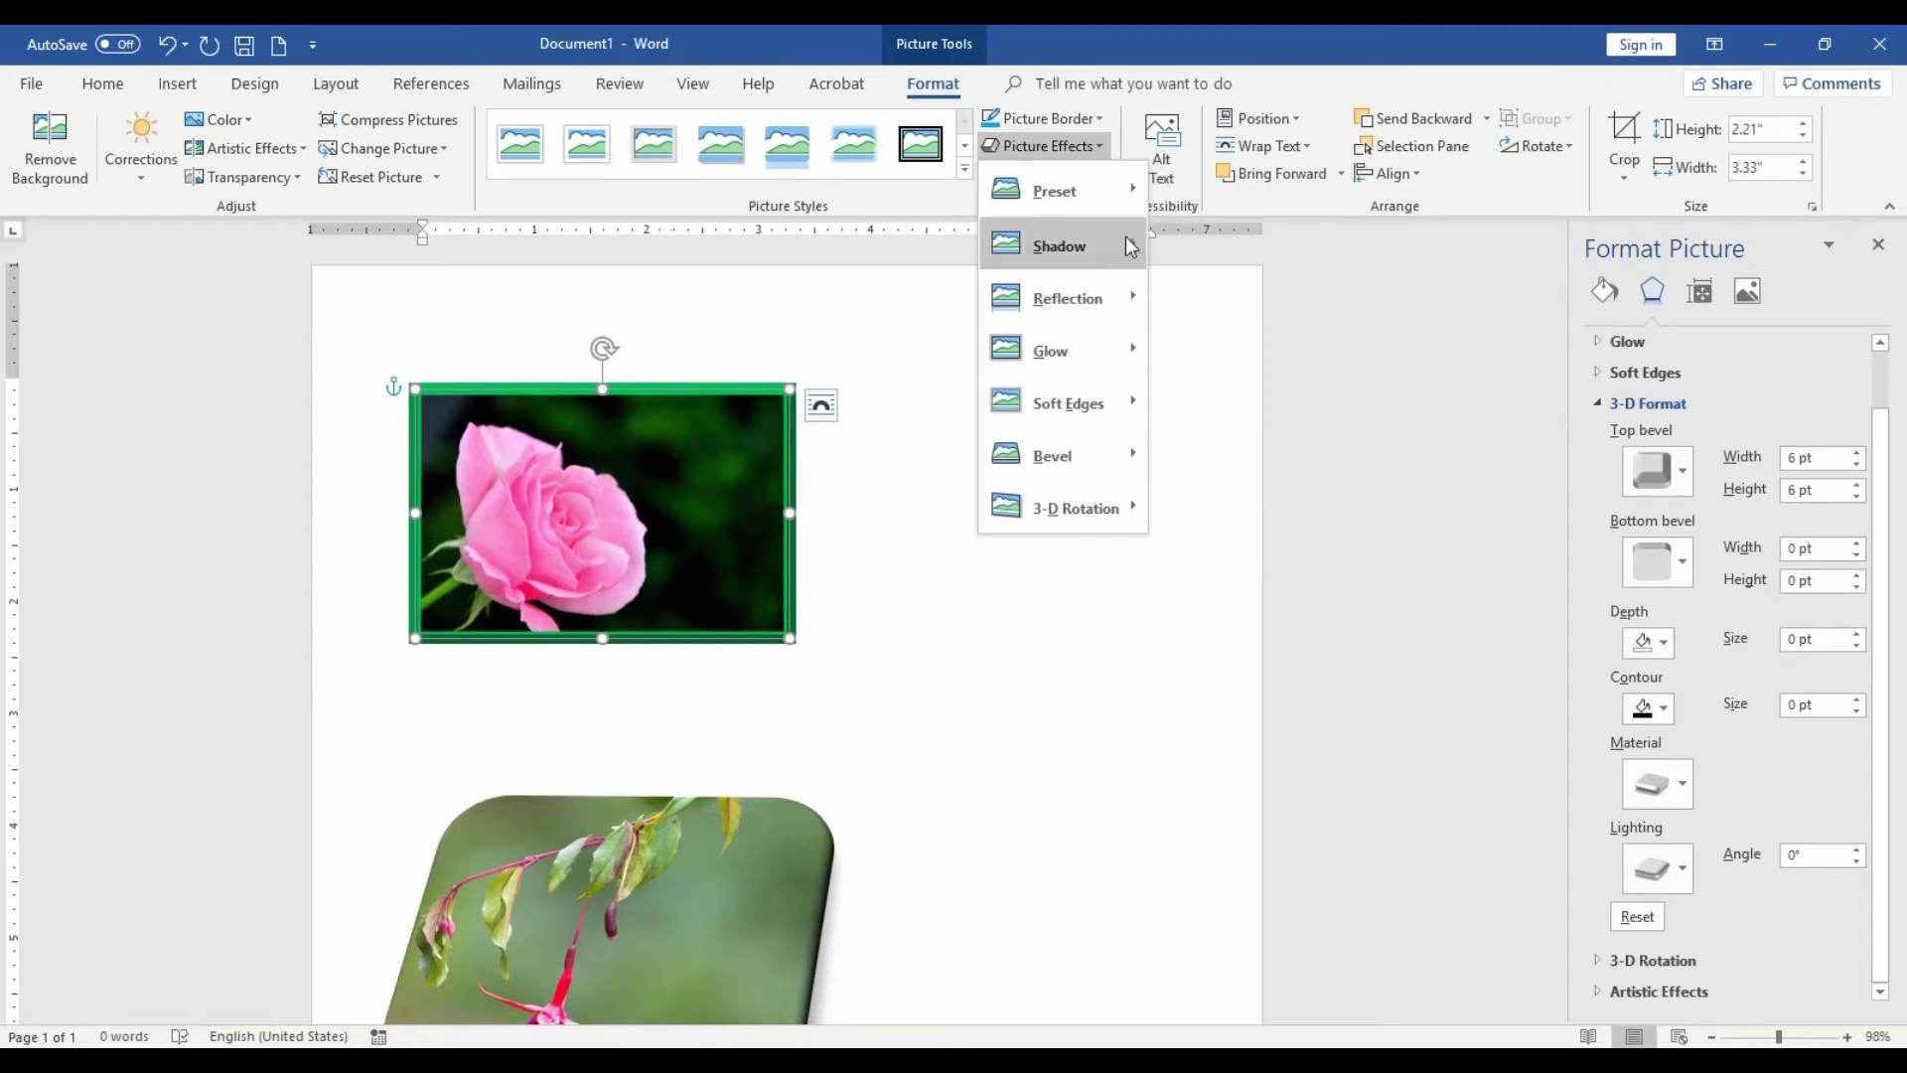
Apply an outer drop shadow preset to the rose photo and show its Shadow Options
mouse_move(1127, 250)
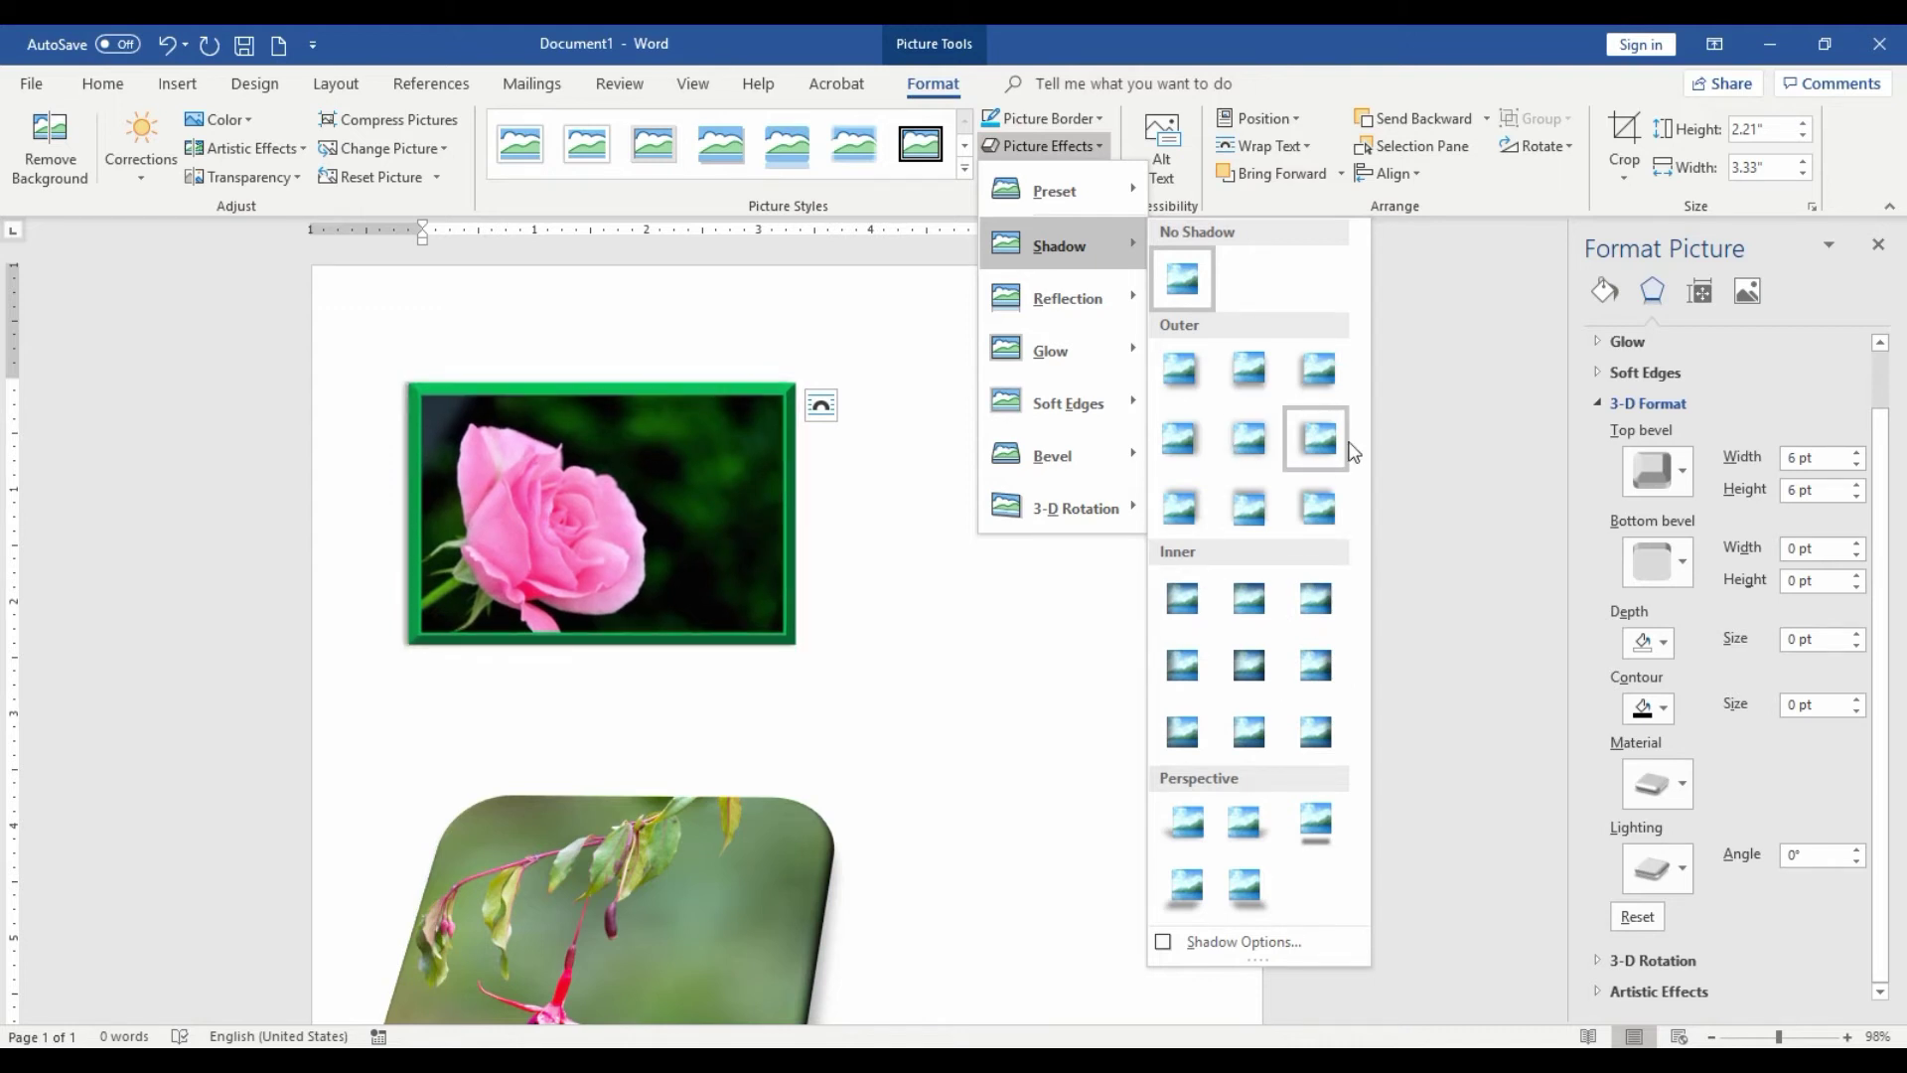
left_click(1297, 447)
left_click(1043, 146)
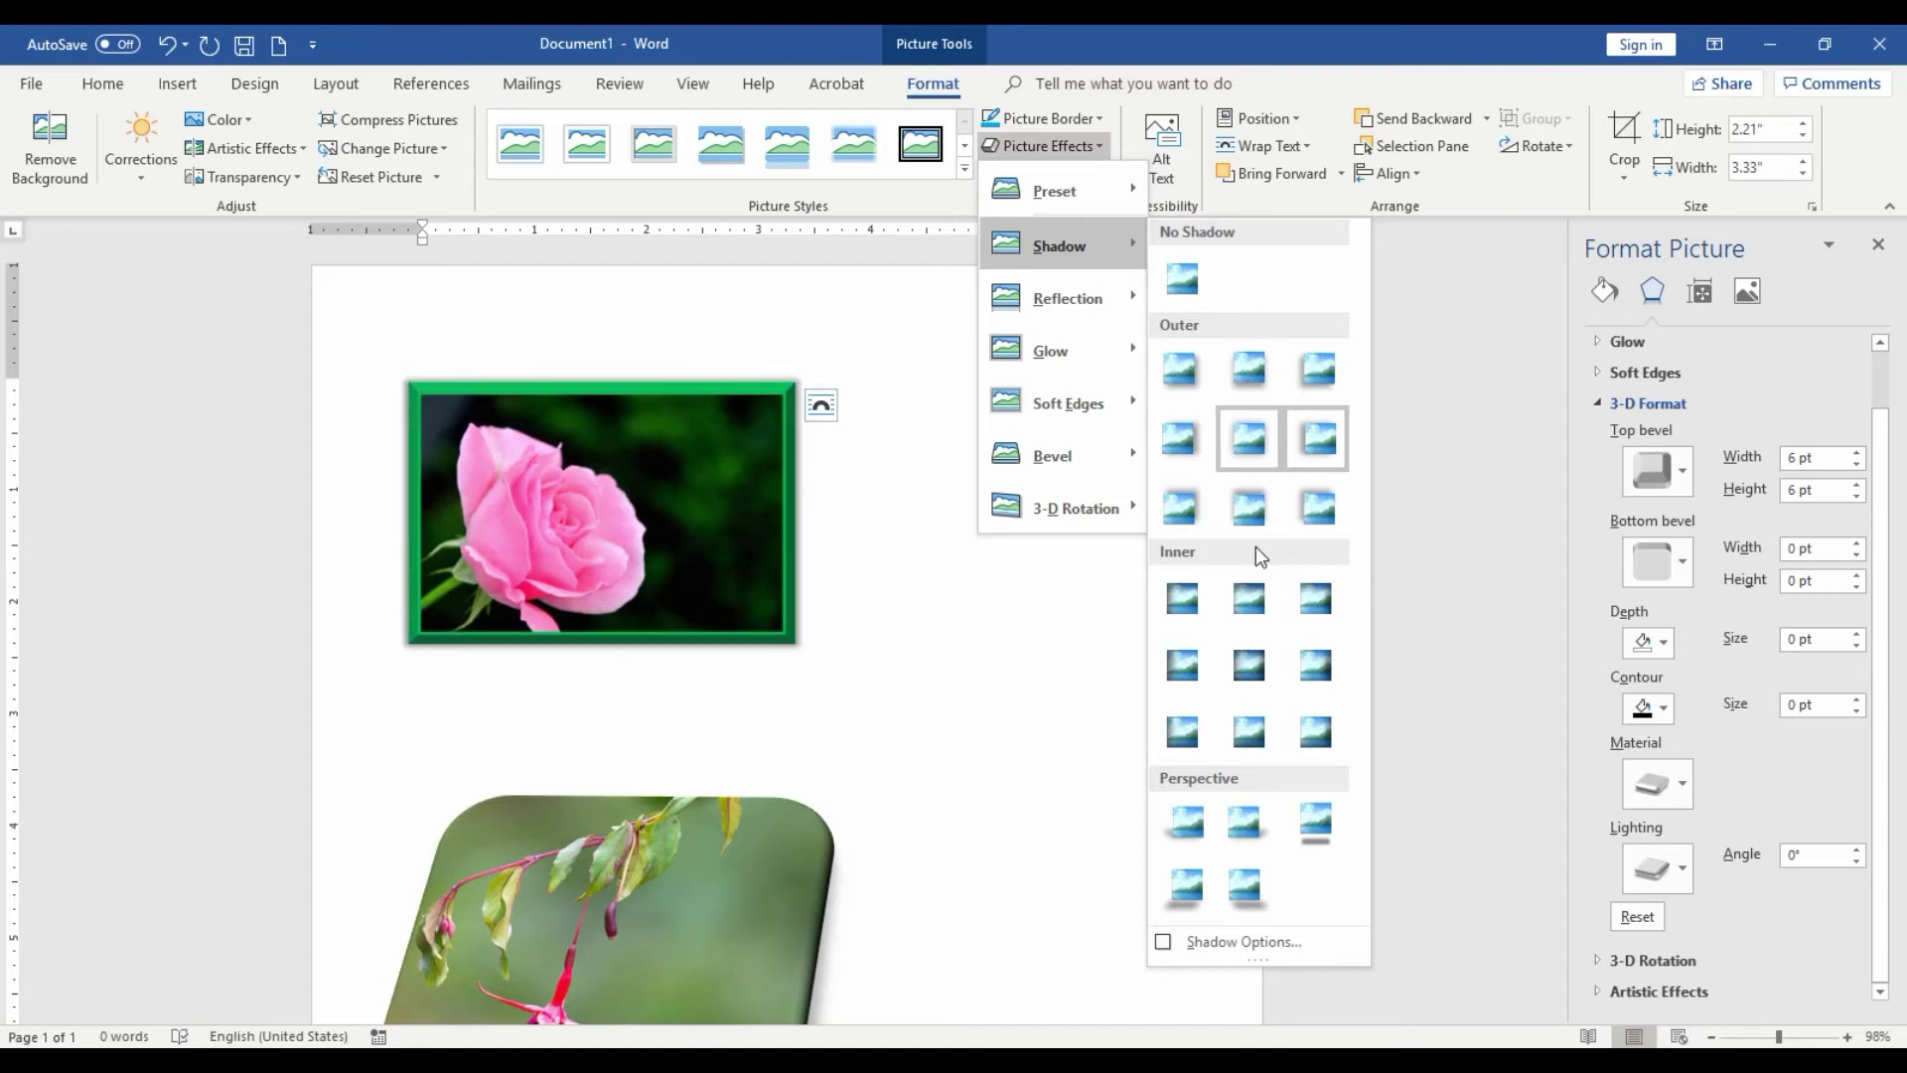
left_click(1250, 941)
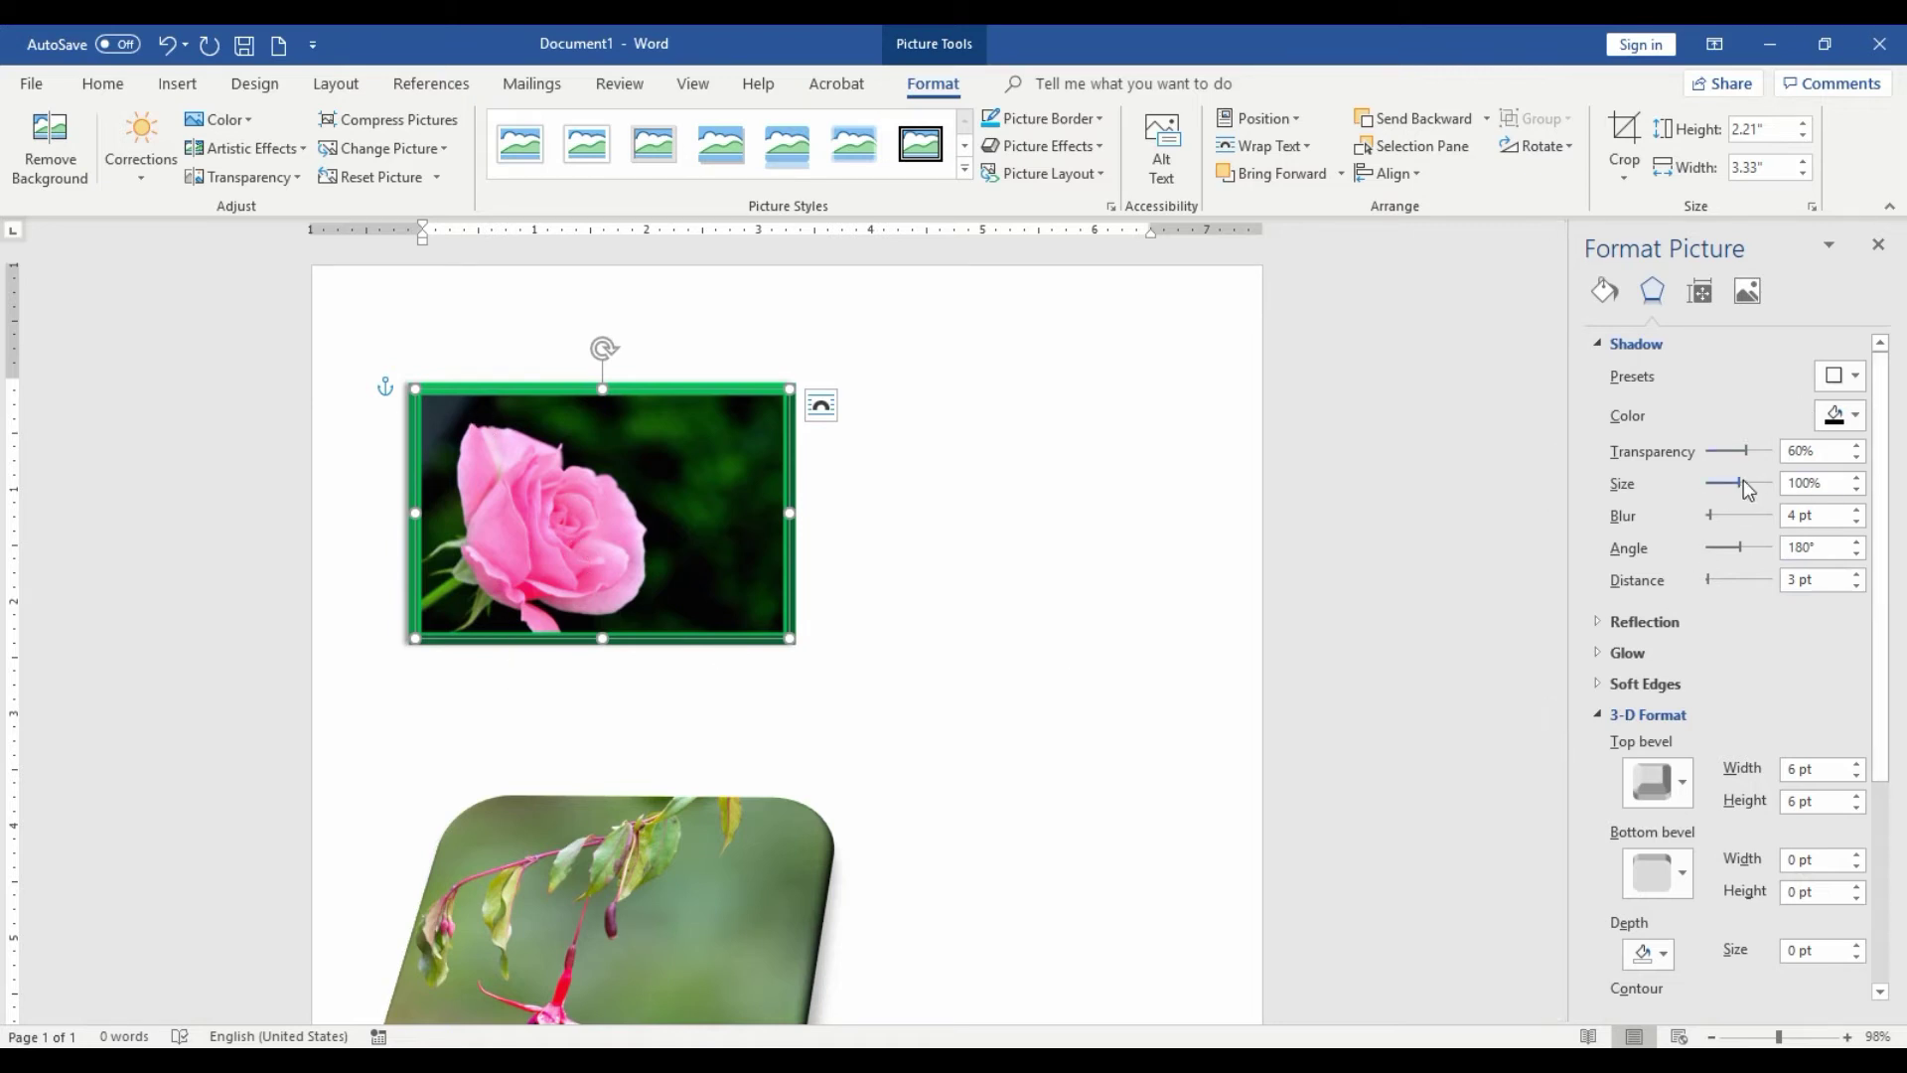
Enlarge the rose's shadow to 105% and make it black, undoing a yellow try
left_click_drag(1741, 490, 1738, 492)
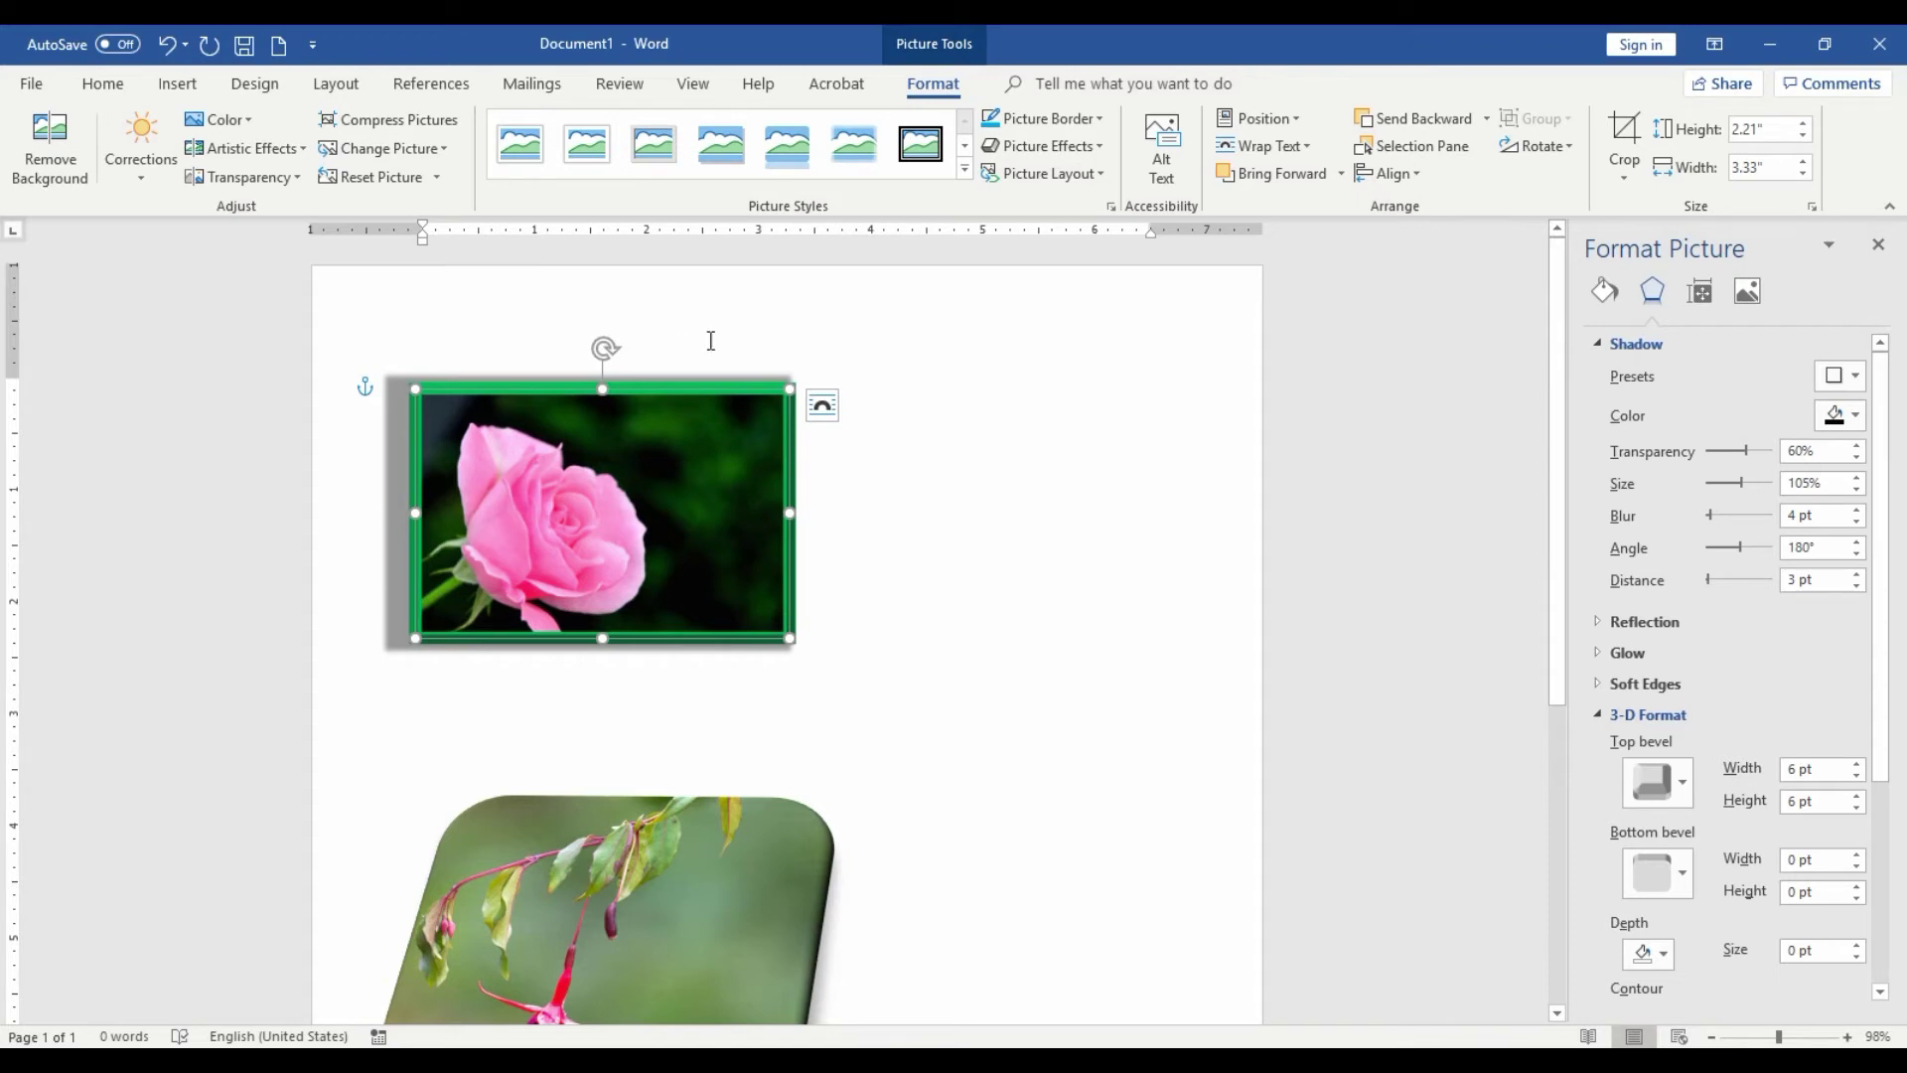
left_click(1842, 415)
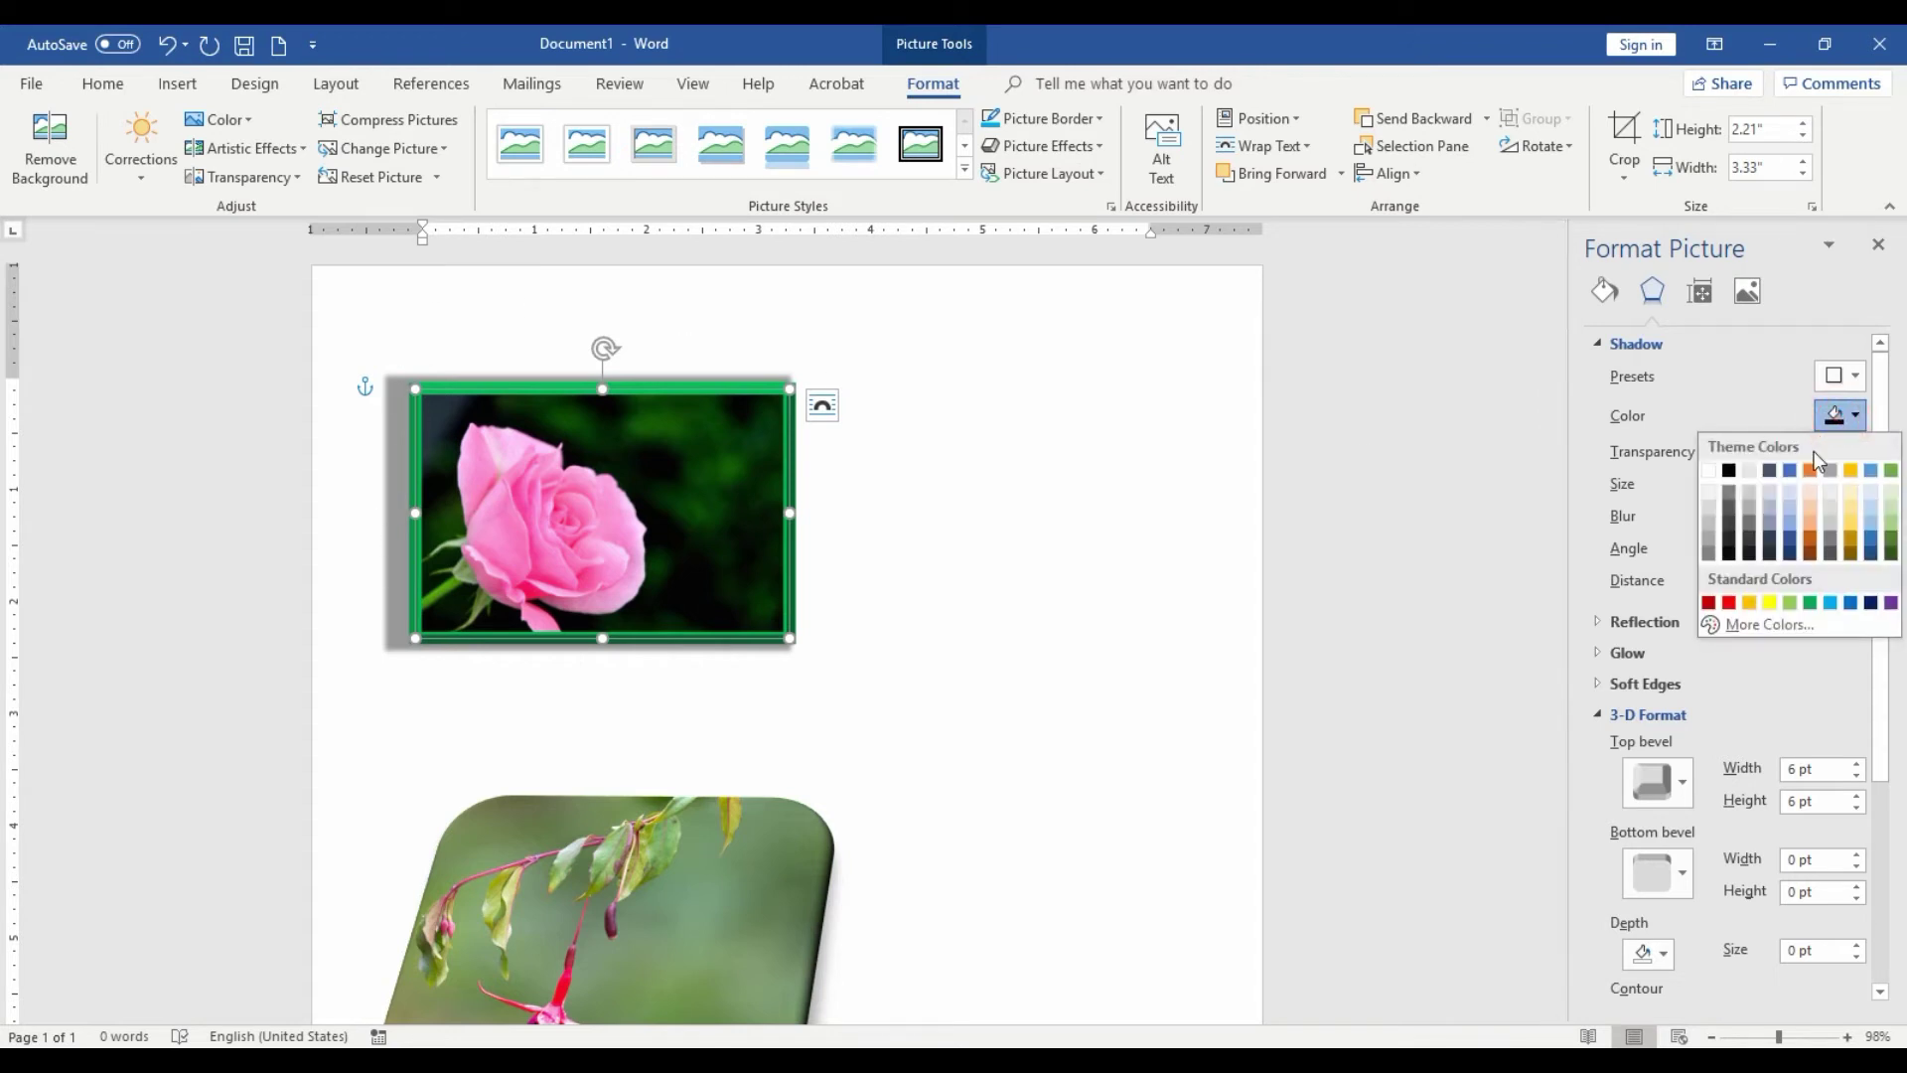
left_click(1769, 603)
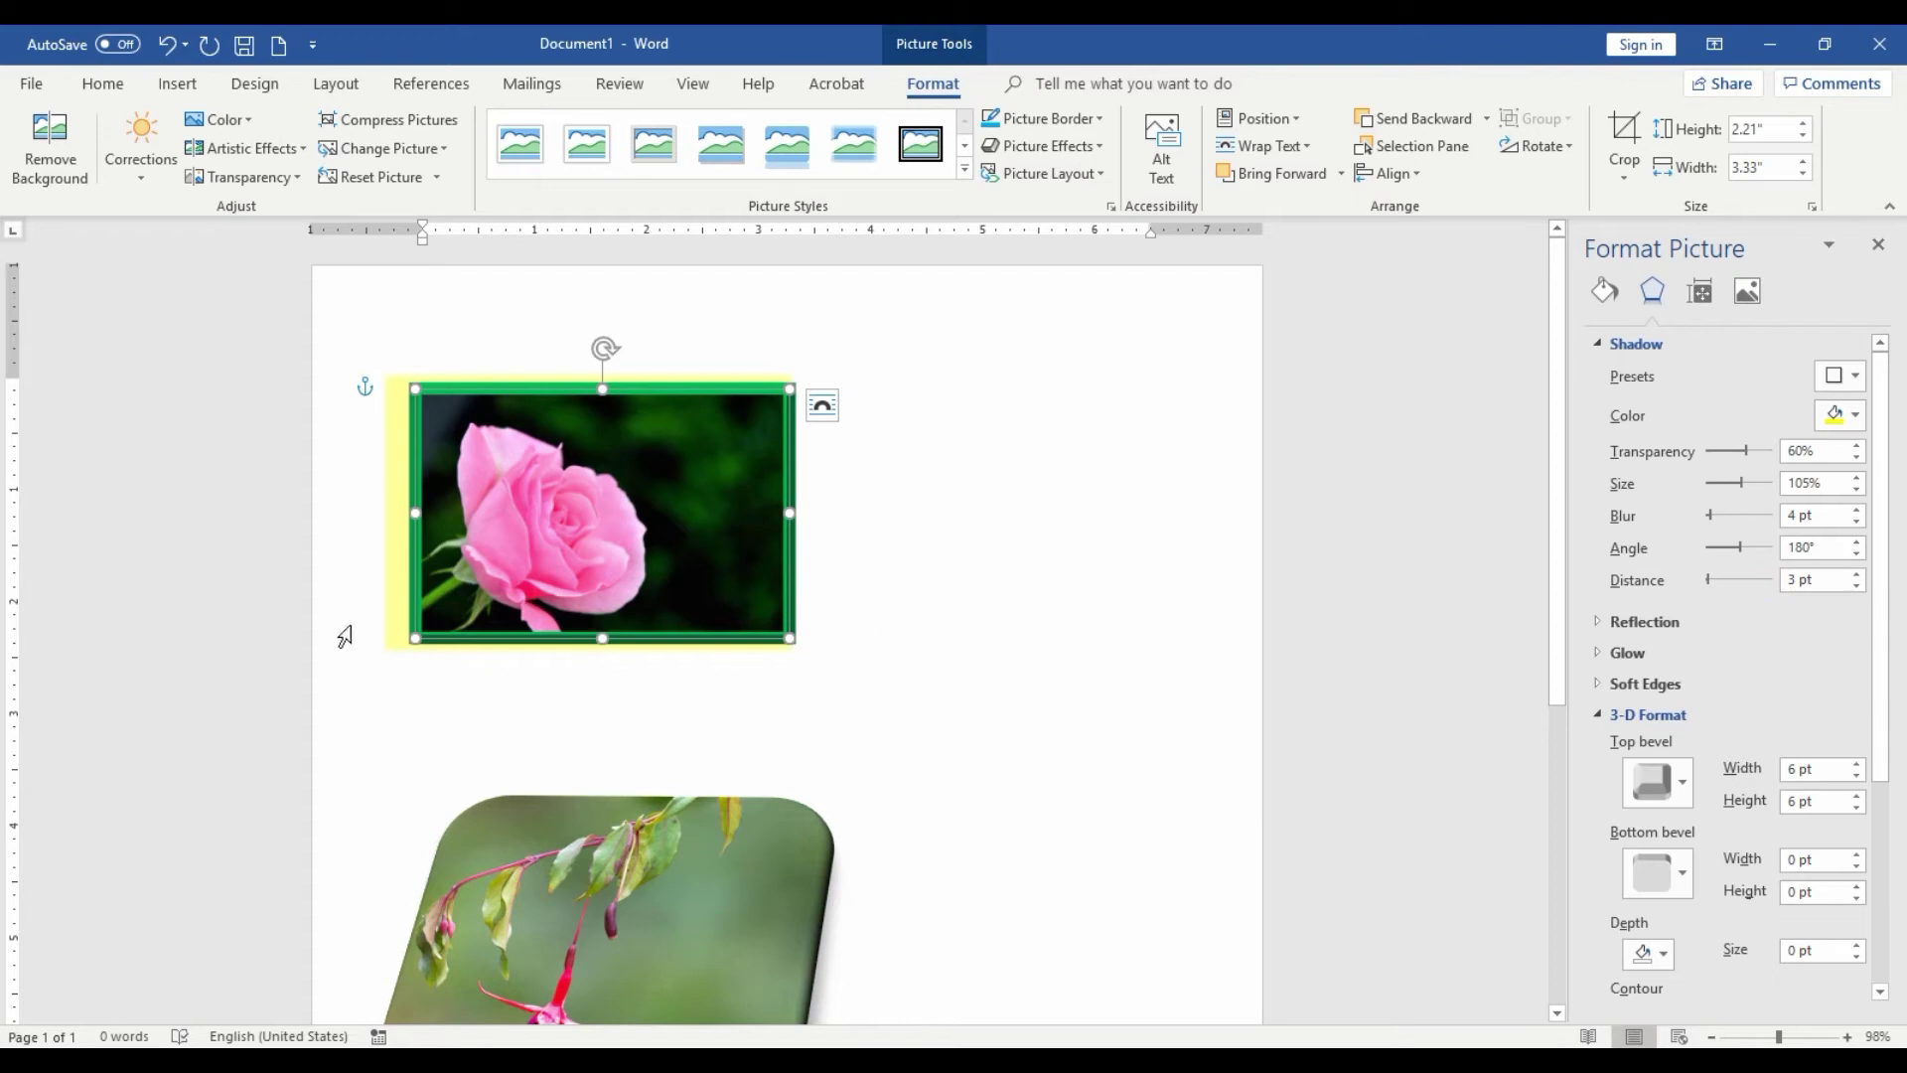
key("ctrl+z")
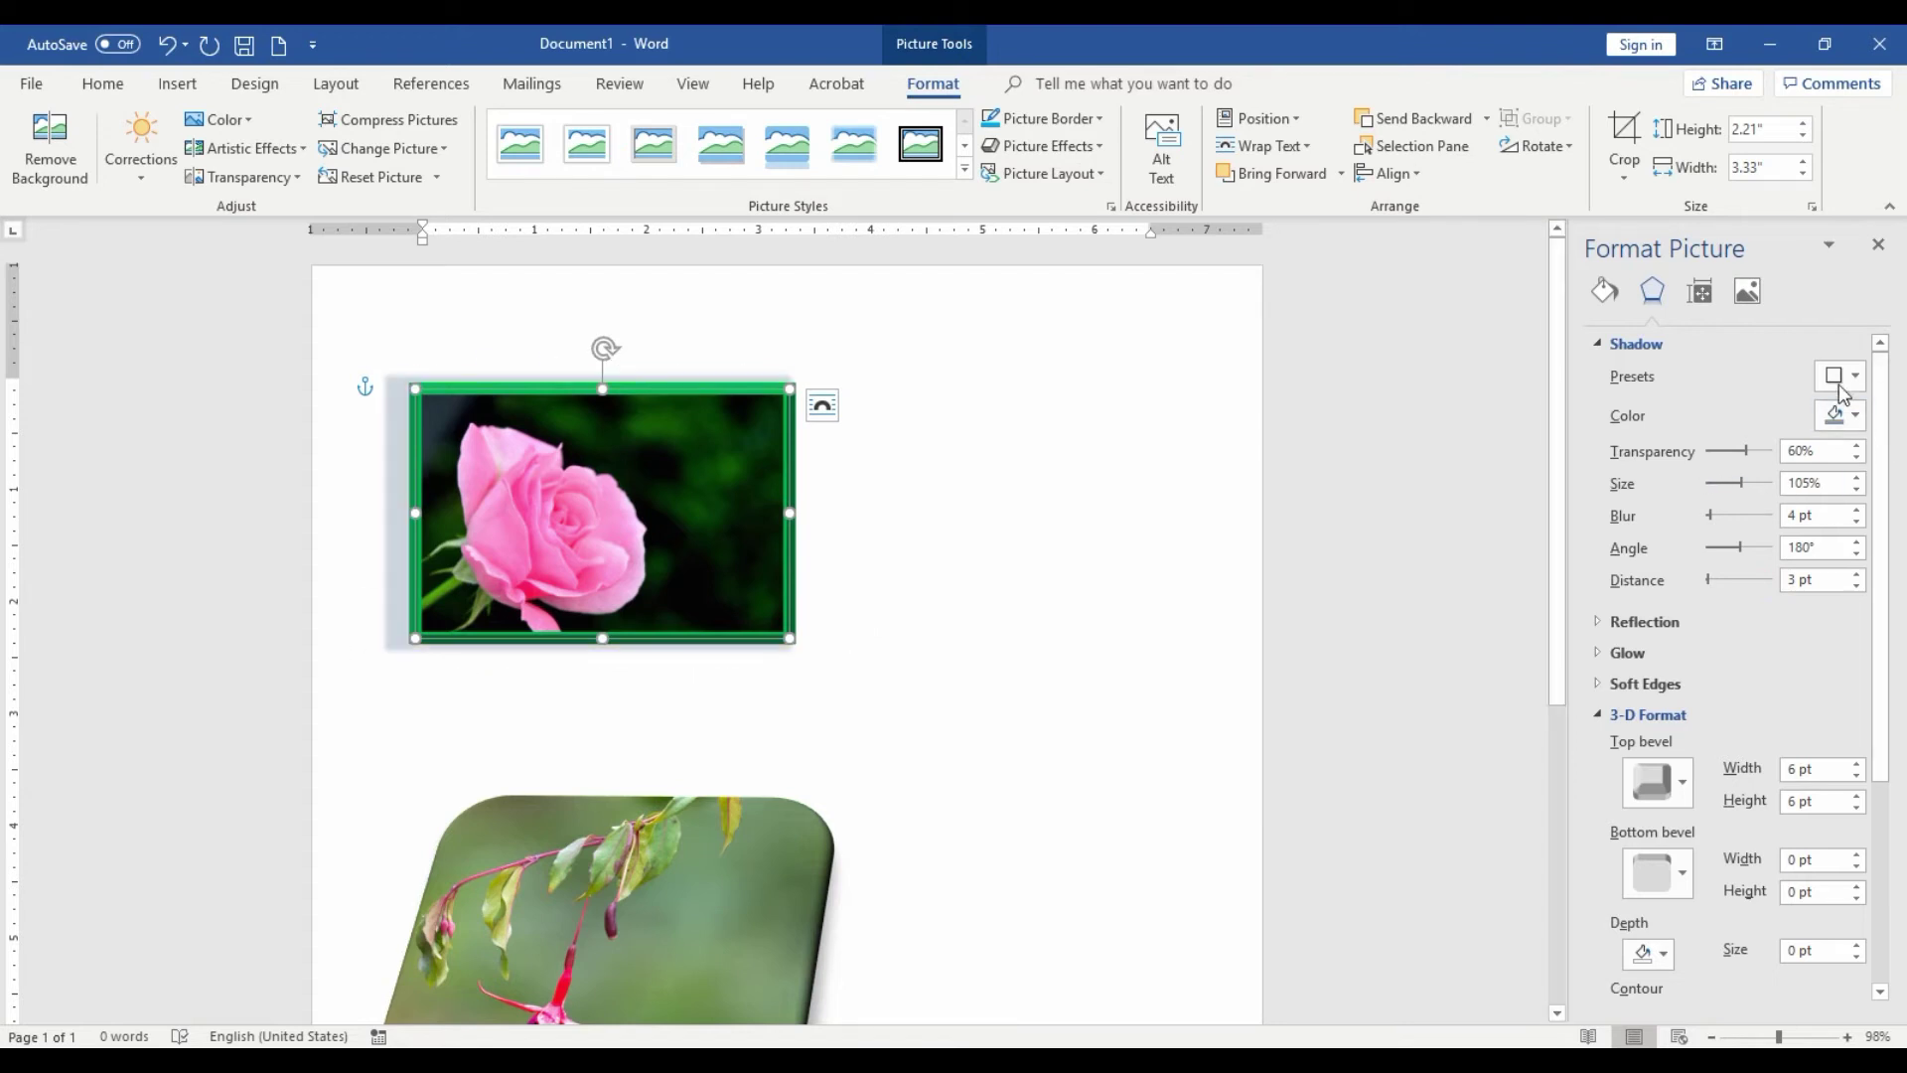
left_click(1854, 415)
left_click(1728, 531)
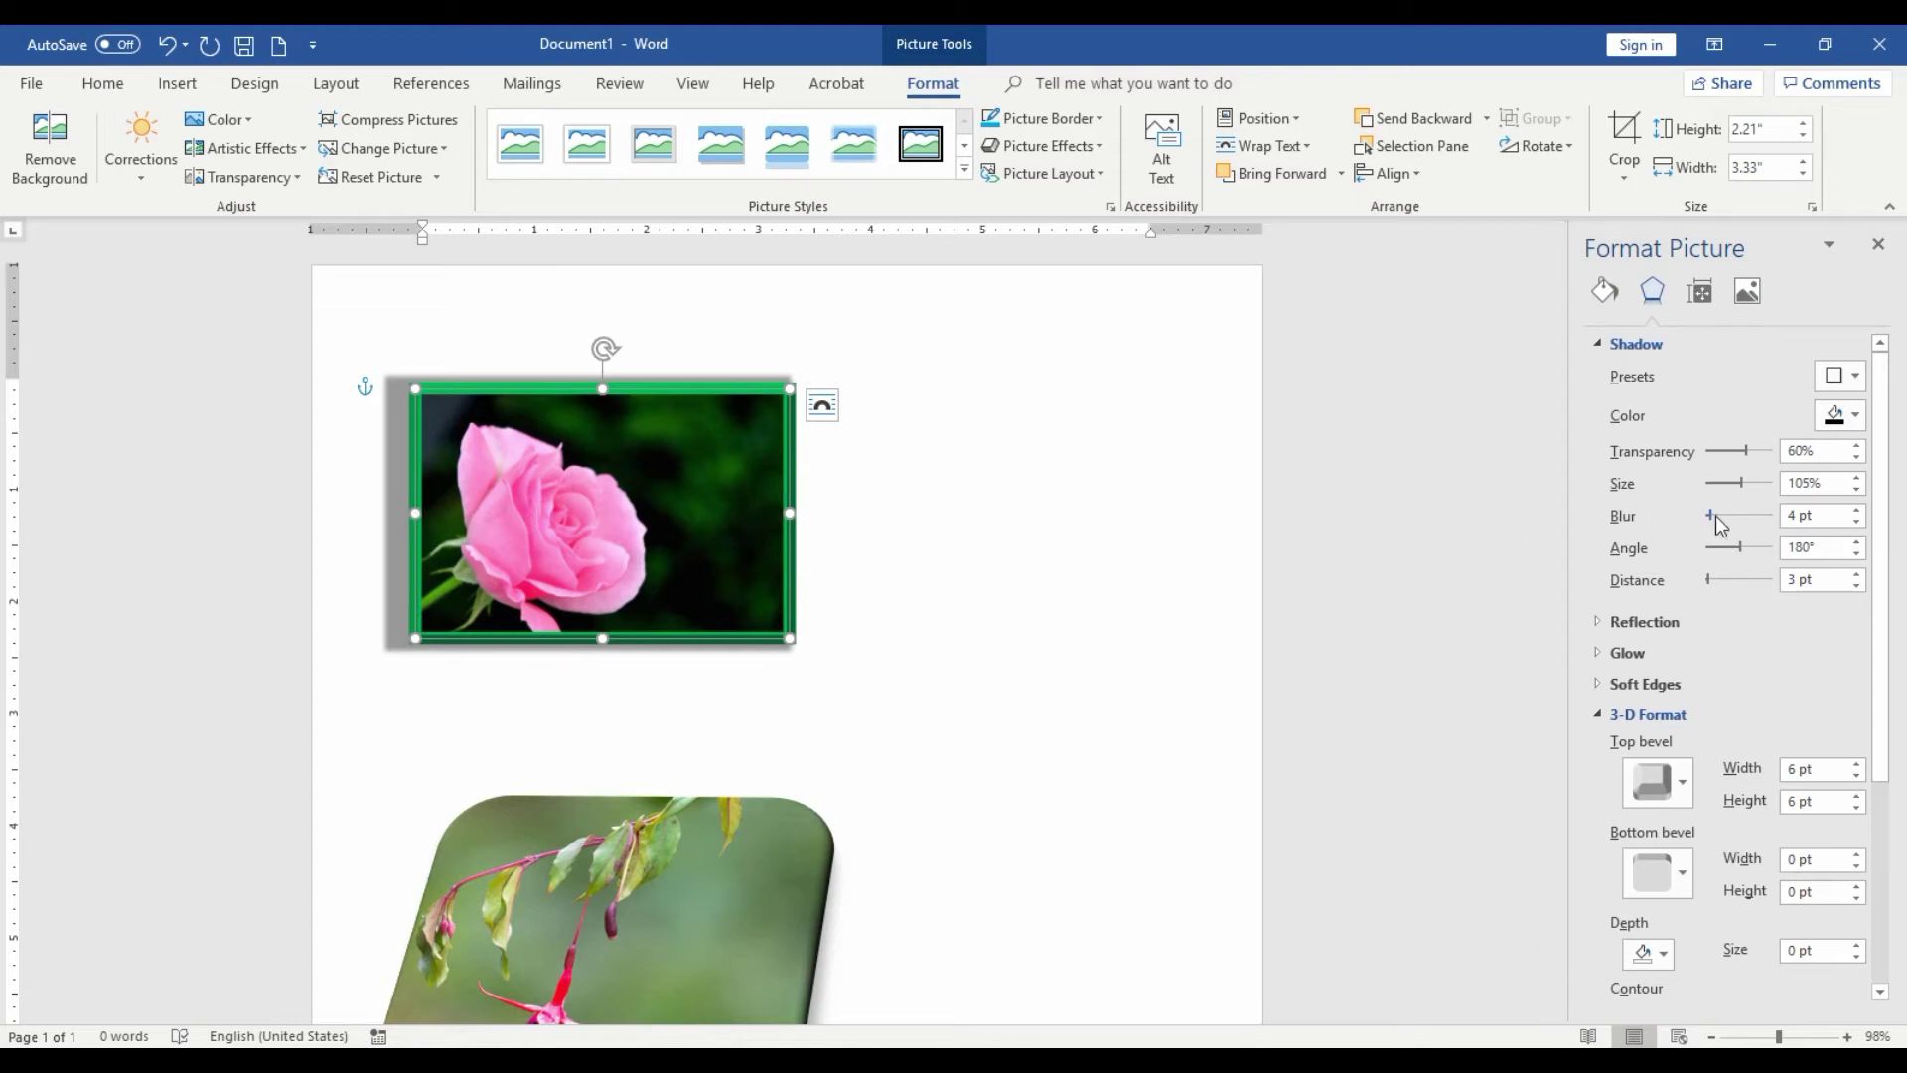
Set the shadow blur to 16 pt, angle to 143° and distance to 66 pt
mouse_move(1709, 515)
left_mouse_down()
mouse_move(1761, 516)
mouse_move(1693, 531)
mouse_move(1717, 528)
left_mouse_up()
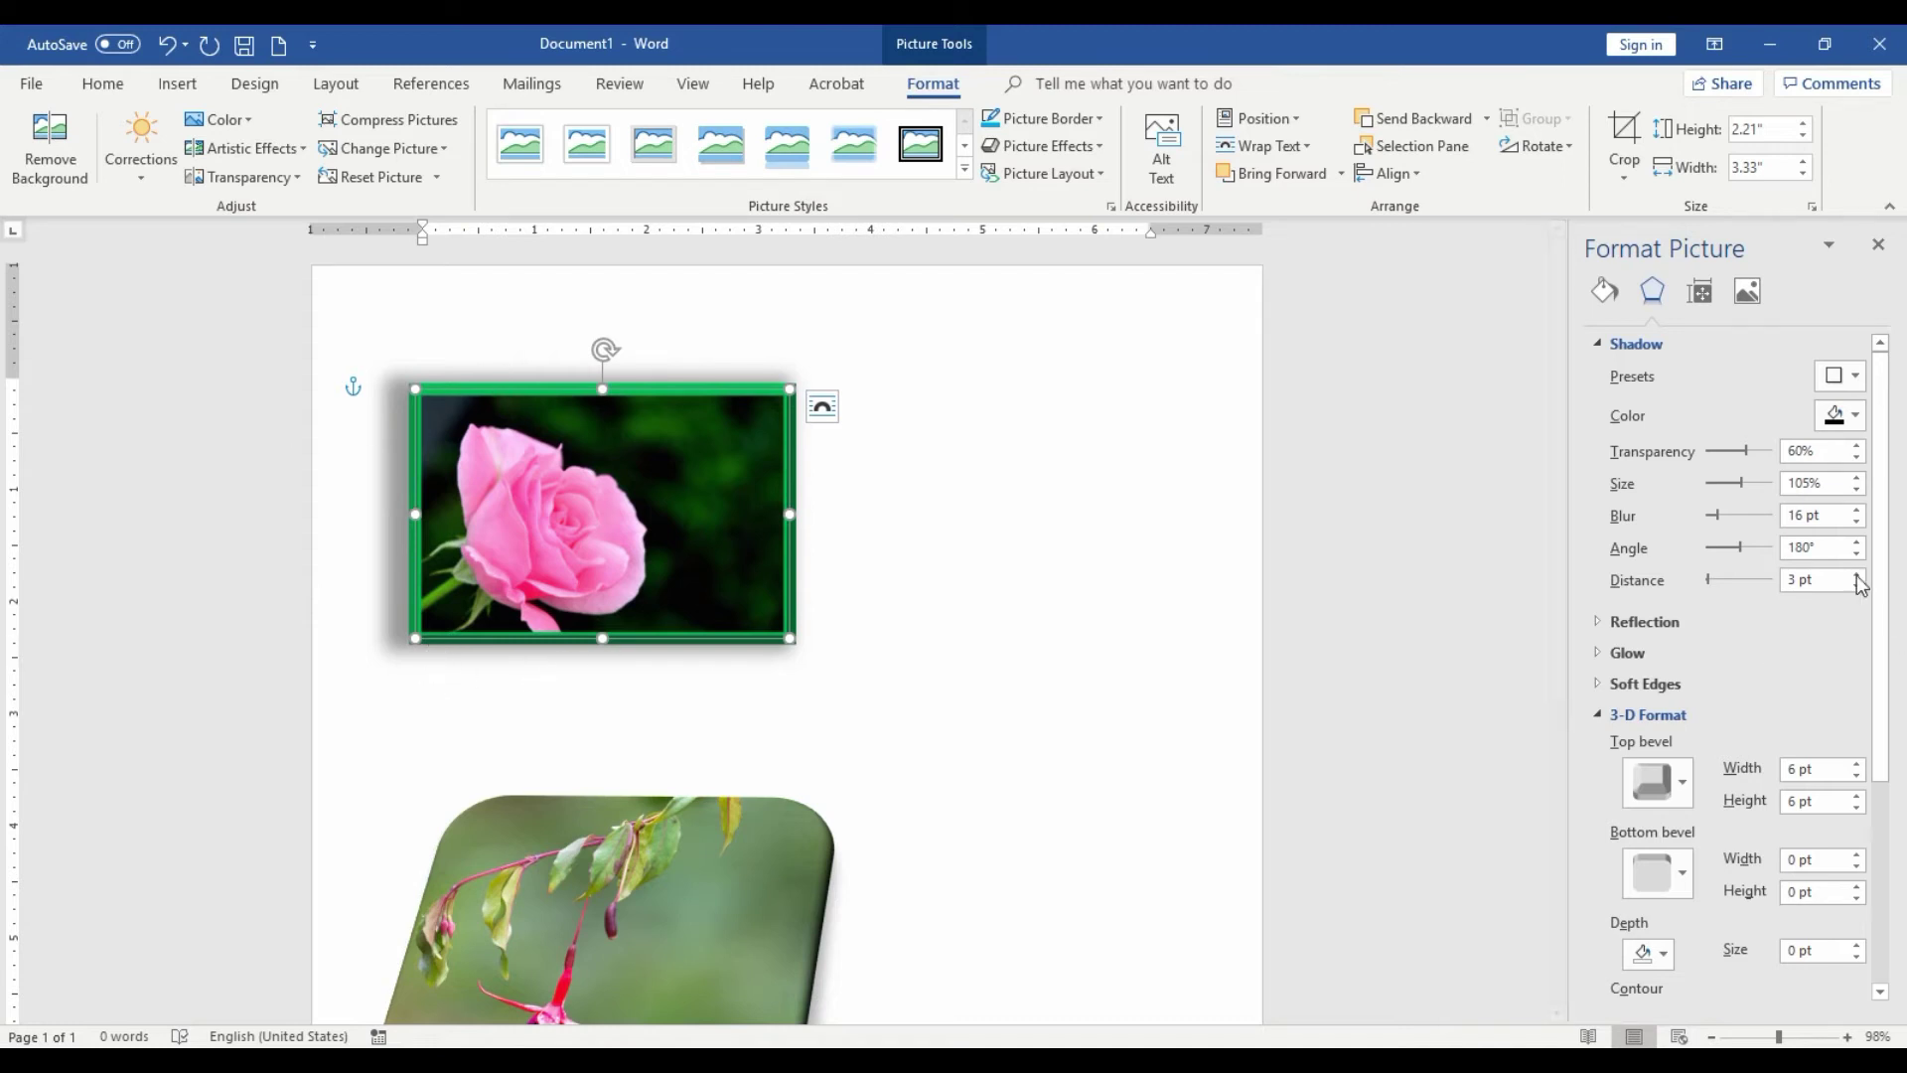
left_click(1721, 552)
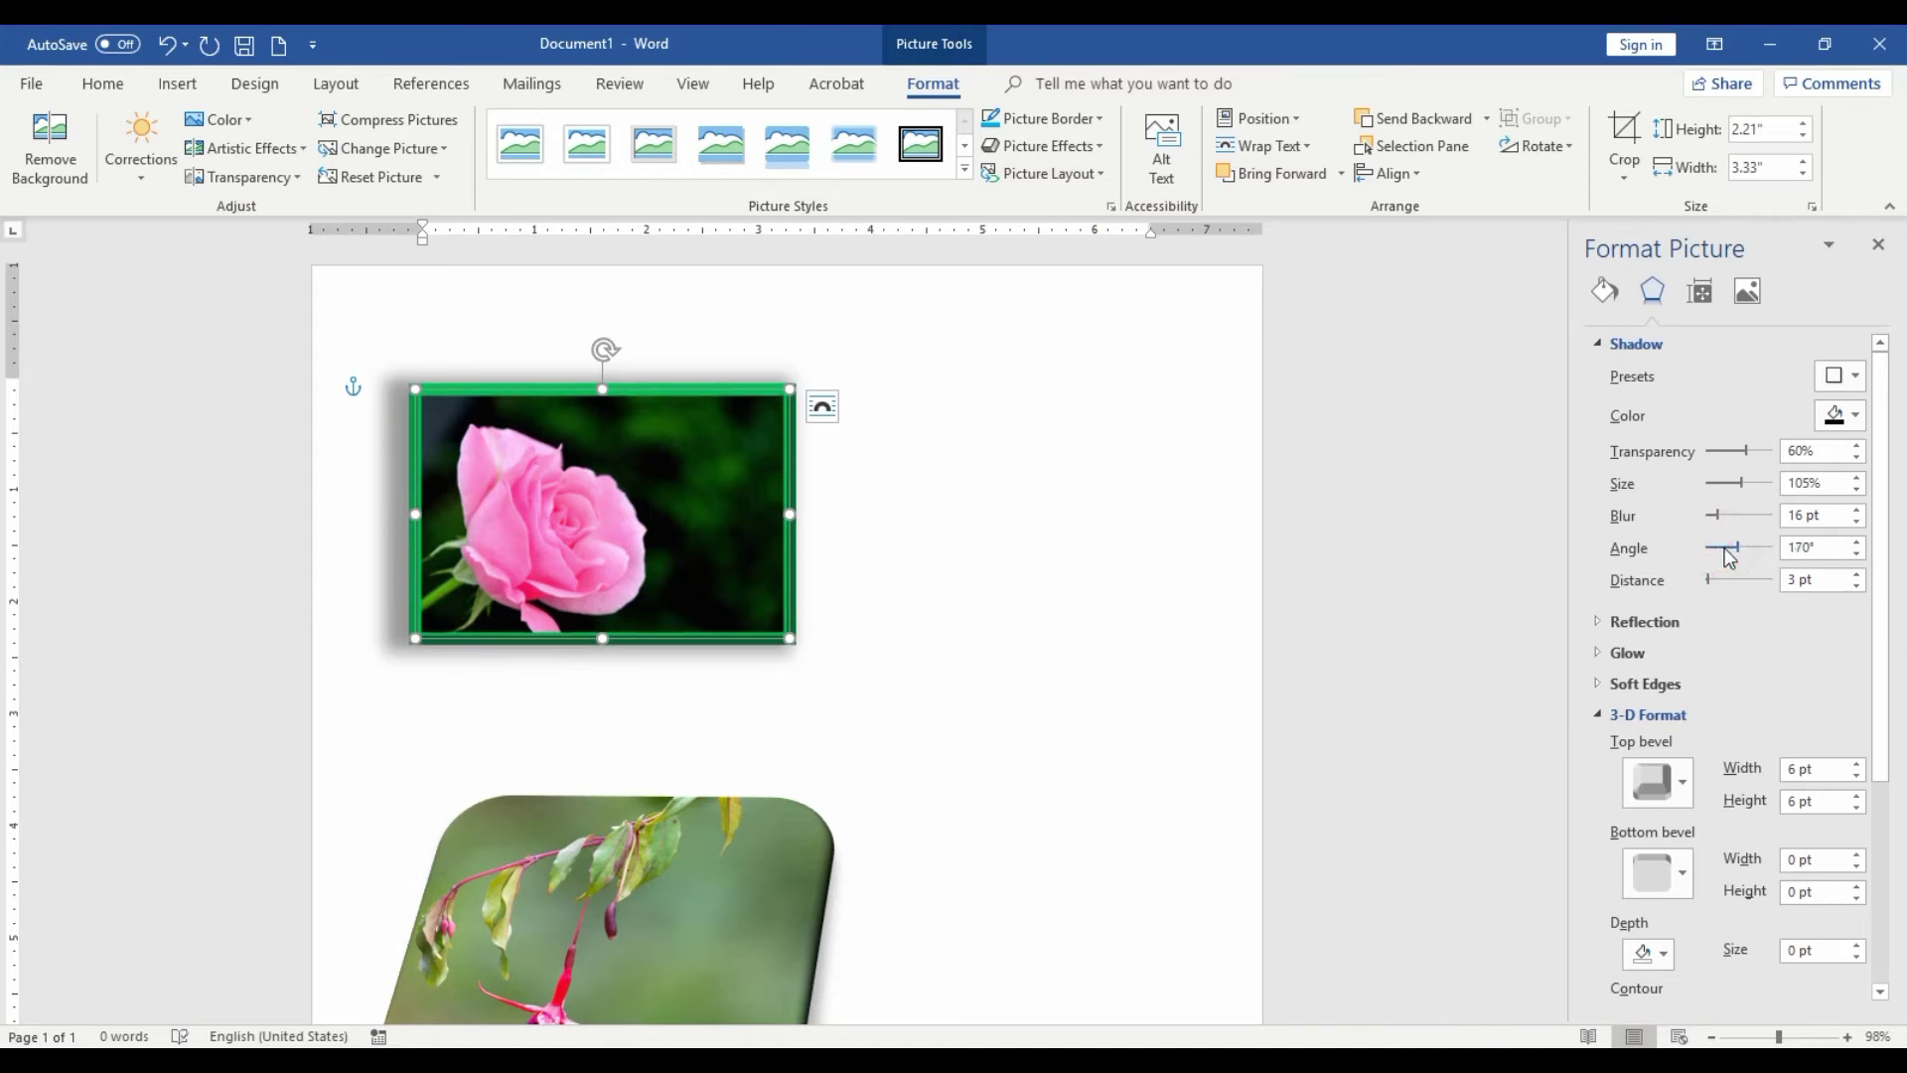
mouse_move(1741, 561)
left_mouse_down()
mouse_move(1708, 556)
mouse_move(1779, 562)
mouse_move(1732, 570)
left_mouse_up()
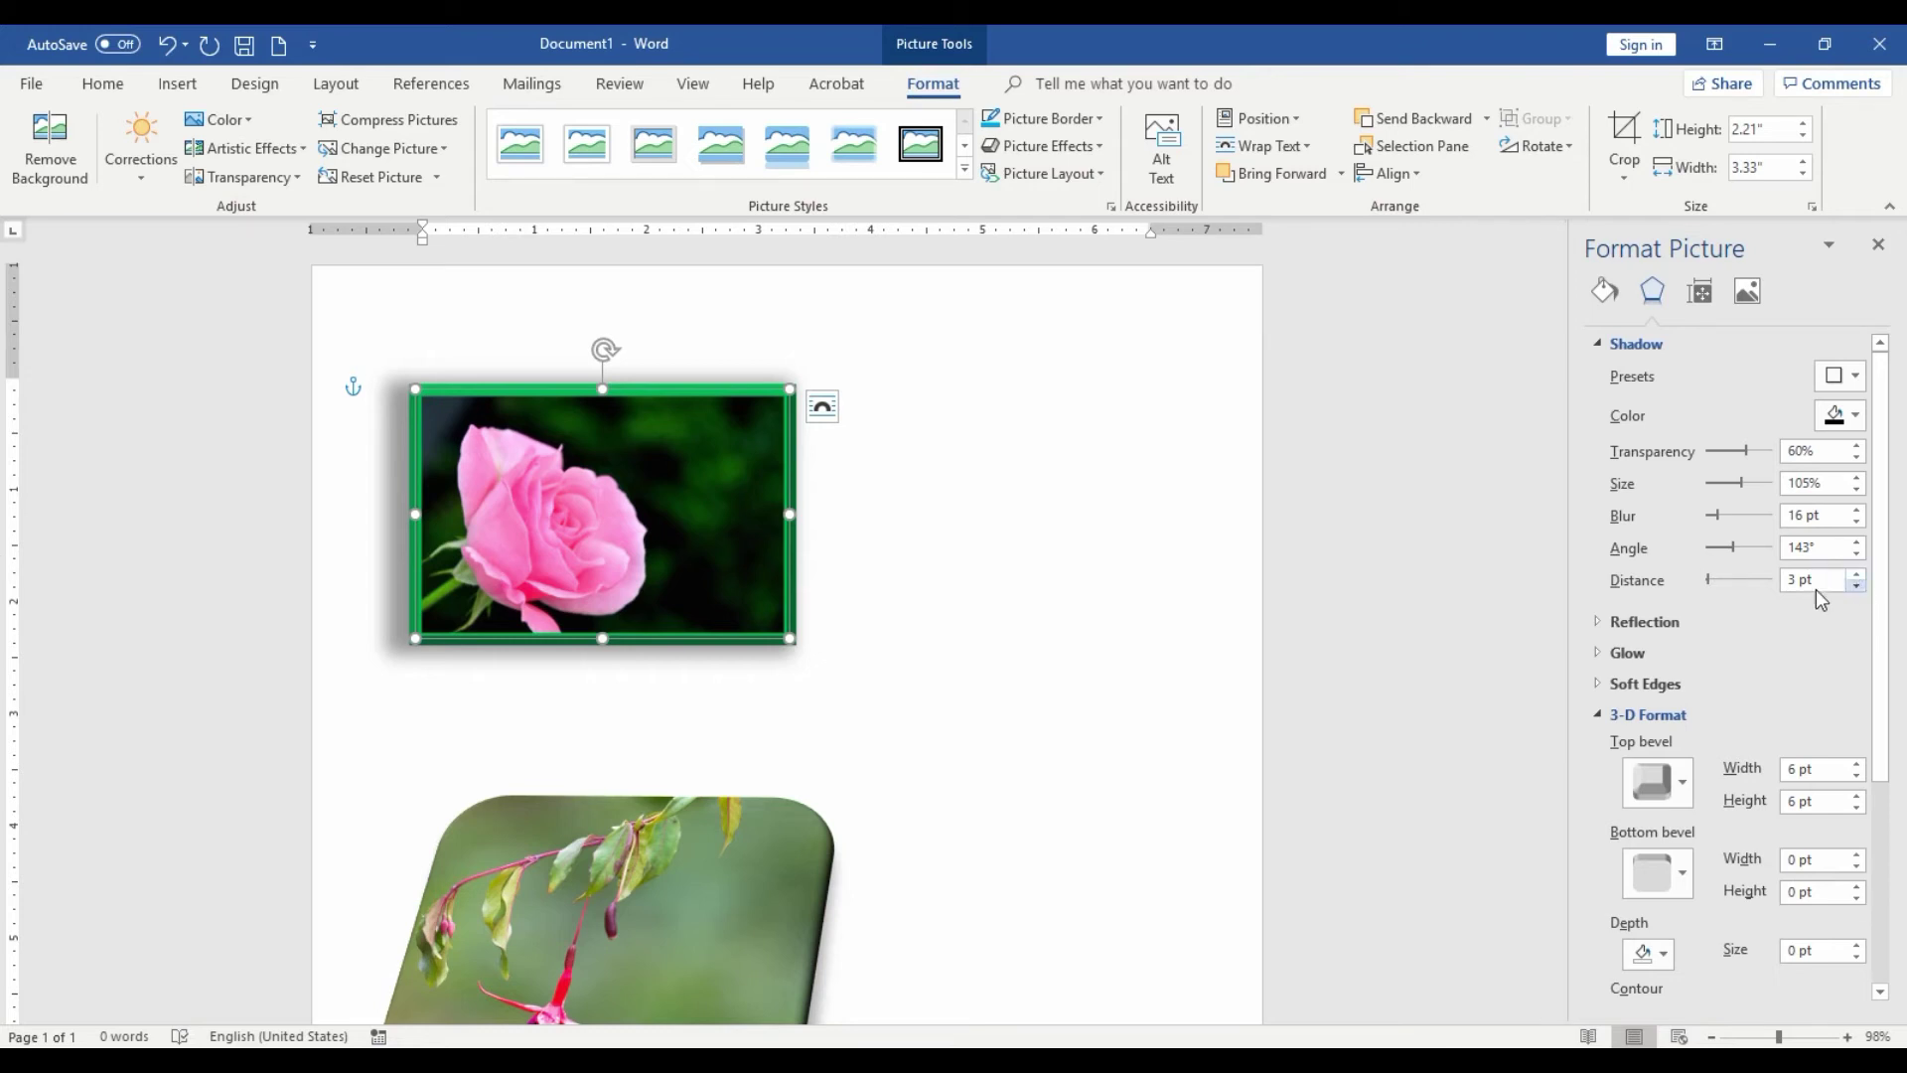
left_click(1735, 582)
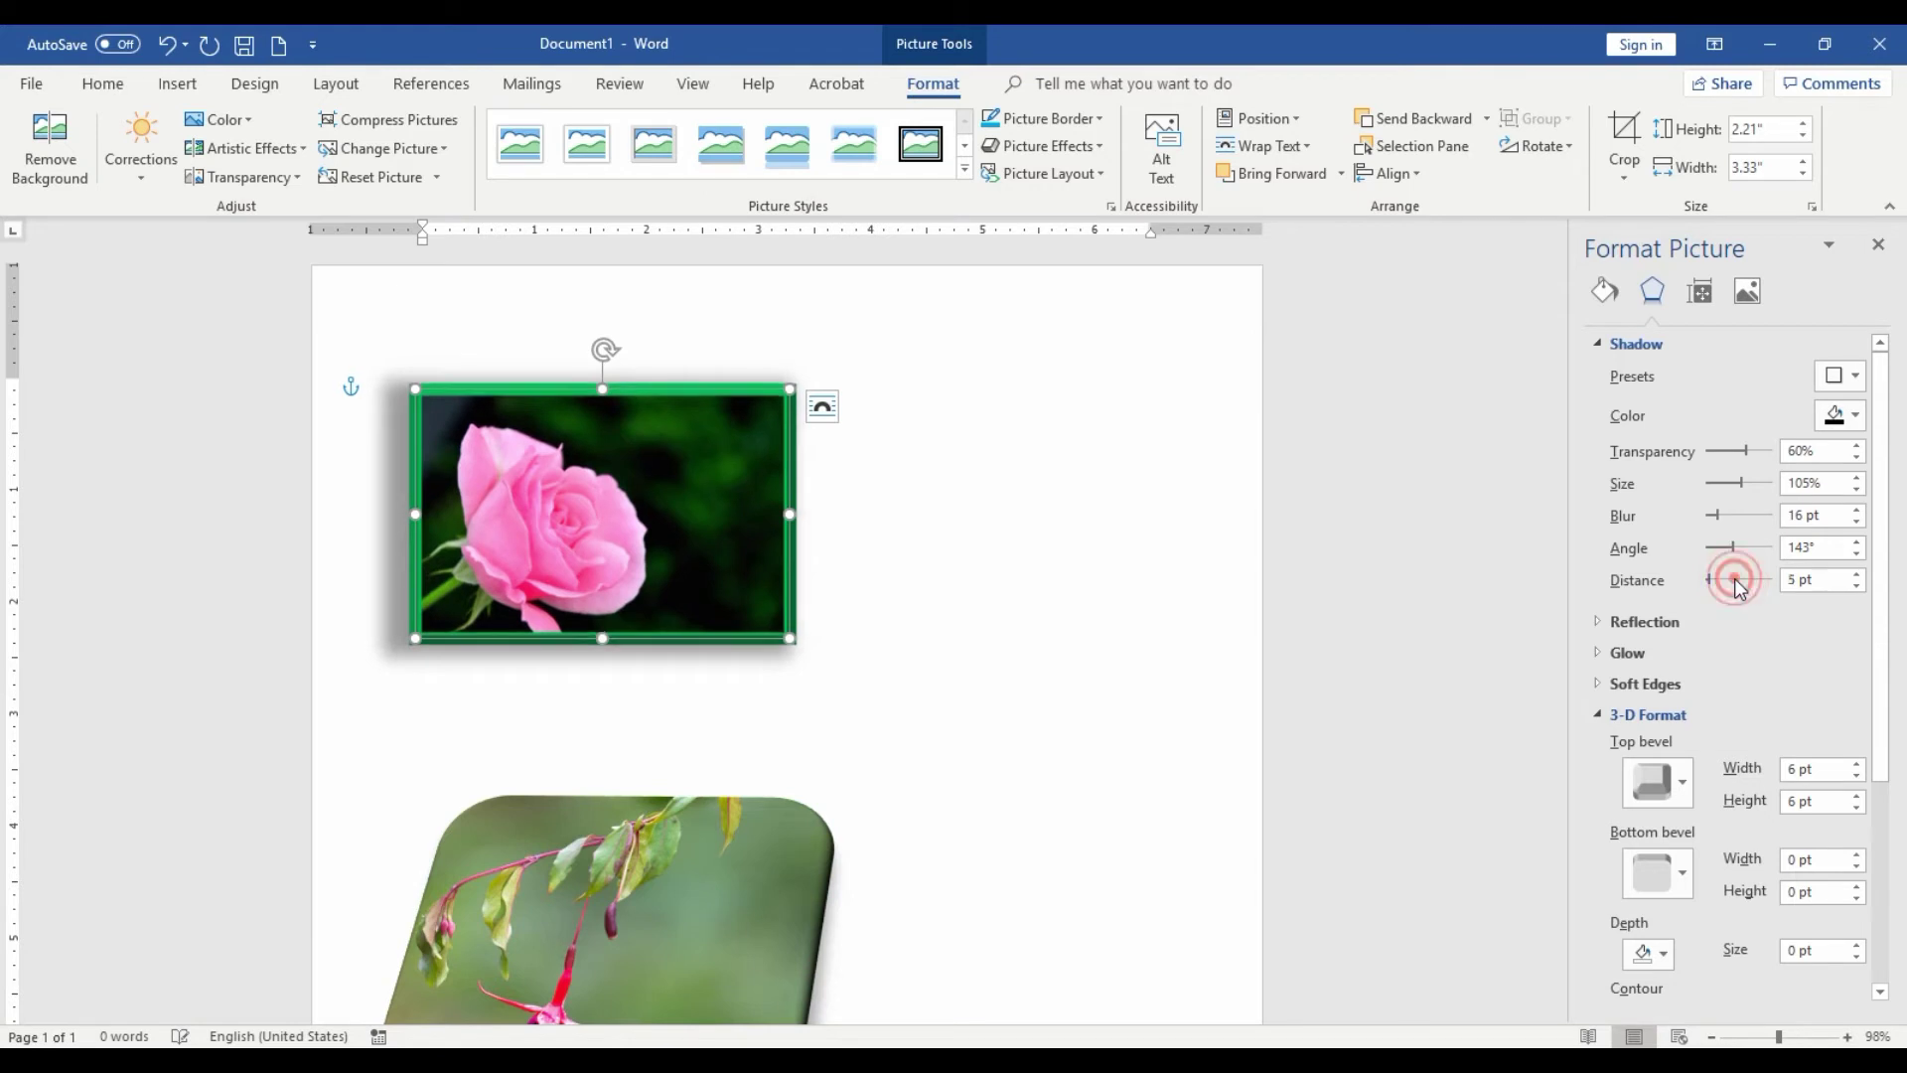
left_click_drag(1735, 578, 1735, 578)
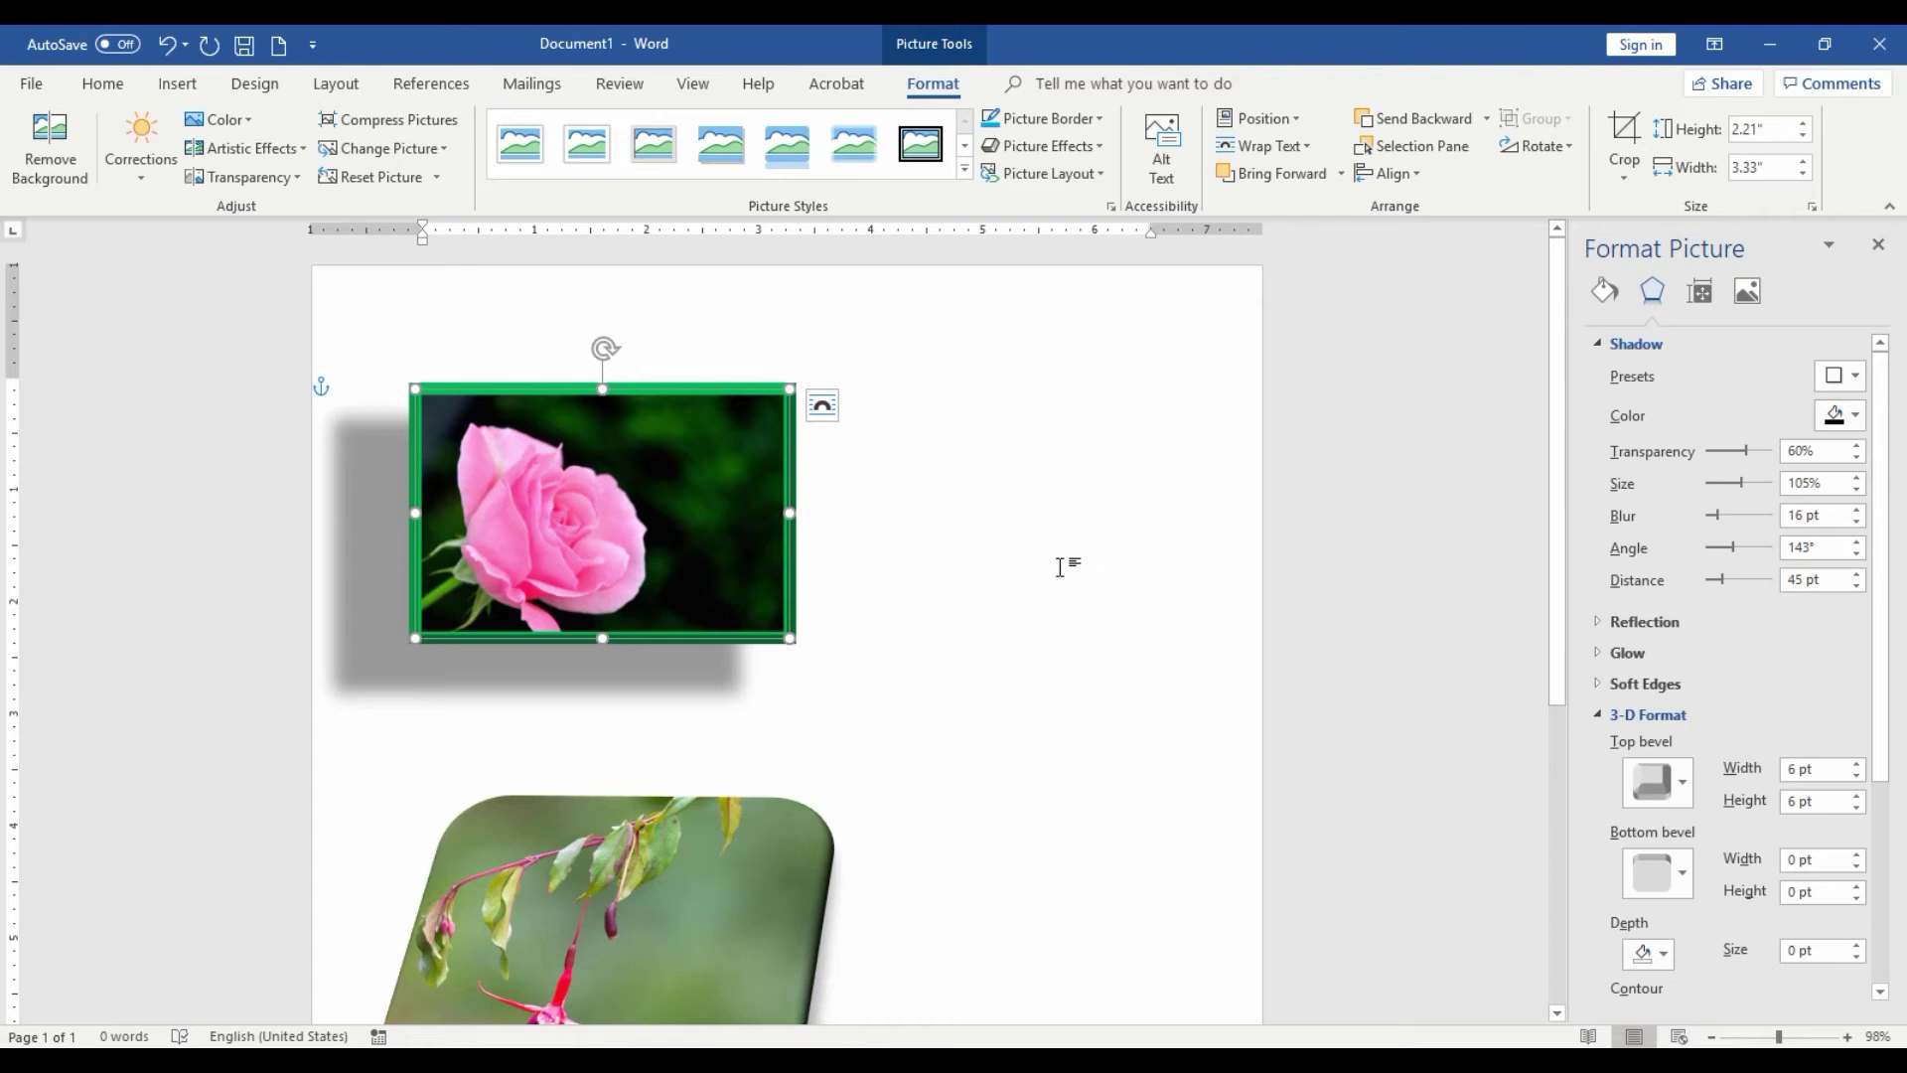
mouse_move(1721, 578)
left_mouse_down()
mouse_move(1743, 580)
mouse_move(1694, 582)
mouse_move(1728, 582)
left_mouse_up()
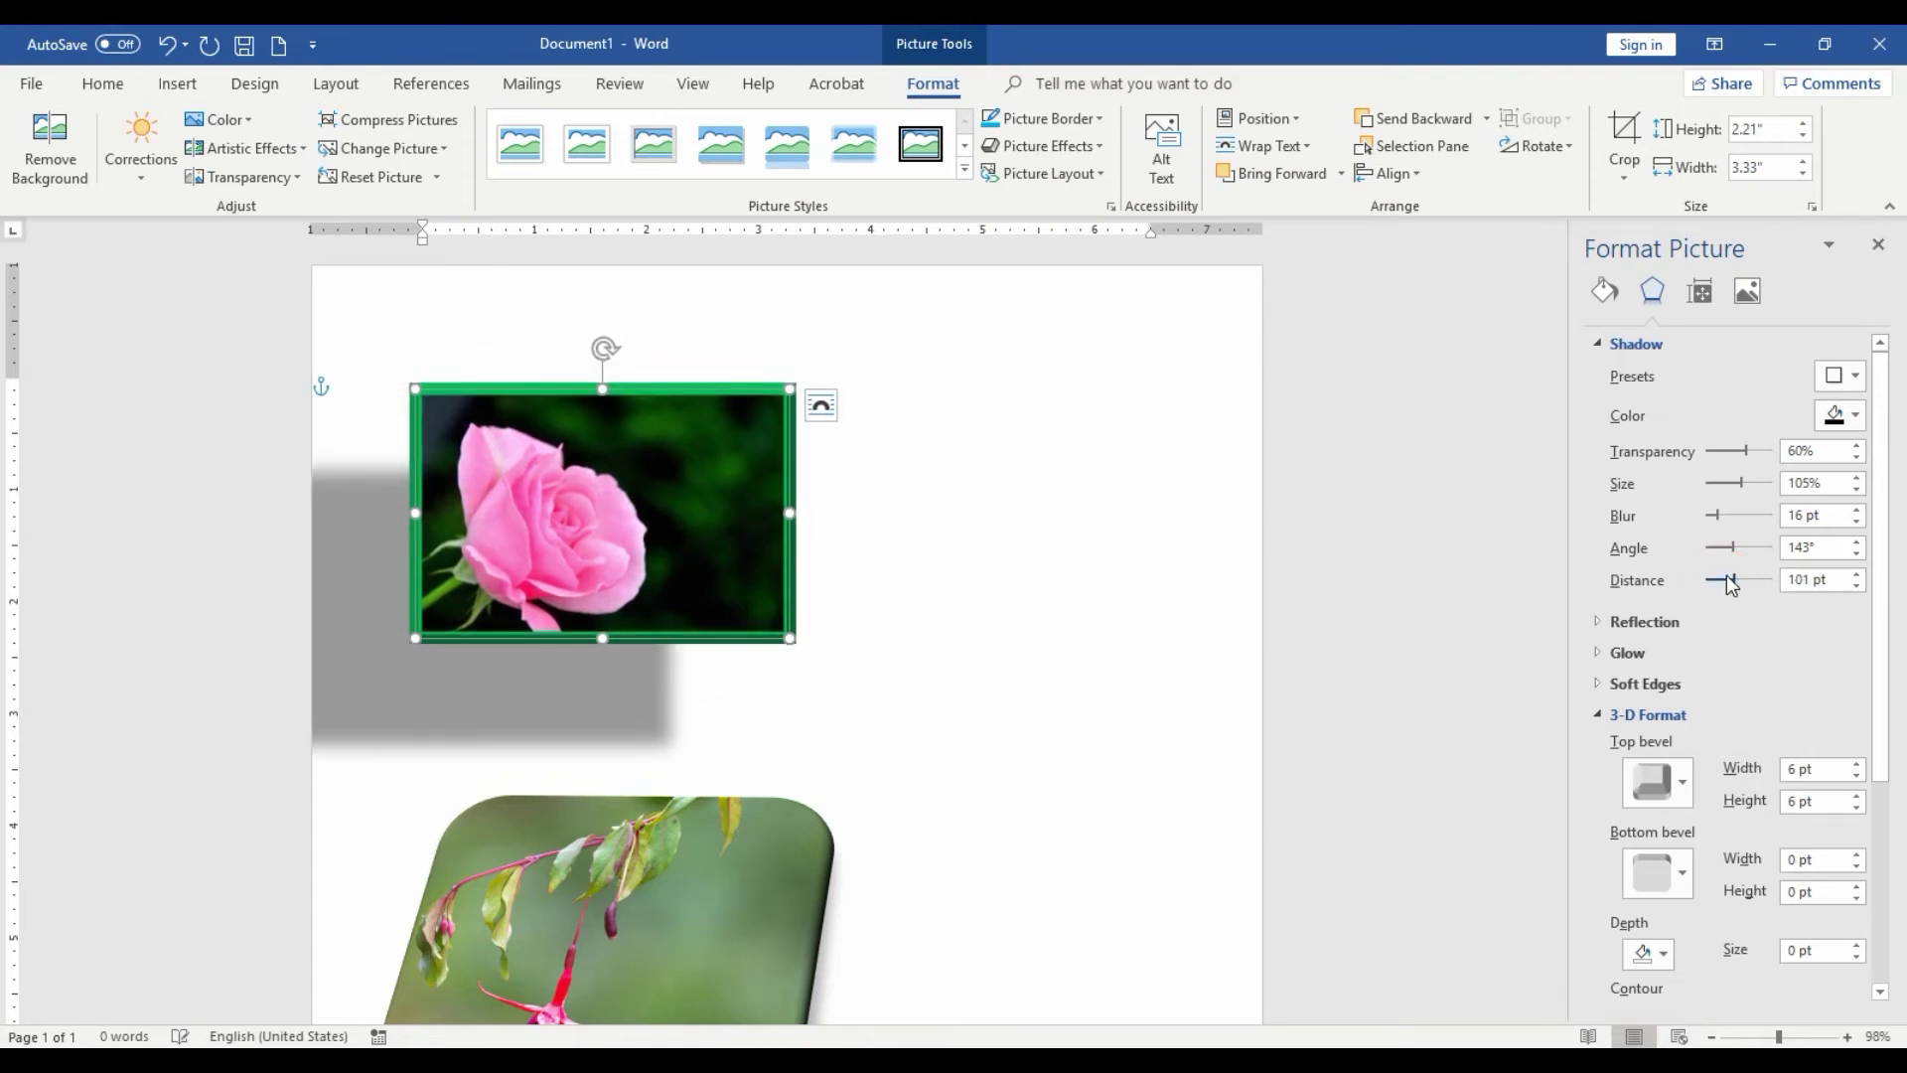
Apply the green 11 pt glow variation to the rose photo and show its Glow Options
left_click(1099, 146)
mouse_move(1105, 304)
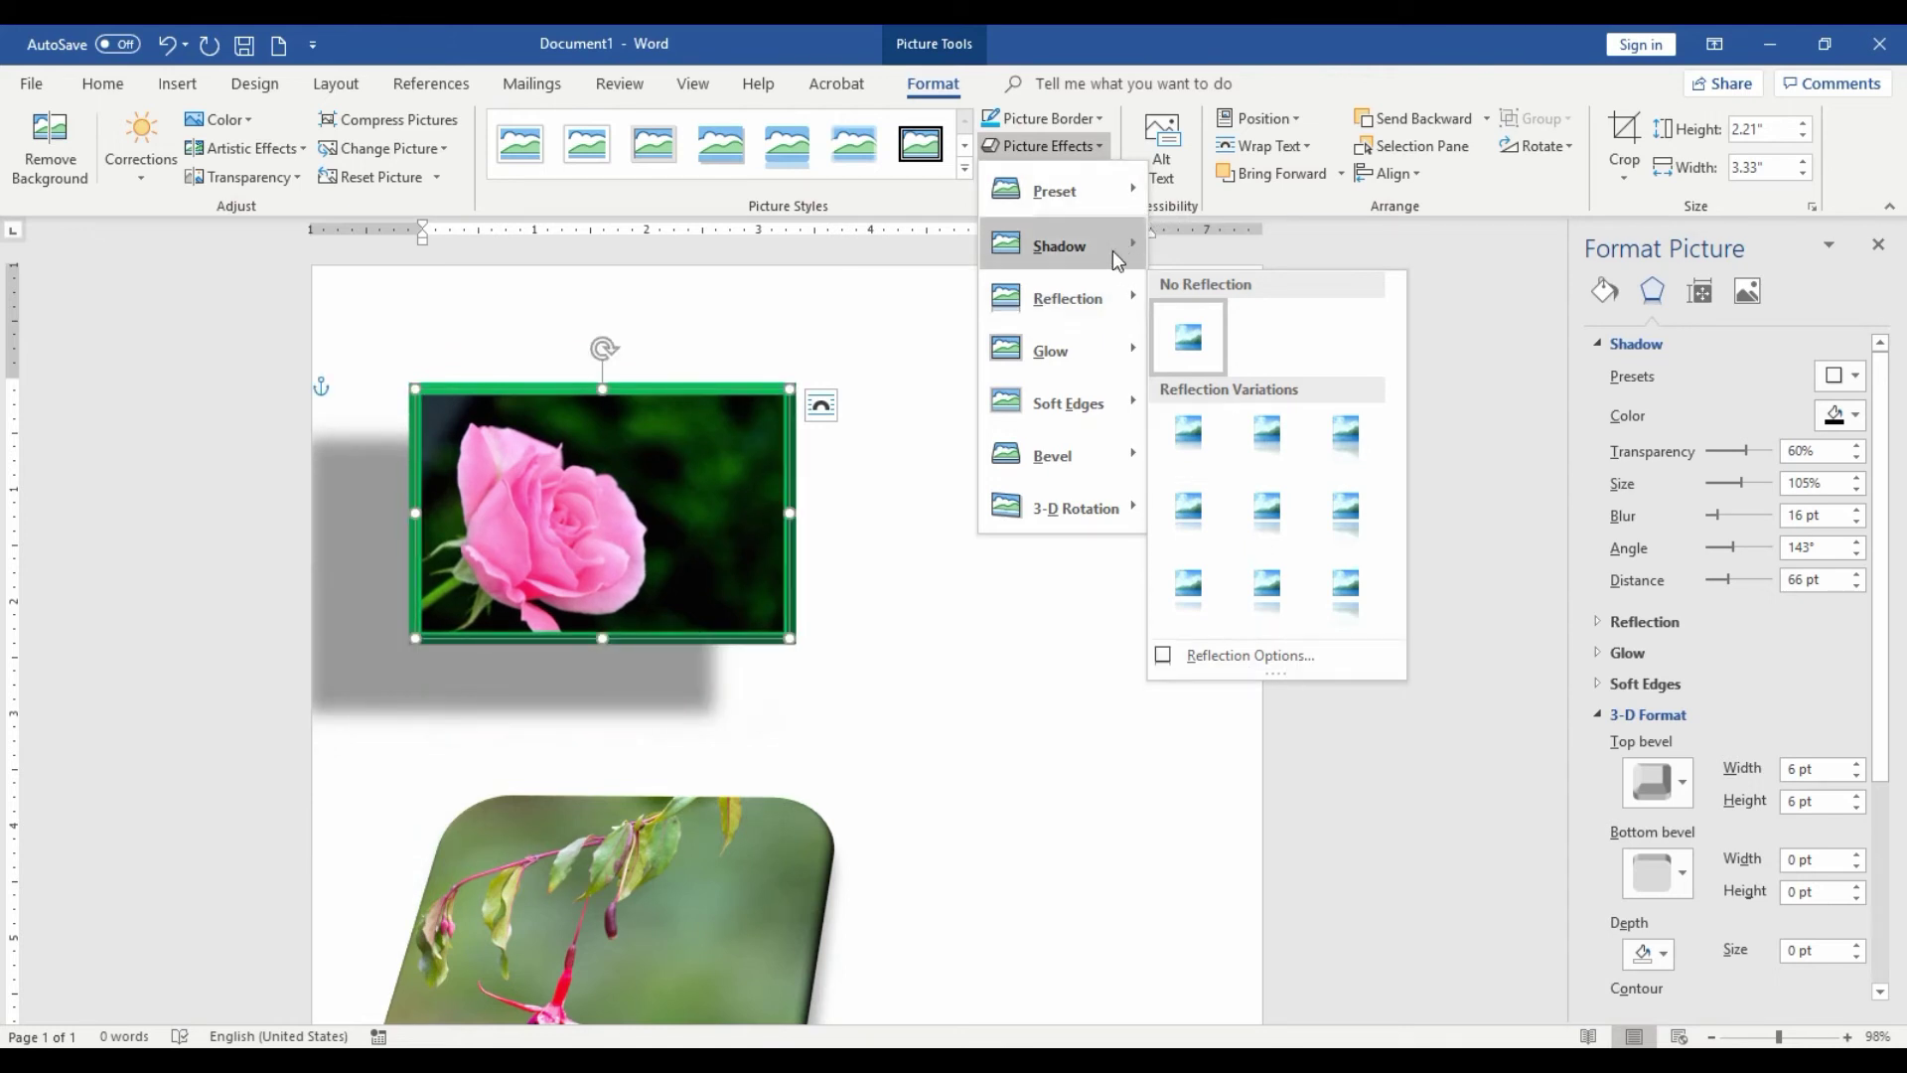
mouse_move(1079, 357)
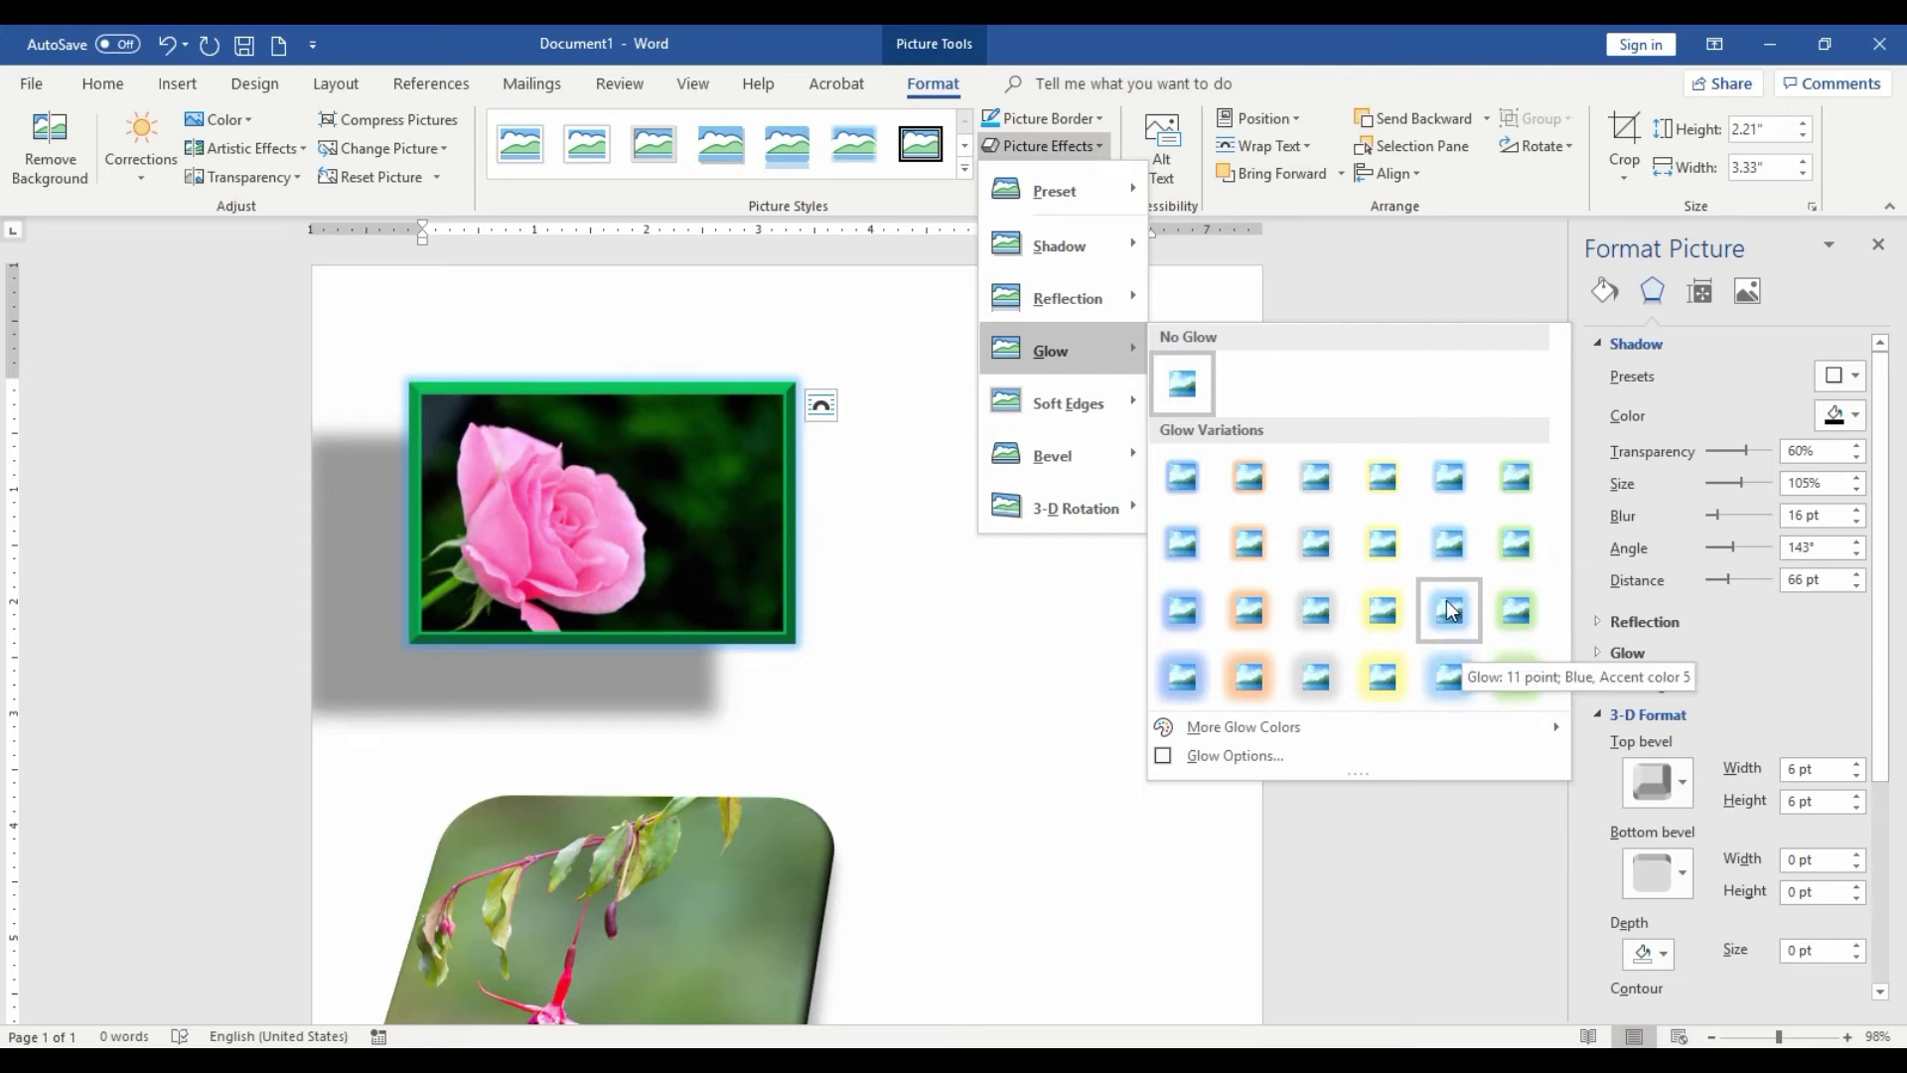
left_click(1500, 600)
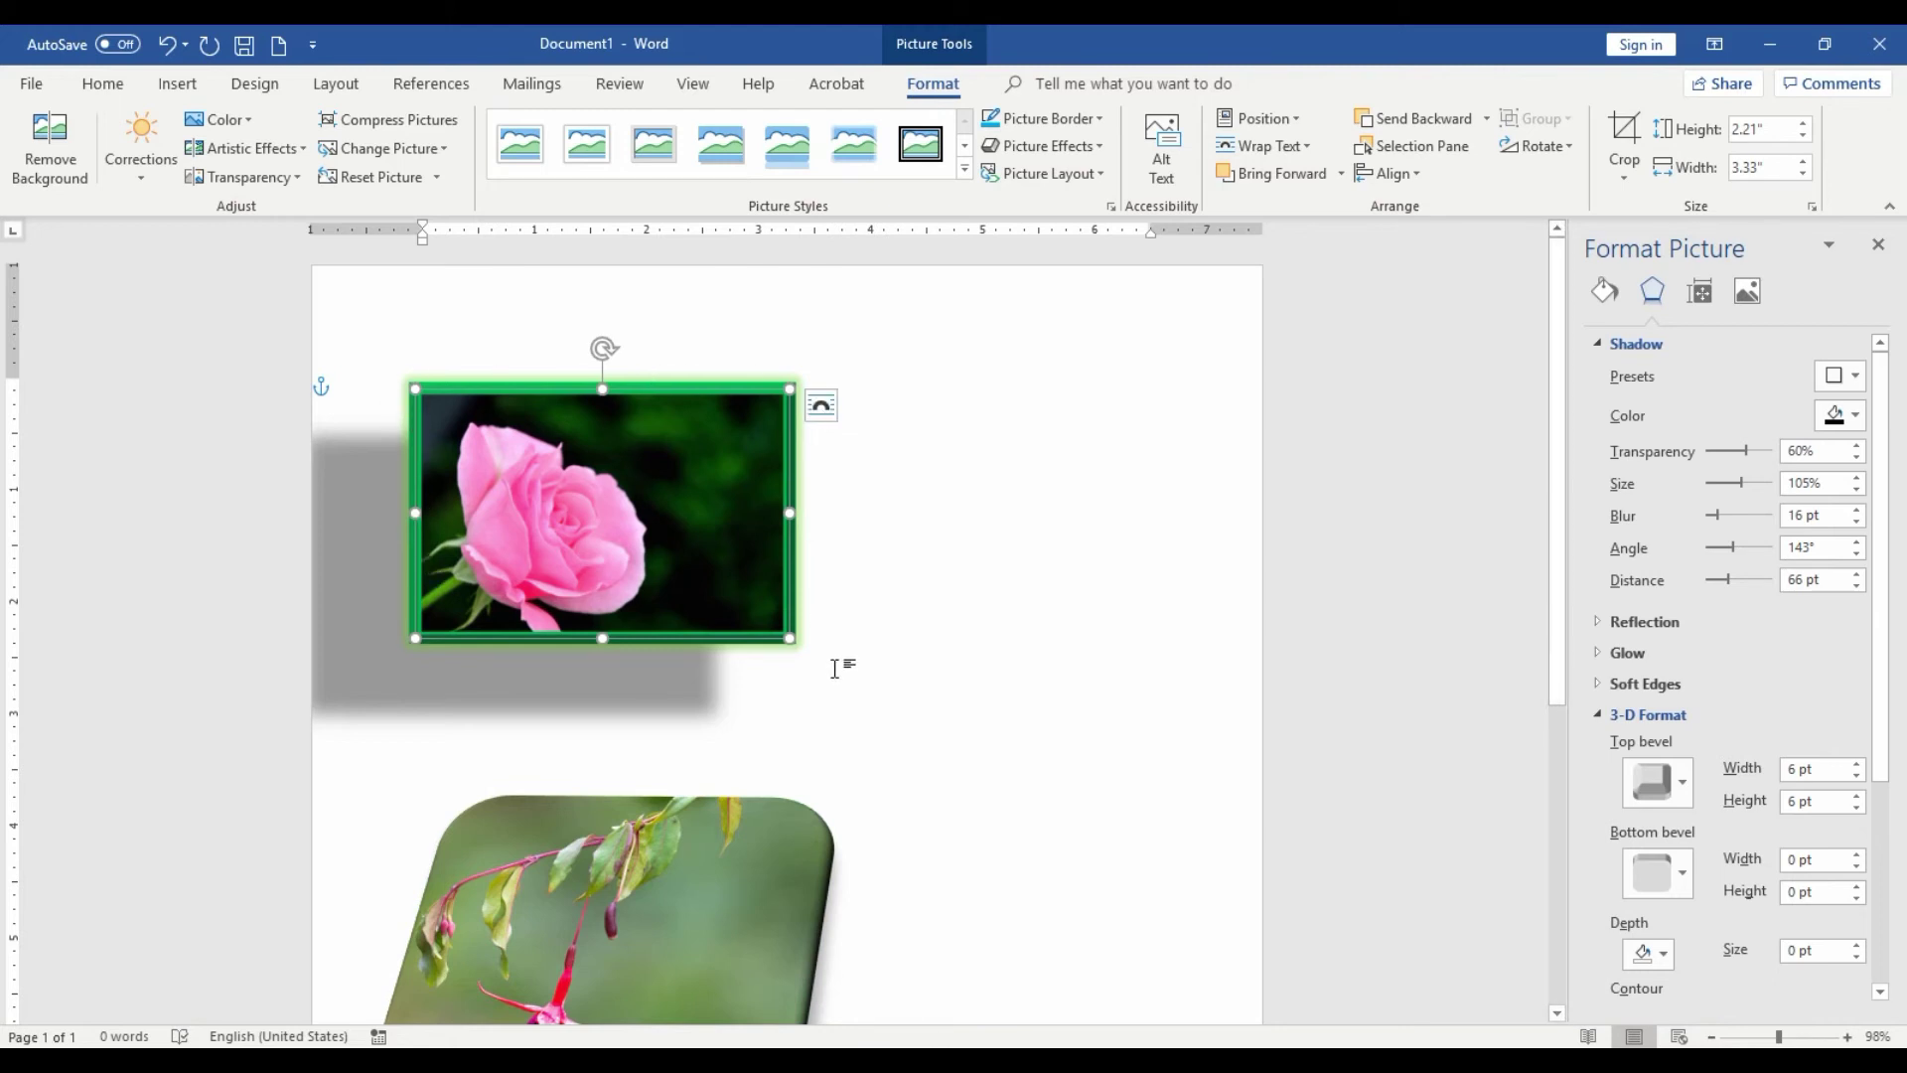
left_click(1093, 145)
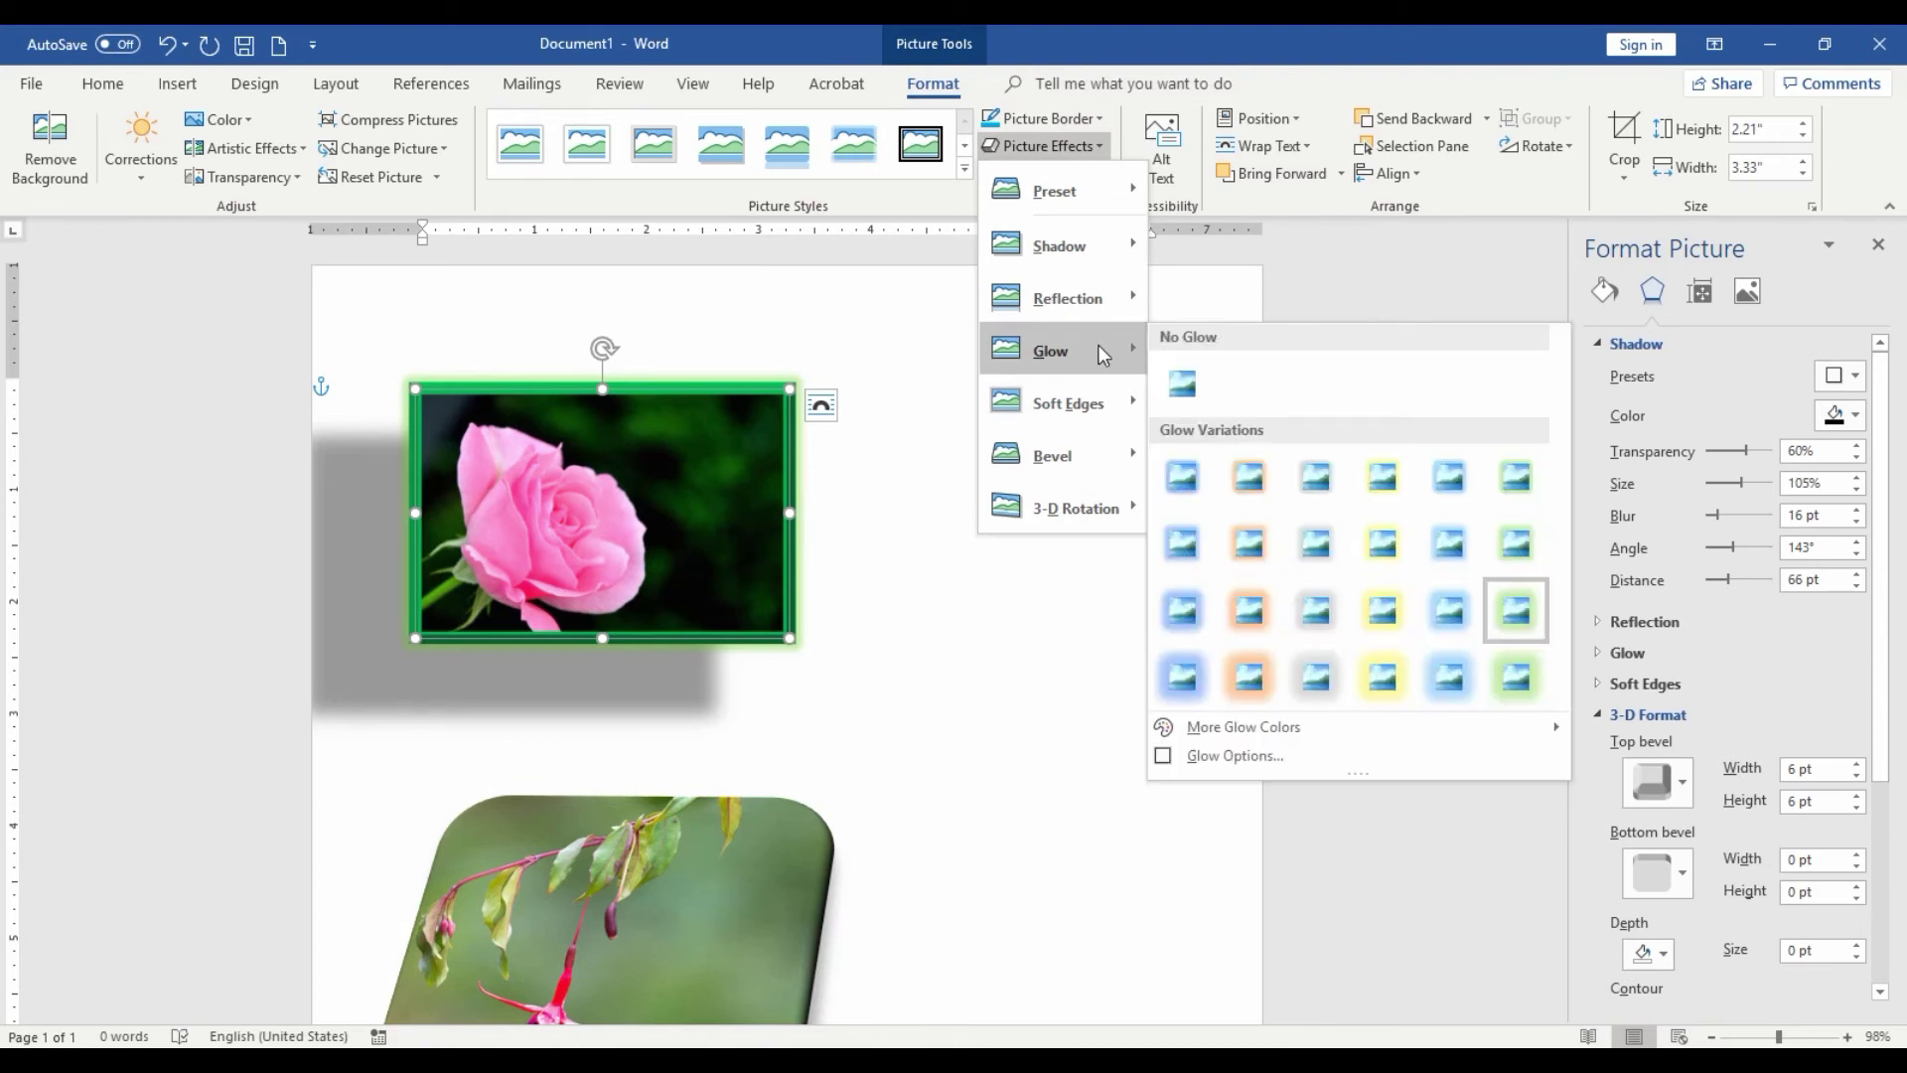
left_click(1272, 757)
scroll(1639, 683, "down", 1)
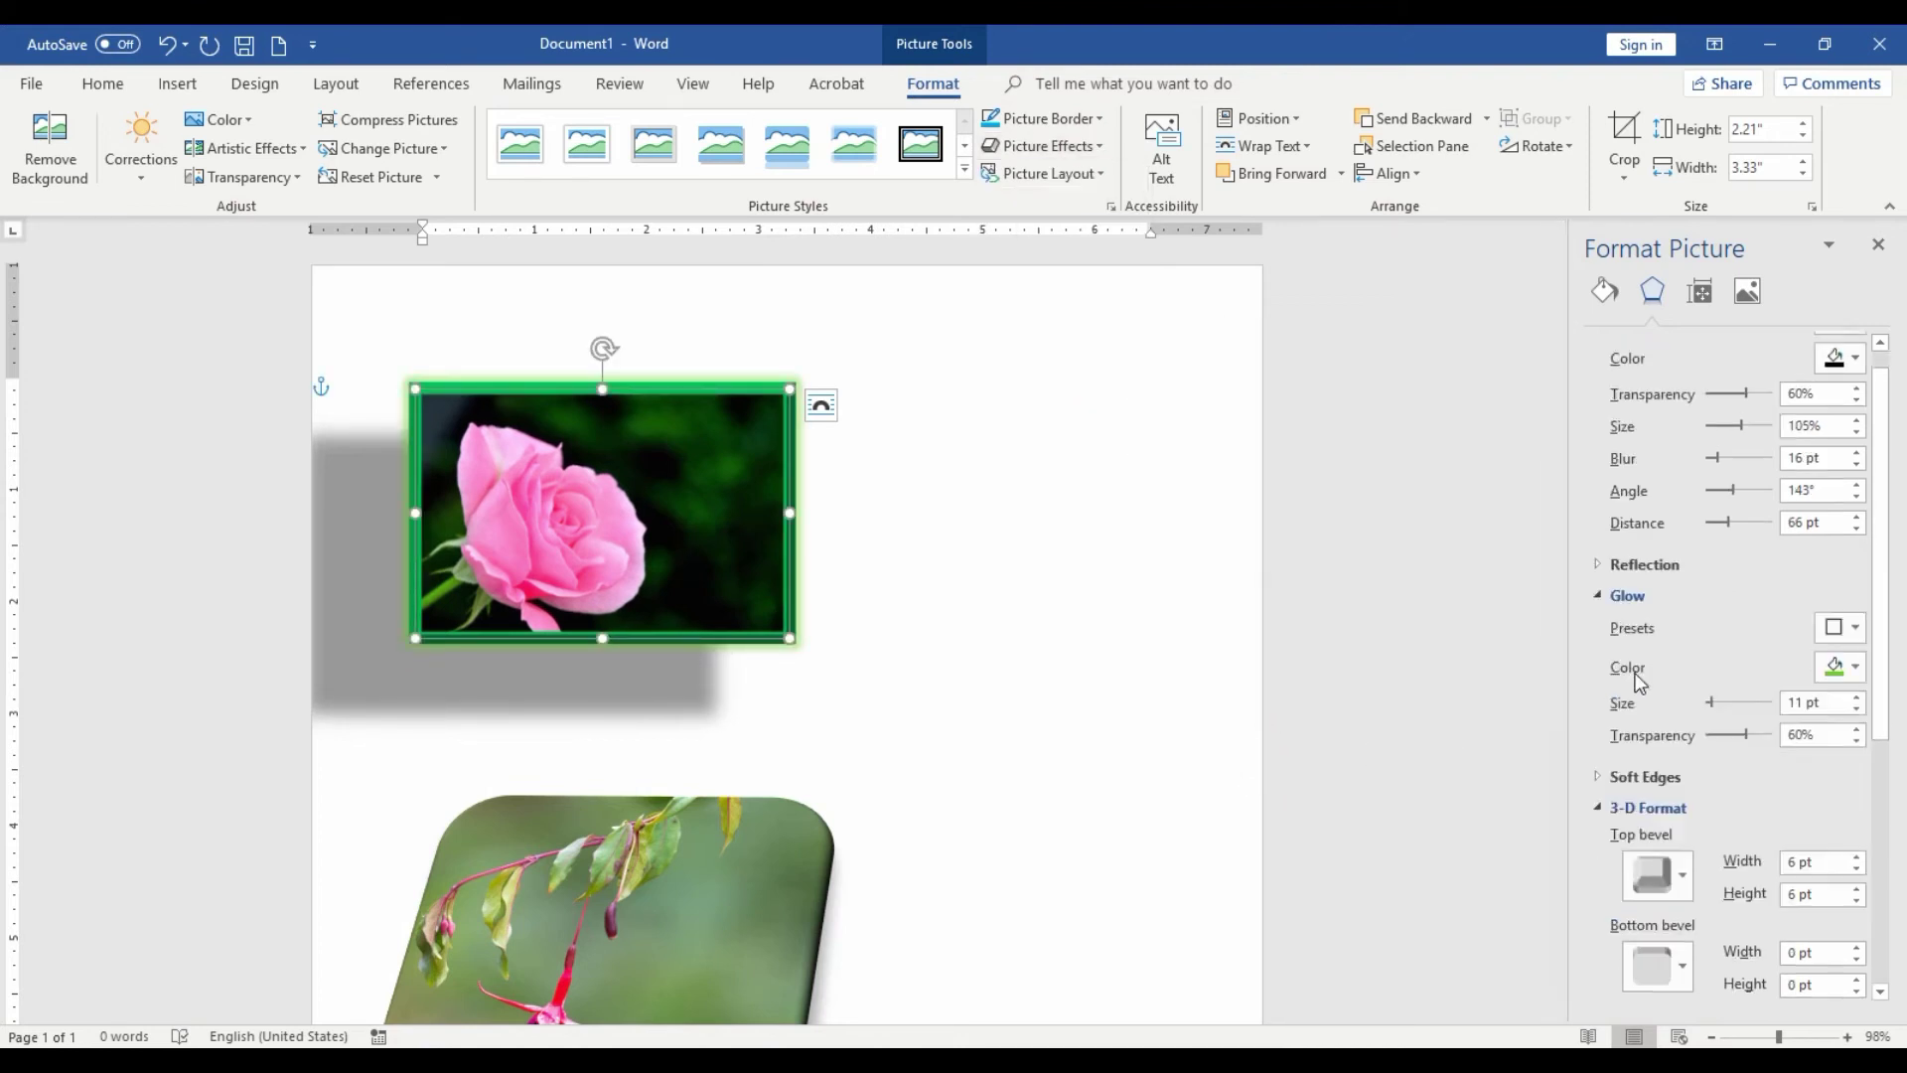
scroll(1638, 683, "down", 1)
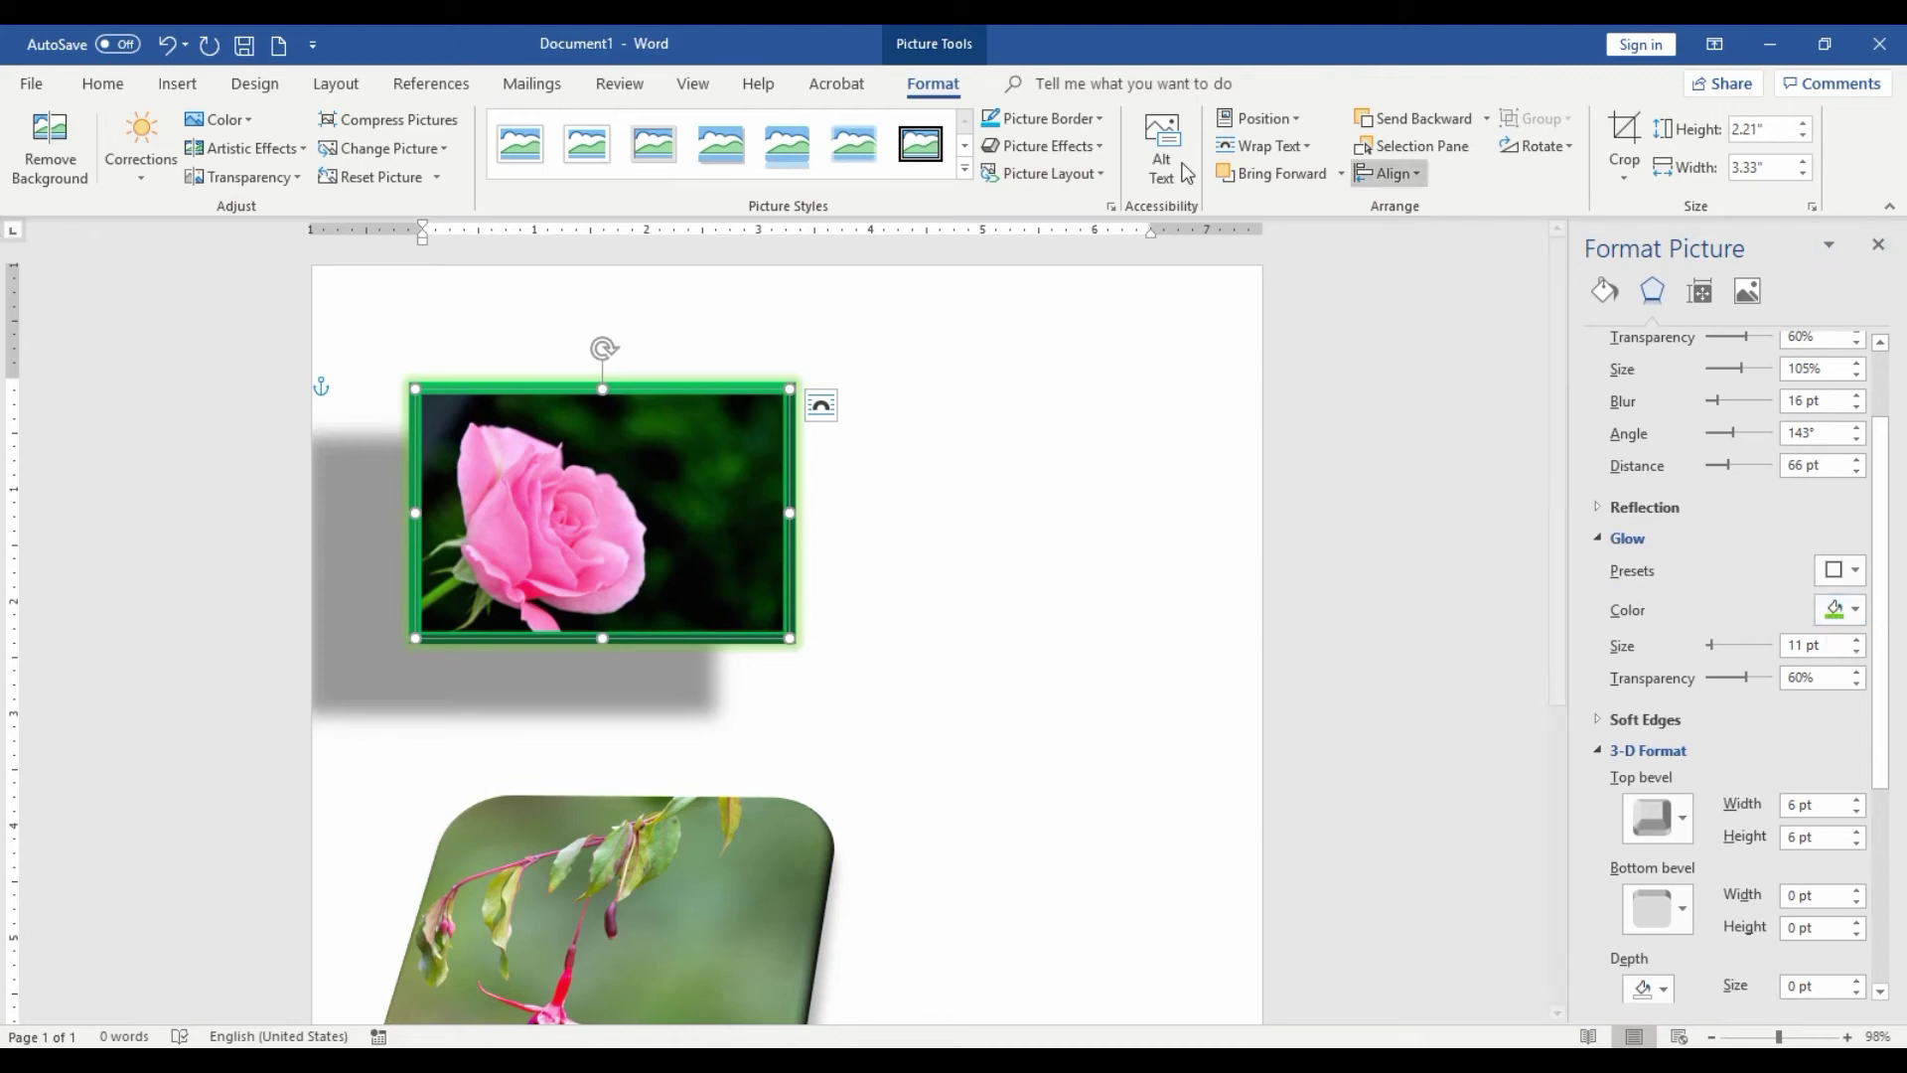
Paste the Happy New Year 2019 rose picture beside the hummingbird photo and drag it up-right
left_click(1105, 147)
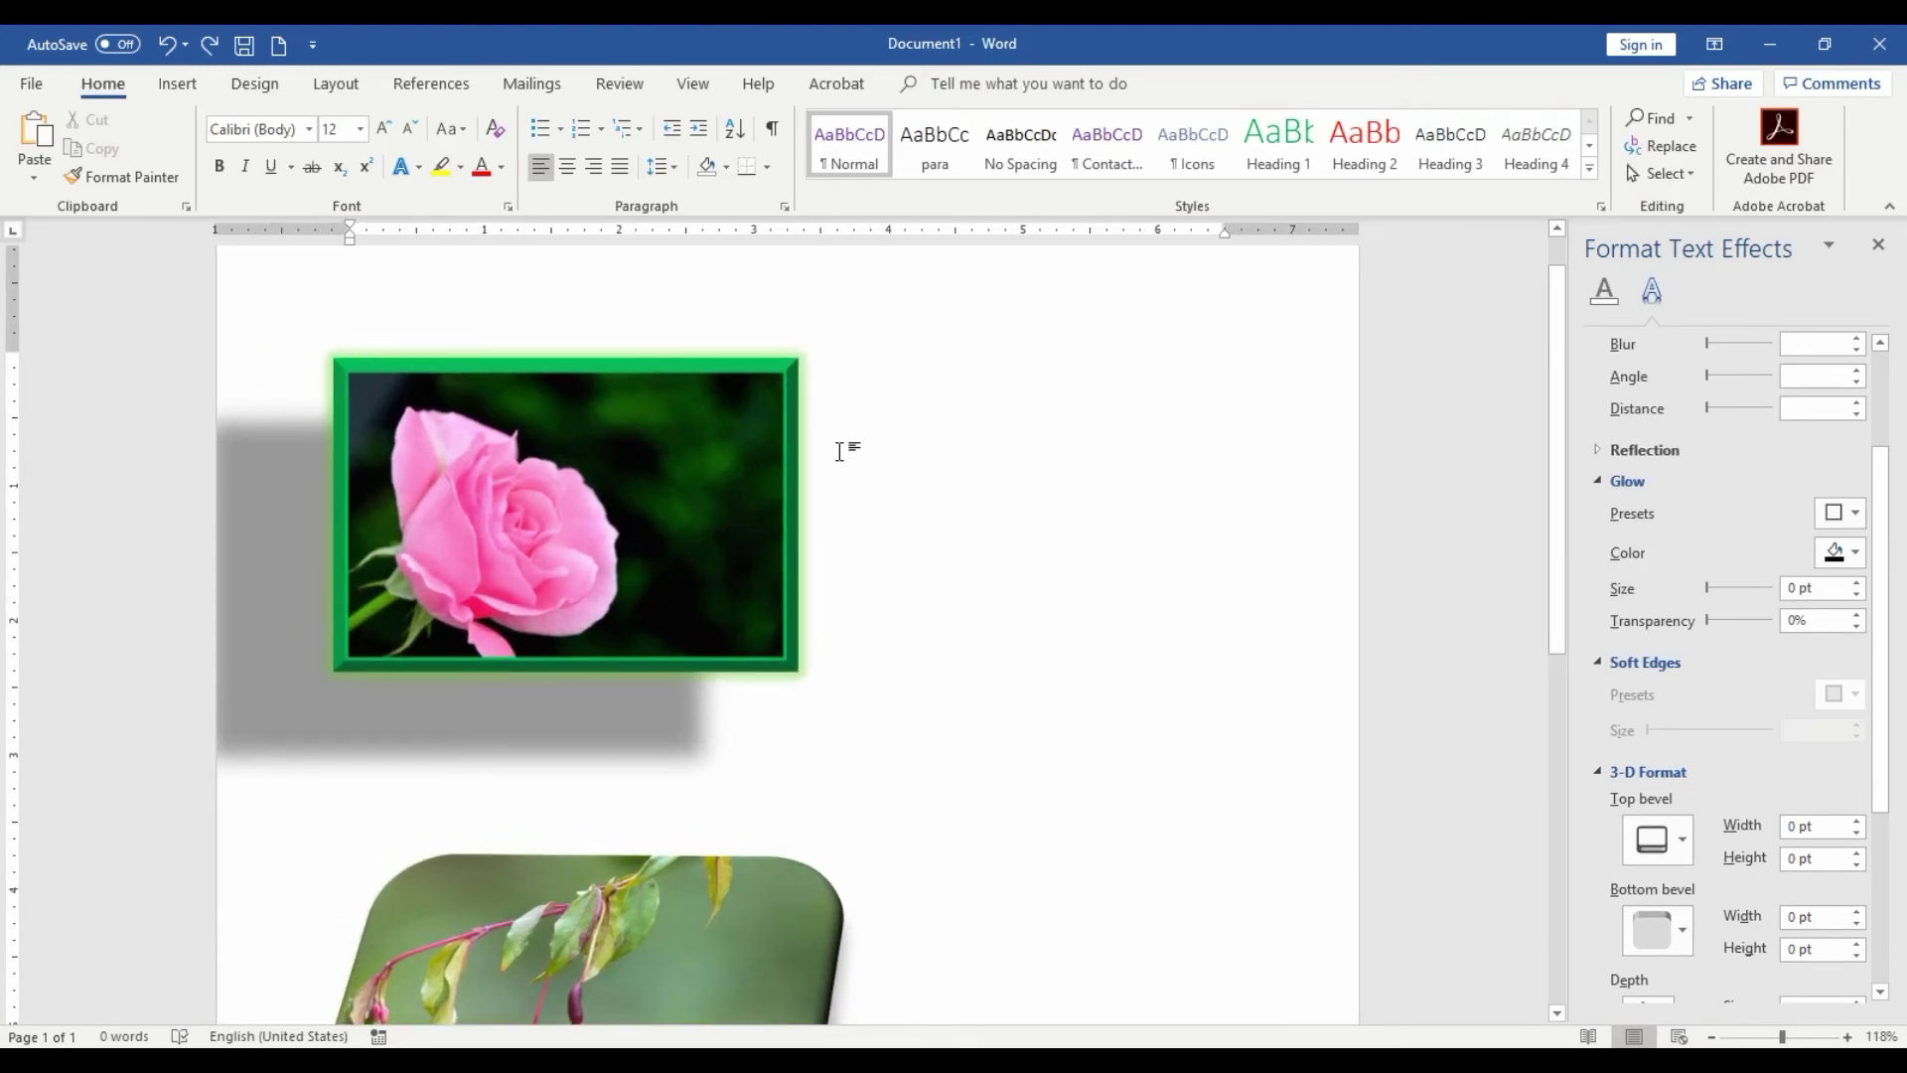
left_click(988, 473)
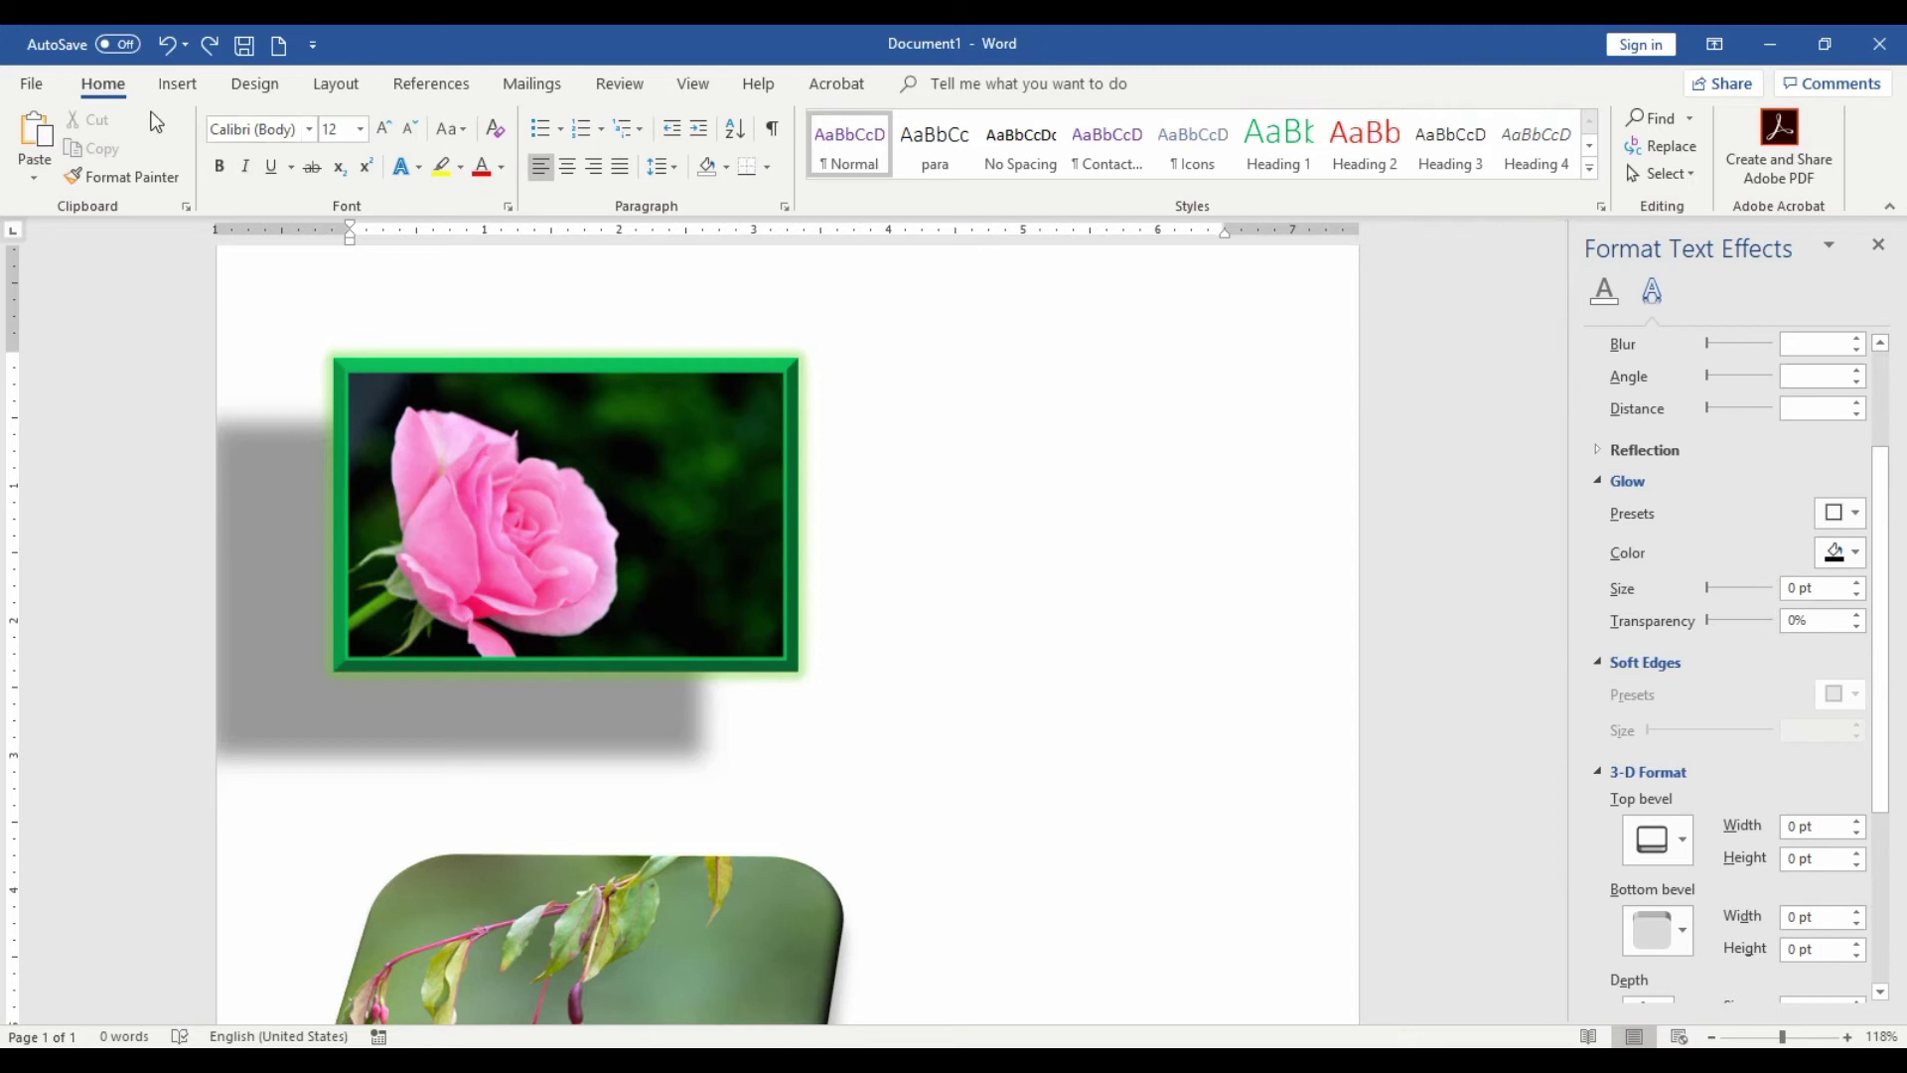
scroll(741, 711, "down", 5)
scroll(924, 752, "down", 5)
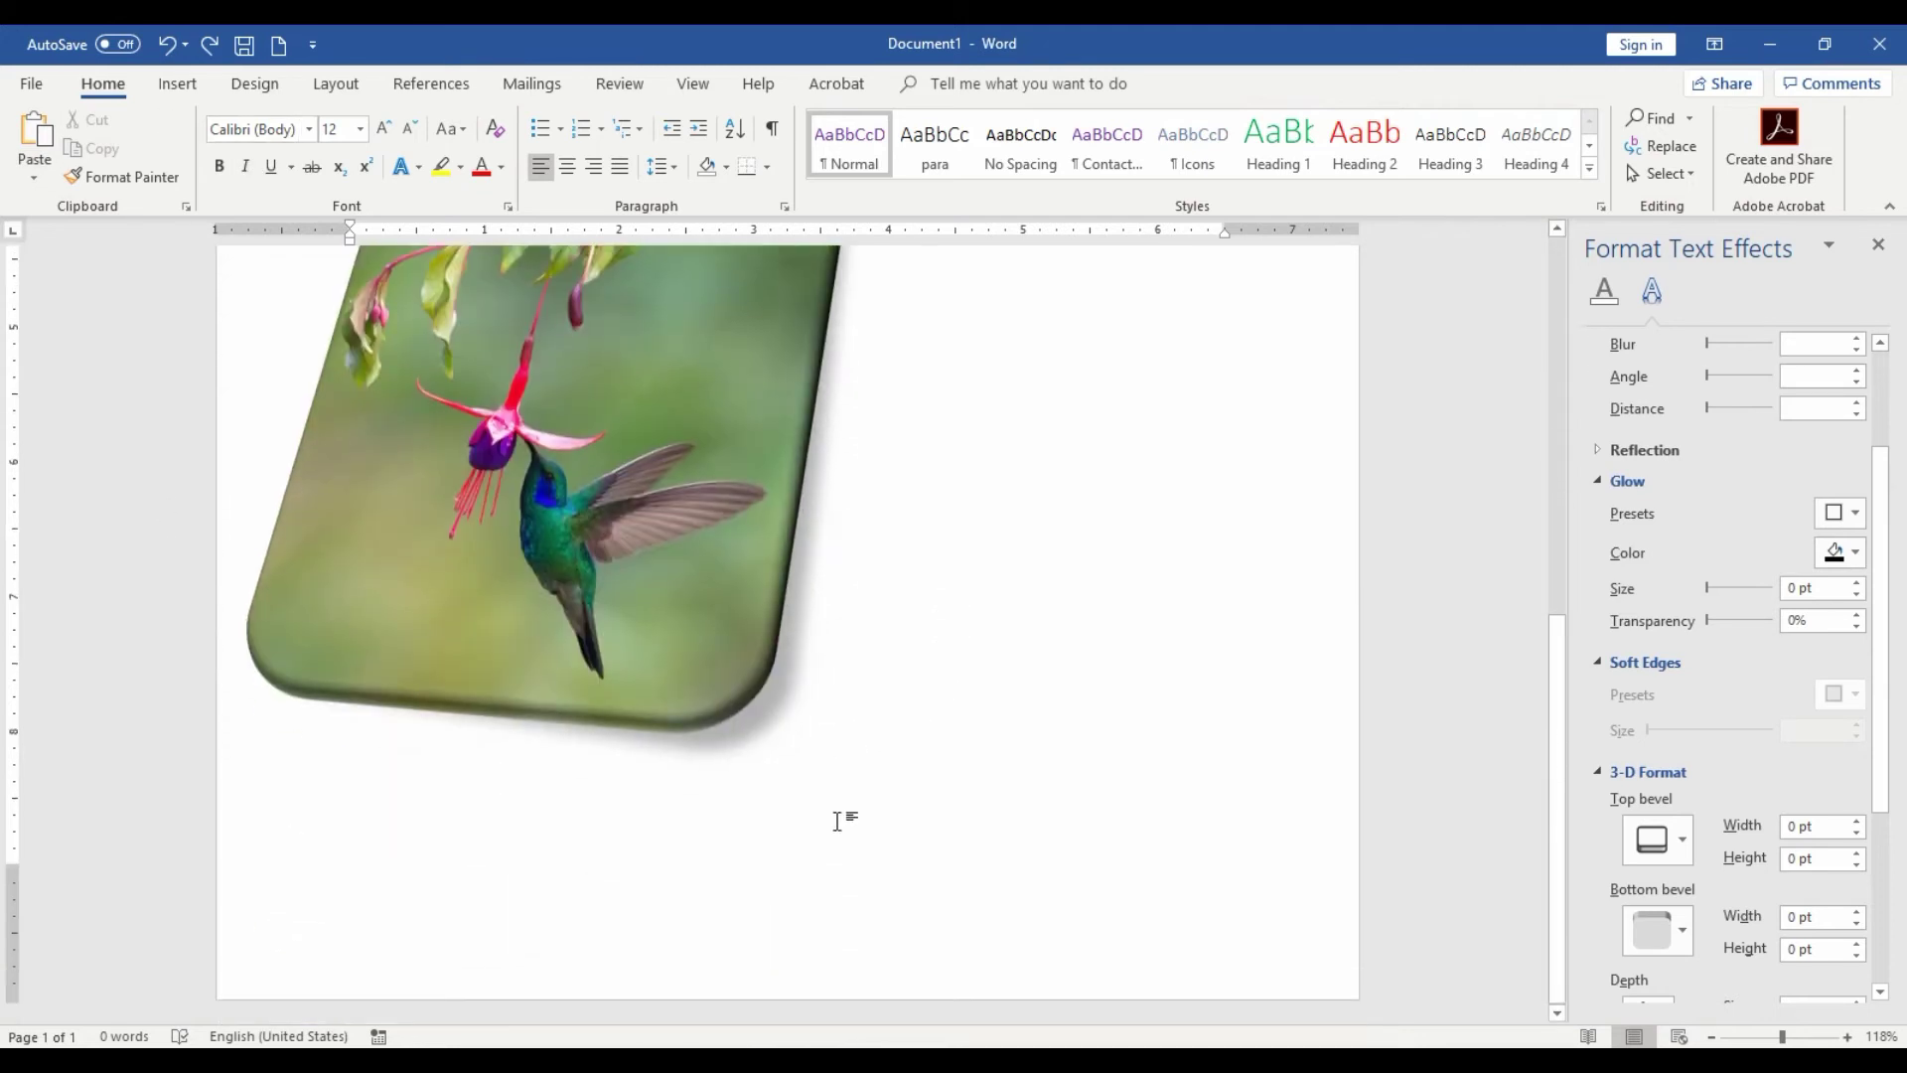
left_click(823, 541)
scroll(853, 514, "up", 10)
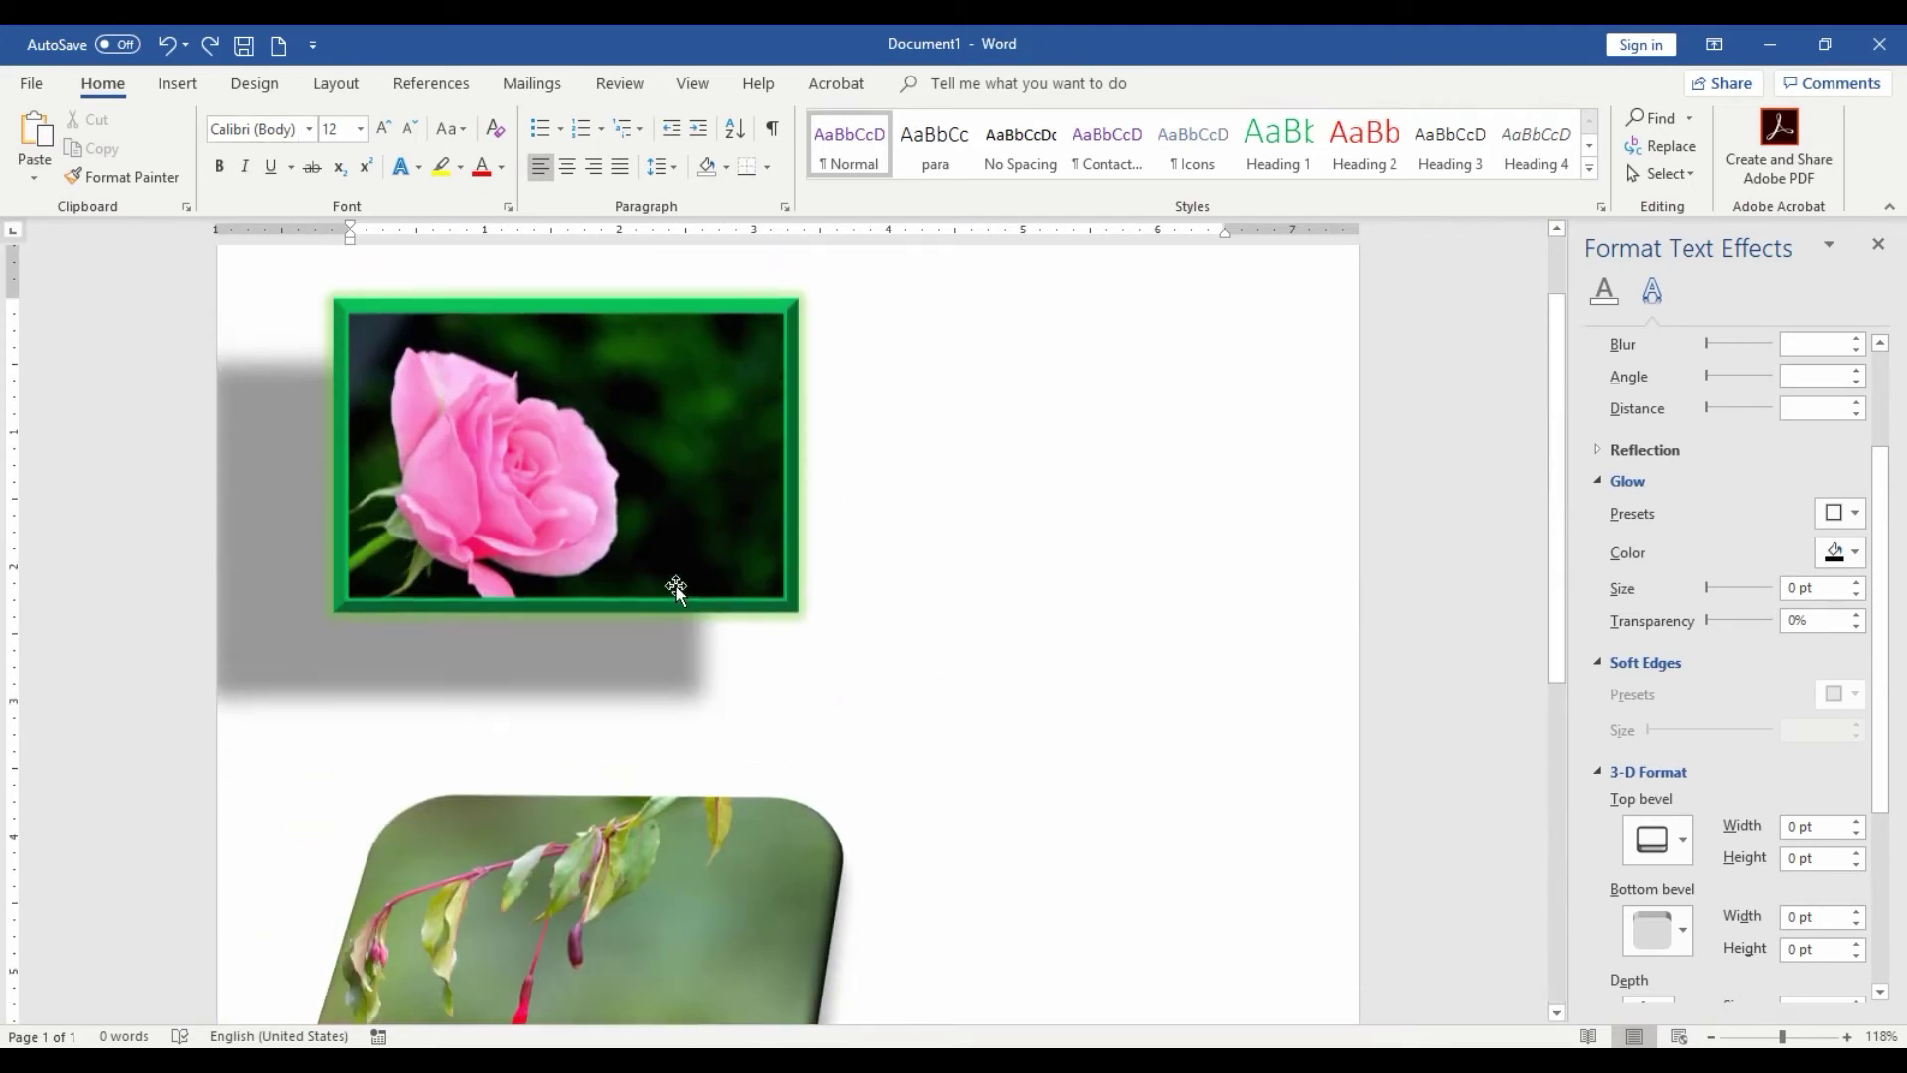
key("ctrl+v")
left_click_drag(671, 665, 722, 576)
Shrink the greeting picture to 2.12 by 3.2 inches and place it beside the green-framed rose
left_click_drag(385, 325, 837, 623)
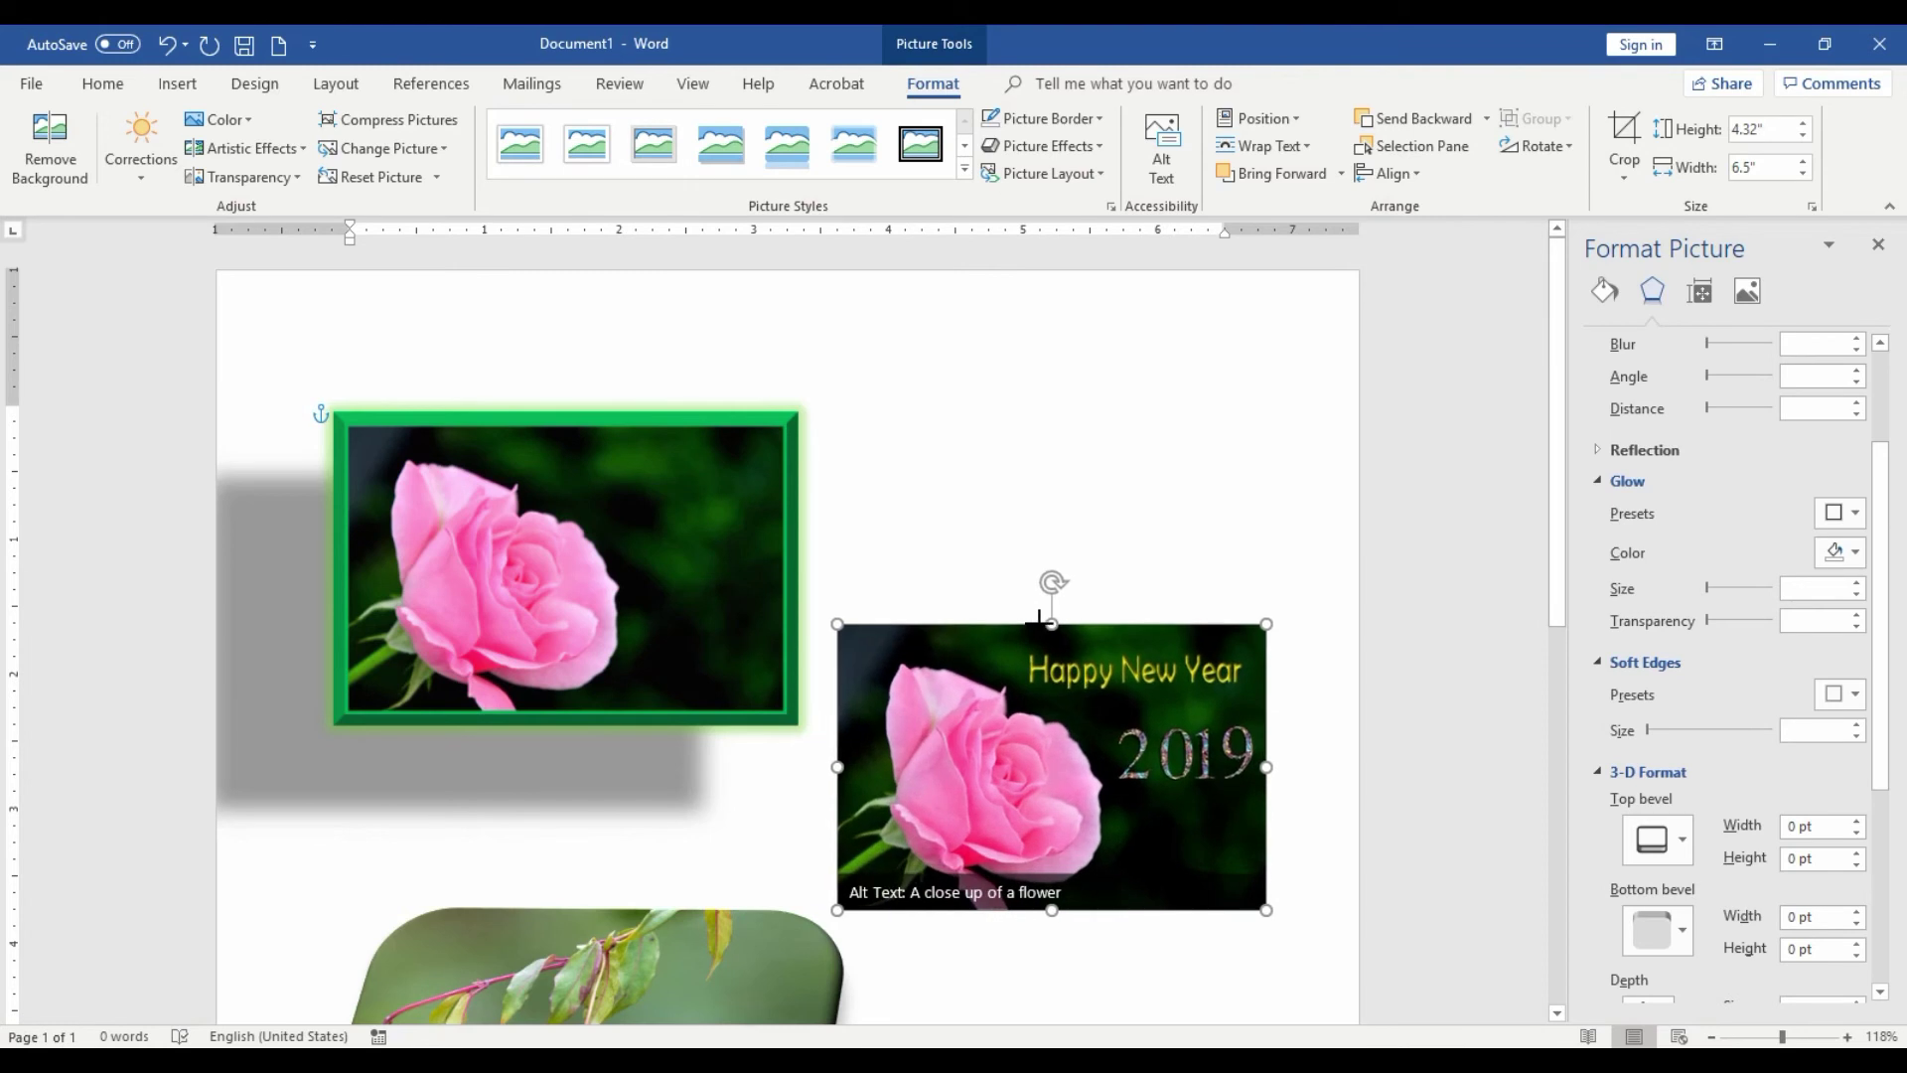
left_click_drag(1006, 705, 1006, 506)
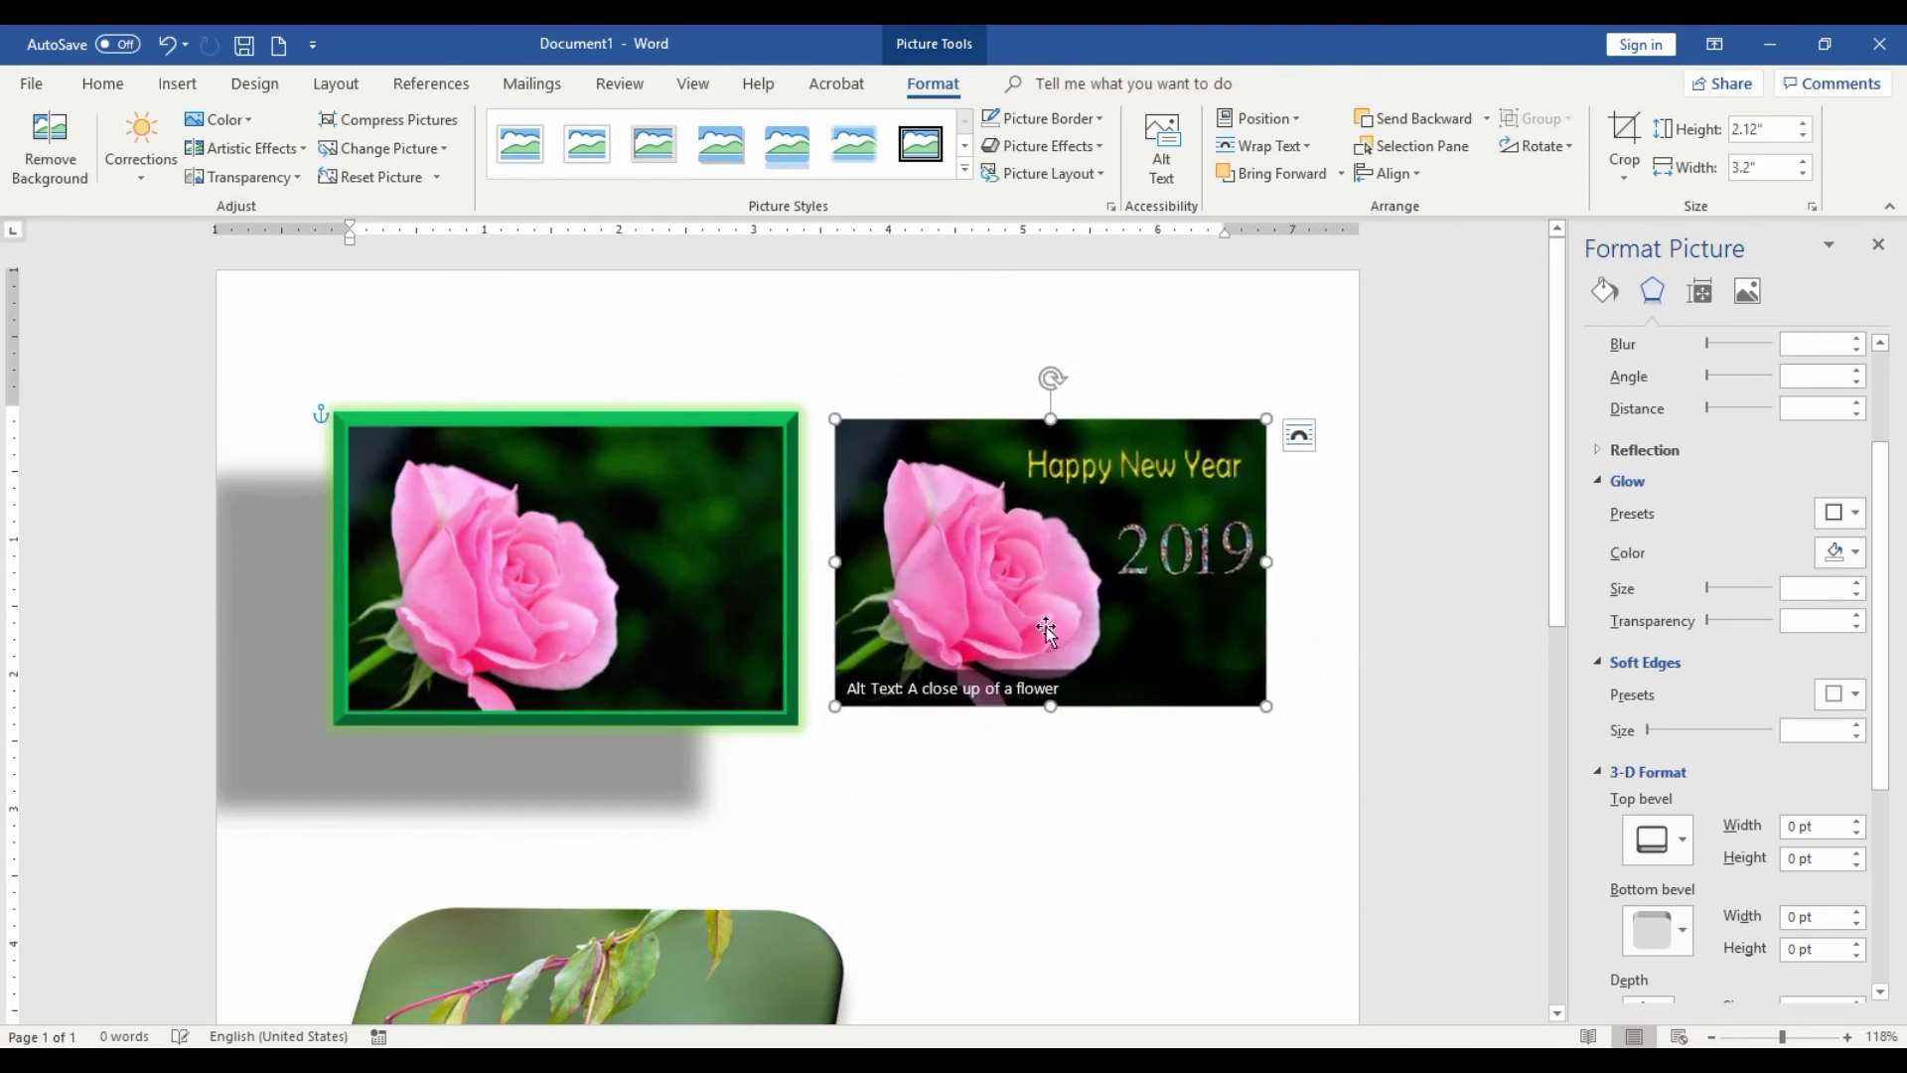
left_click(1043, 770)
left_click(1058, 555)
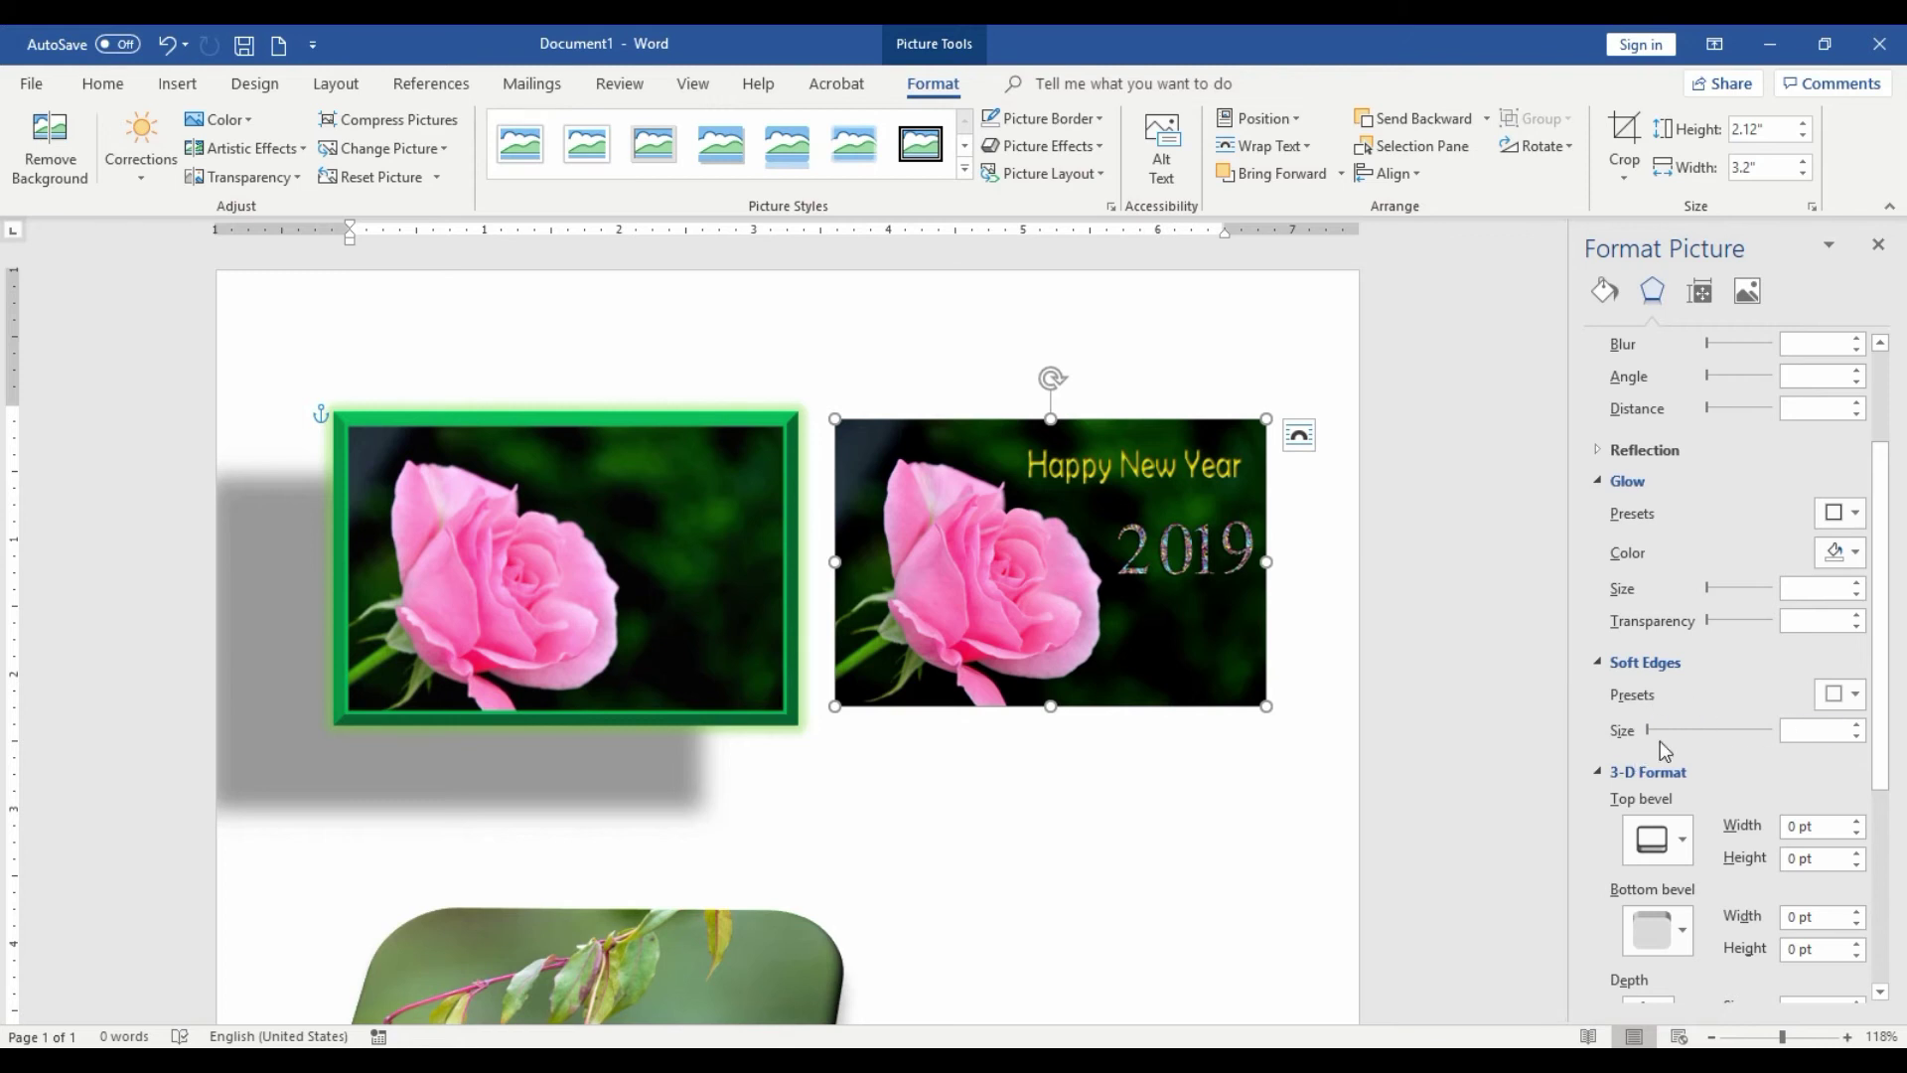
Try 2.5 pt soft edges, then feather the greeting picture's edges to 28 pt
left_click(1856, 695)
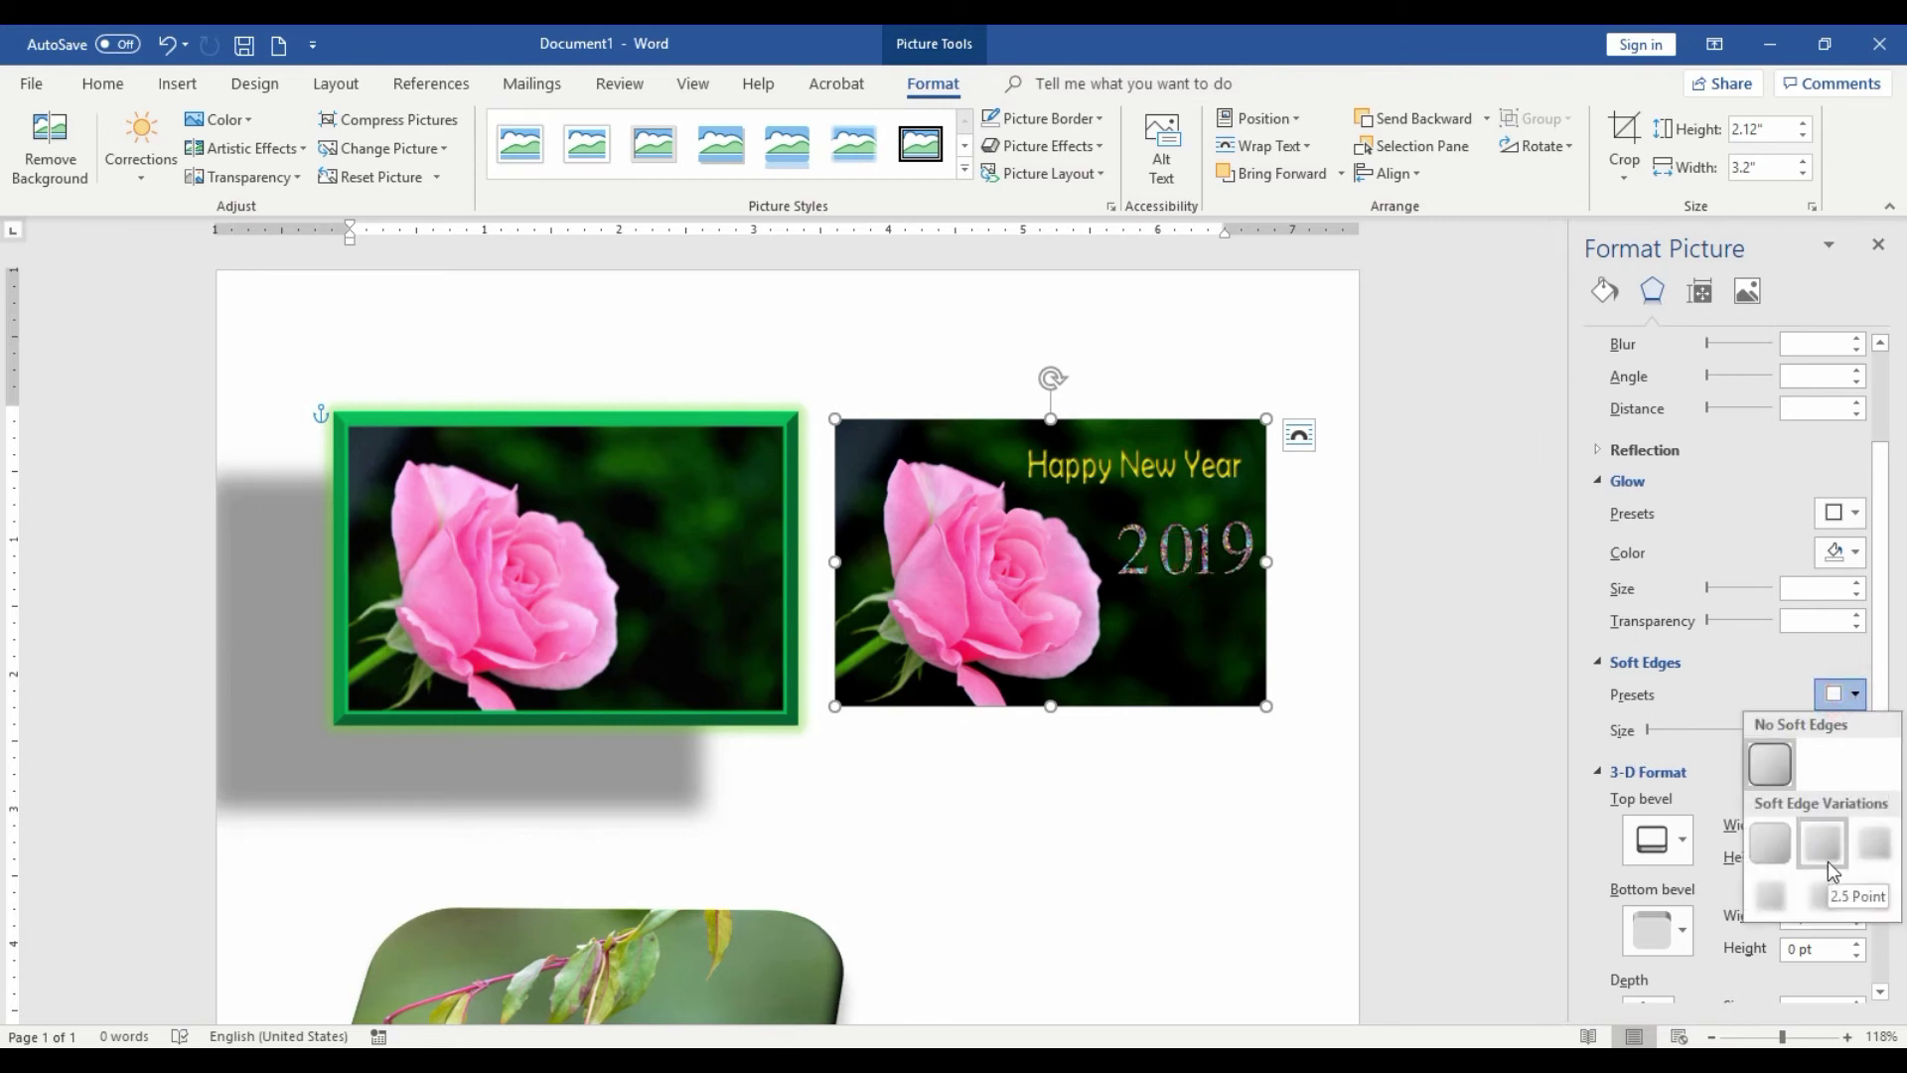
left_click(1828, 861)
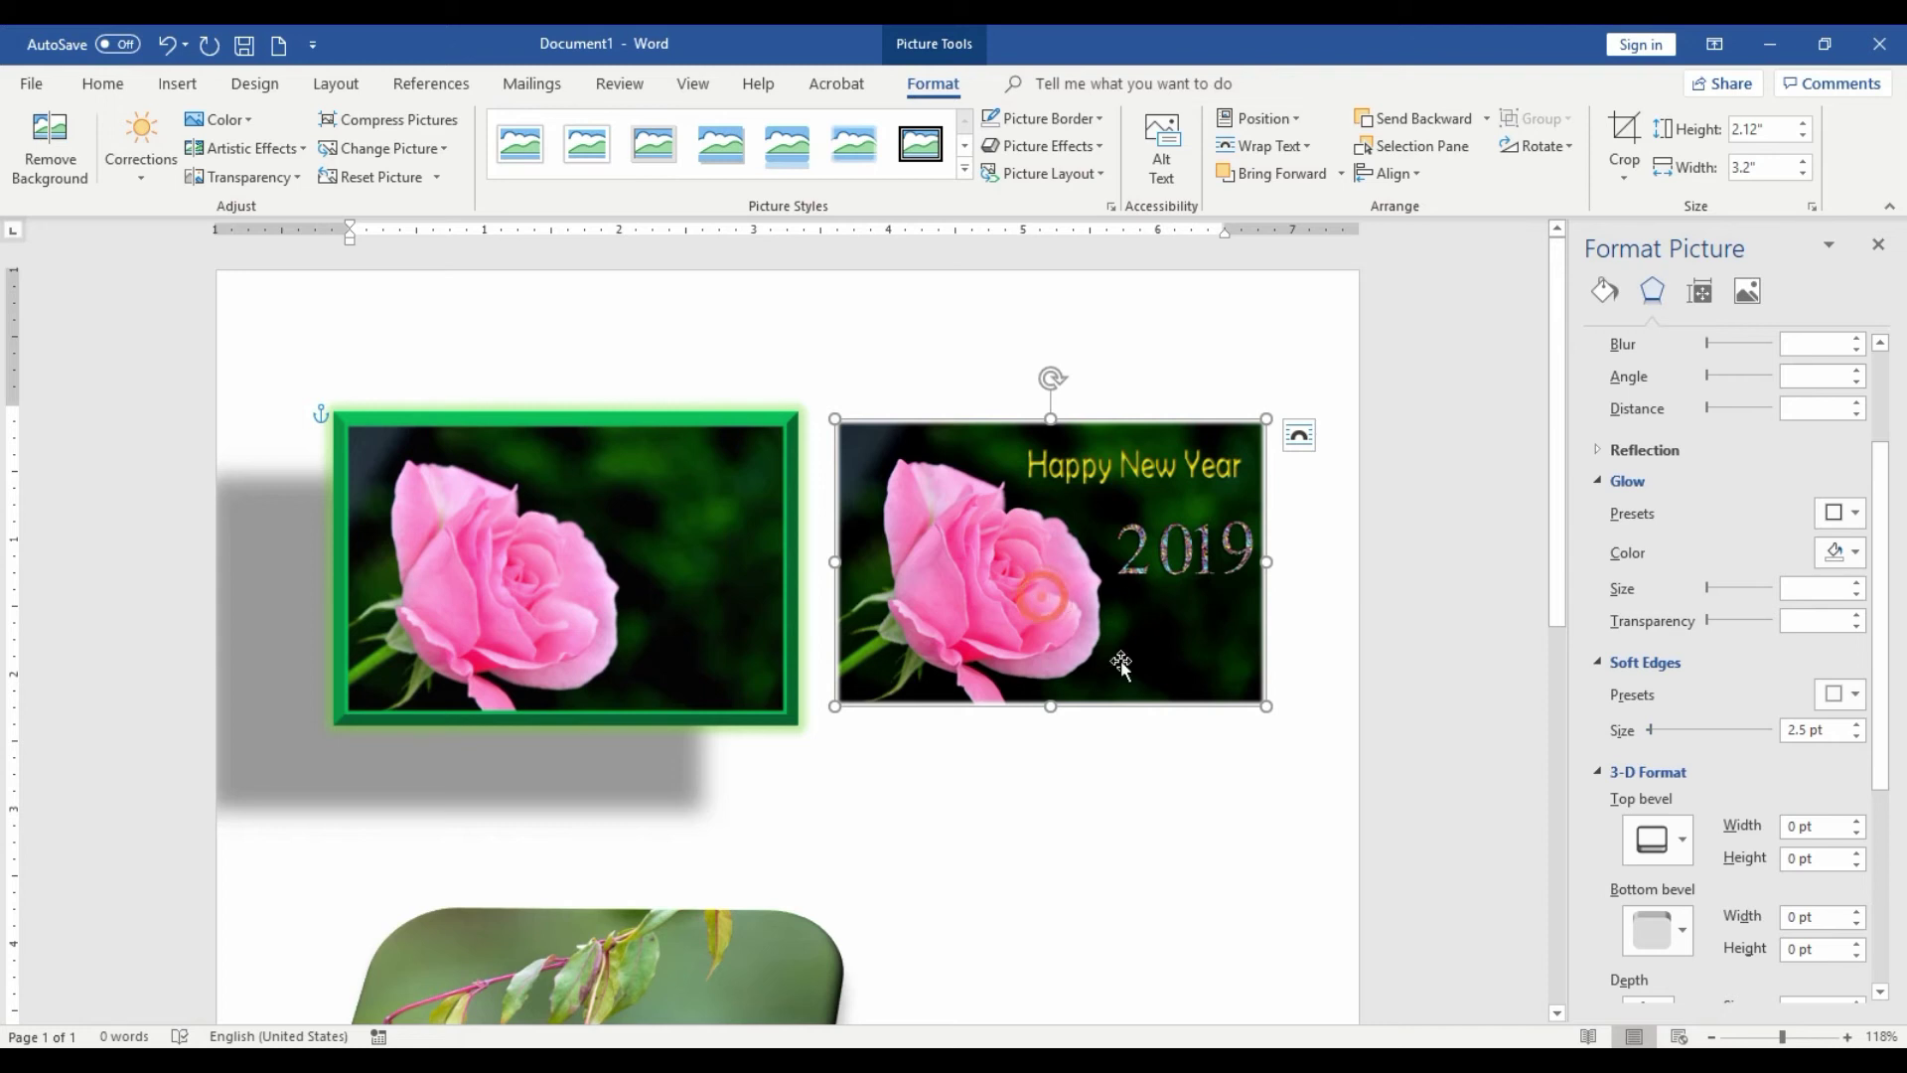
left_click(1129, 754)
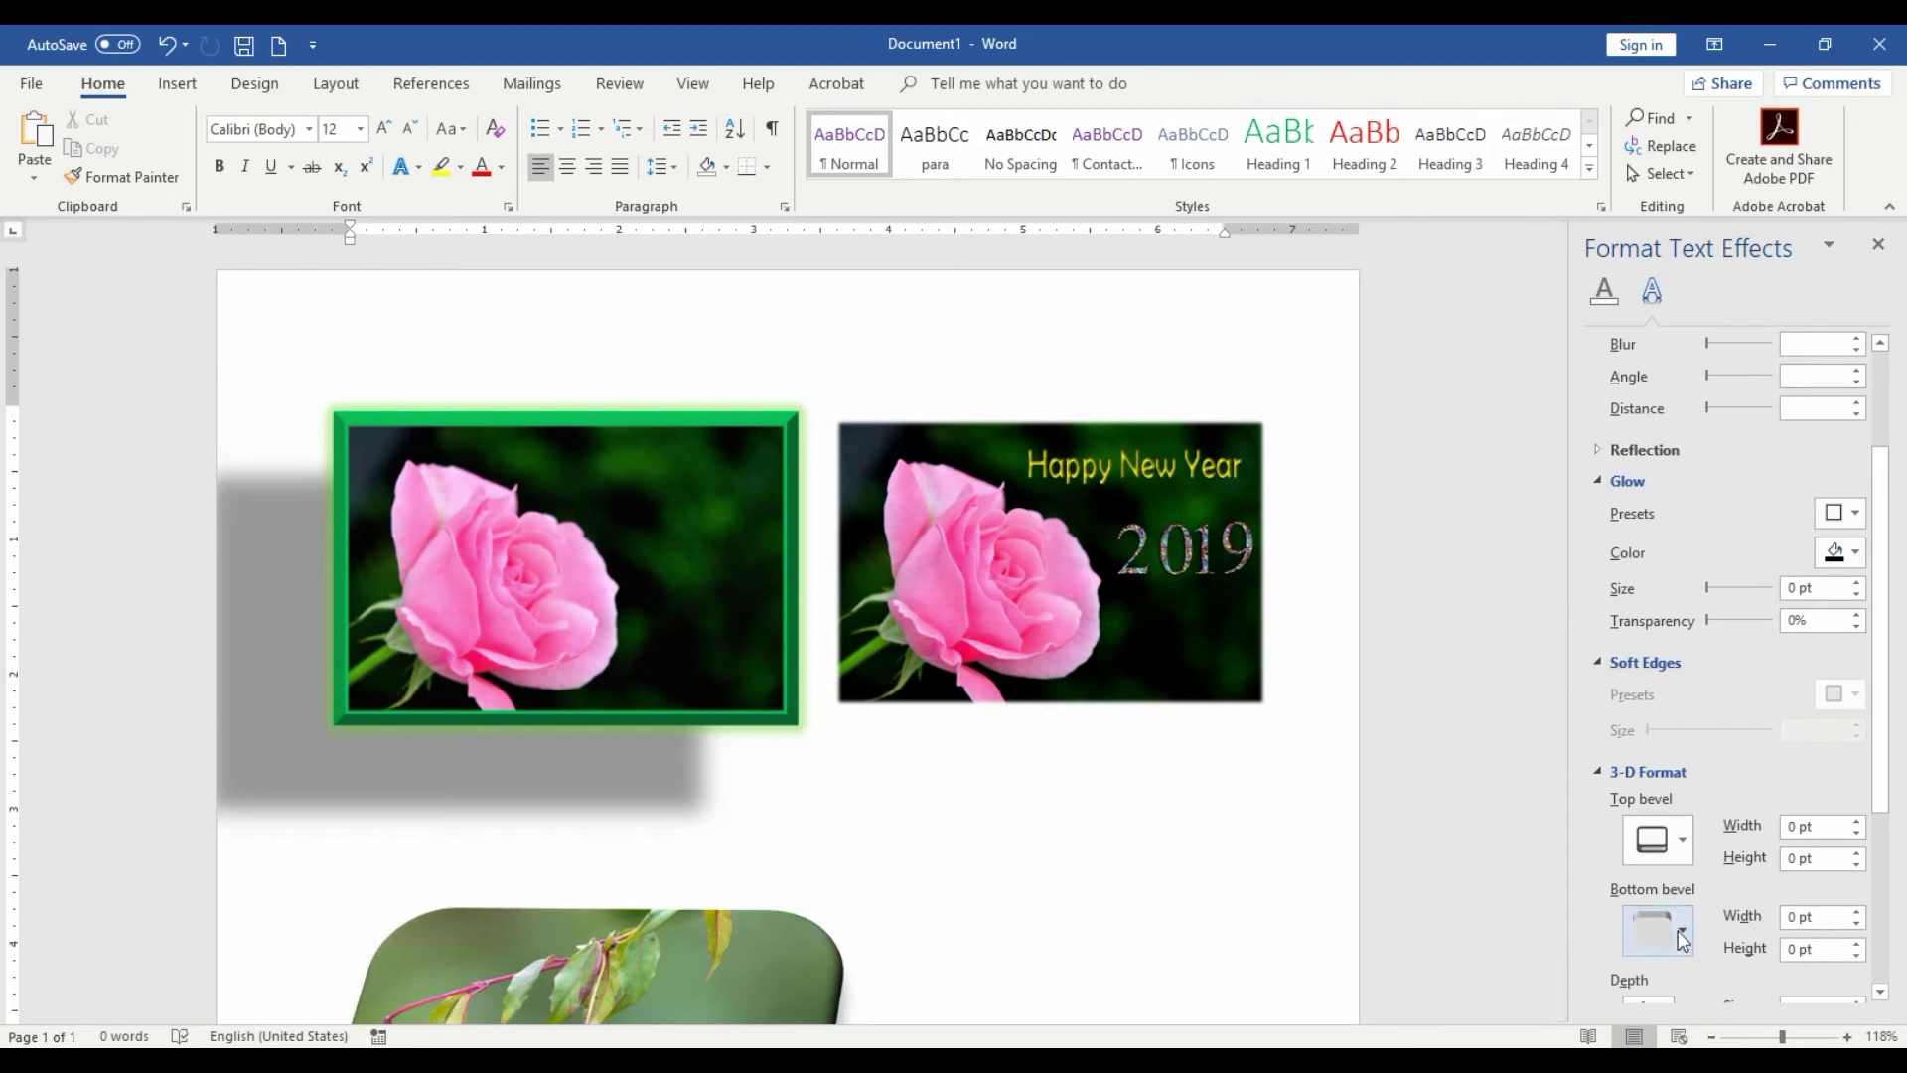
left_click(980, 516)
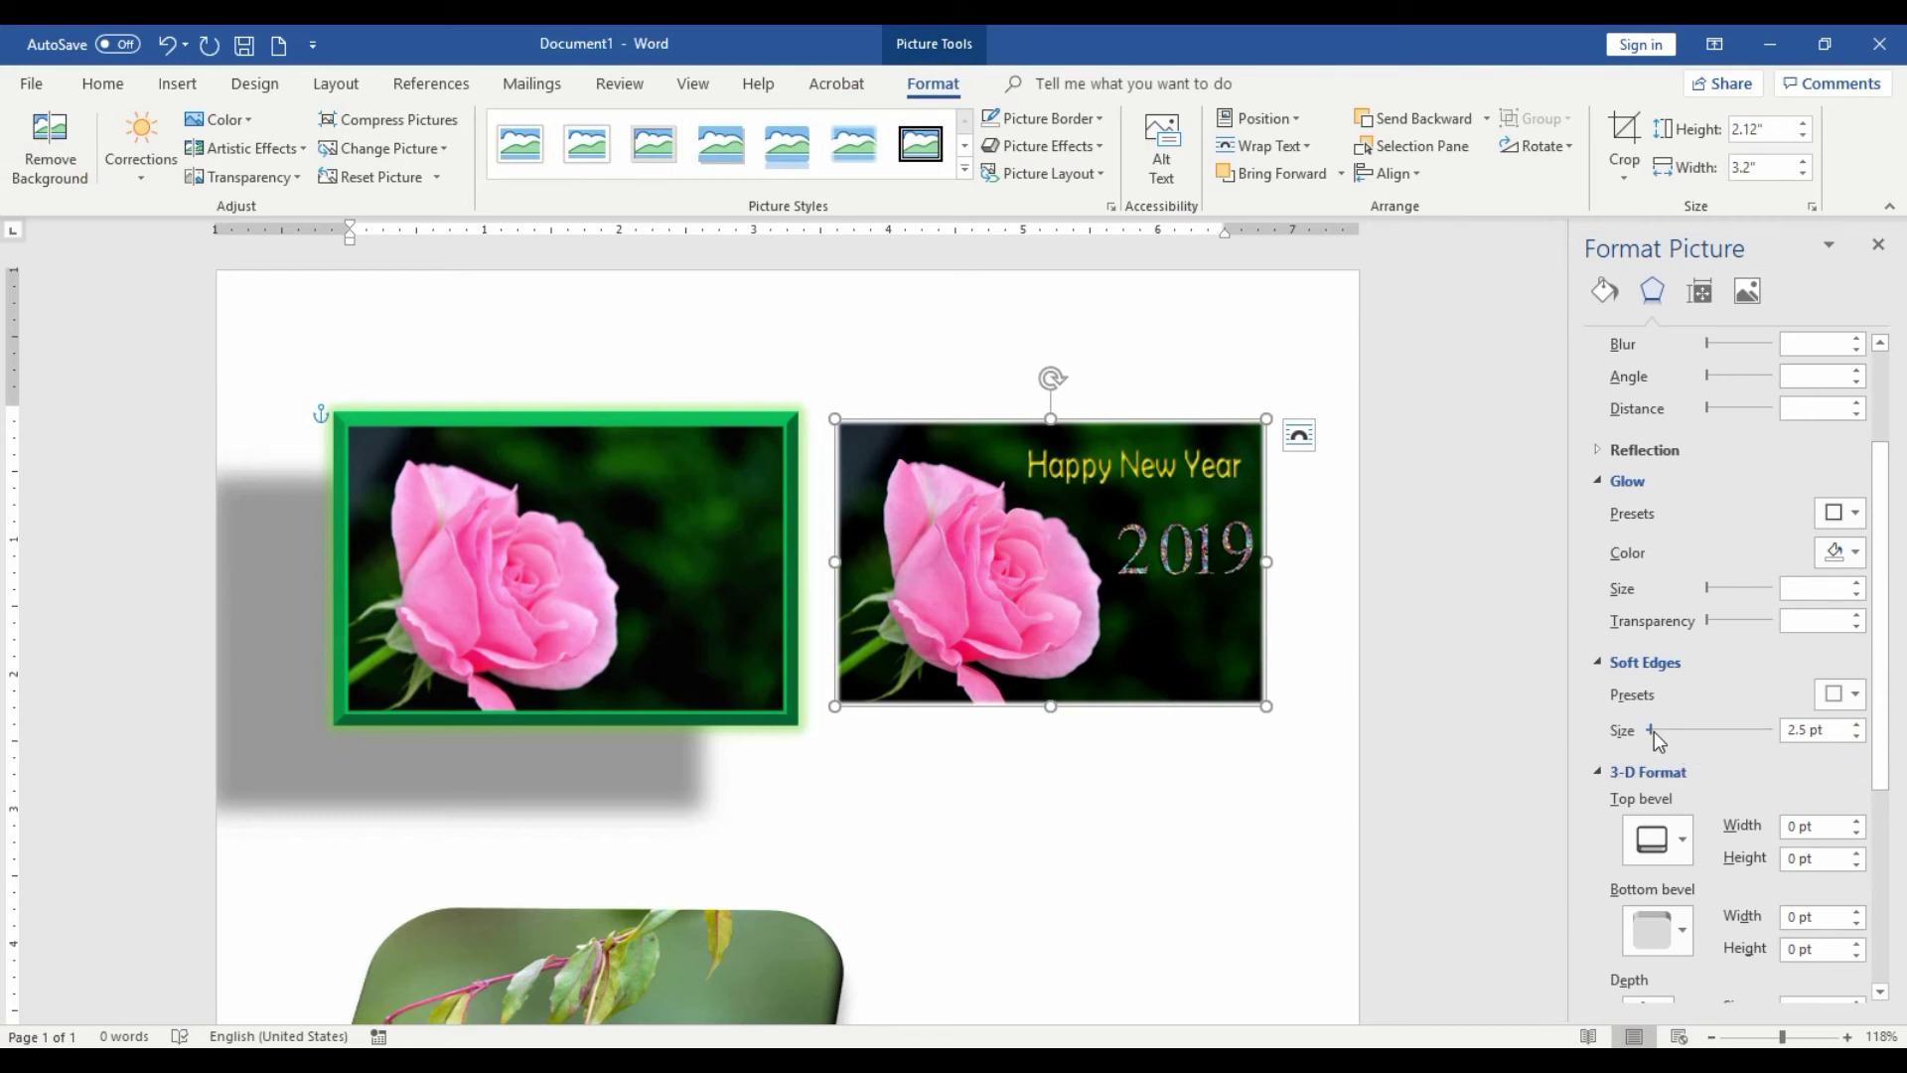
left_click_drag(1651, 731, 1648, 731)
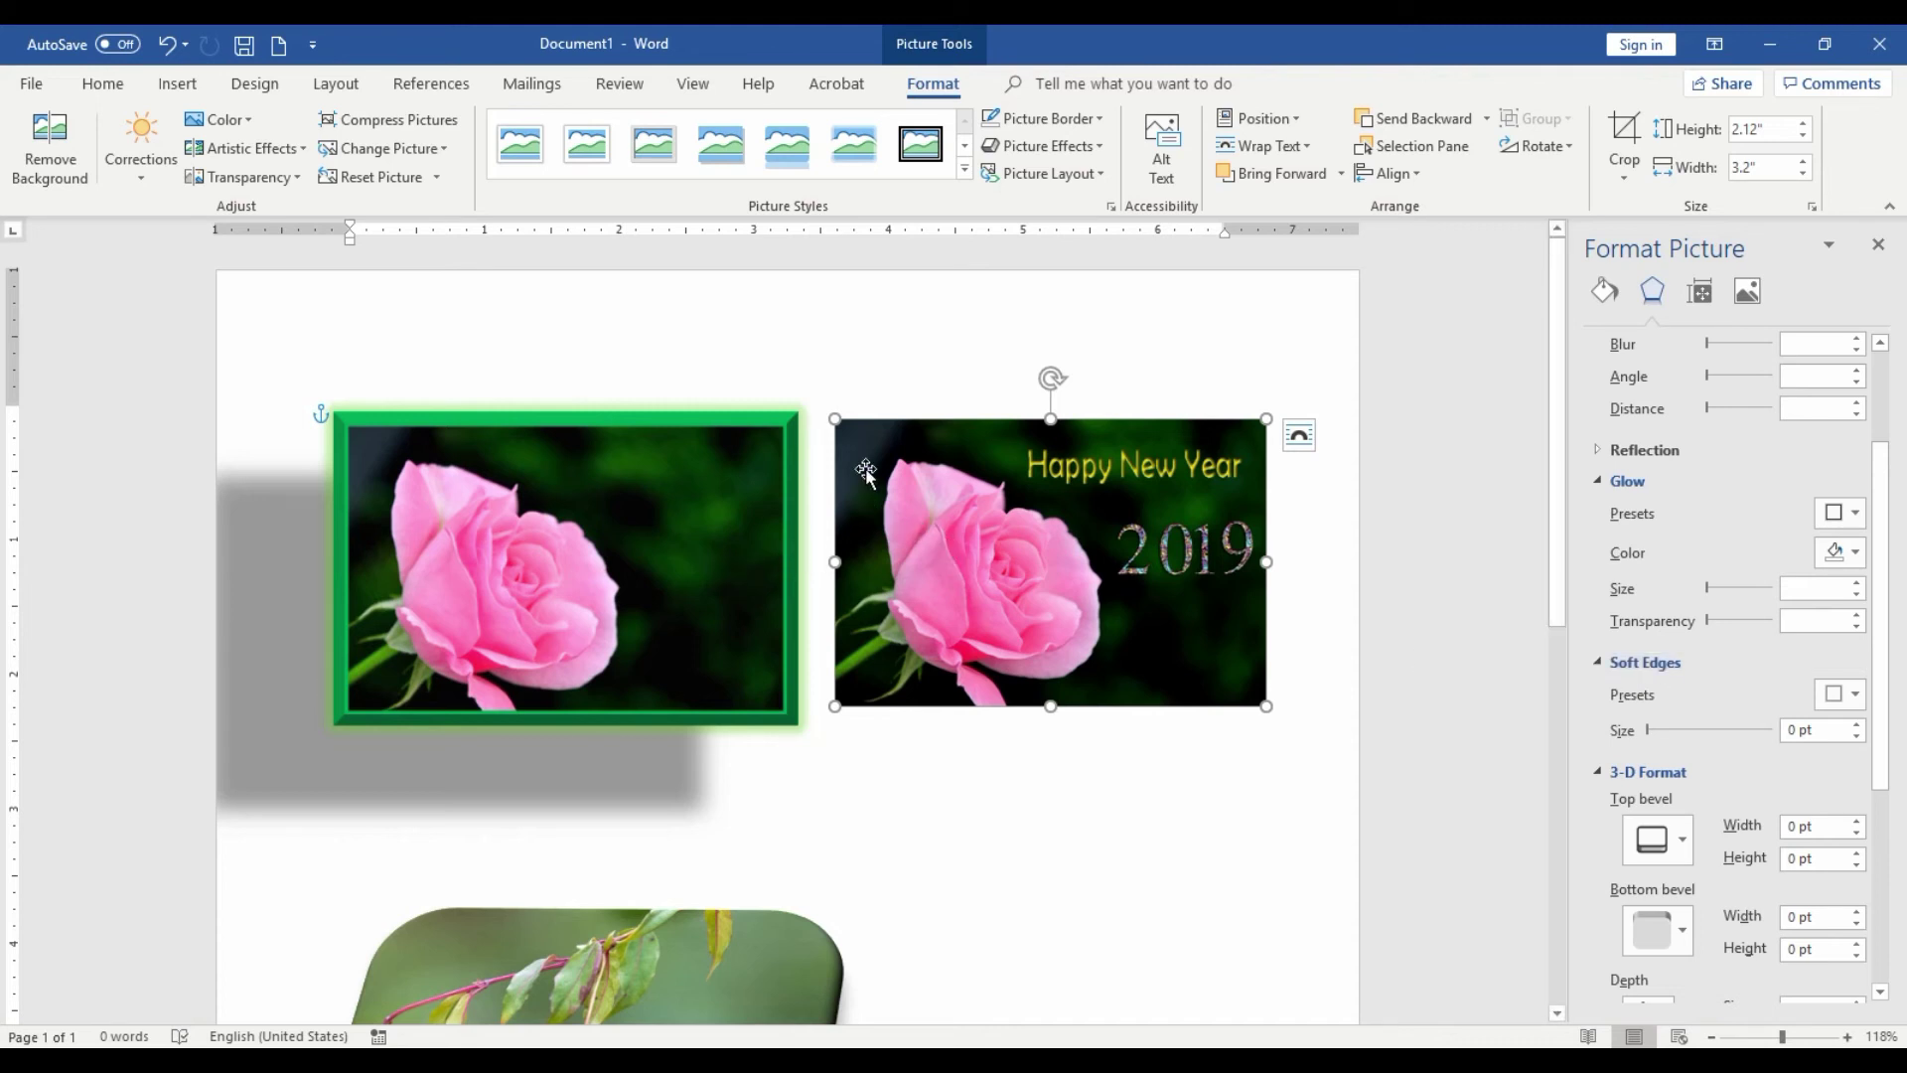
scroll(1039, 504, "down", 1)
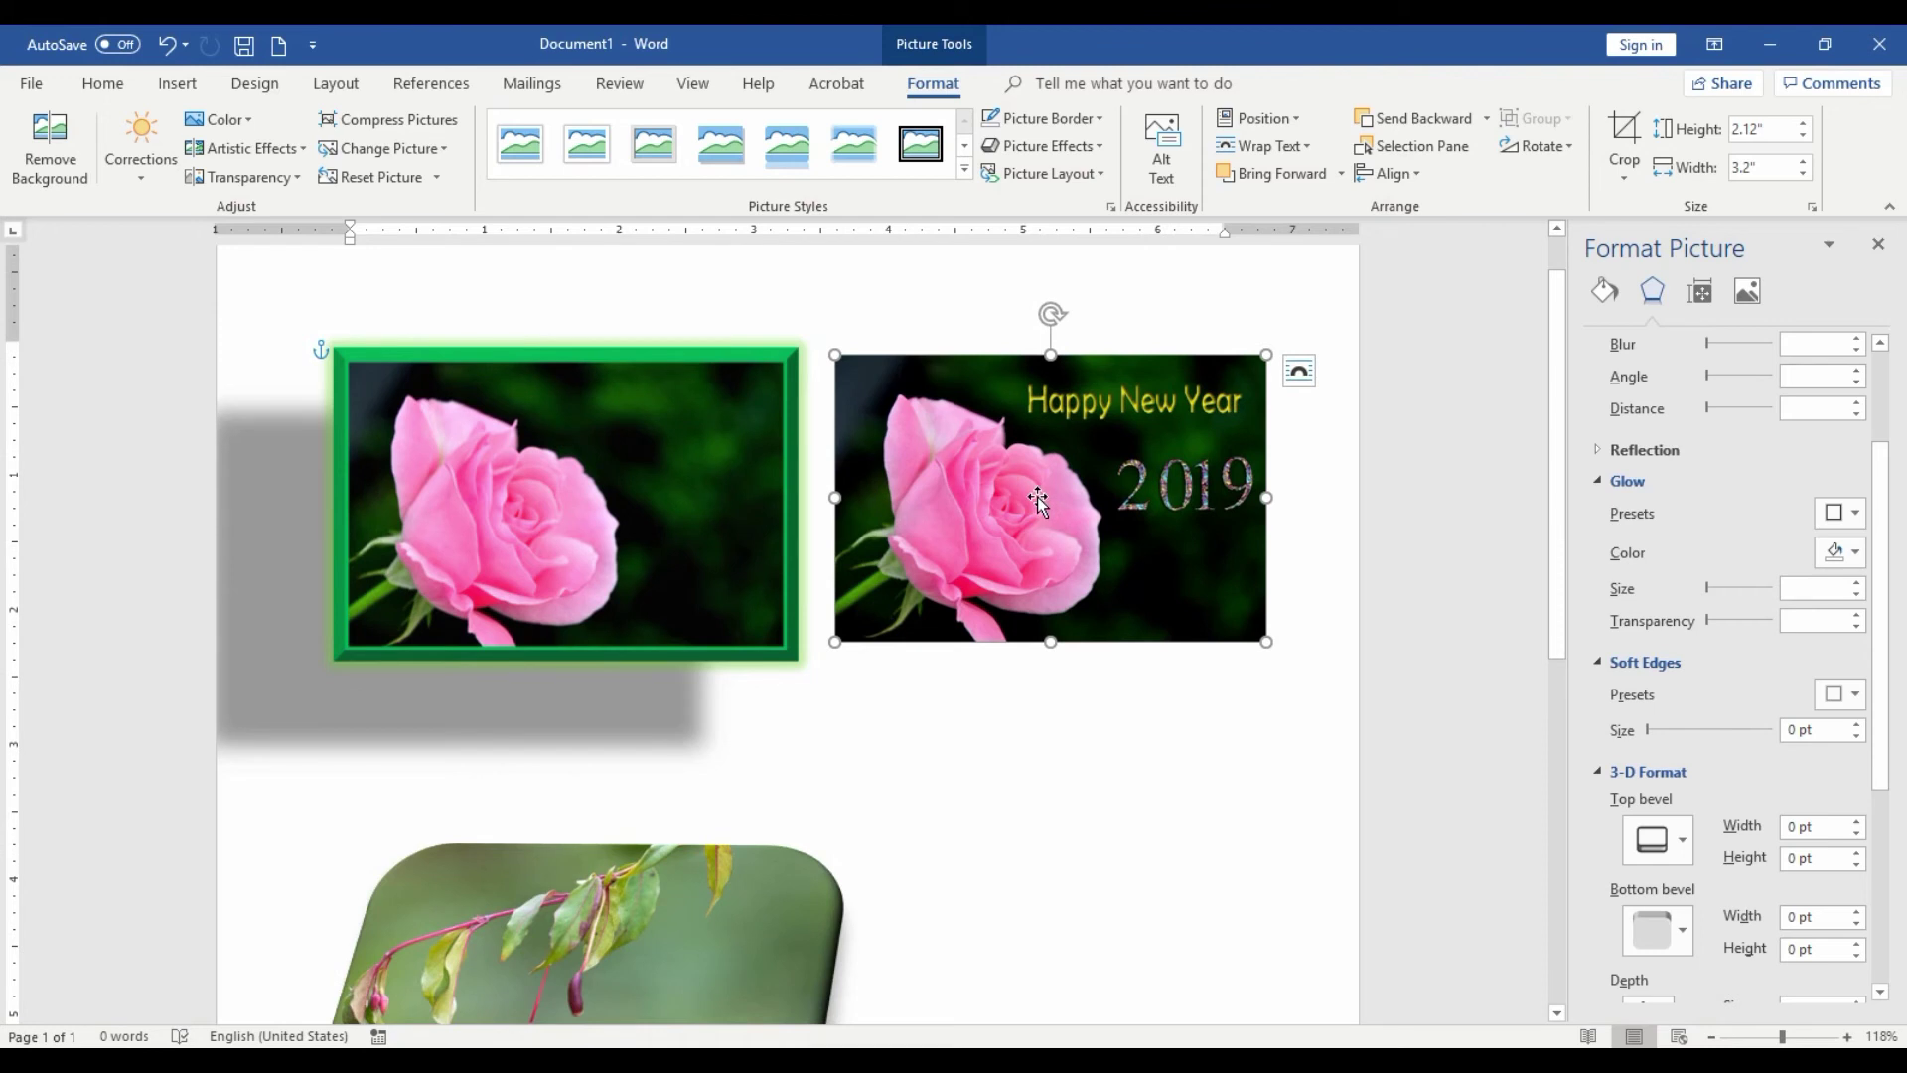
mouse_move(1645, 731)
left_mouse_down()
mouse_move(1713, 728)
mouse_move(1682, 735)
left_mouse_up()
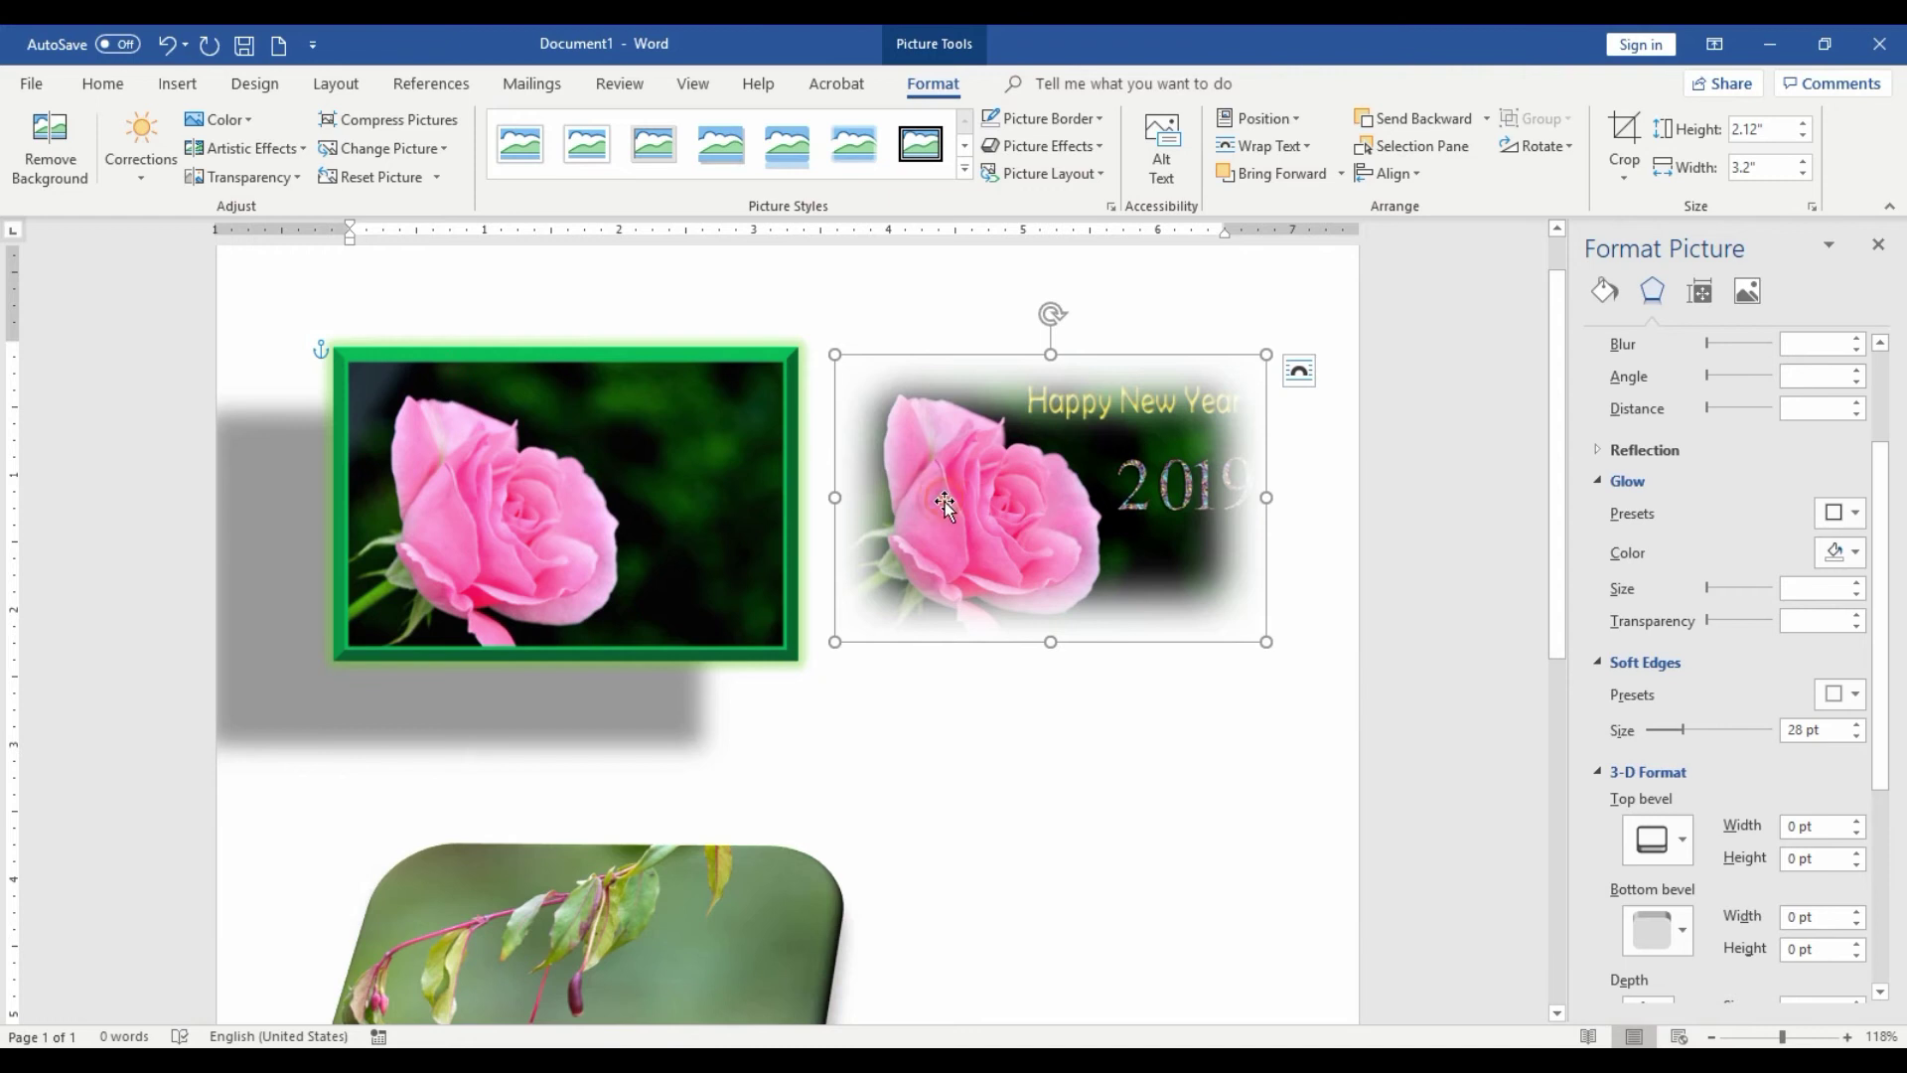
Drag the rose greeting picture onto the hummingbird card and across it
left_click_drag(944, 504, 536, 885)
scroll(599, 804, "down", 3)
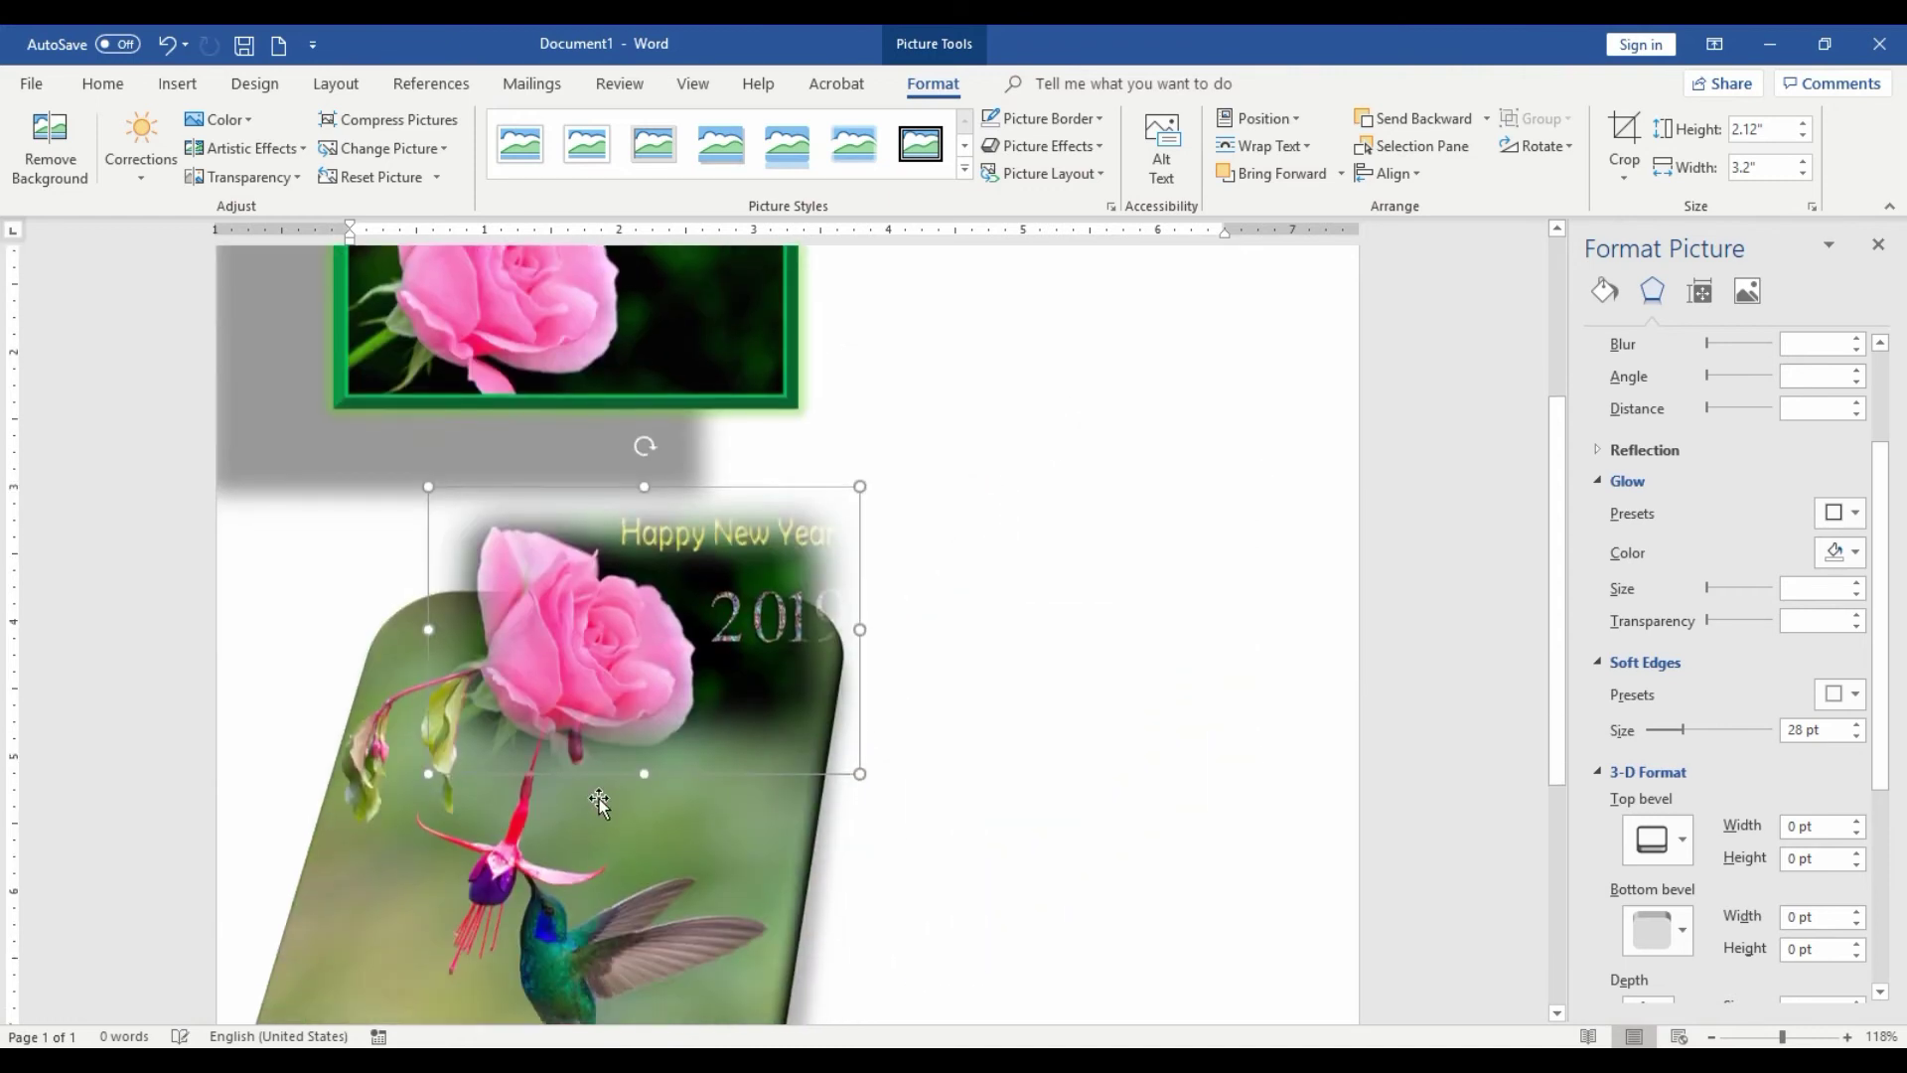
left_click_drag(583, 689, 519, 692)
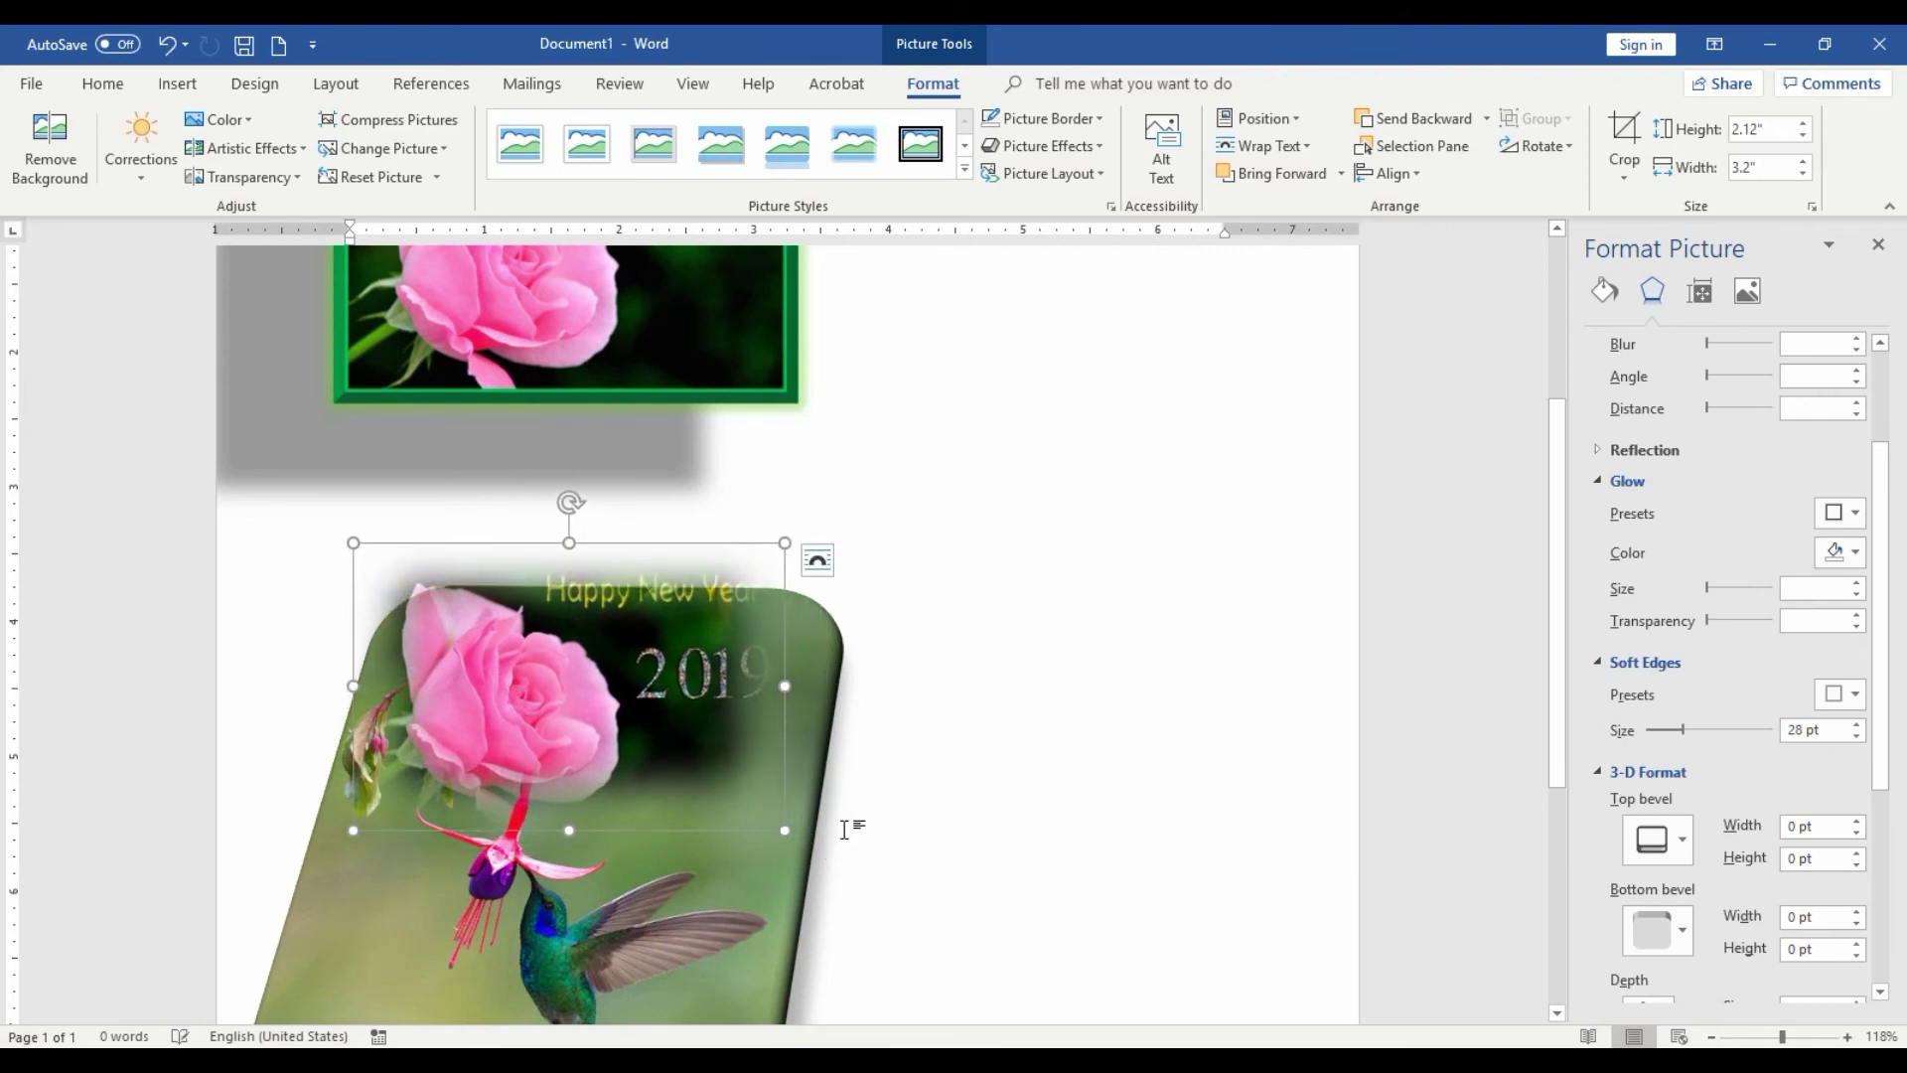
scroll(845, 829, "down", 2)
left_click_drag(503, 512, 497, 535)
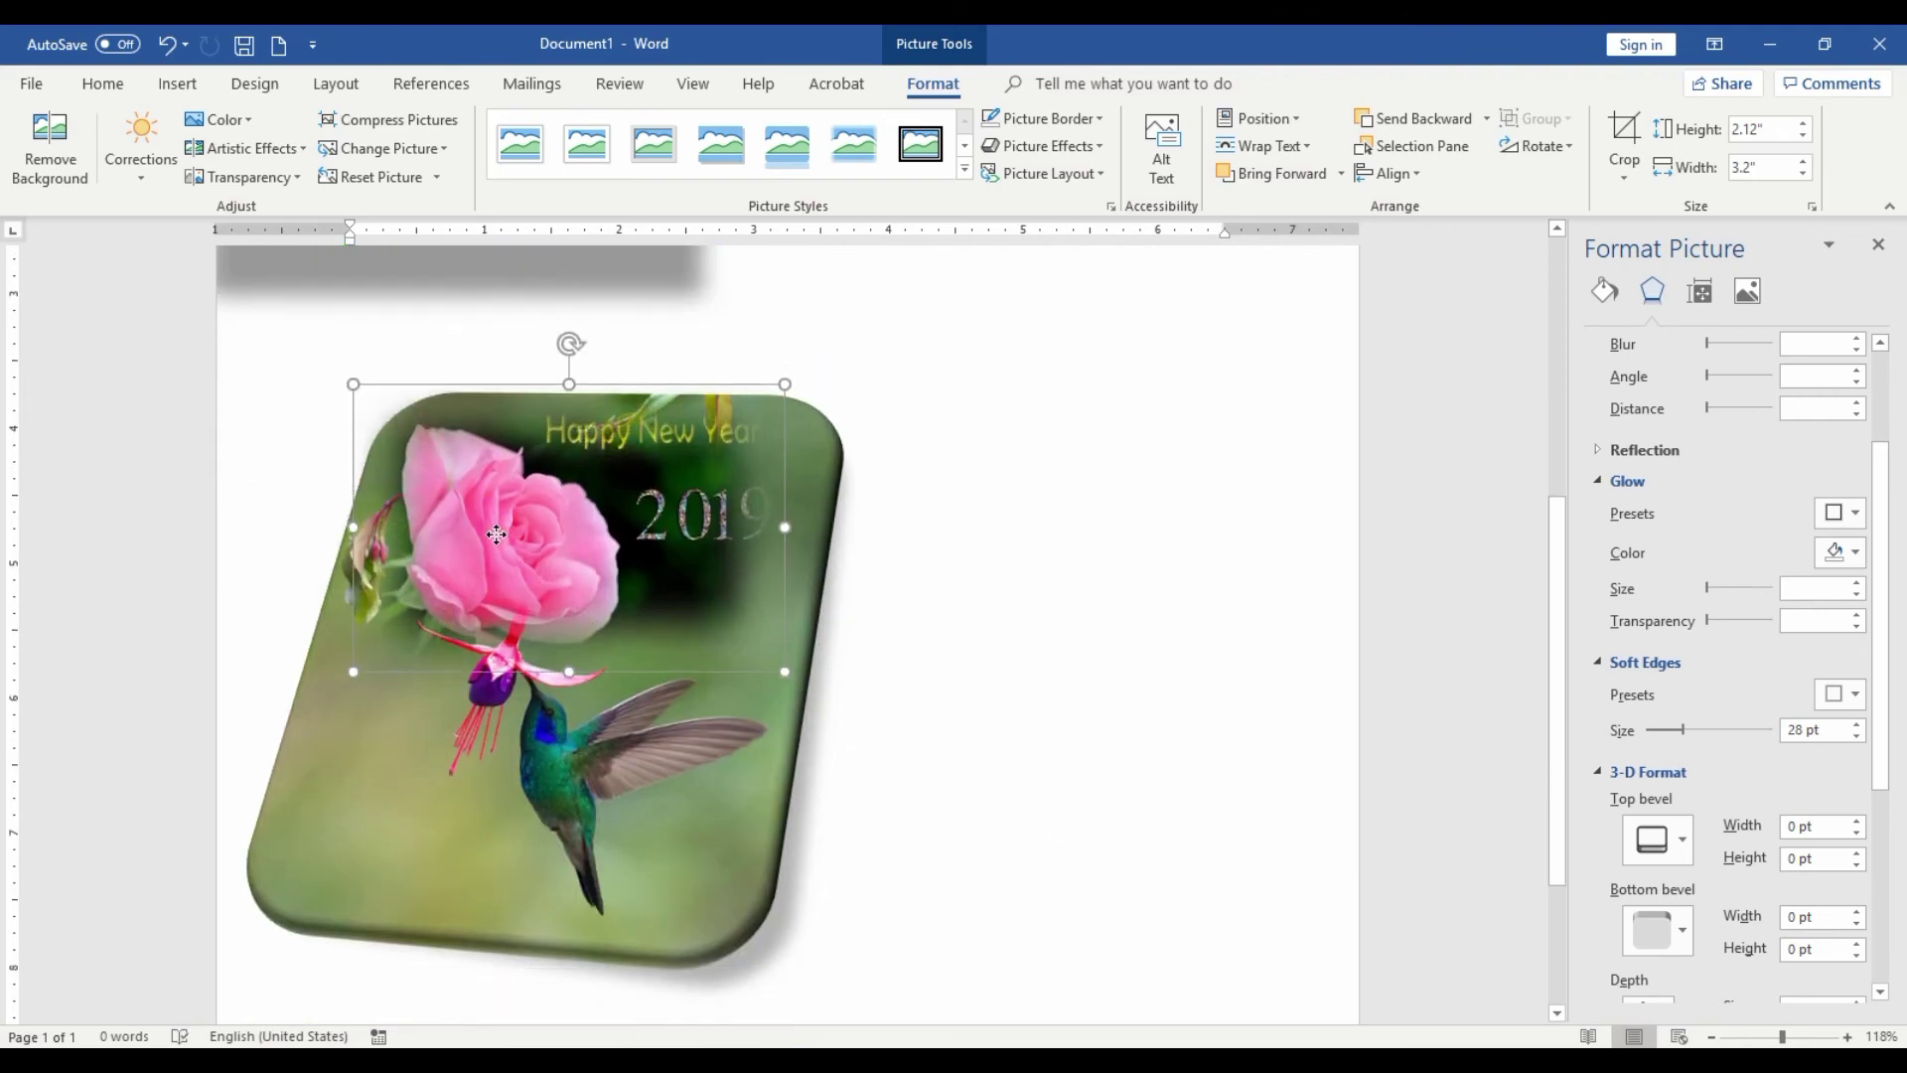
left_click(1009, 771)
scroll(647, 795, "down", 2)
scroll(641, 800, "down", 2)
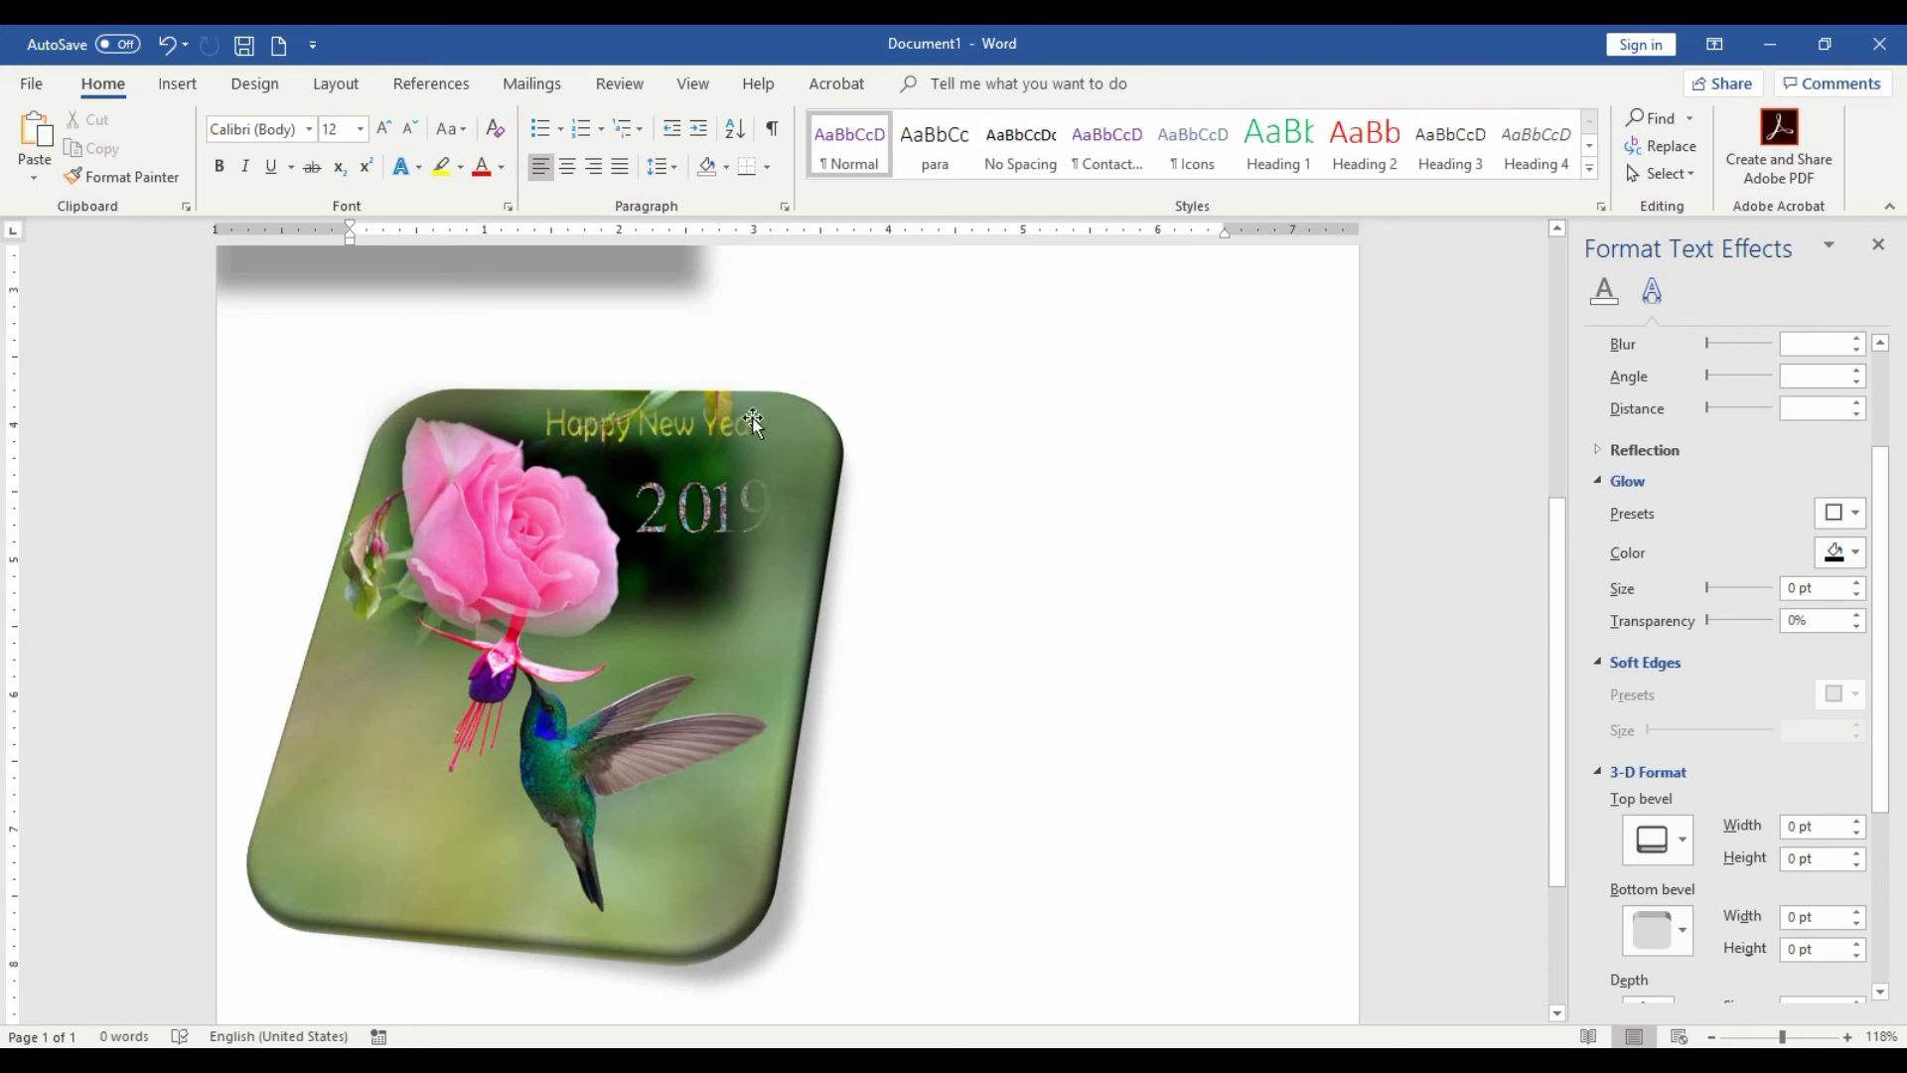
left_click_drag(497, 536, 753, 504)
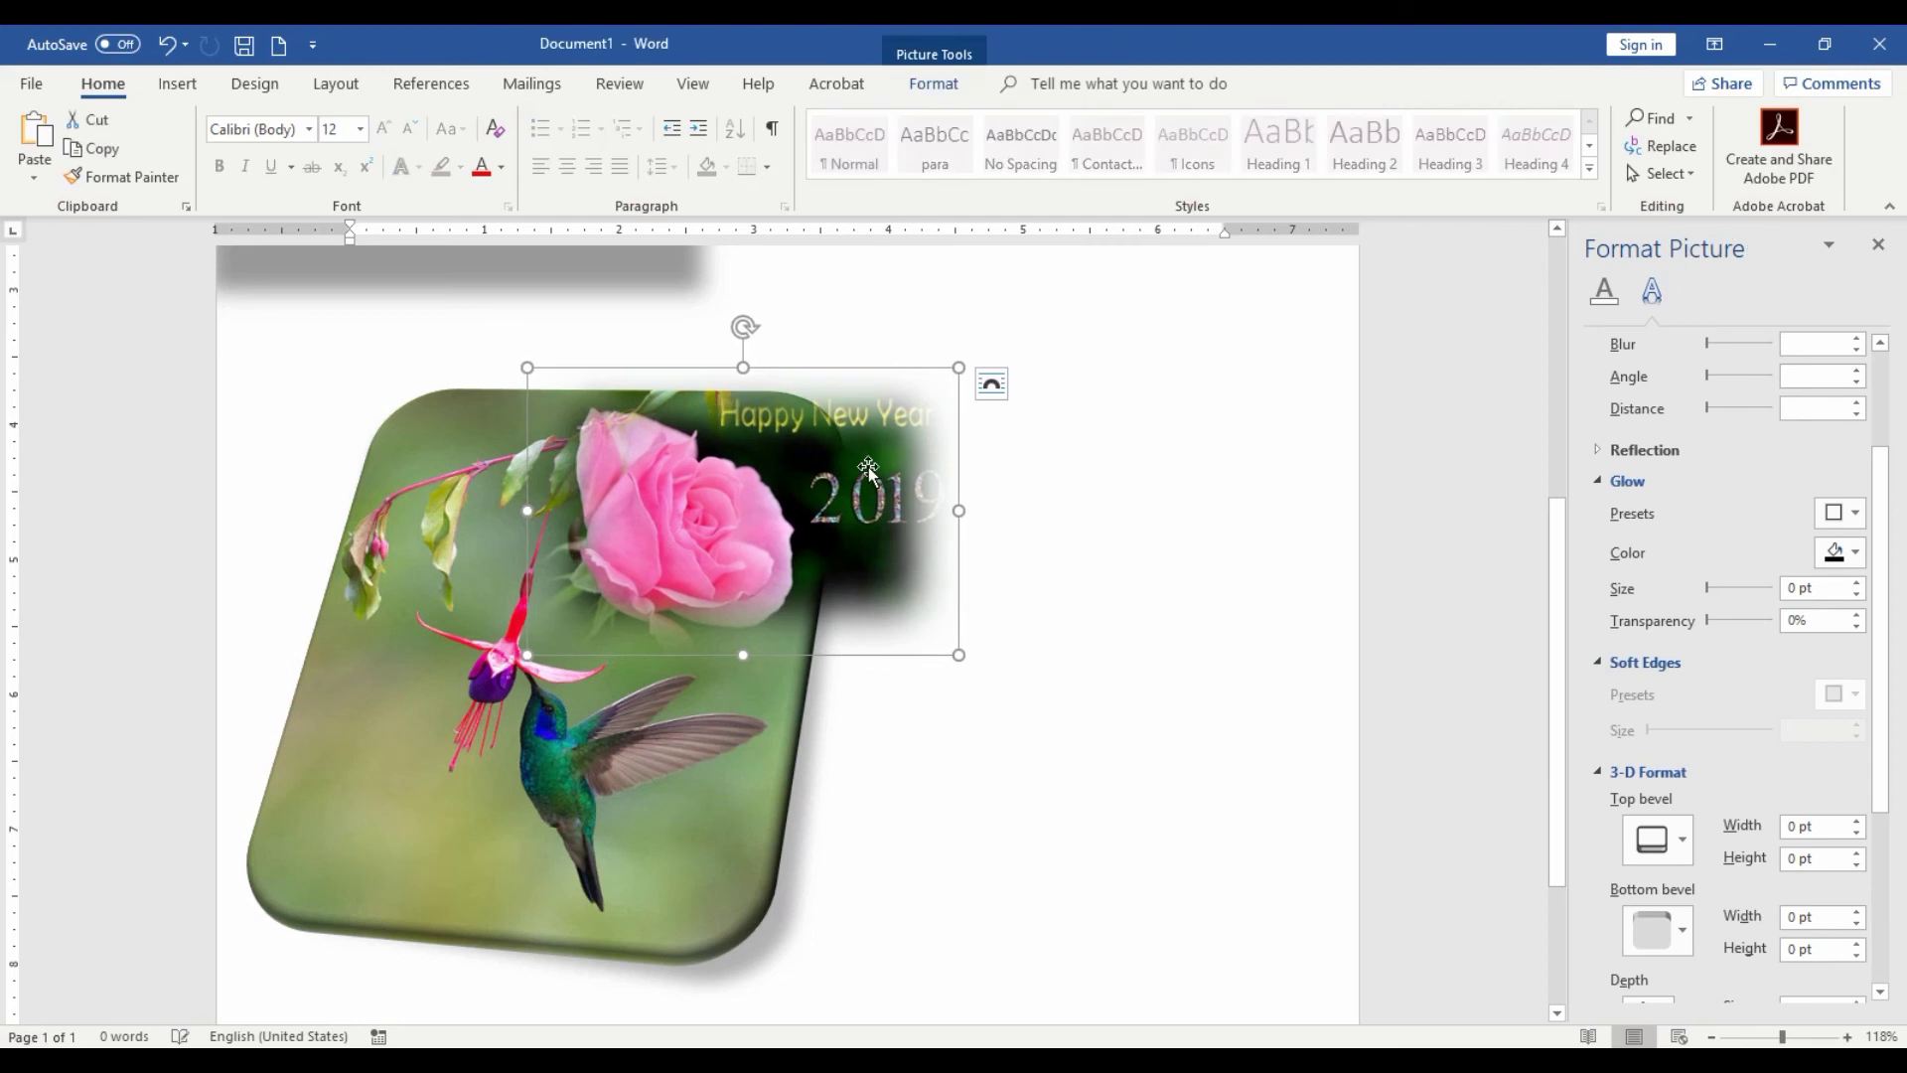
Enter and exit crop mode on the rose greeting picture
left_click(933, 83)
left_click(1625, 168)
left_click(1679, 223)
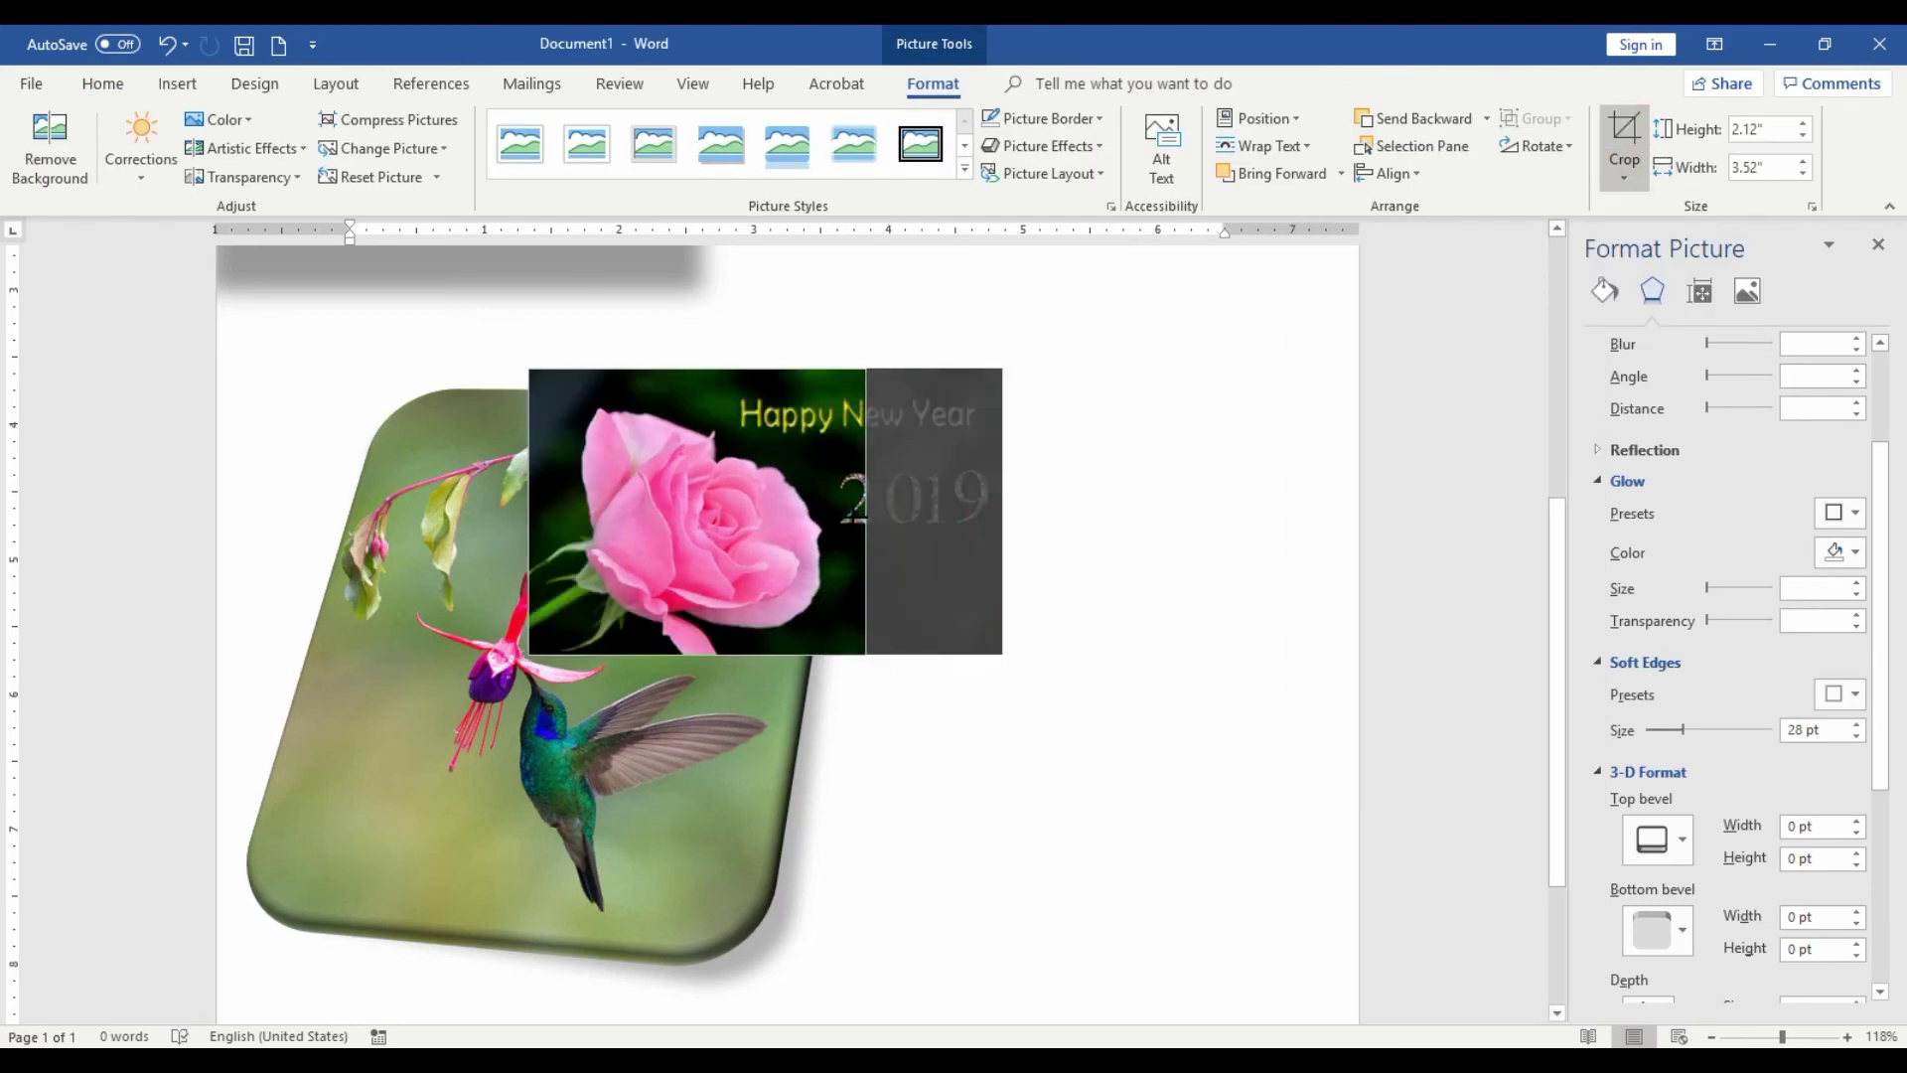
left_click(660, 758)
scroll(659, 758, "up", 2)
left_click(676, 745)
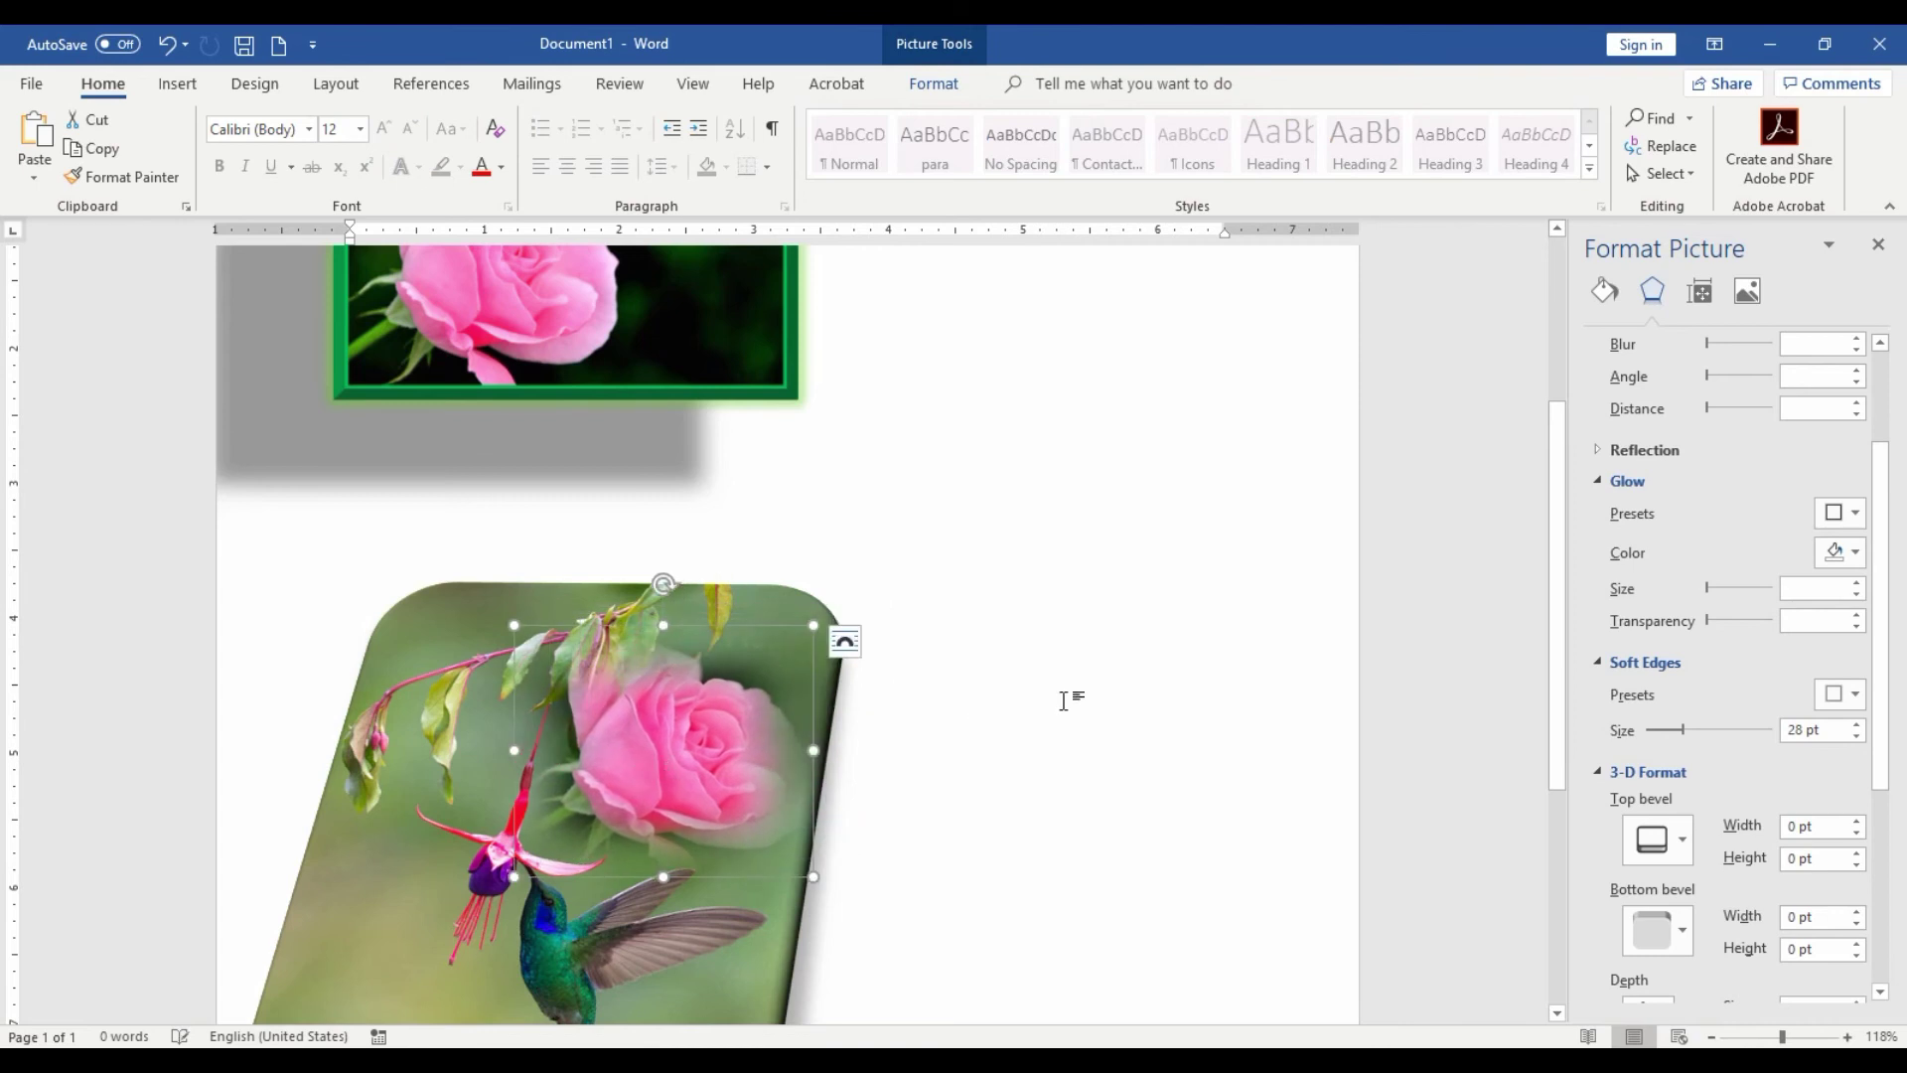
Move the rose picture to overlap the hummingbird photo's lower left, then deselect it
left_click(931, 729)
scroll(931, 729, "down", 5)
scroll(1093, 746, "up", 2)
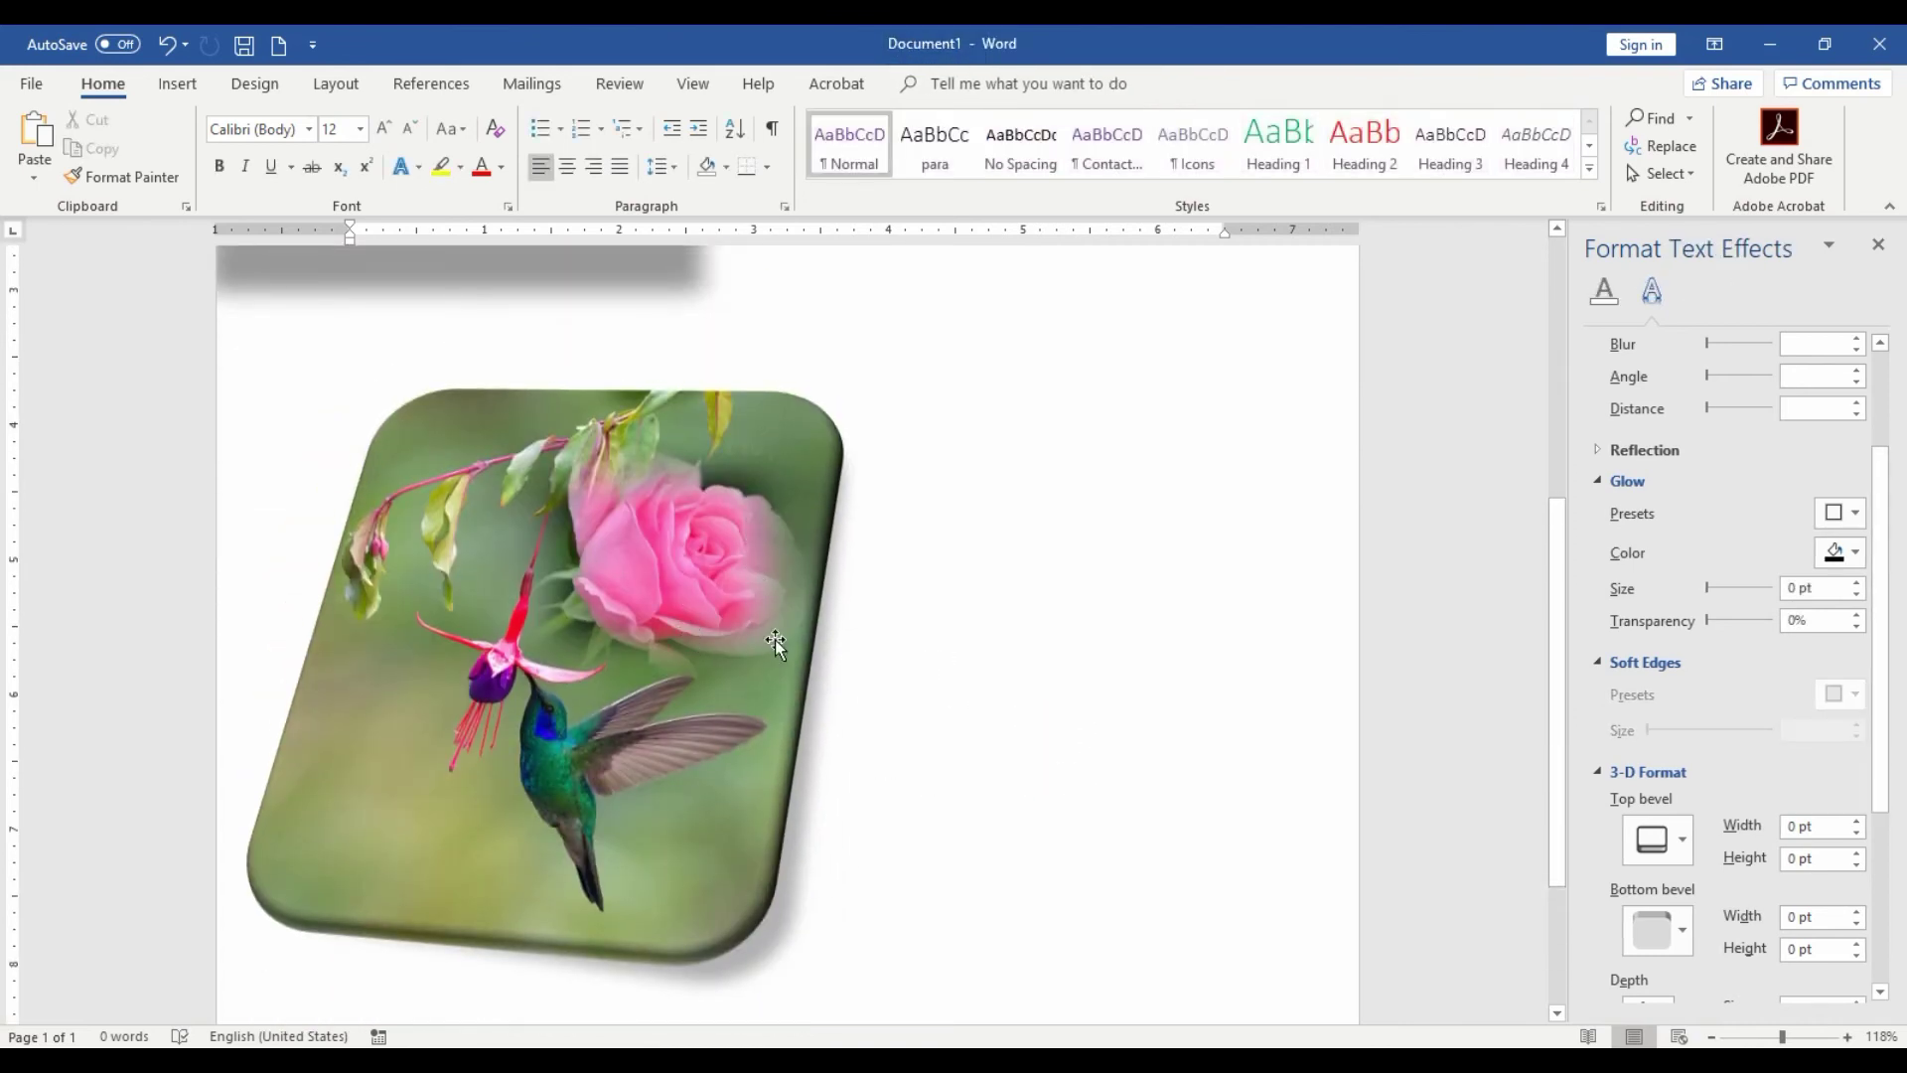
left_click(718, 557)
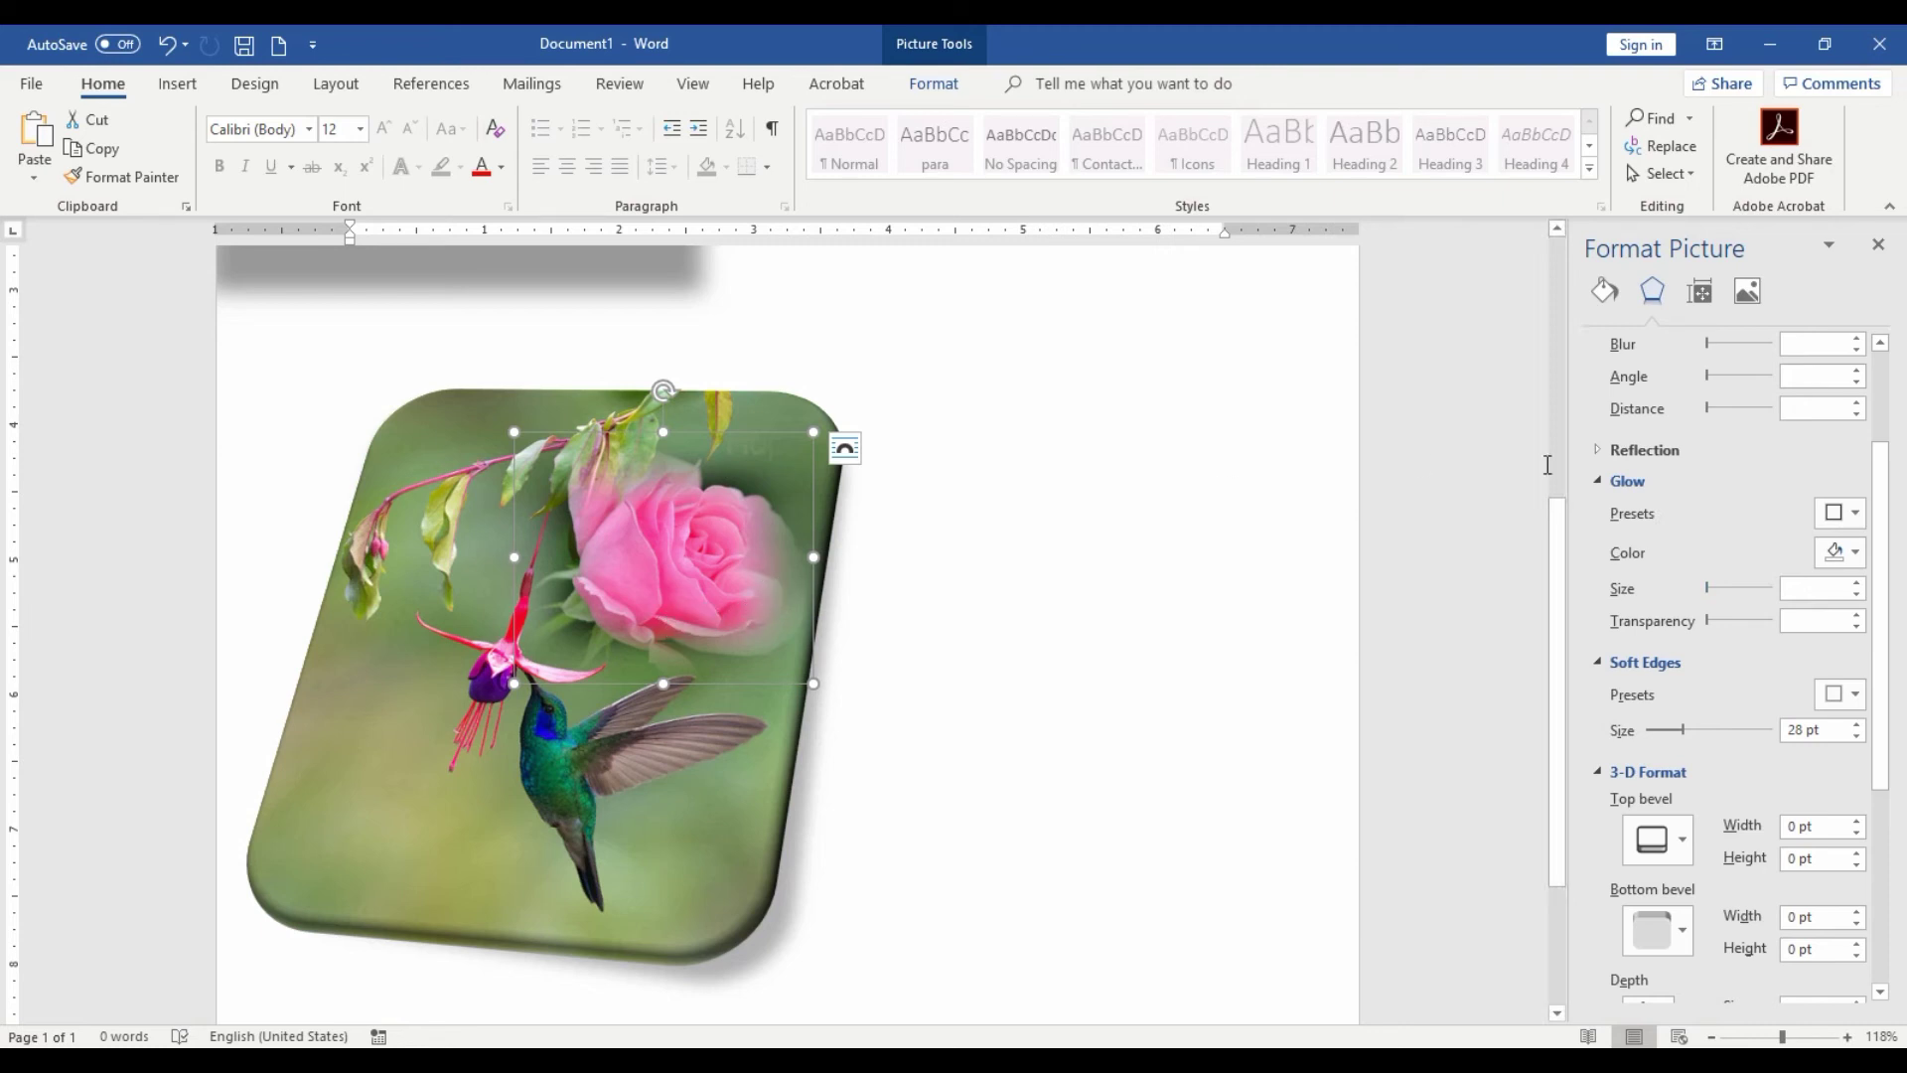
scroll(618, 667, "up", 1)
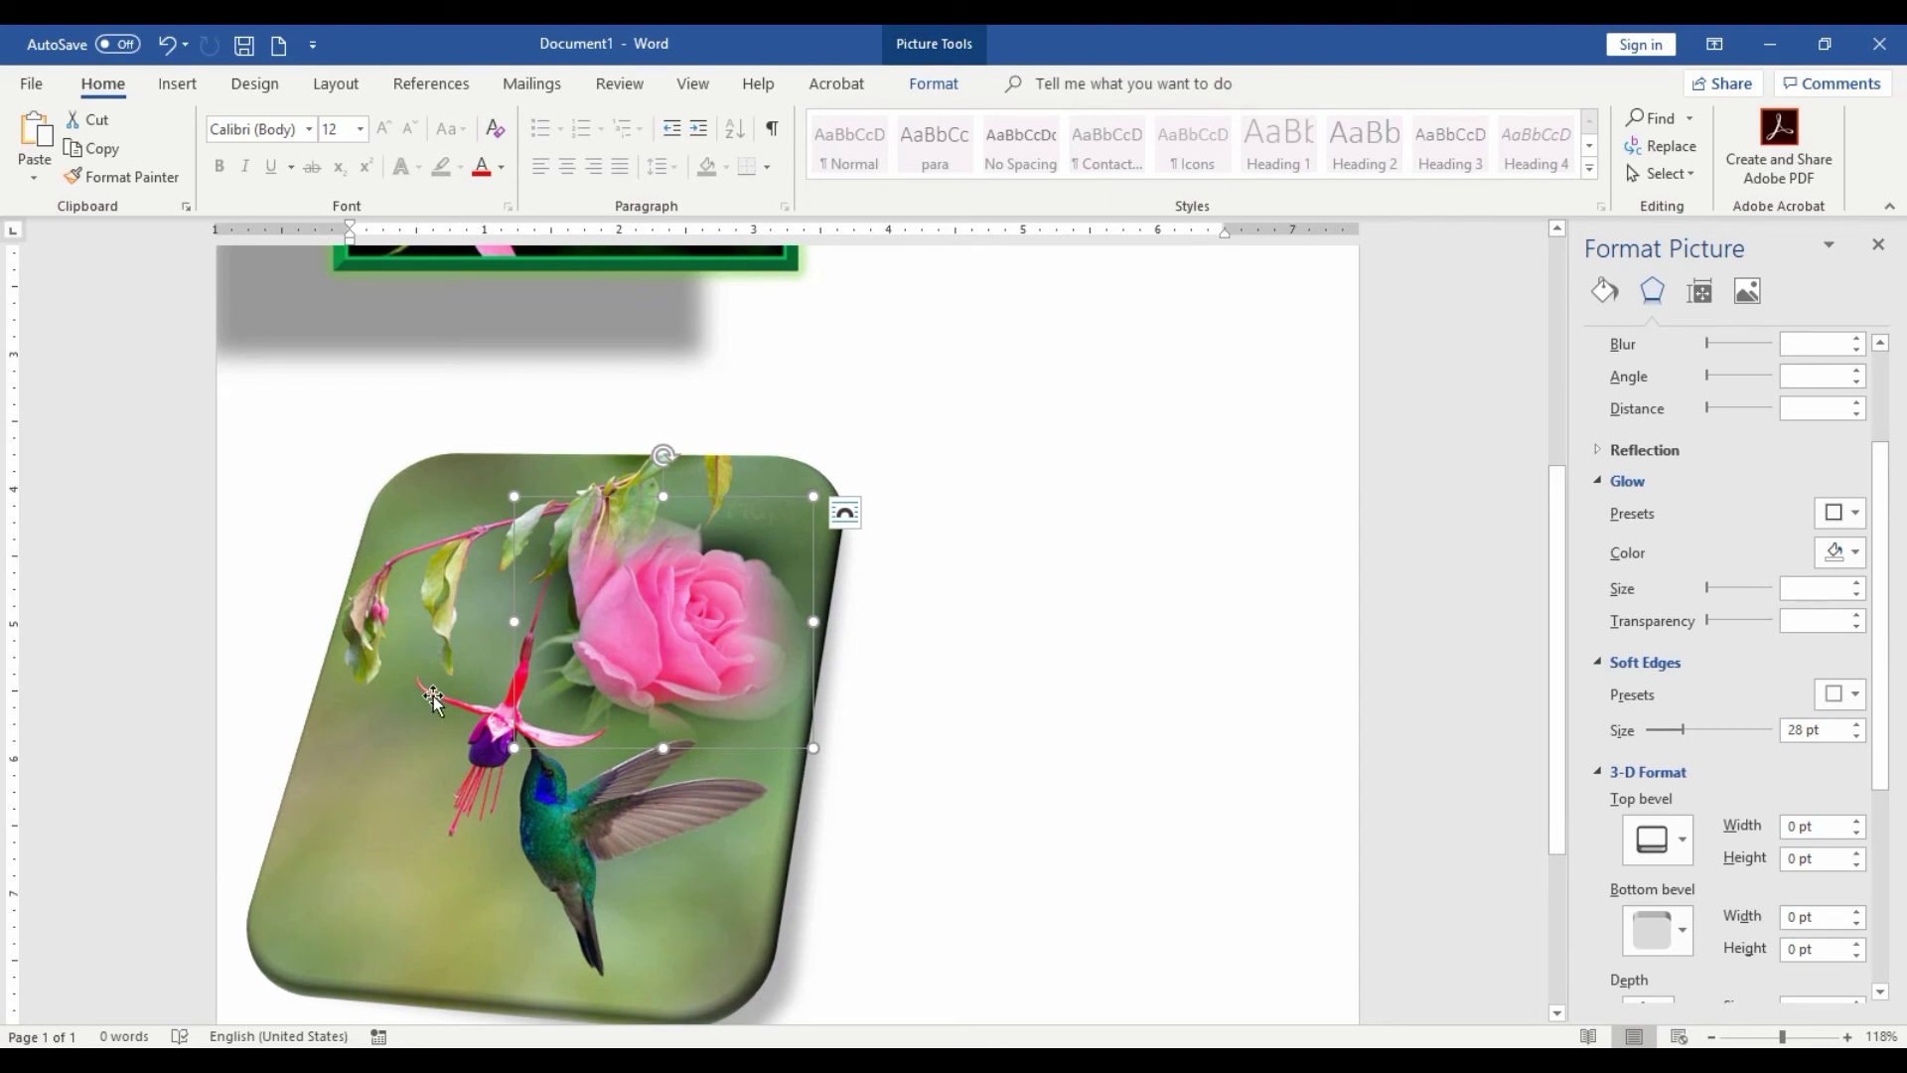
left_click_drag(706, 625, 408, 847)
left_click(1006, 792)
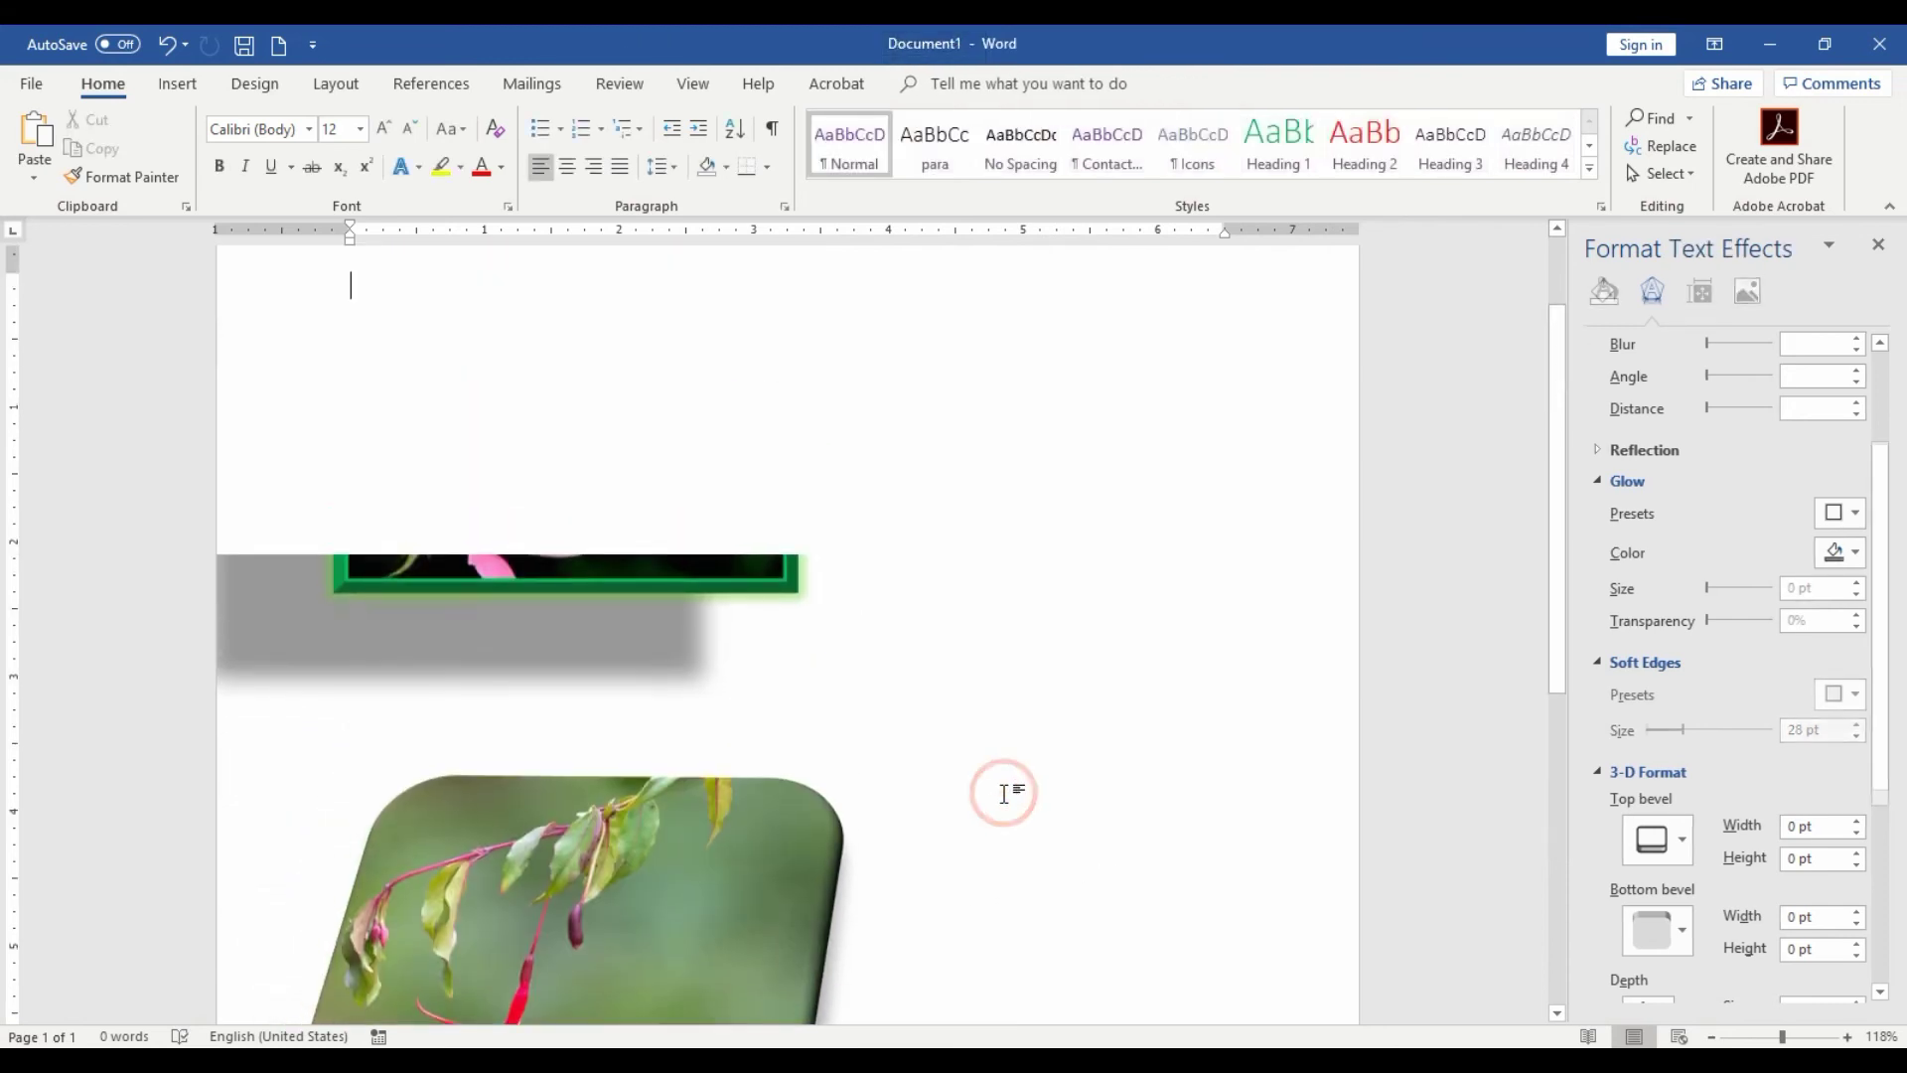
Preview bevel effects on the framed rose, then drag the soft-edged rose to its right
scroll(1006, 785, "down", 5)
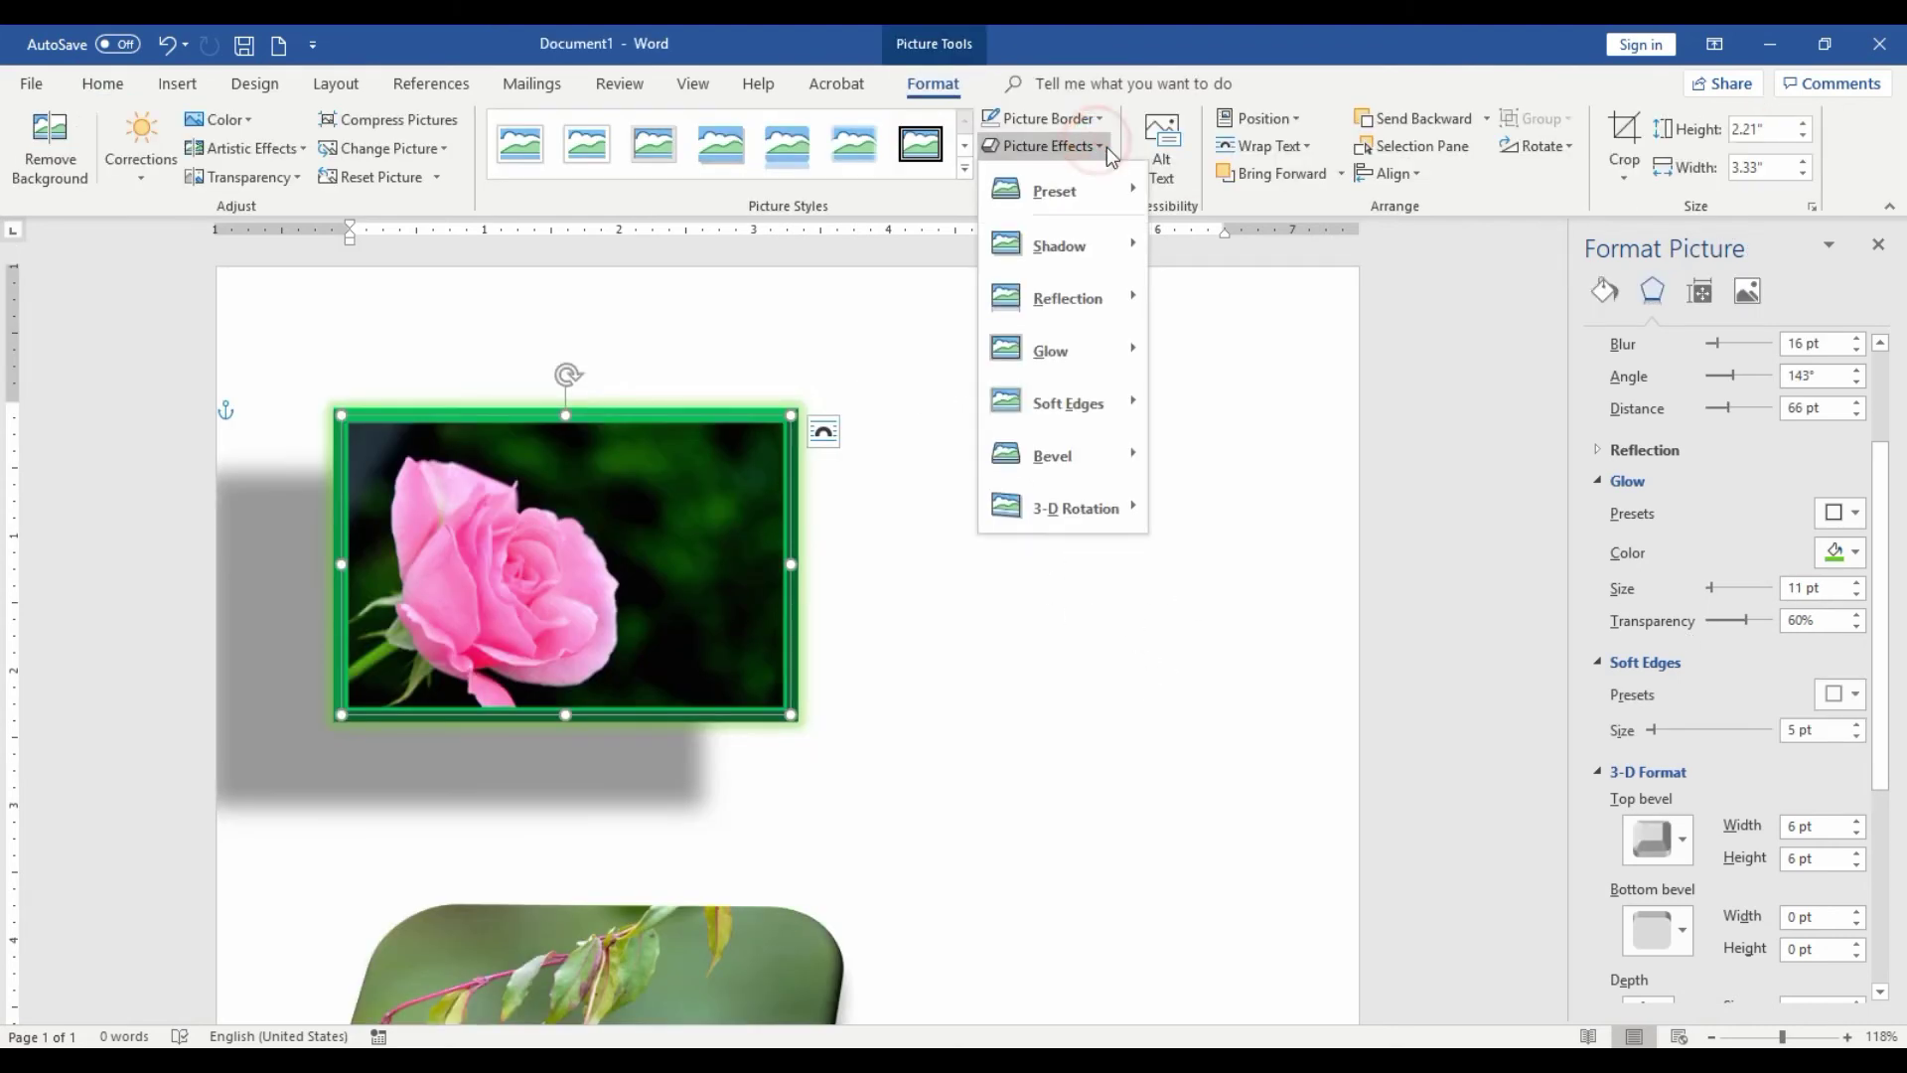
mouse_move(1123, 455)
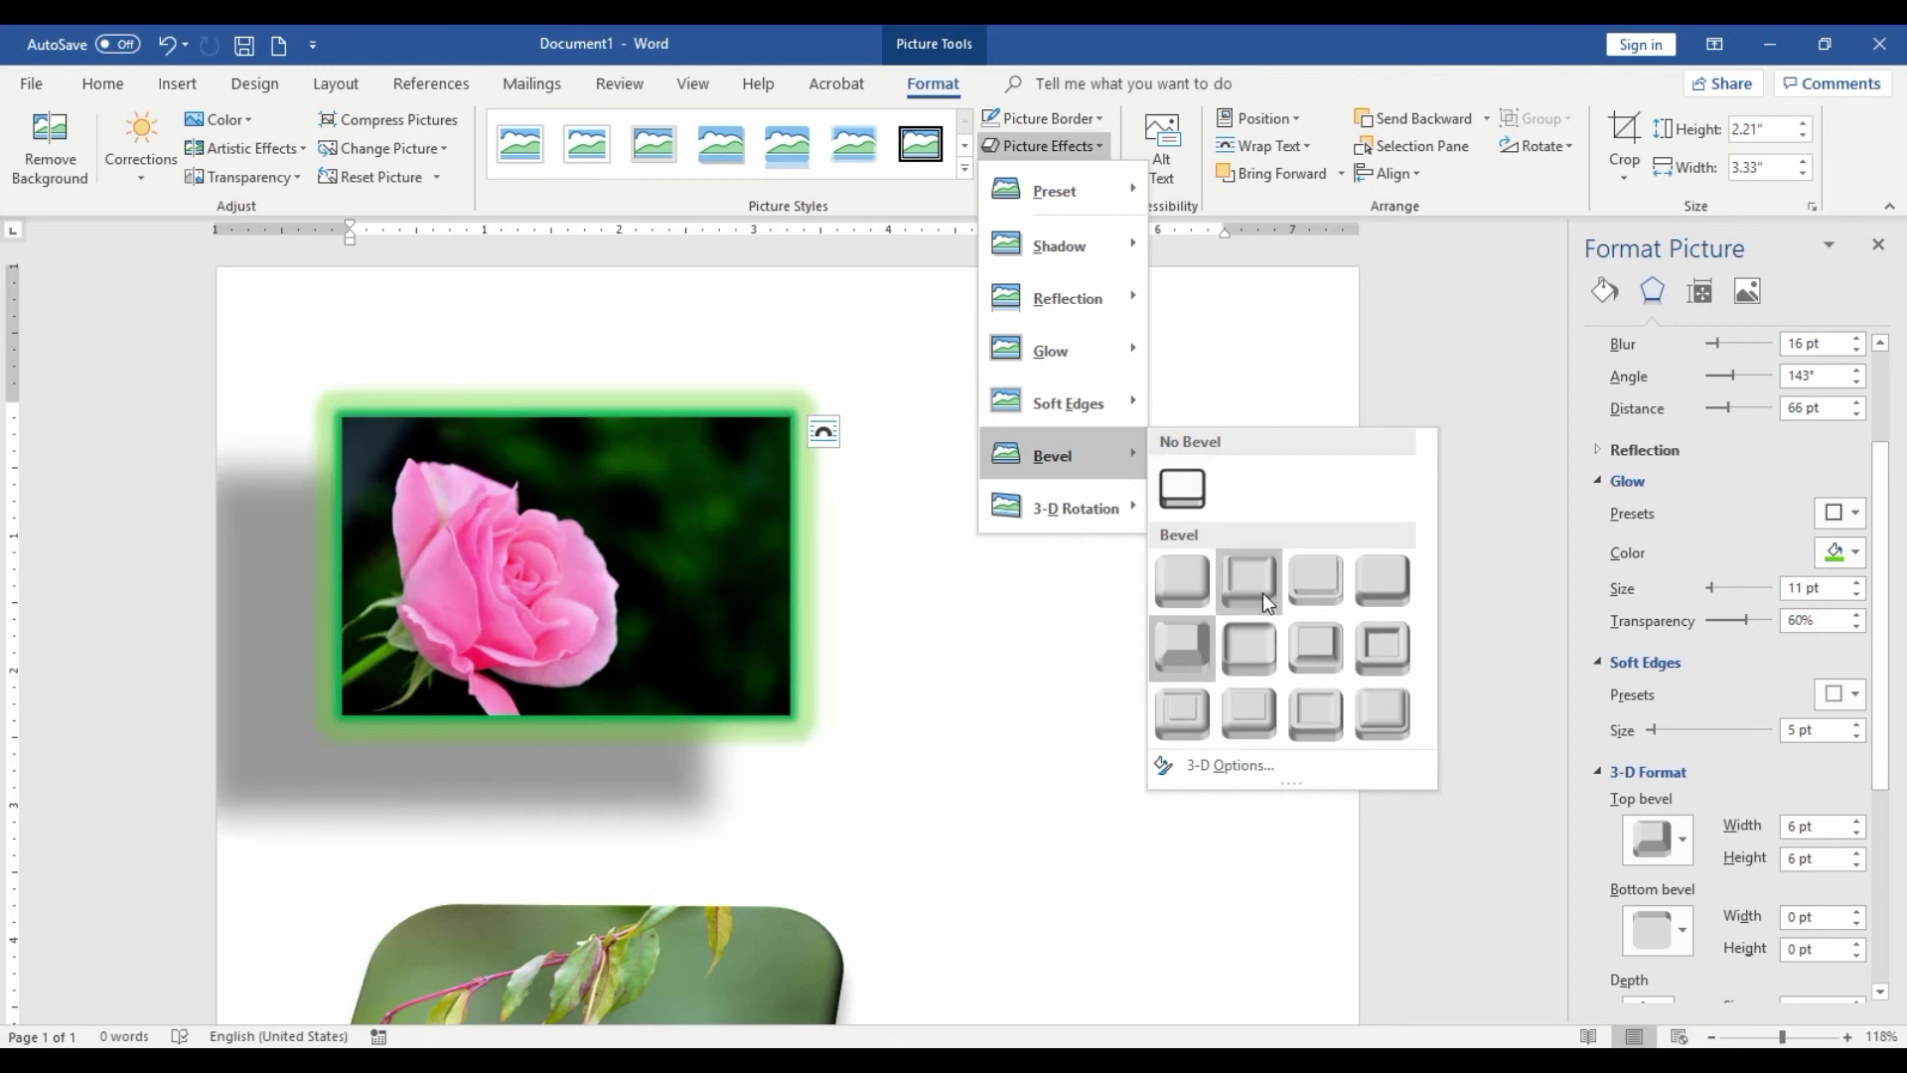
scroll(608, 643, "down", 3)
scroll(608, 644, "down", 3)
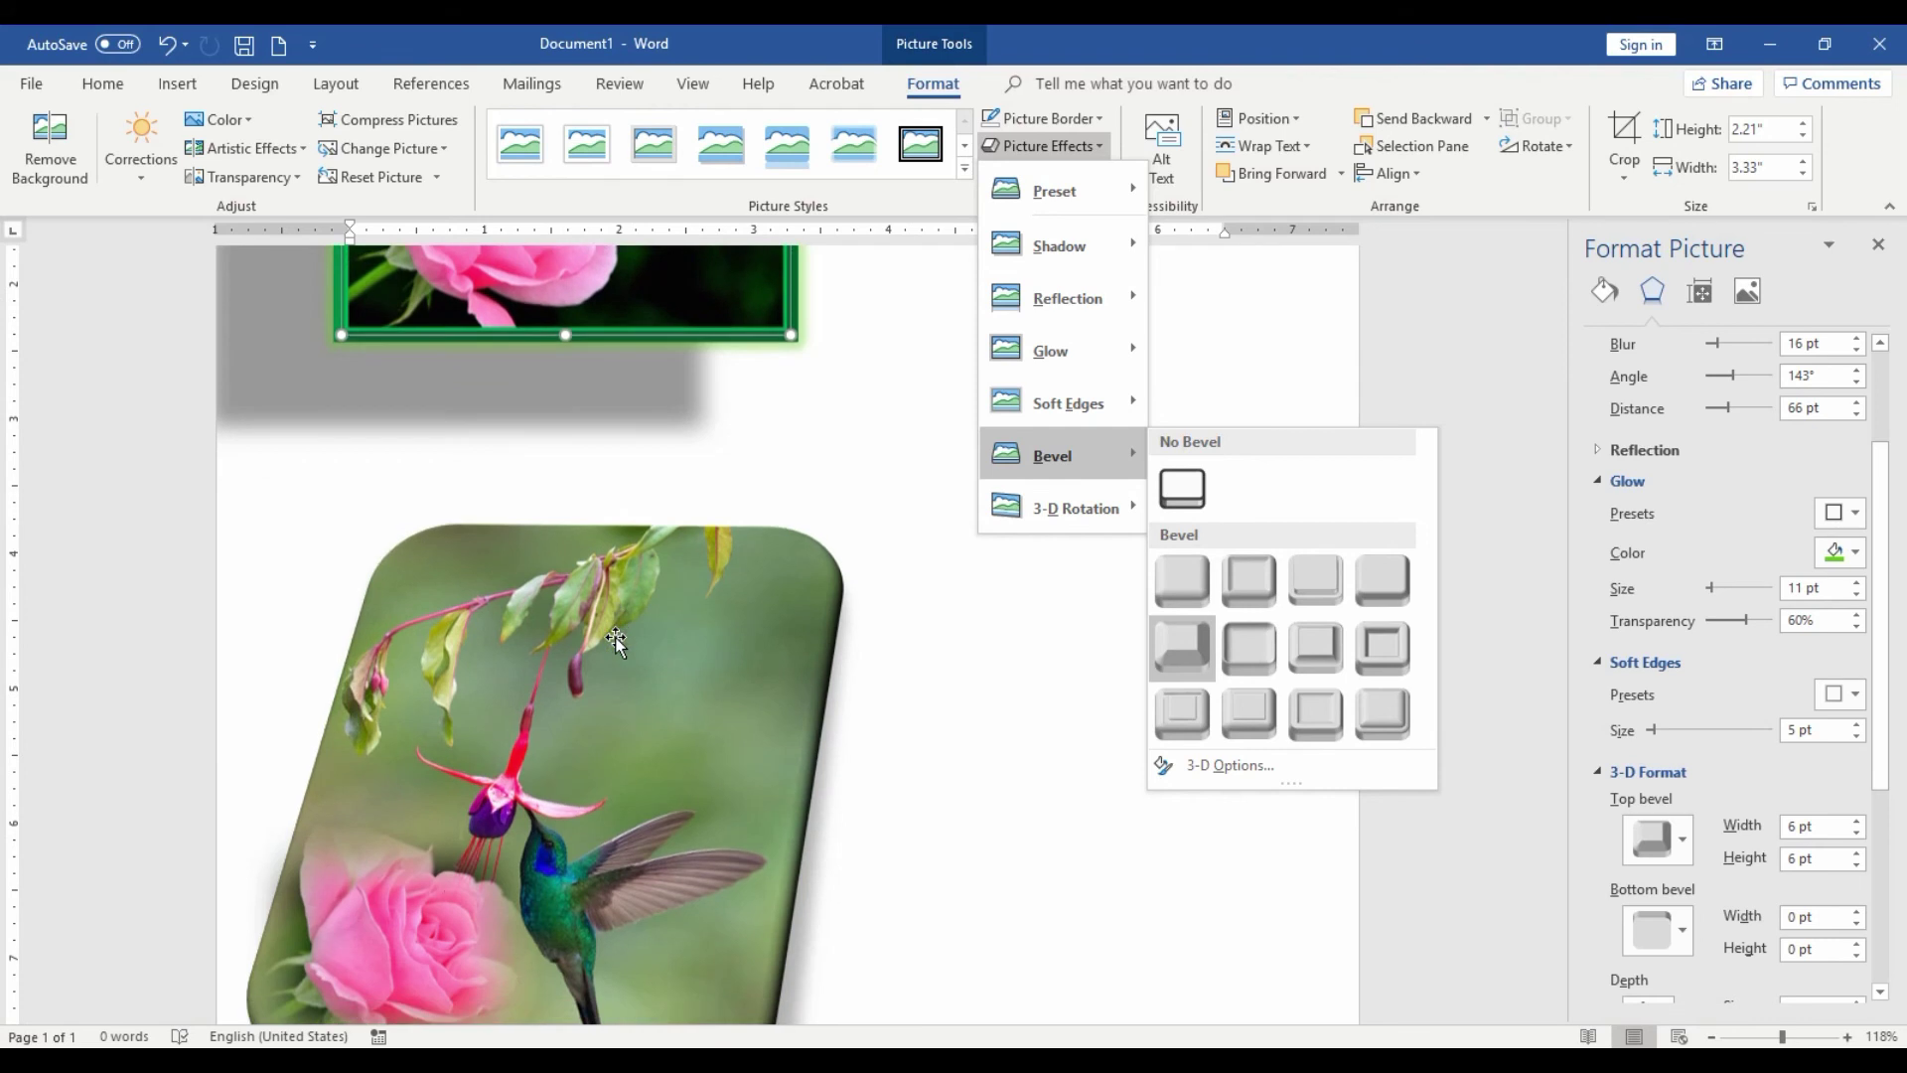
left_click(426, 924)
left_click(558, 904)
left_click_drag(558, 904, 1220, 382)
scroll(1165, 483, "up", 3)
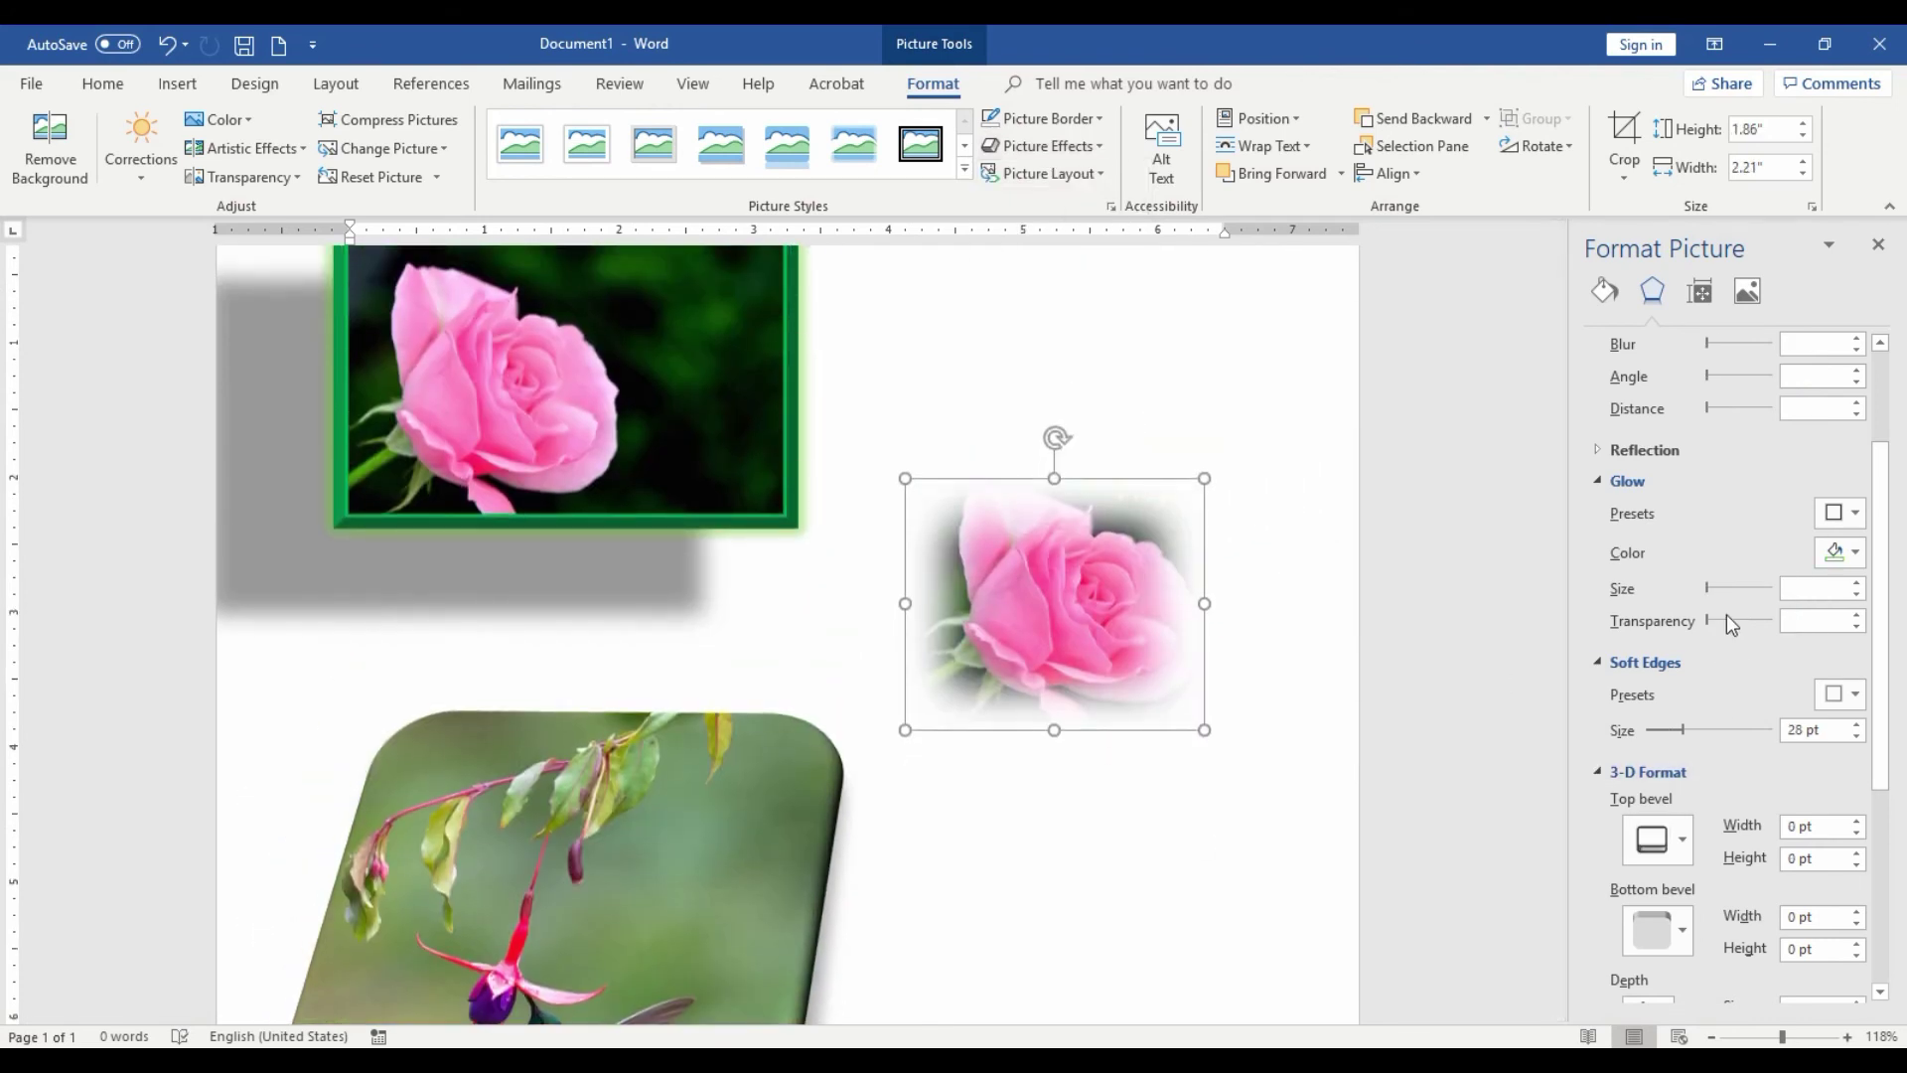
Set the rose picture's soft edges to 0 pt and widen it to 2.89 inches
left_click(1643, 732)
left_click(1643, 731)
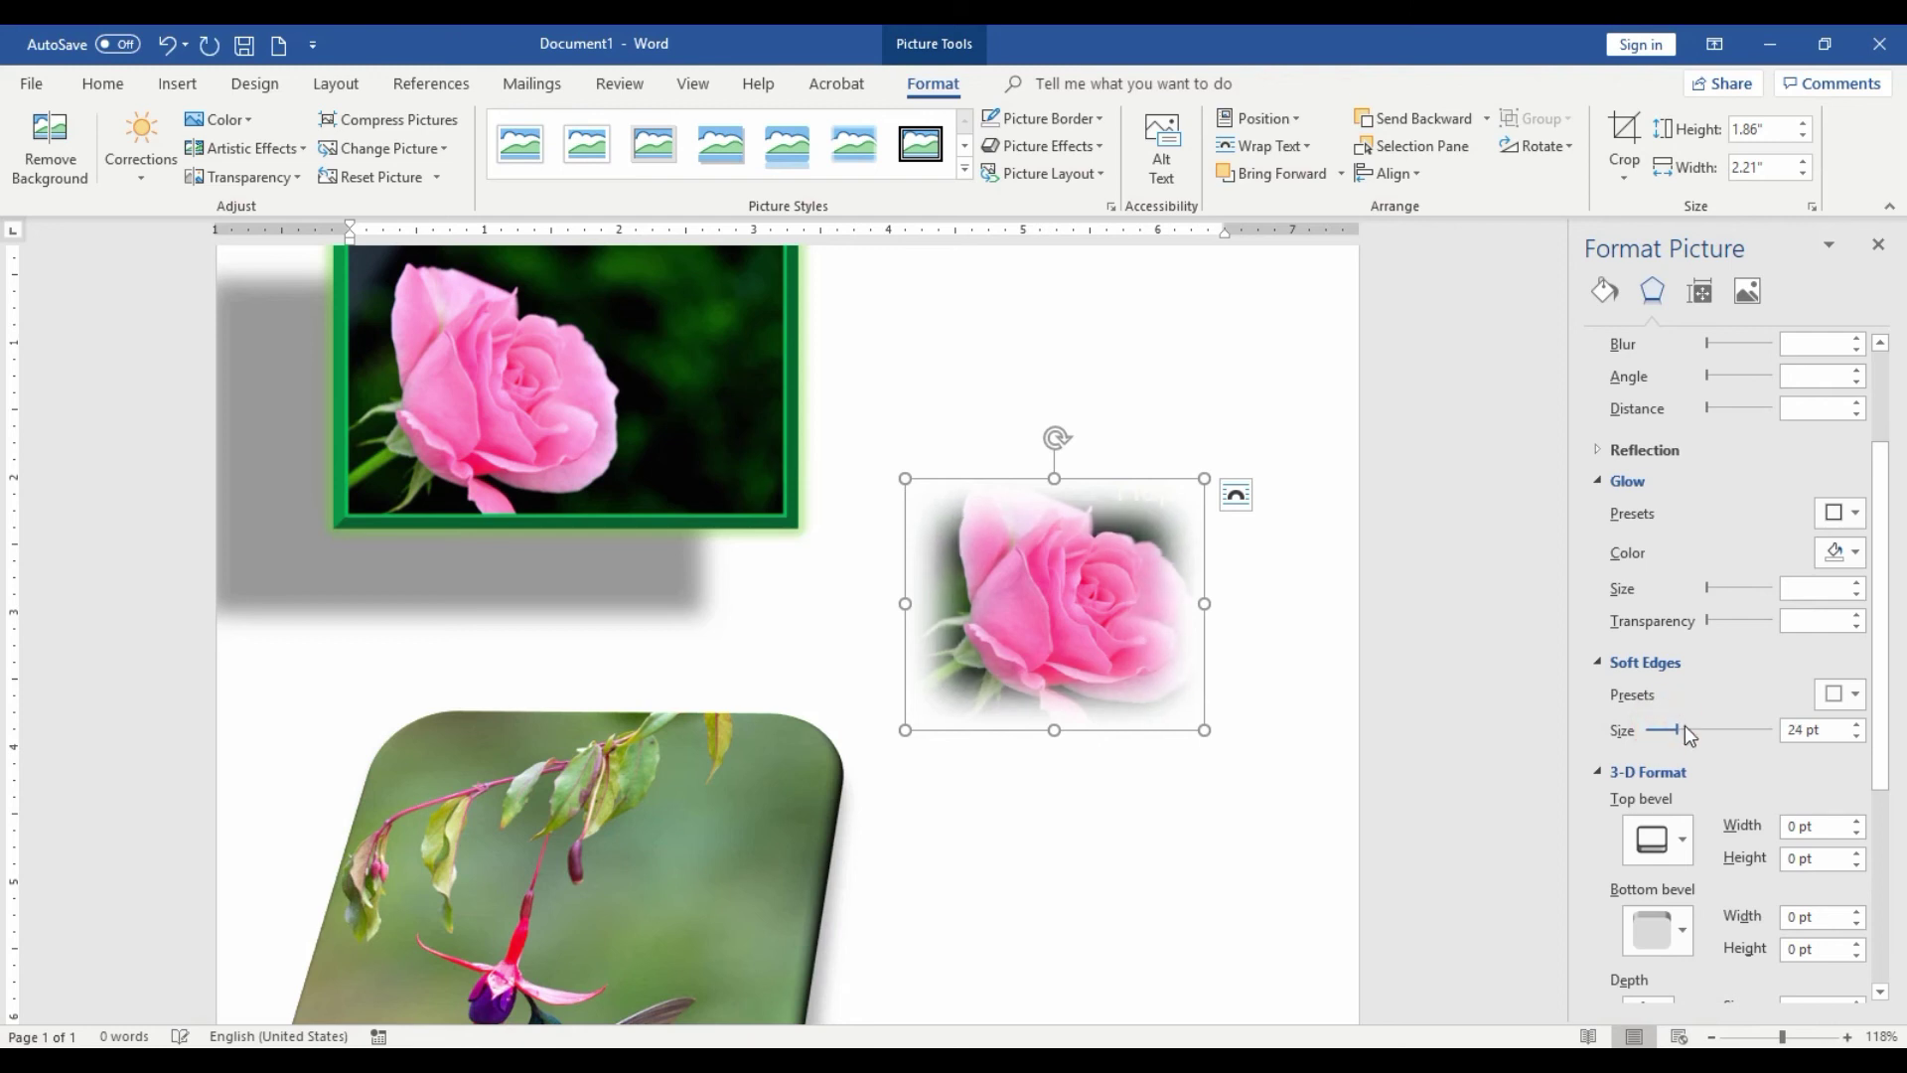
left_click_drag(1676, 734, 1440, 732)
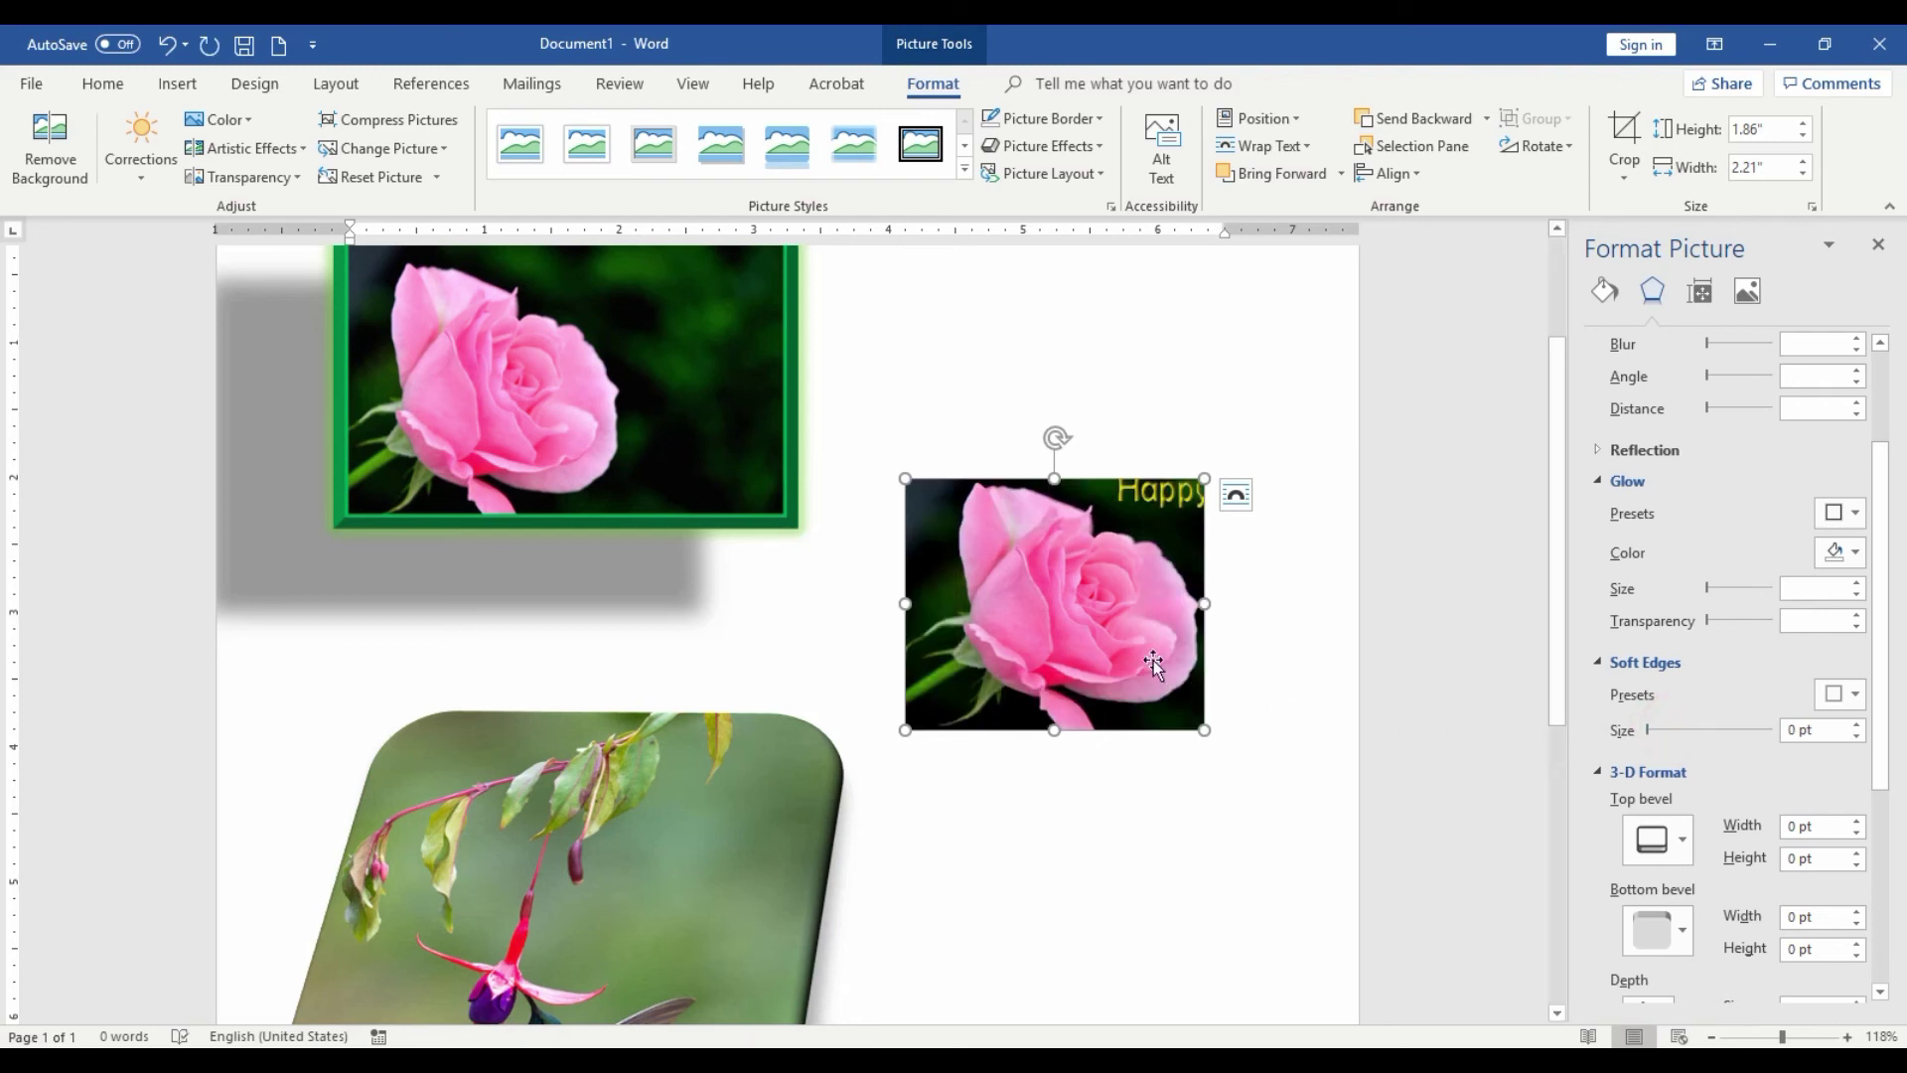
left_click_drag(1205, 603, 1296, 603)
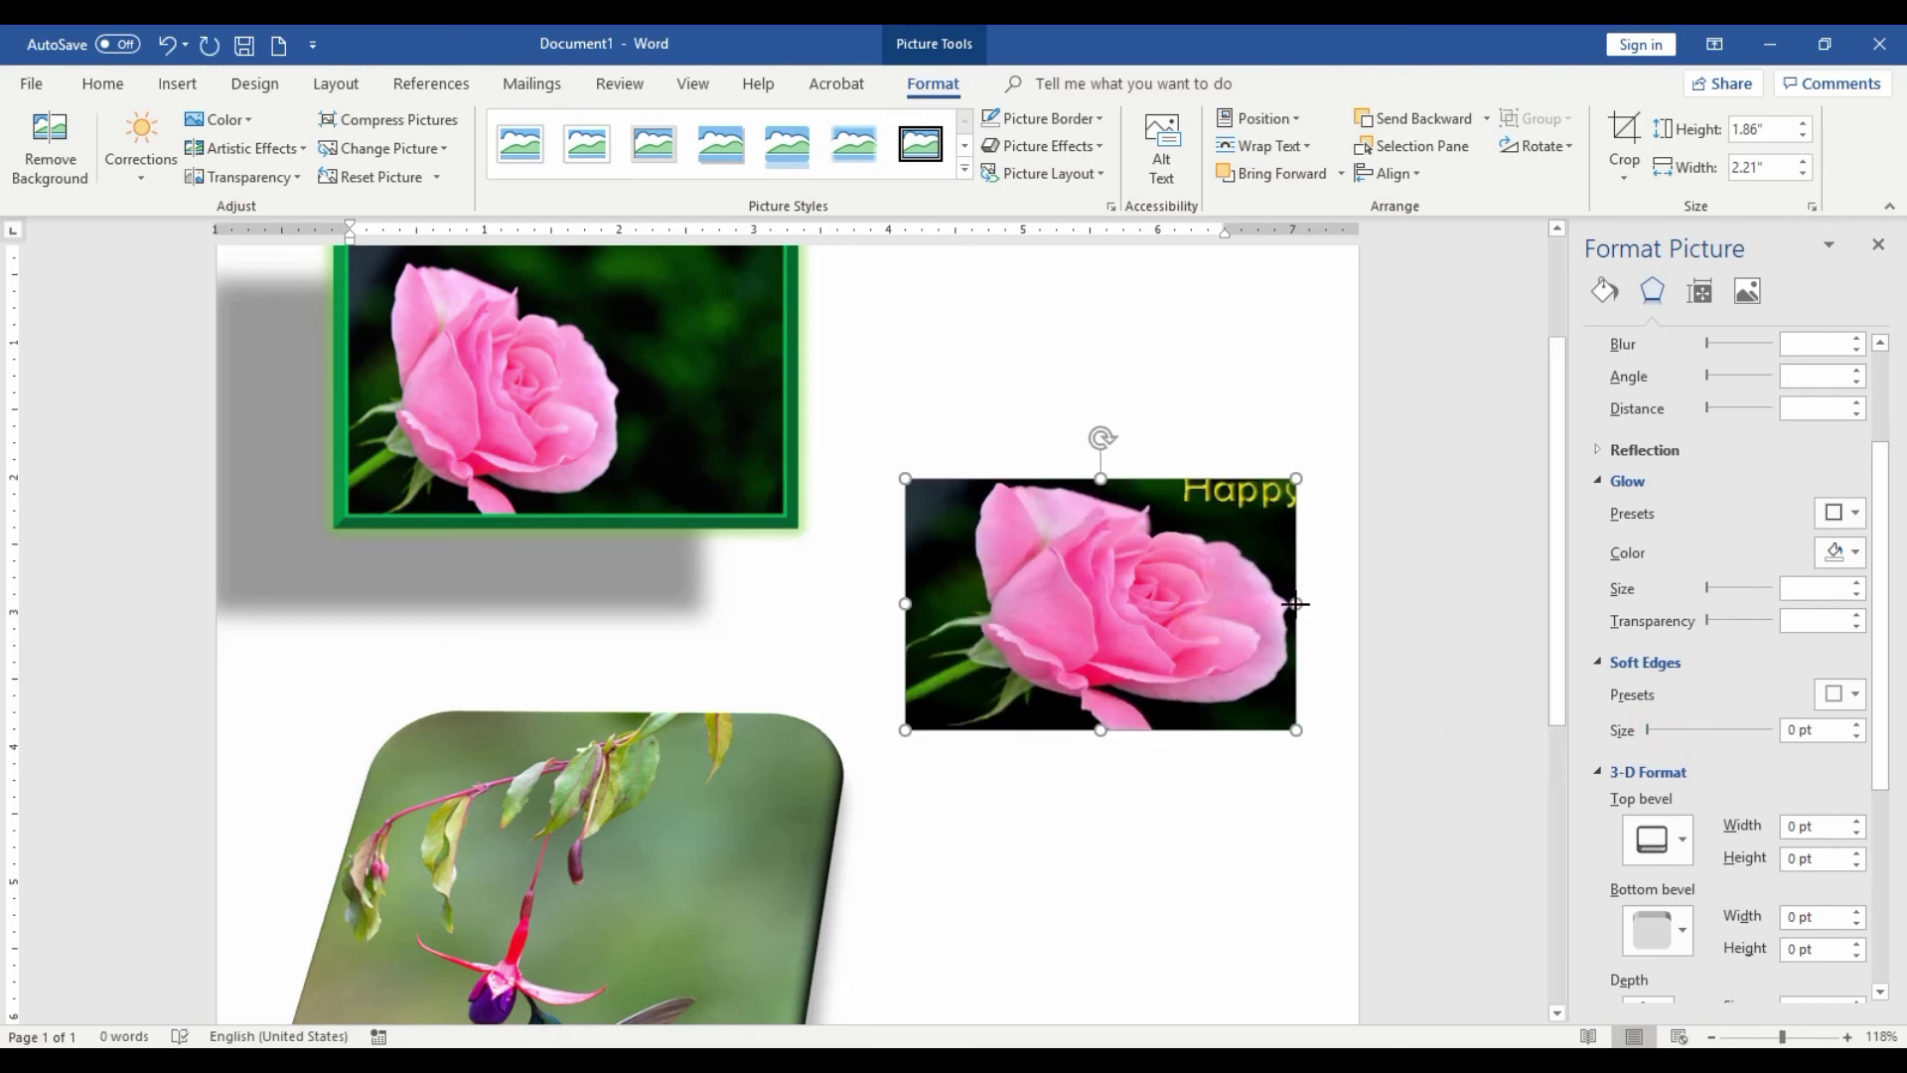
left_click_drag(1064, 583, 998, 415)
Browse bevel choices without applying one, then move the rose picture lower on the page
scroll(1069, 290, "up", 3)
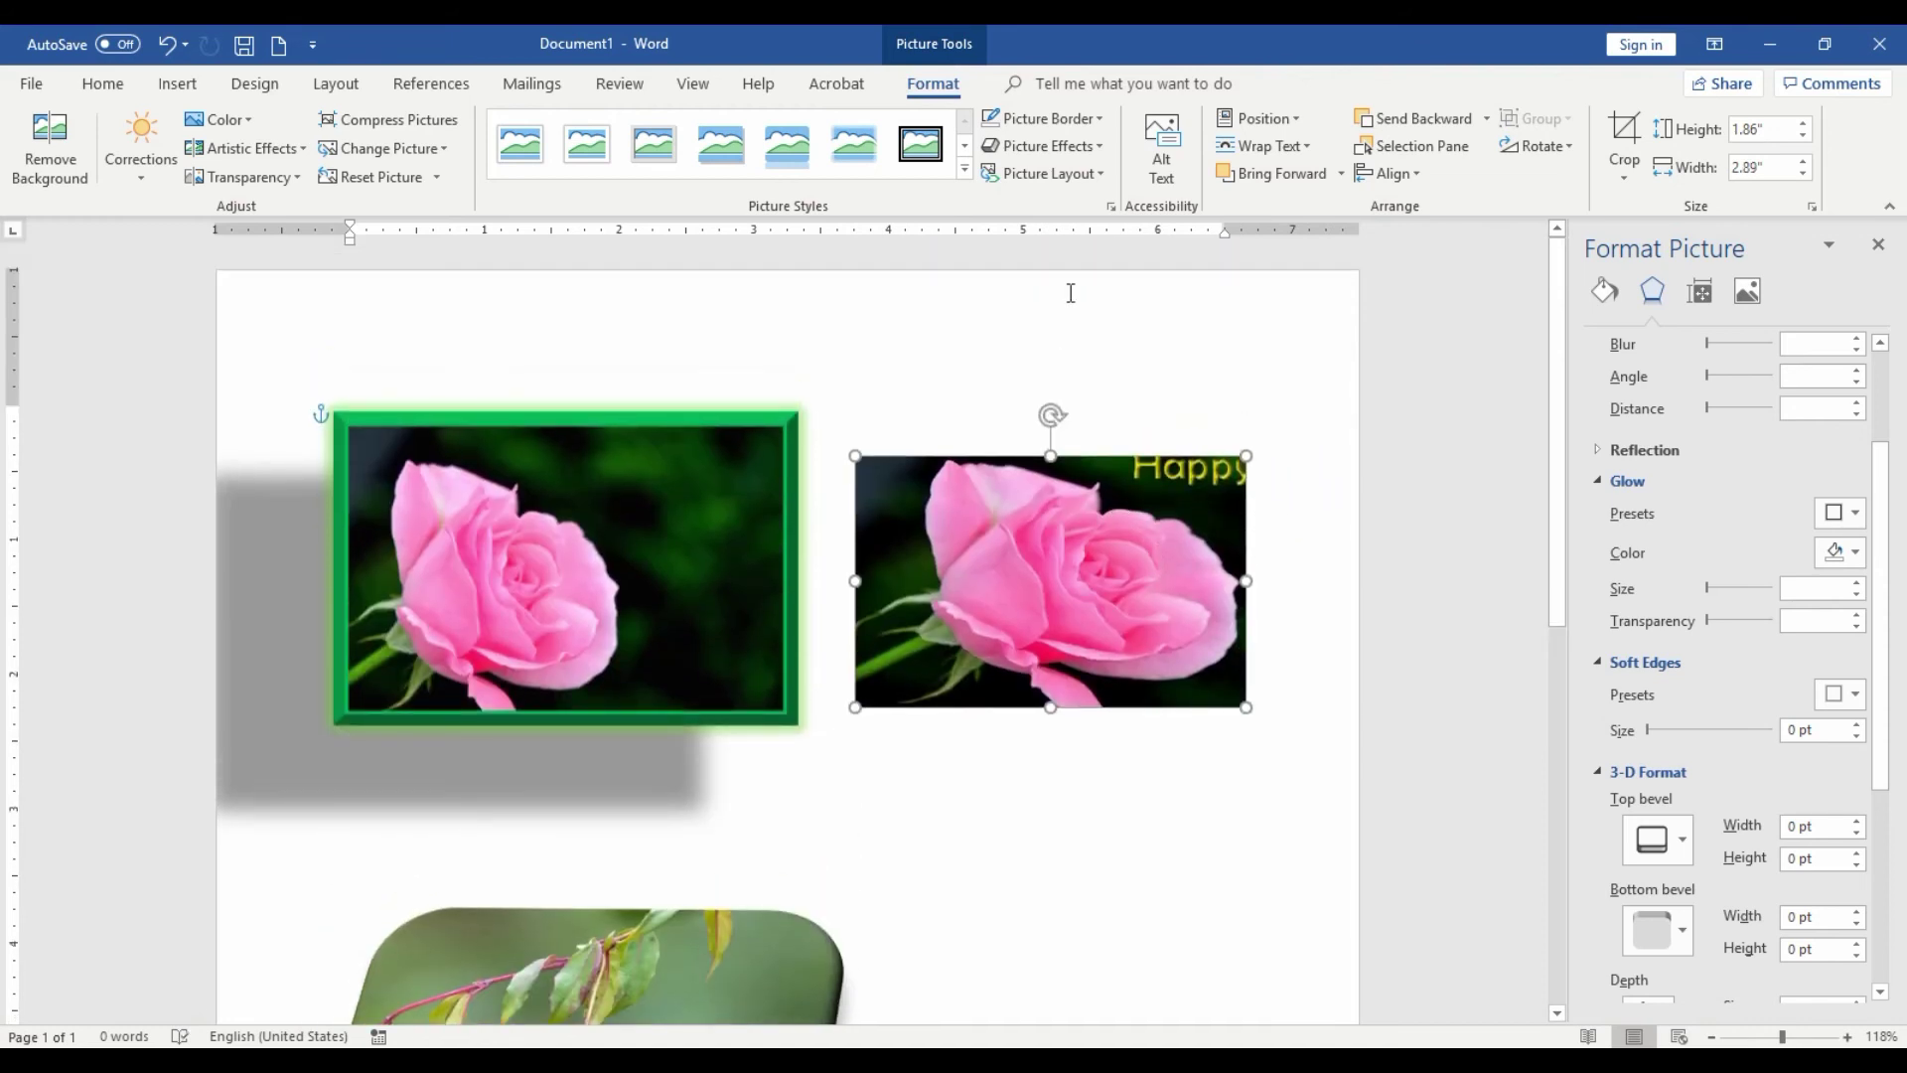
left_click(1099, 143)
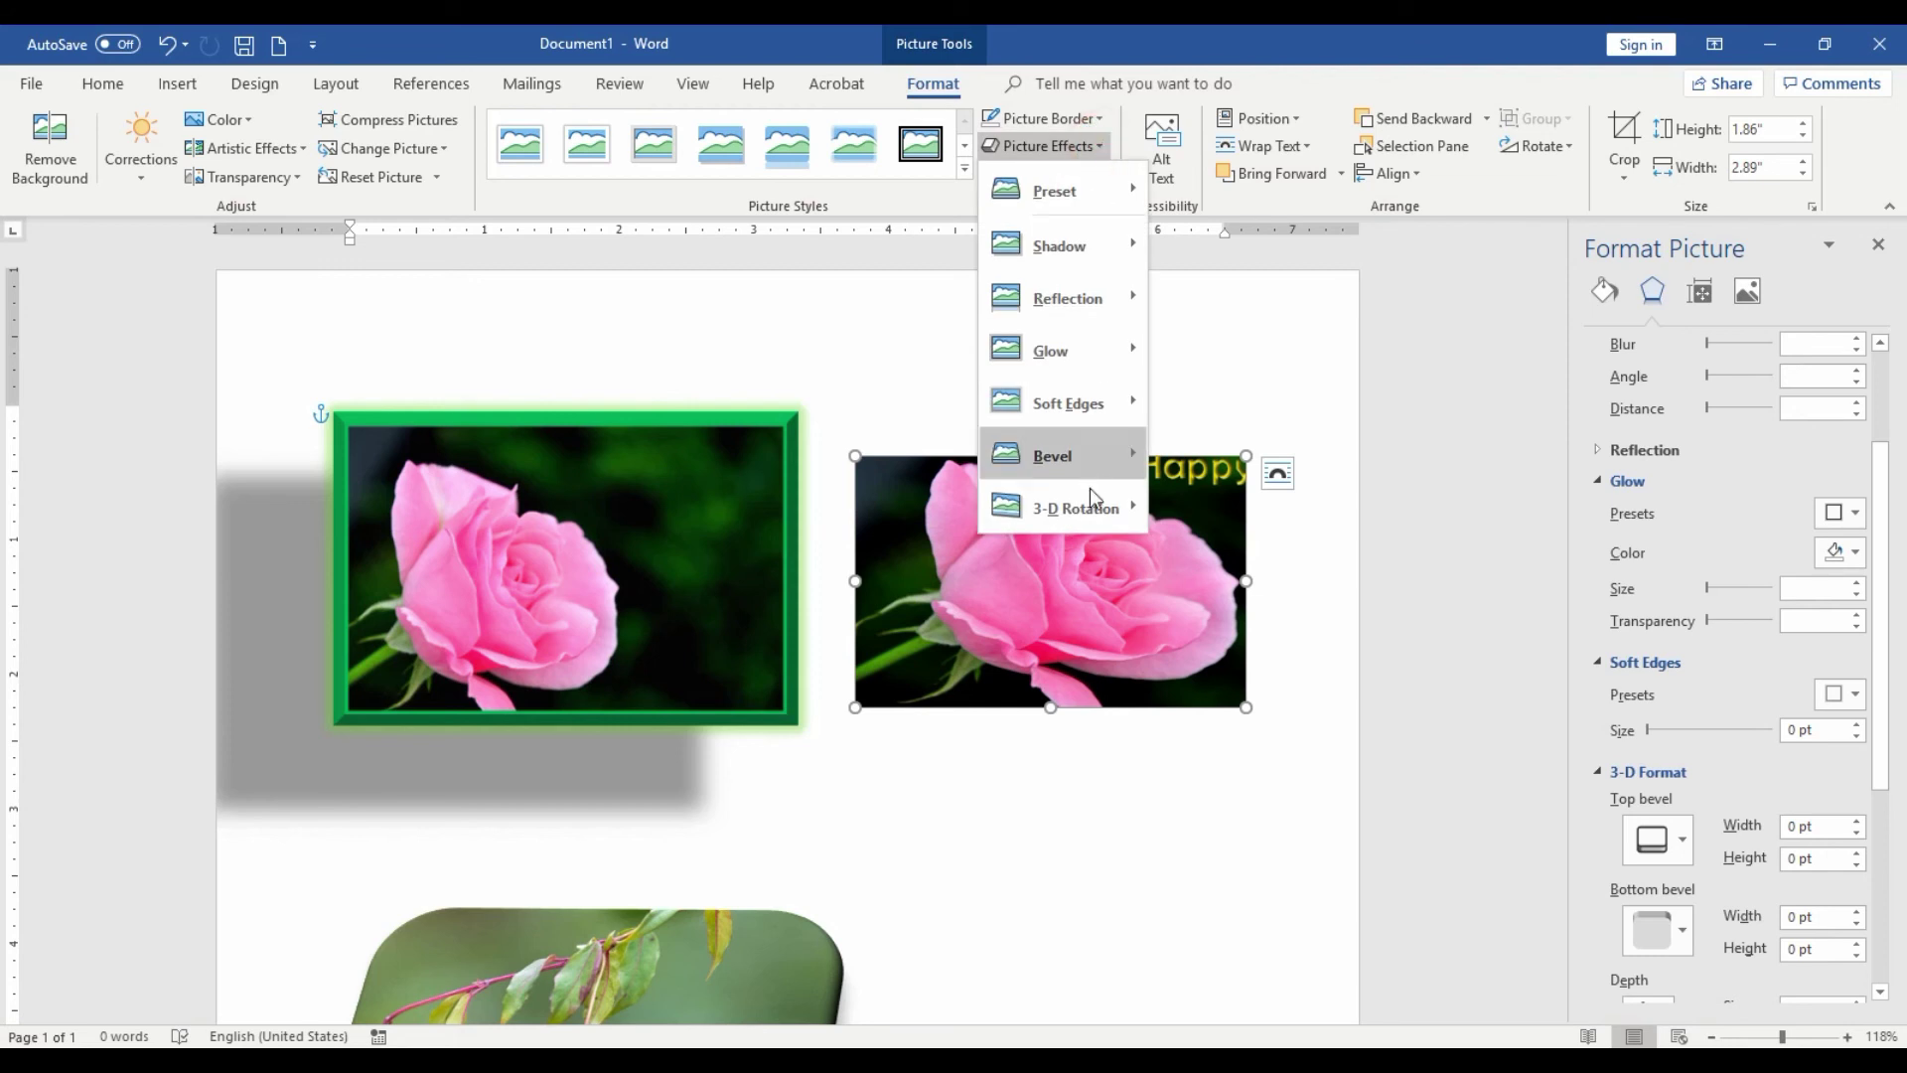
mouse_move(1061, 463)
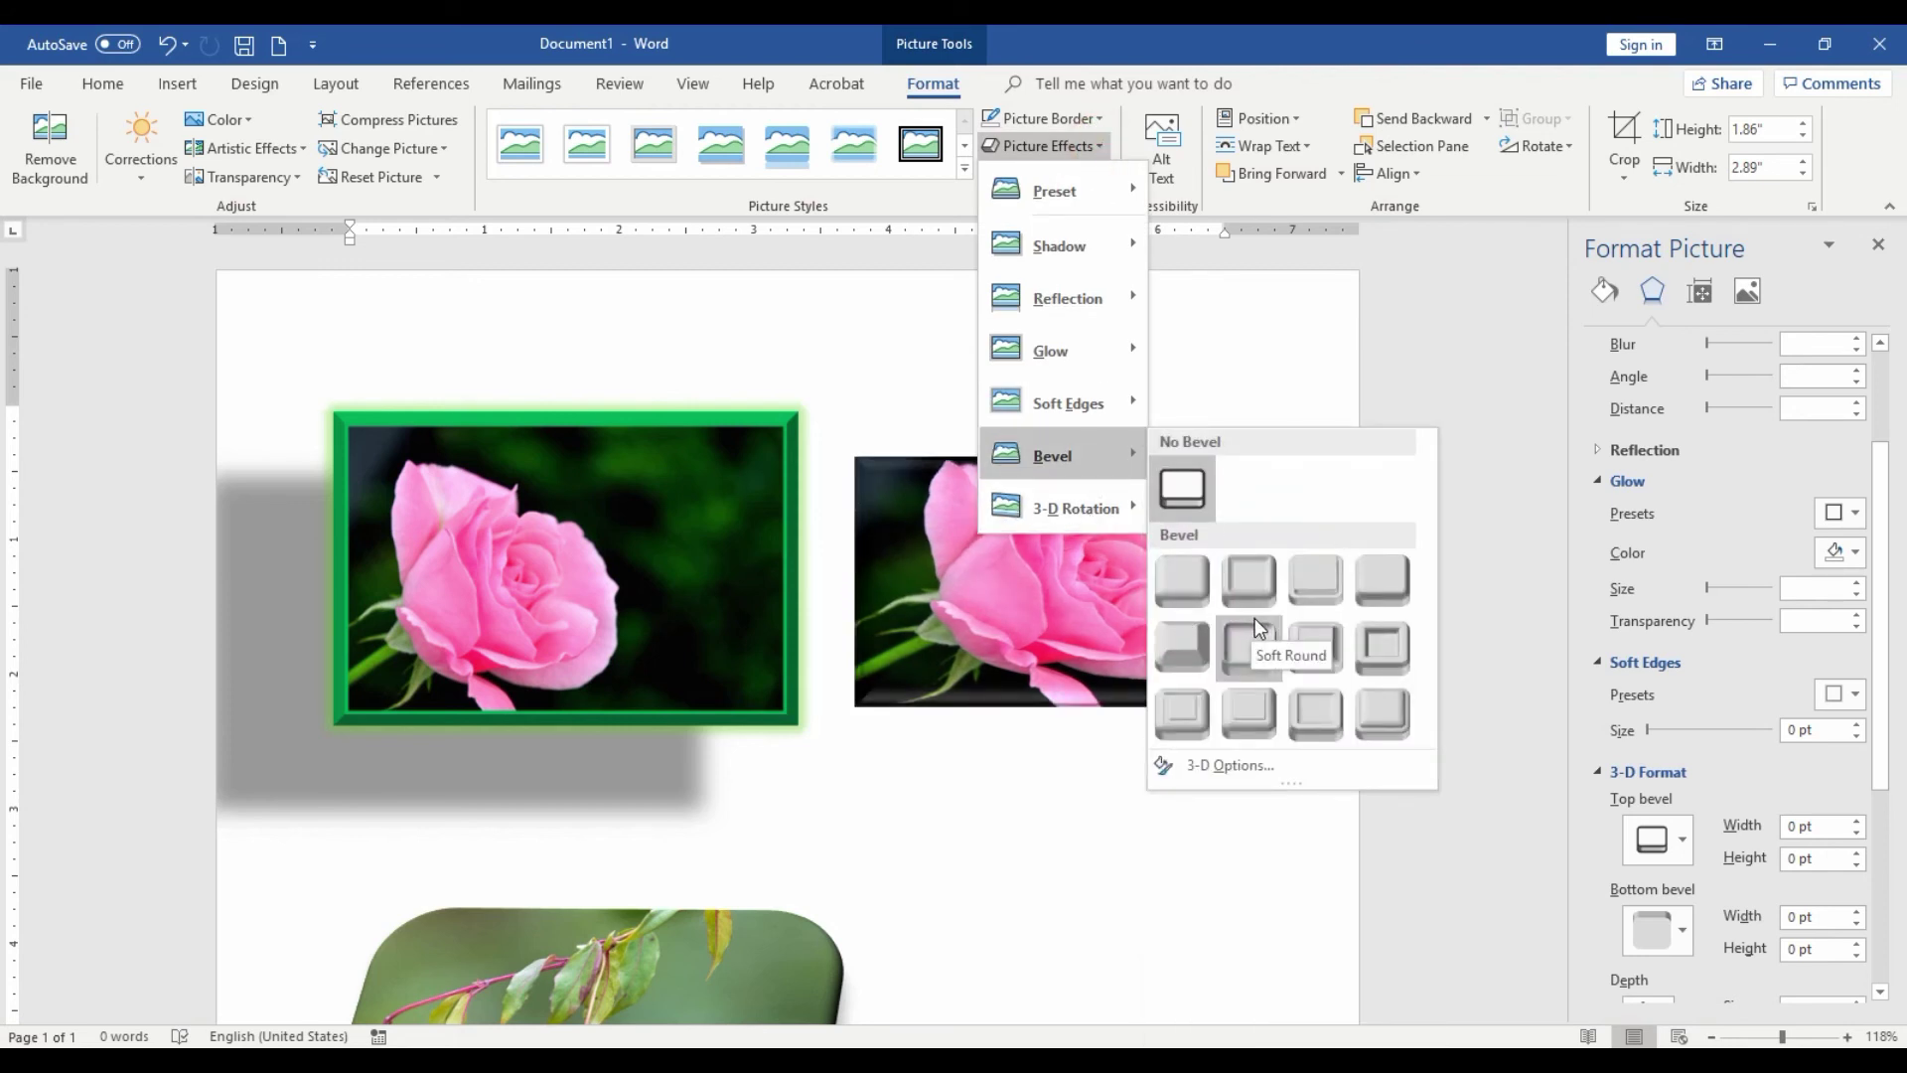
left_click(995, 618)
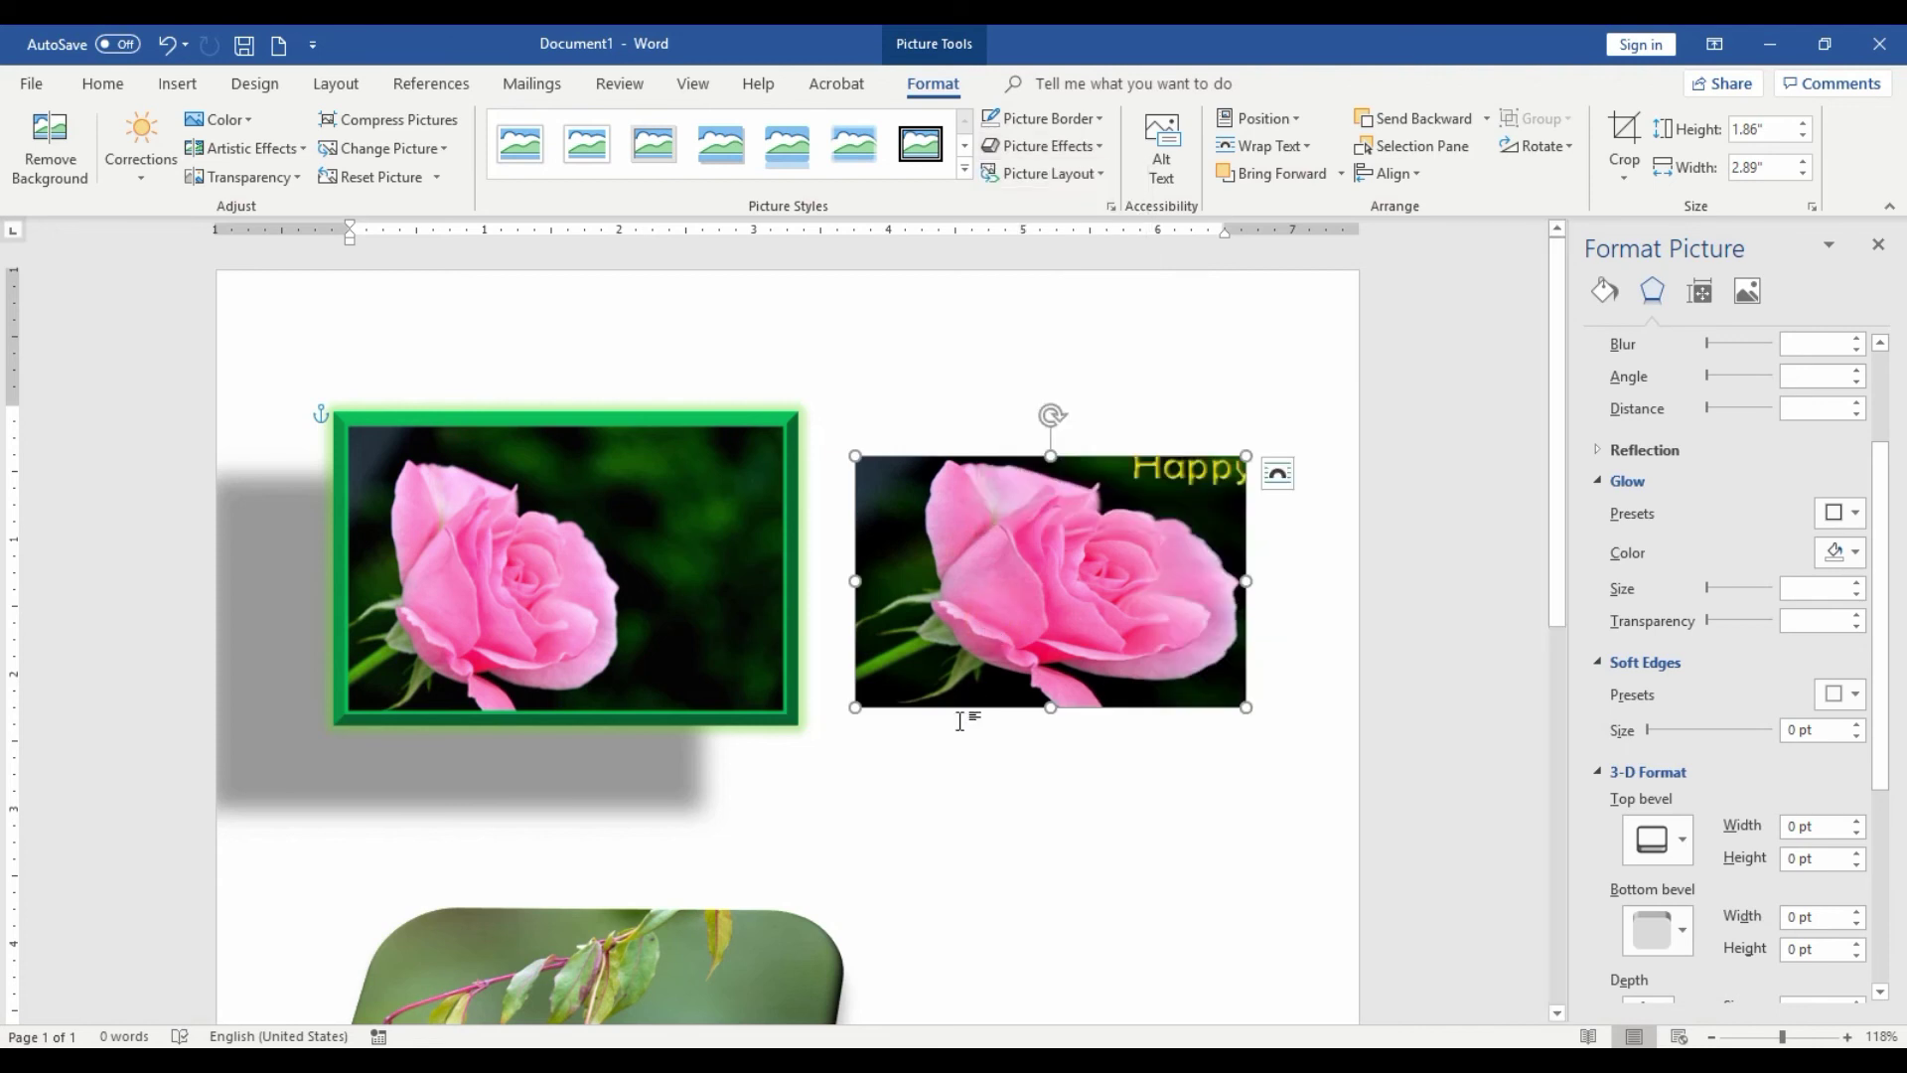
left_click_drag(1154, 593, 1126, 759)
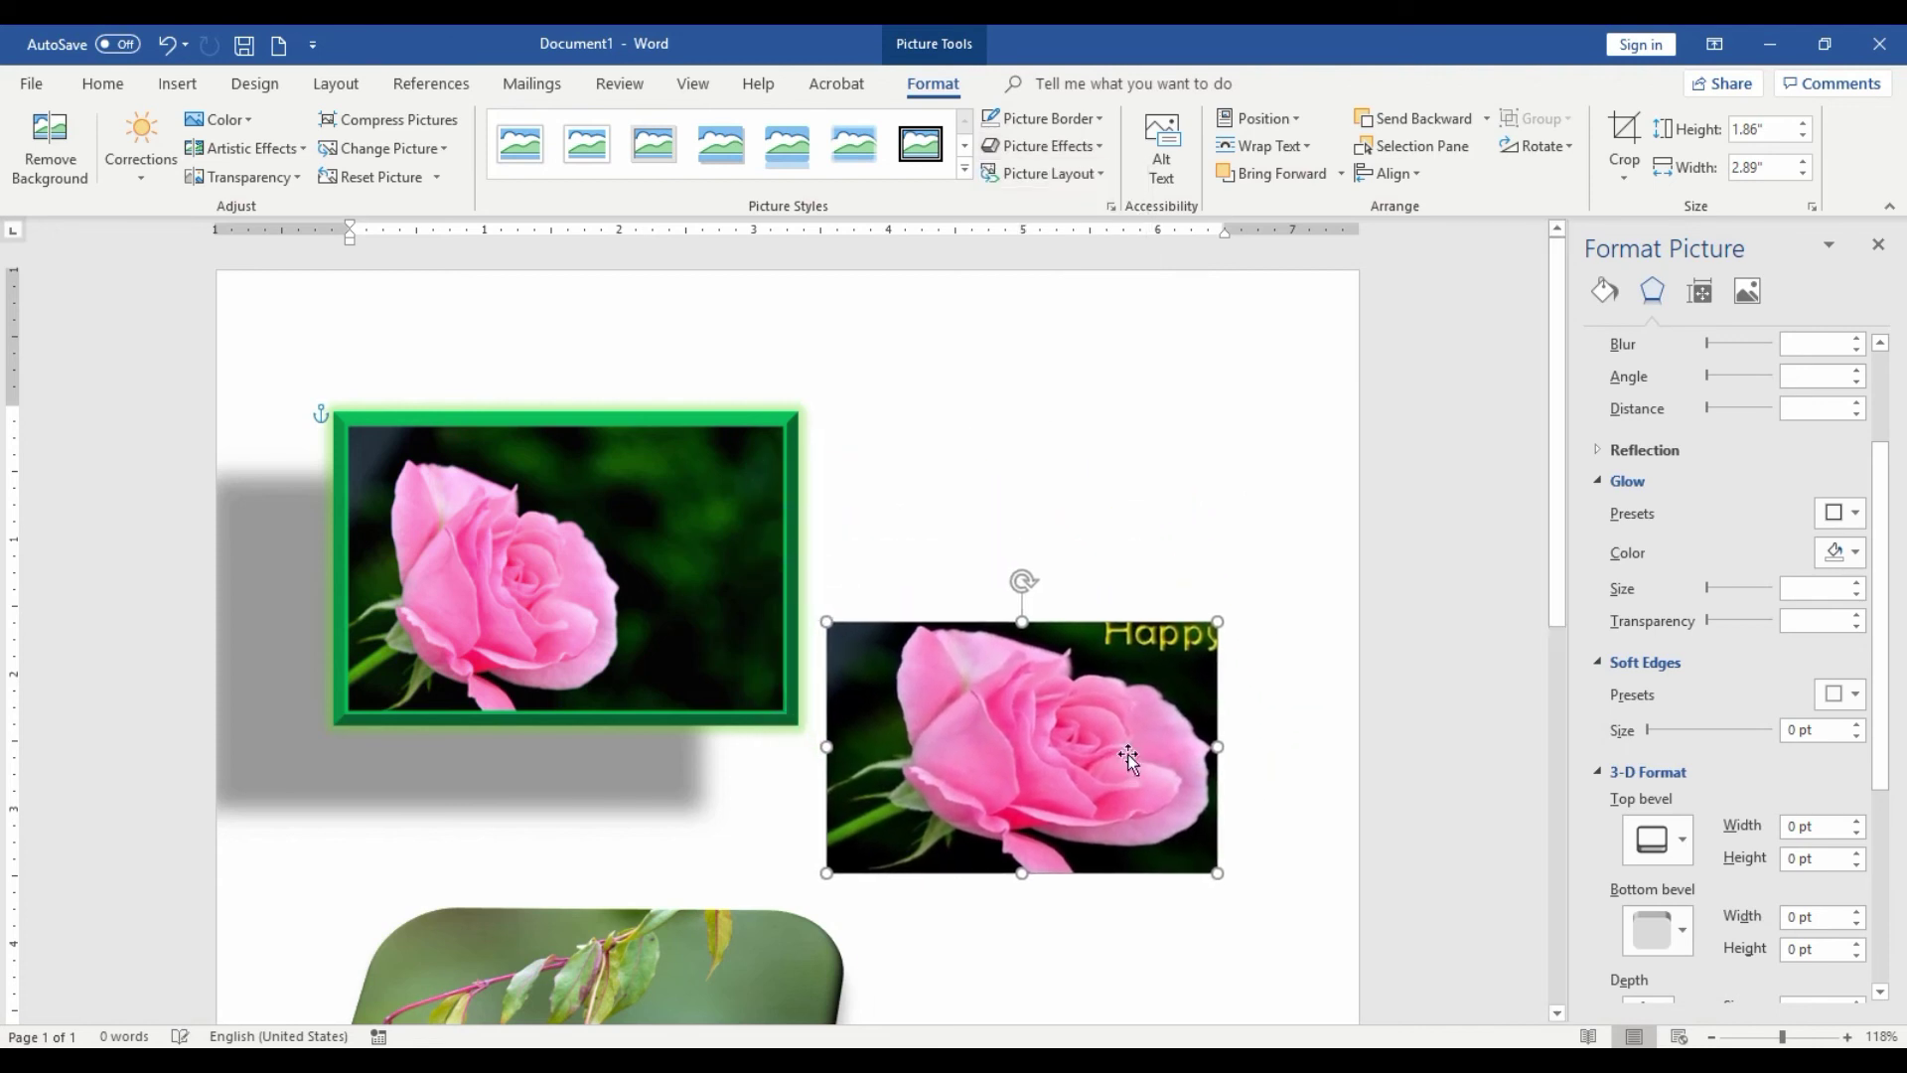
left_click(1098, 146)
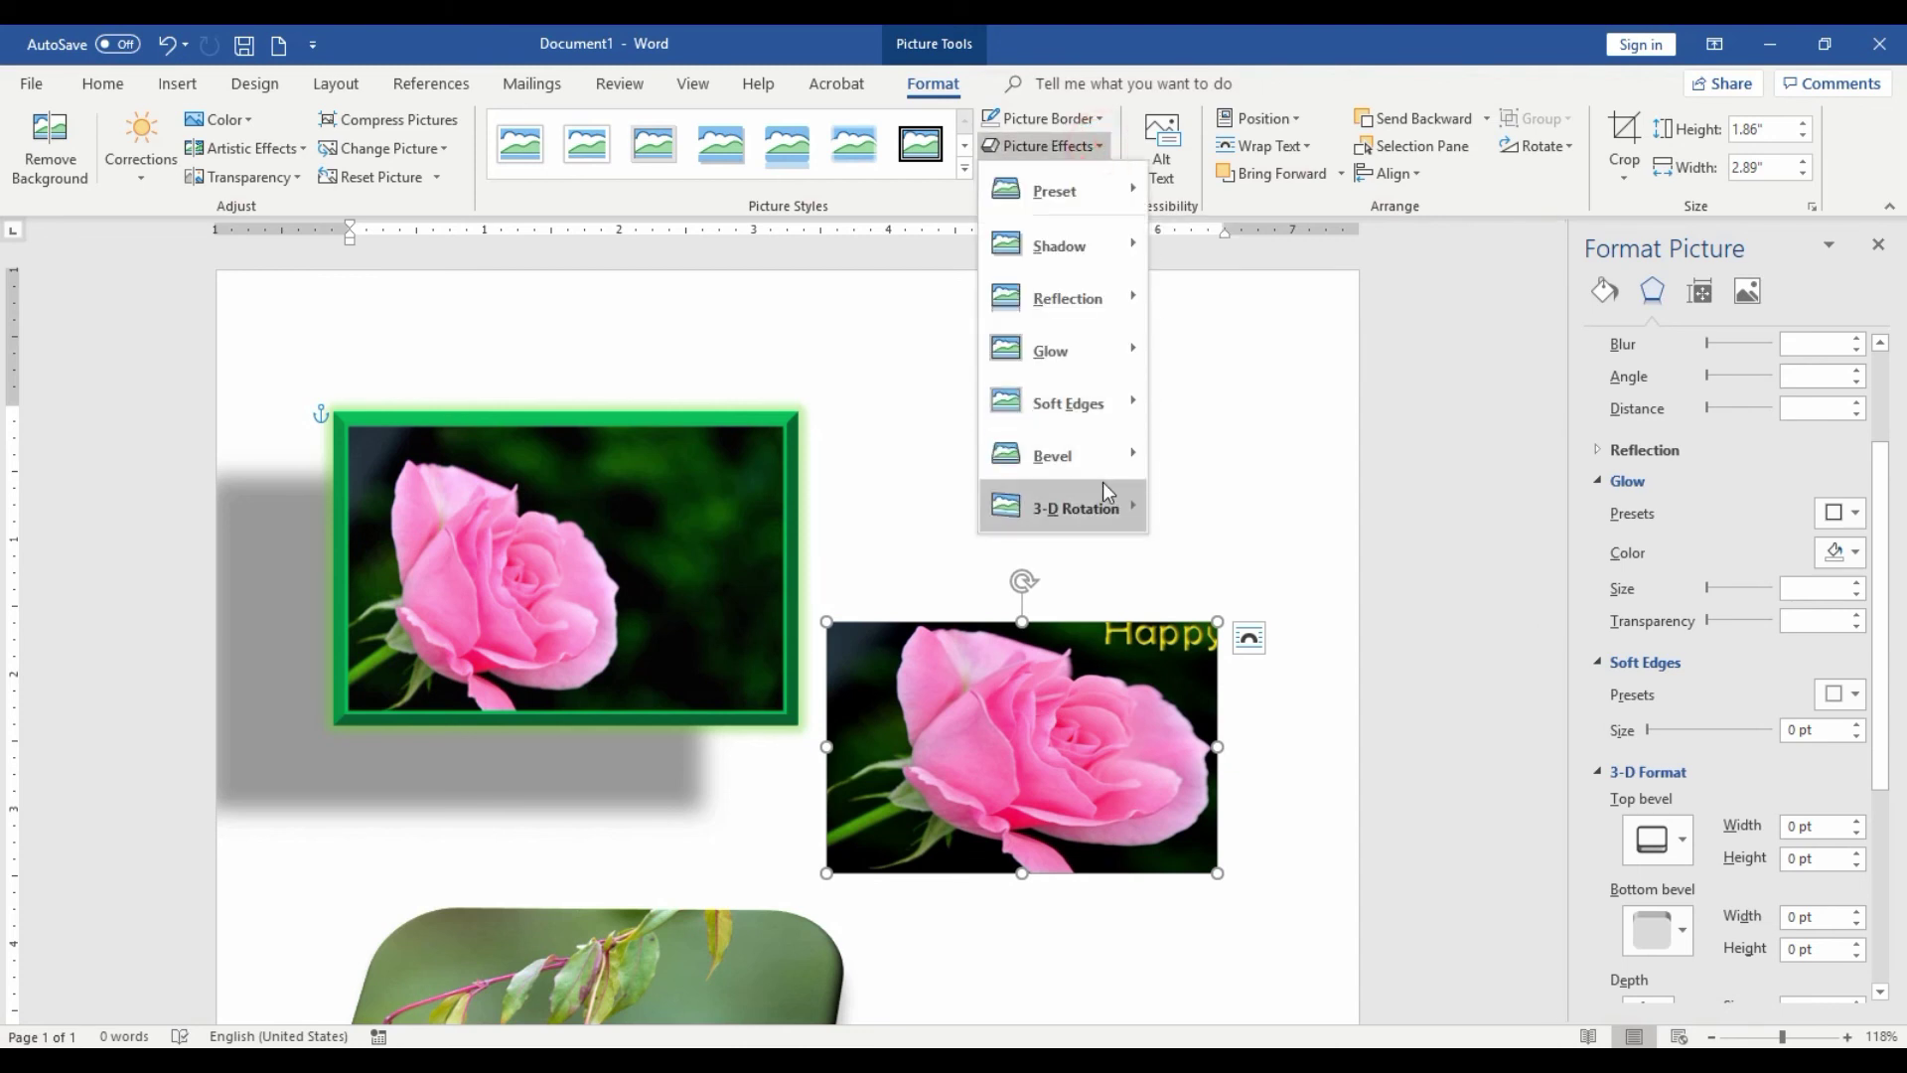
mouse_move(1092, 470)
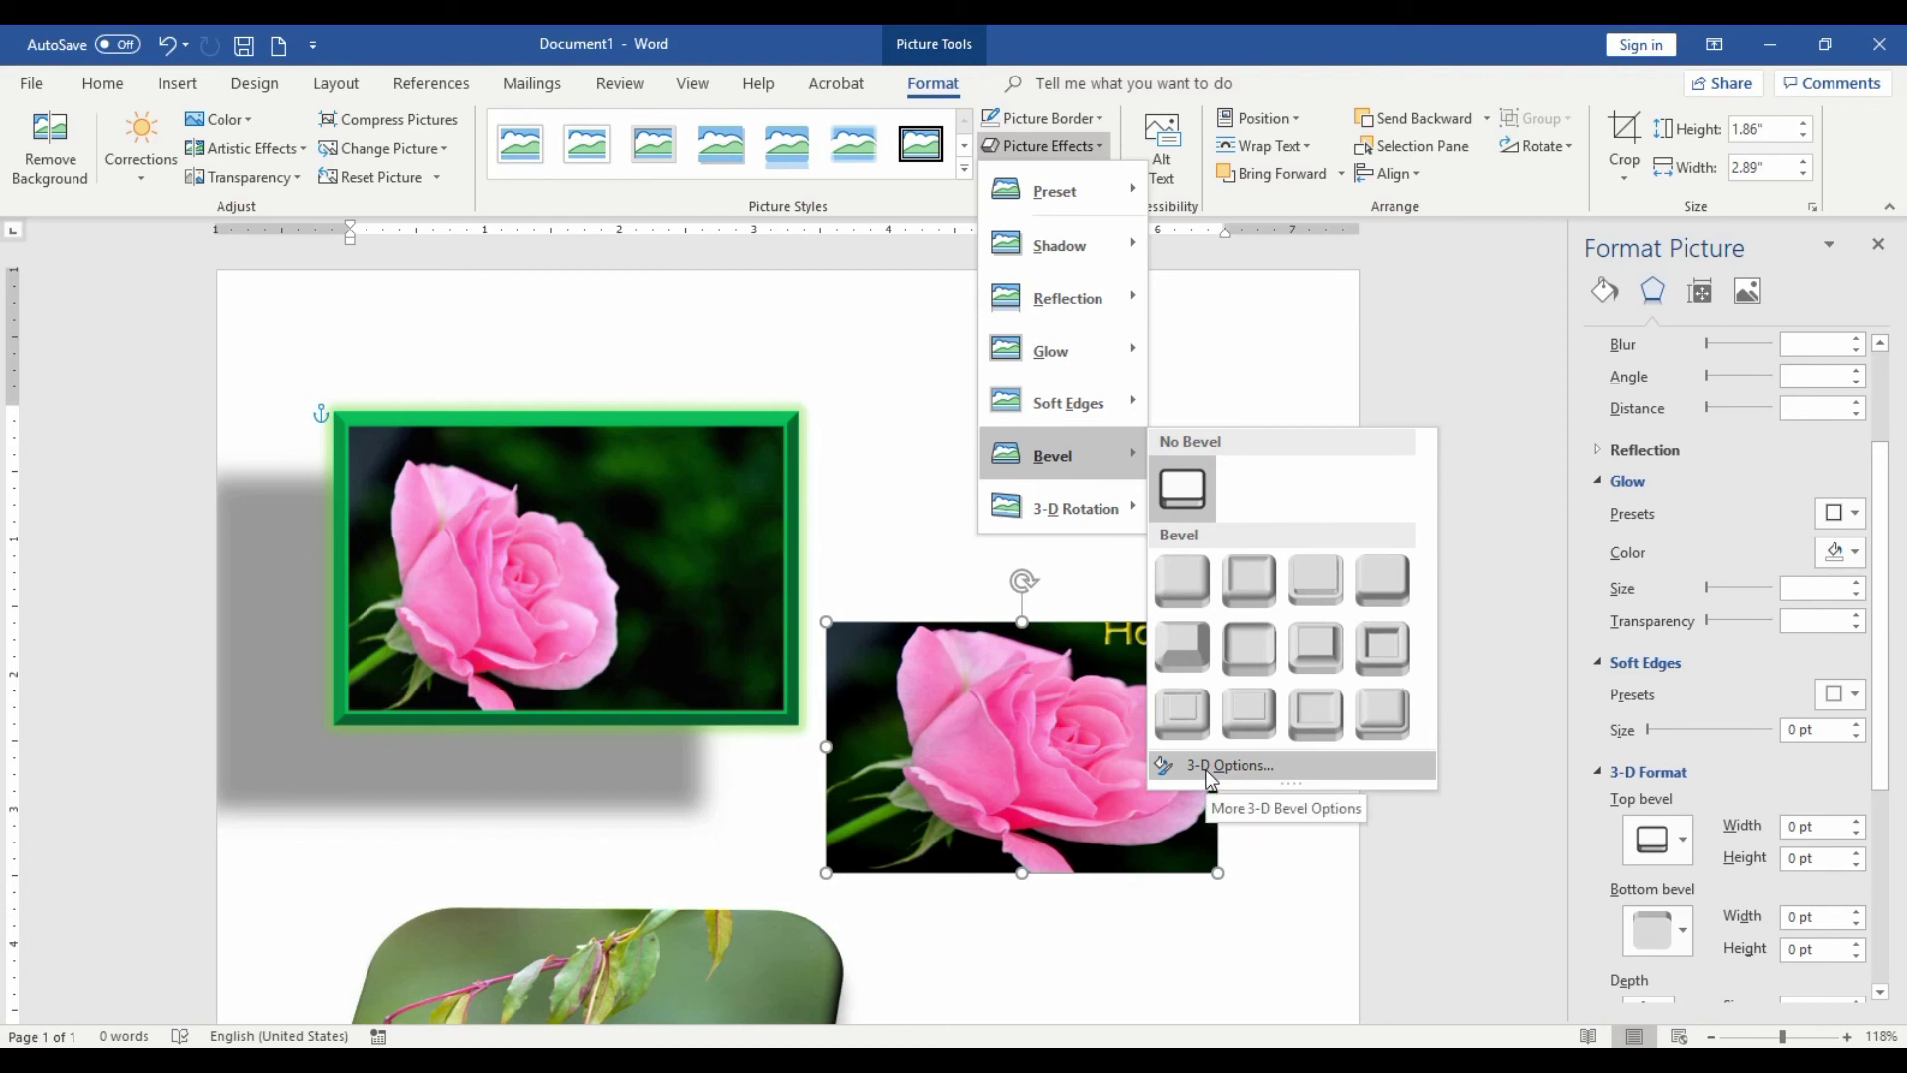
mouse_move(1033, 519)
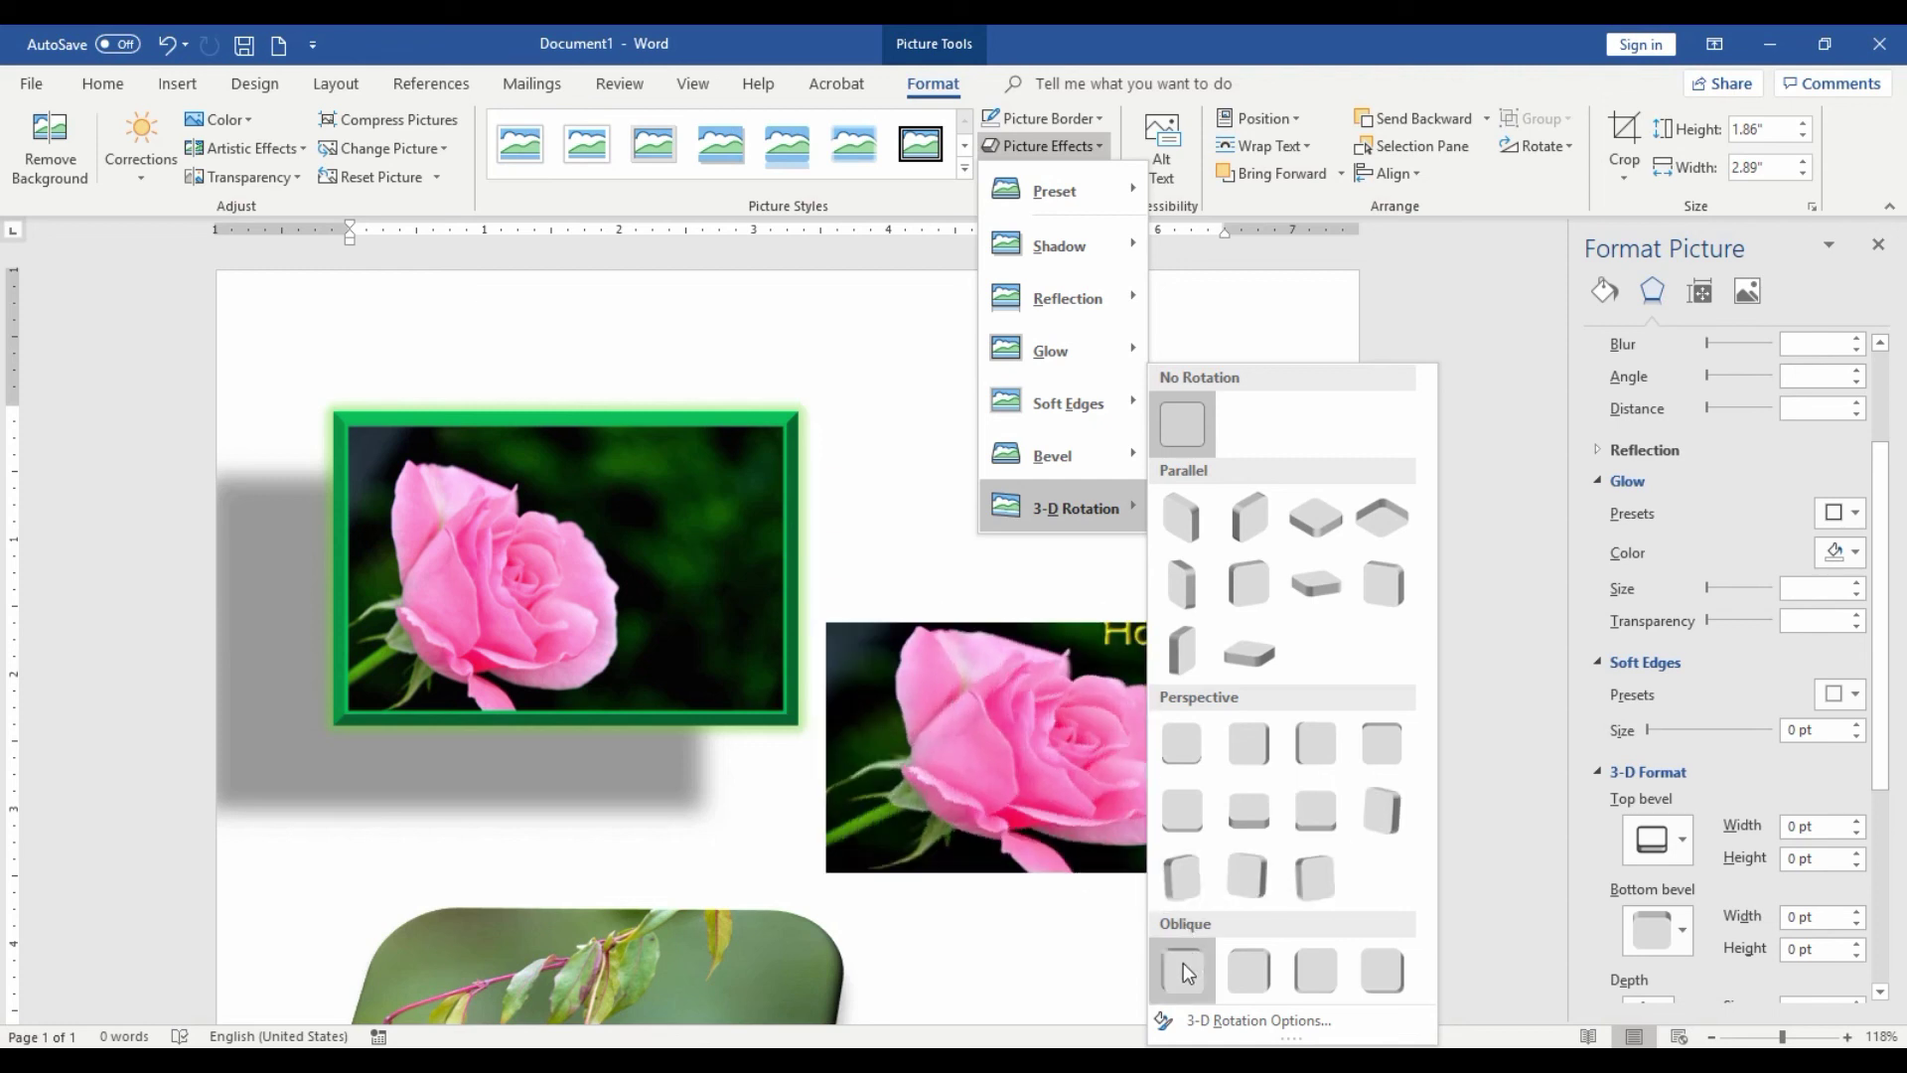
Give the green-framed rose photo the Perspective: Contrasting Right 3-D rotation
left_click(505, 559)
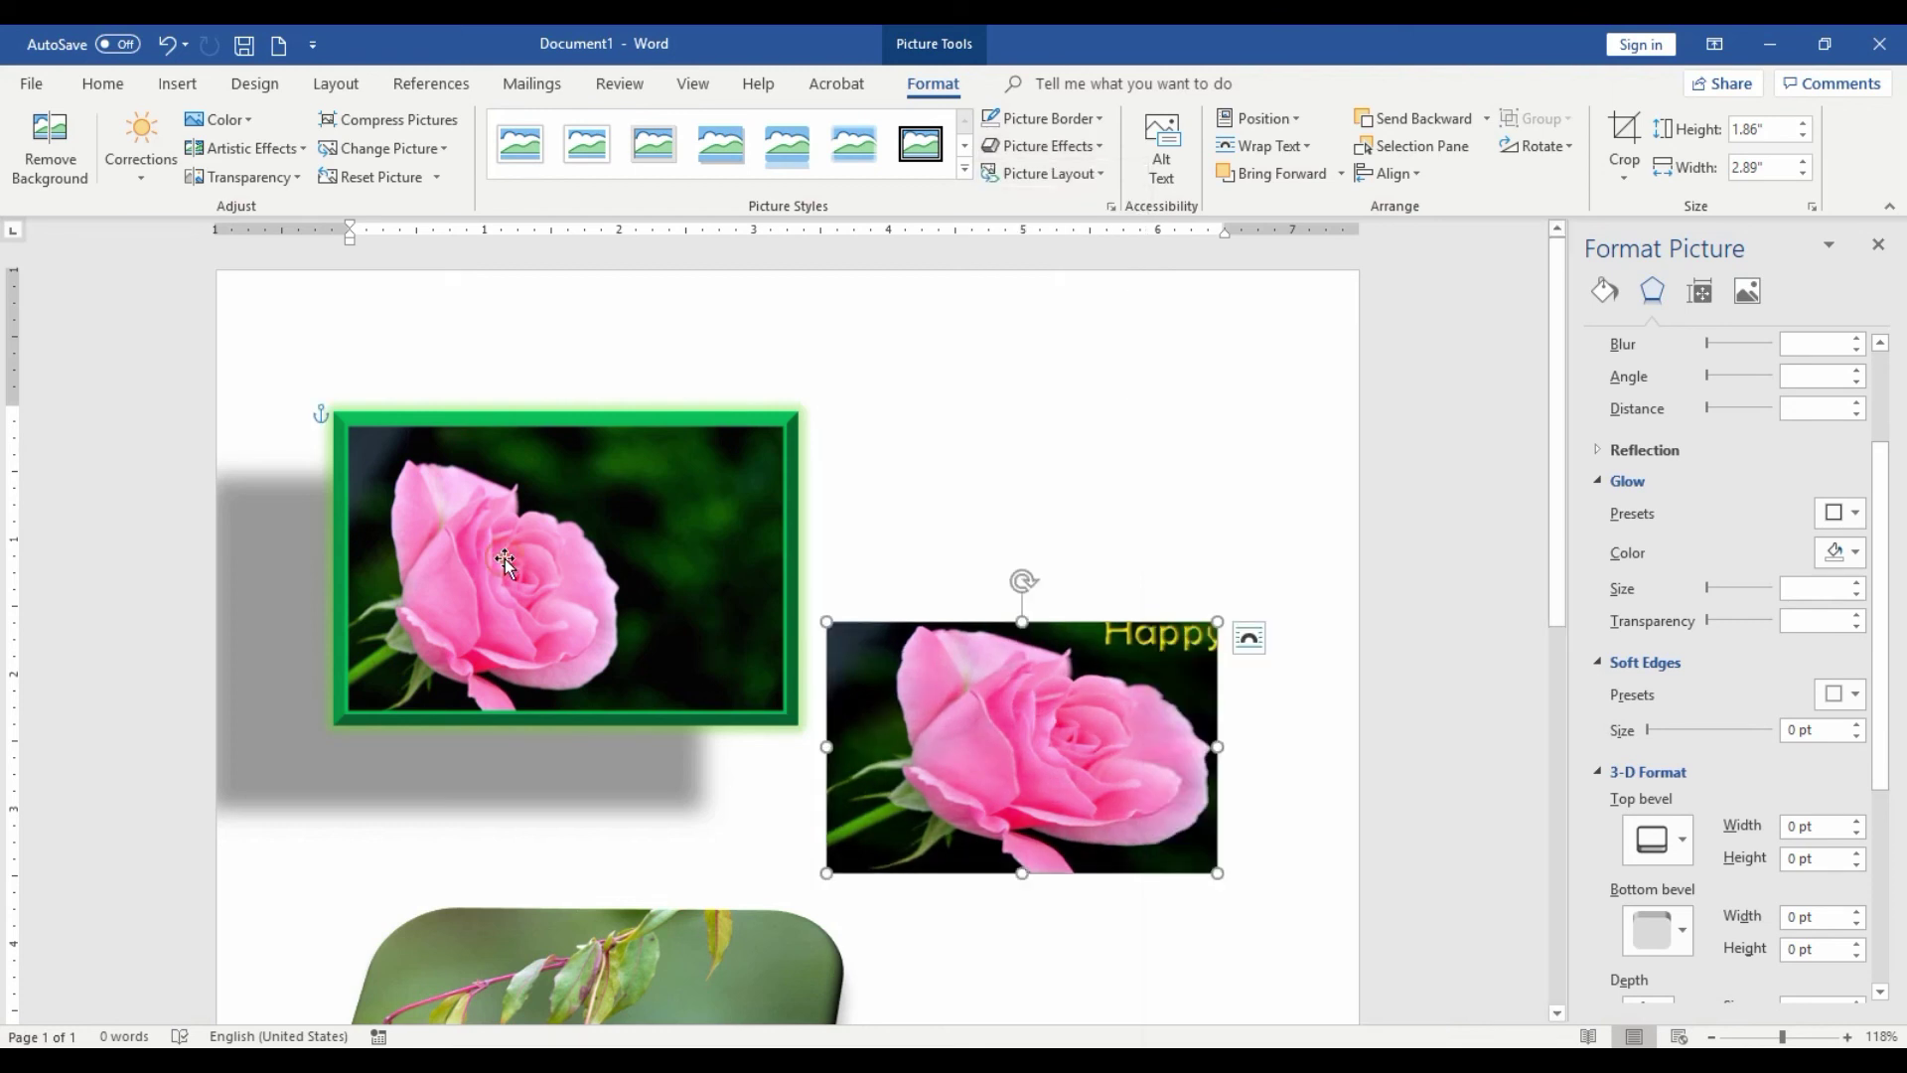
left_click(553, 516)
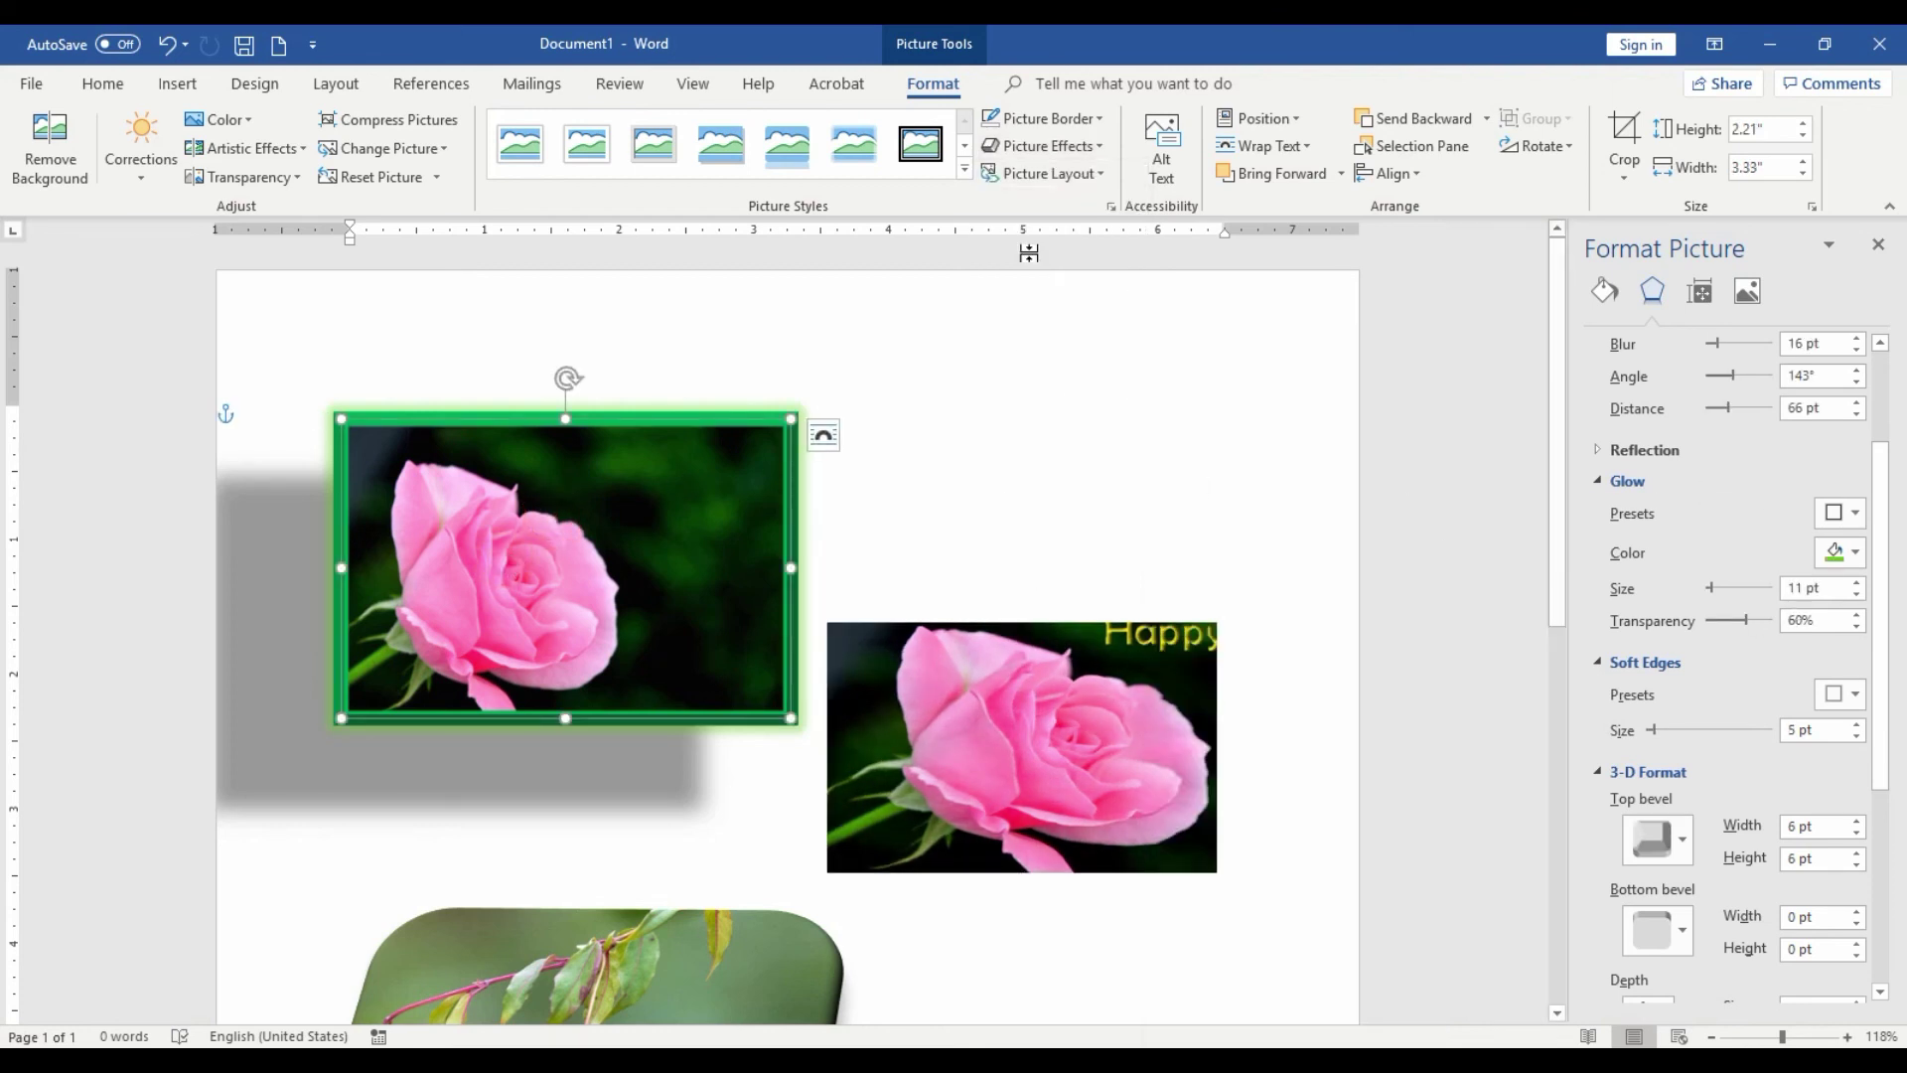
left_click(1096, 151)
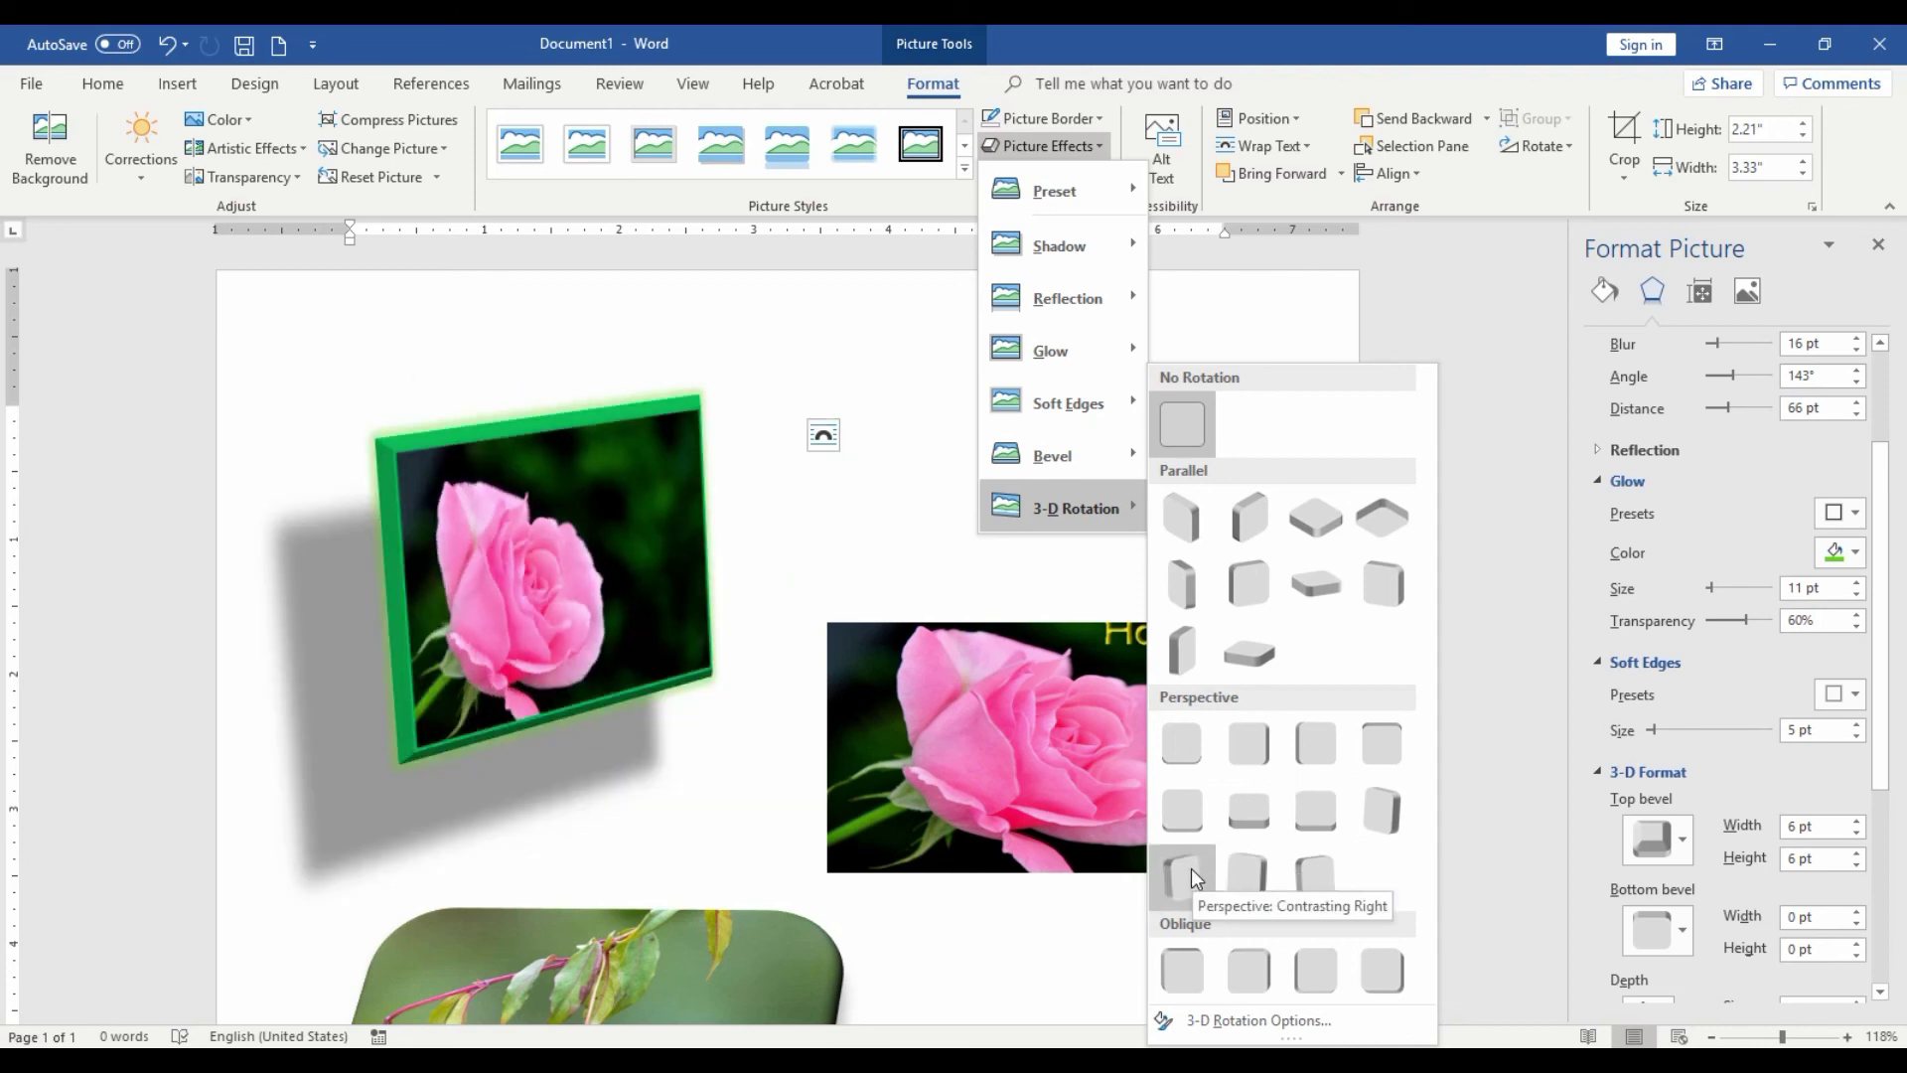
left_click(1190, 868)
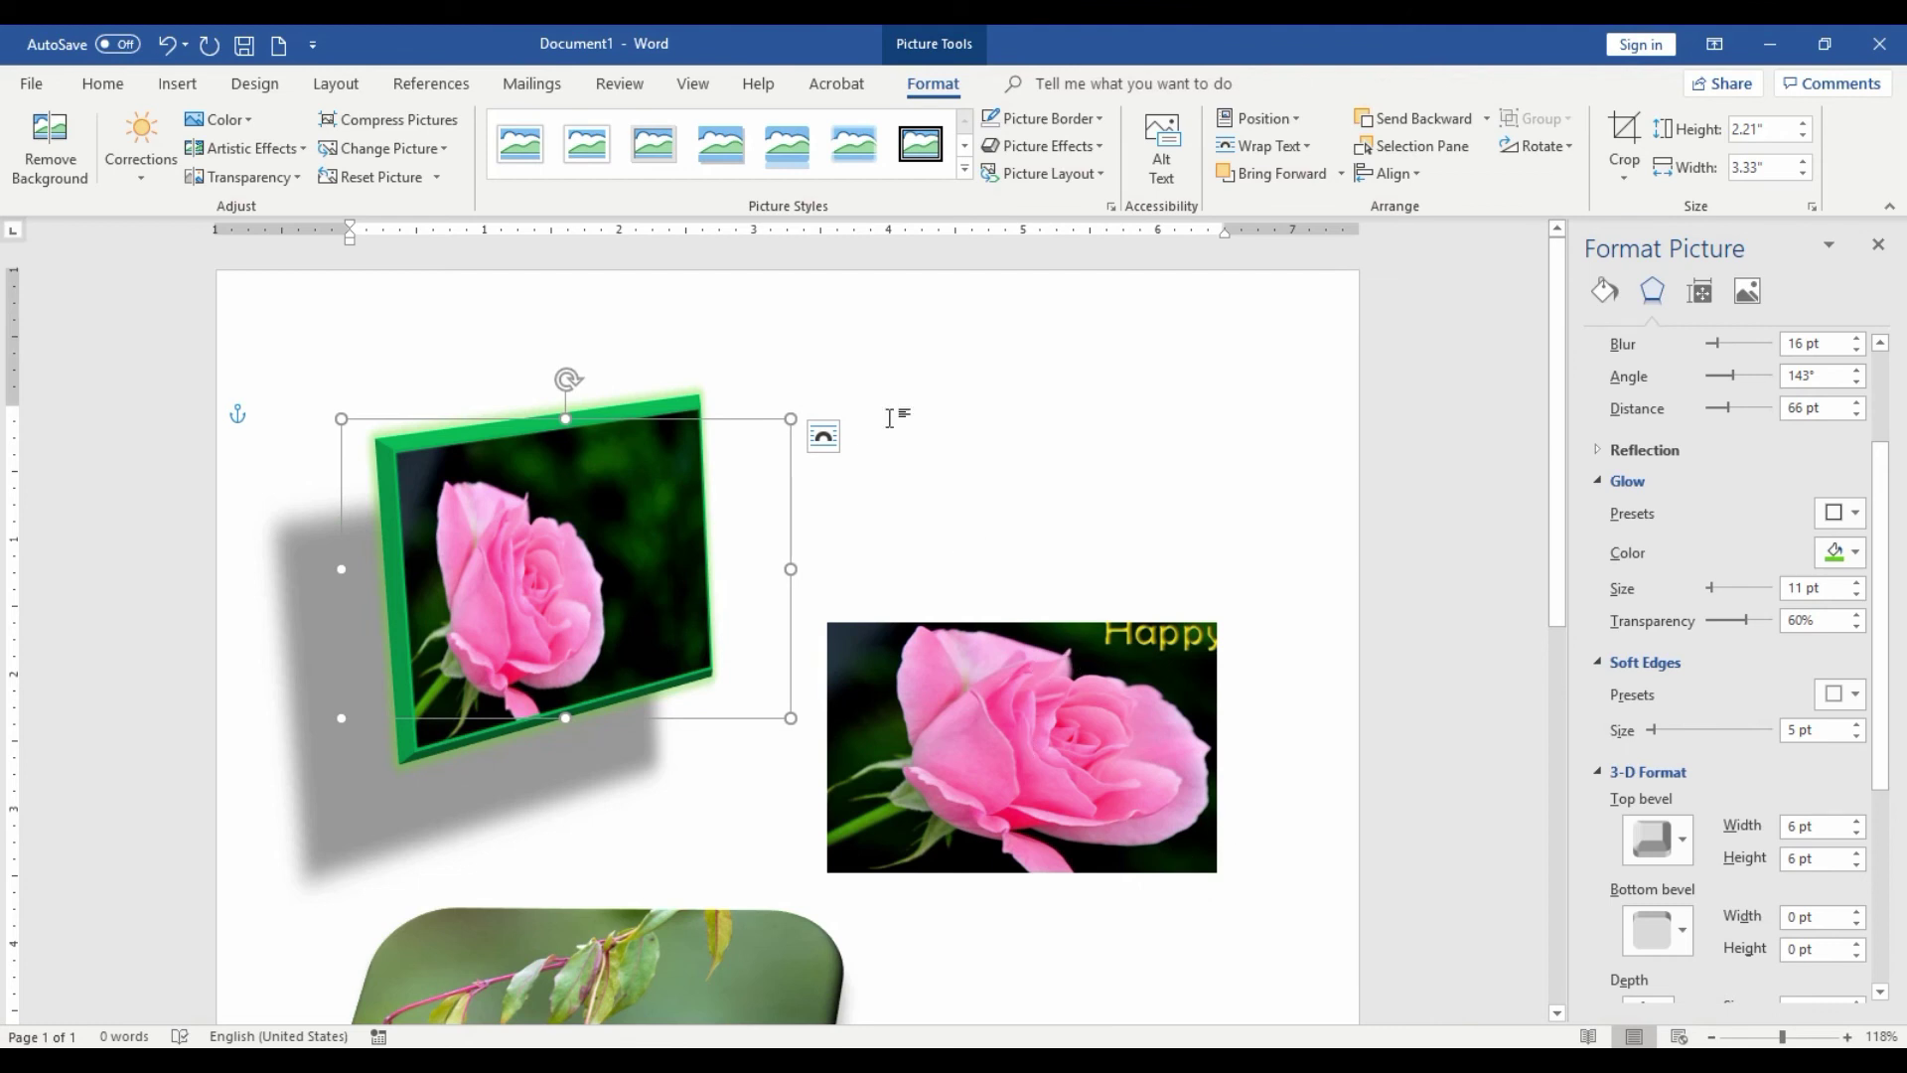
Select the fuchsia and hummingbird picture, then reselect the green-framed rose photo
scroll(575, 521, "down", 2)
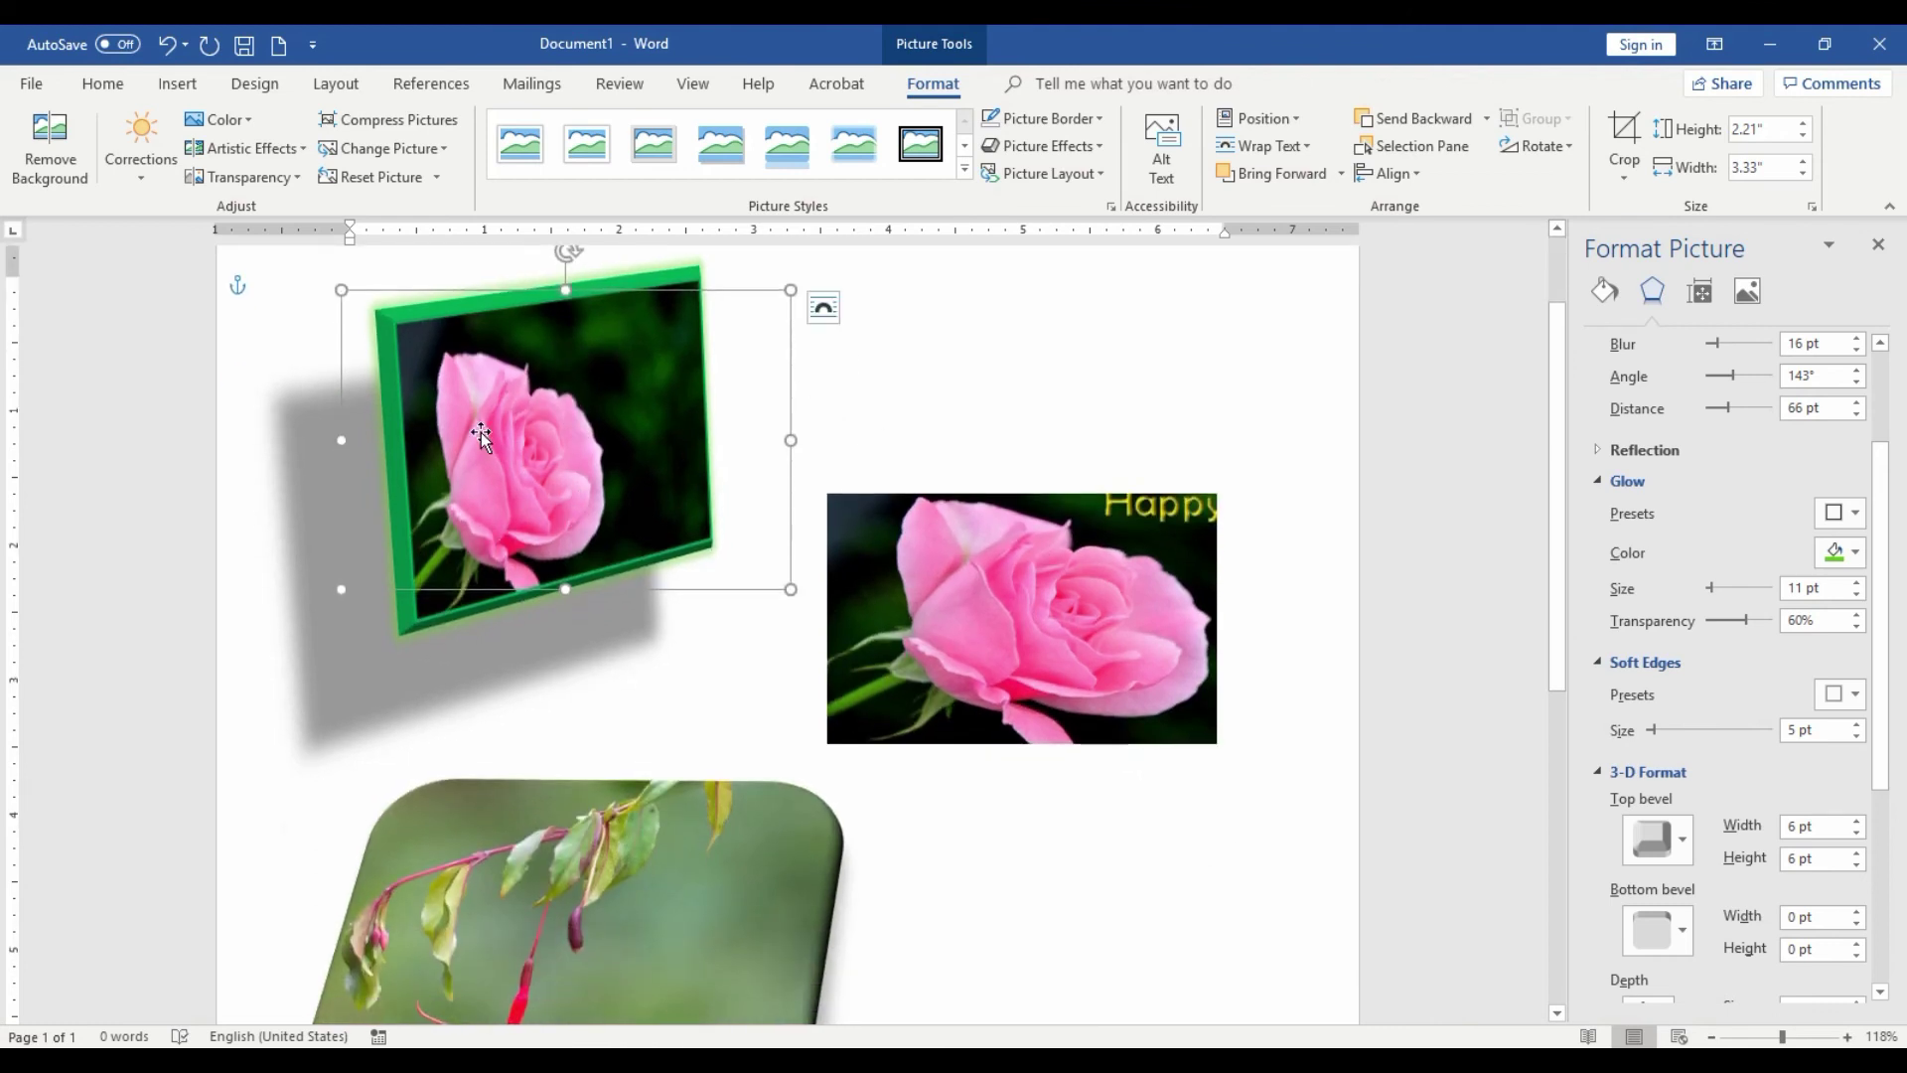
left_click(480, 869)
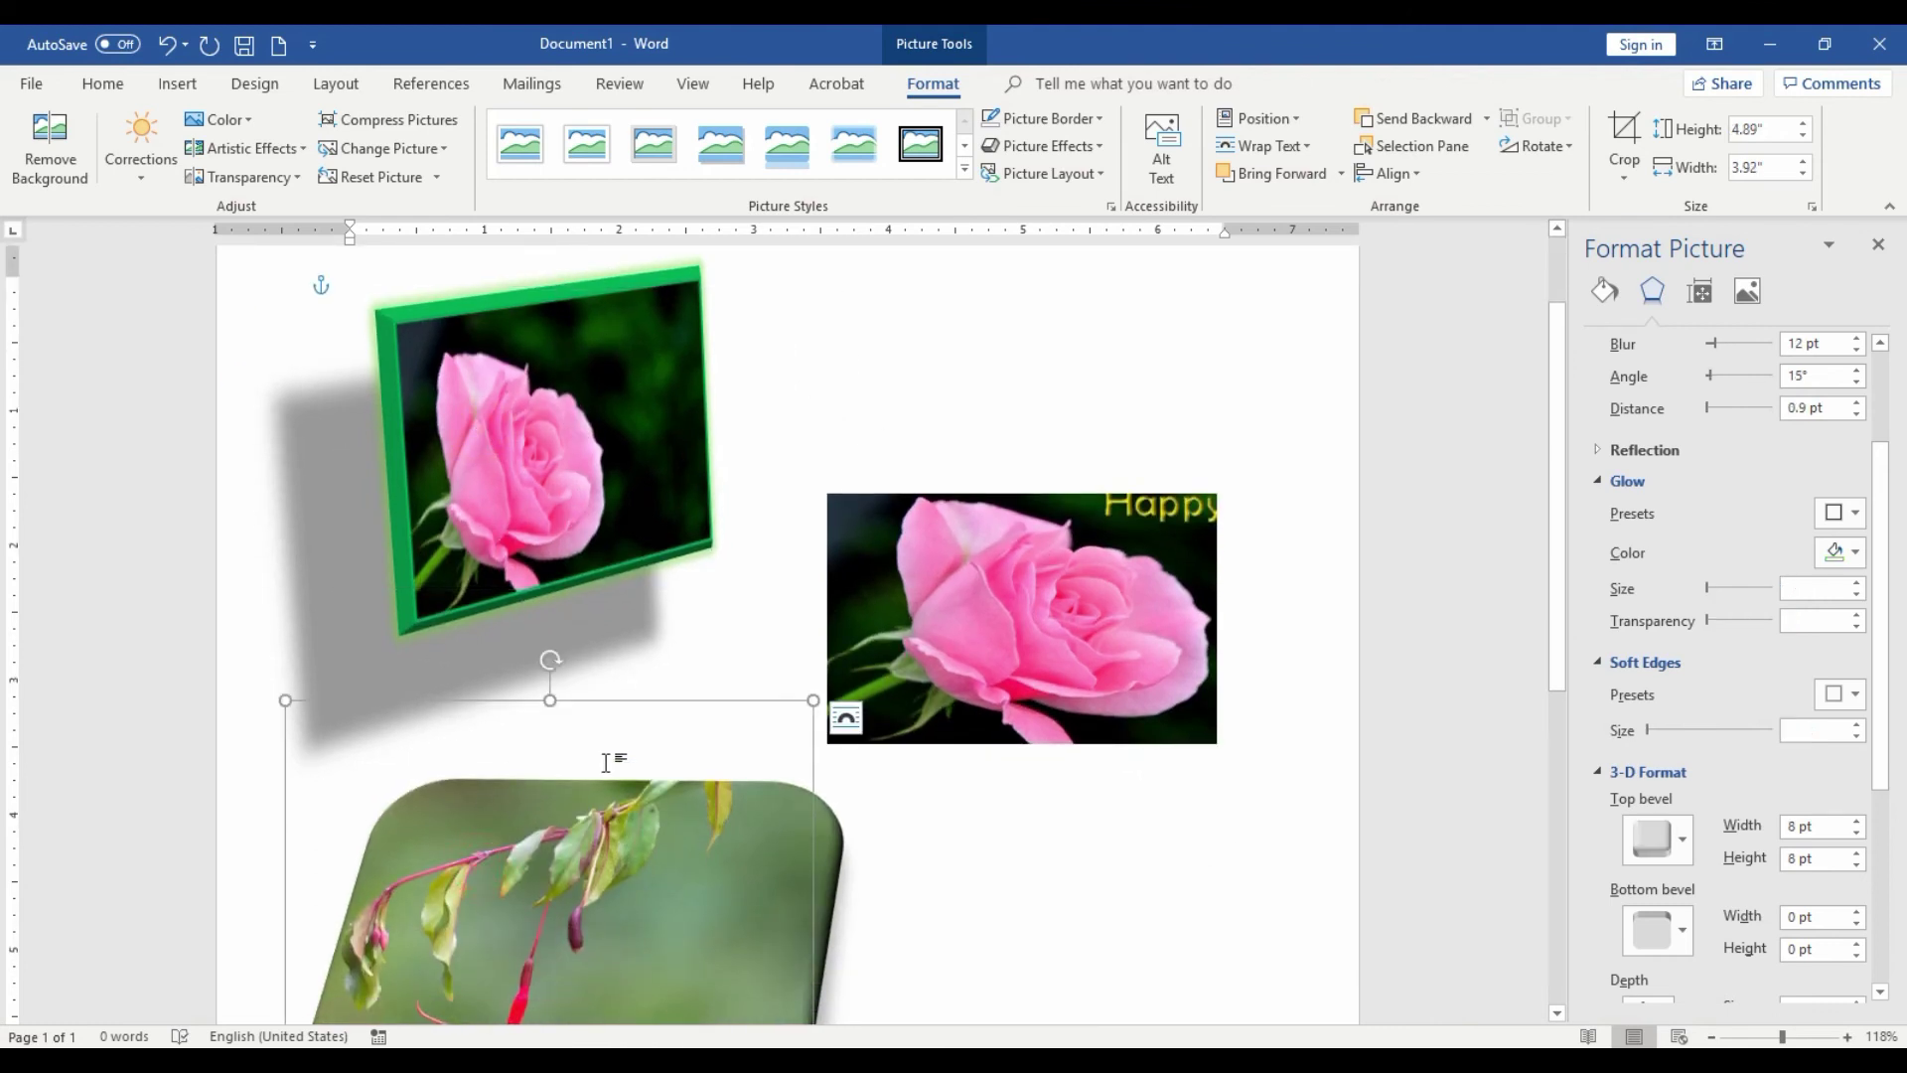
scroll(650, 813, "down", 2)
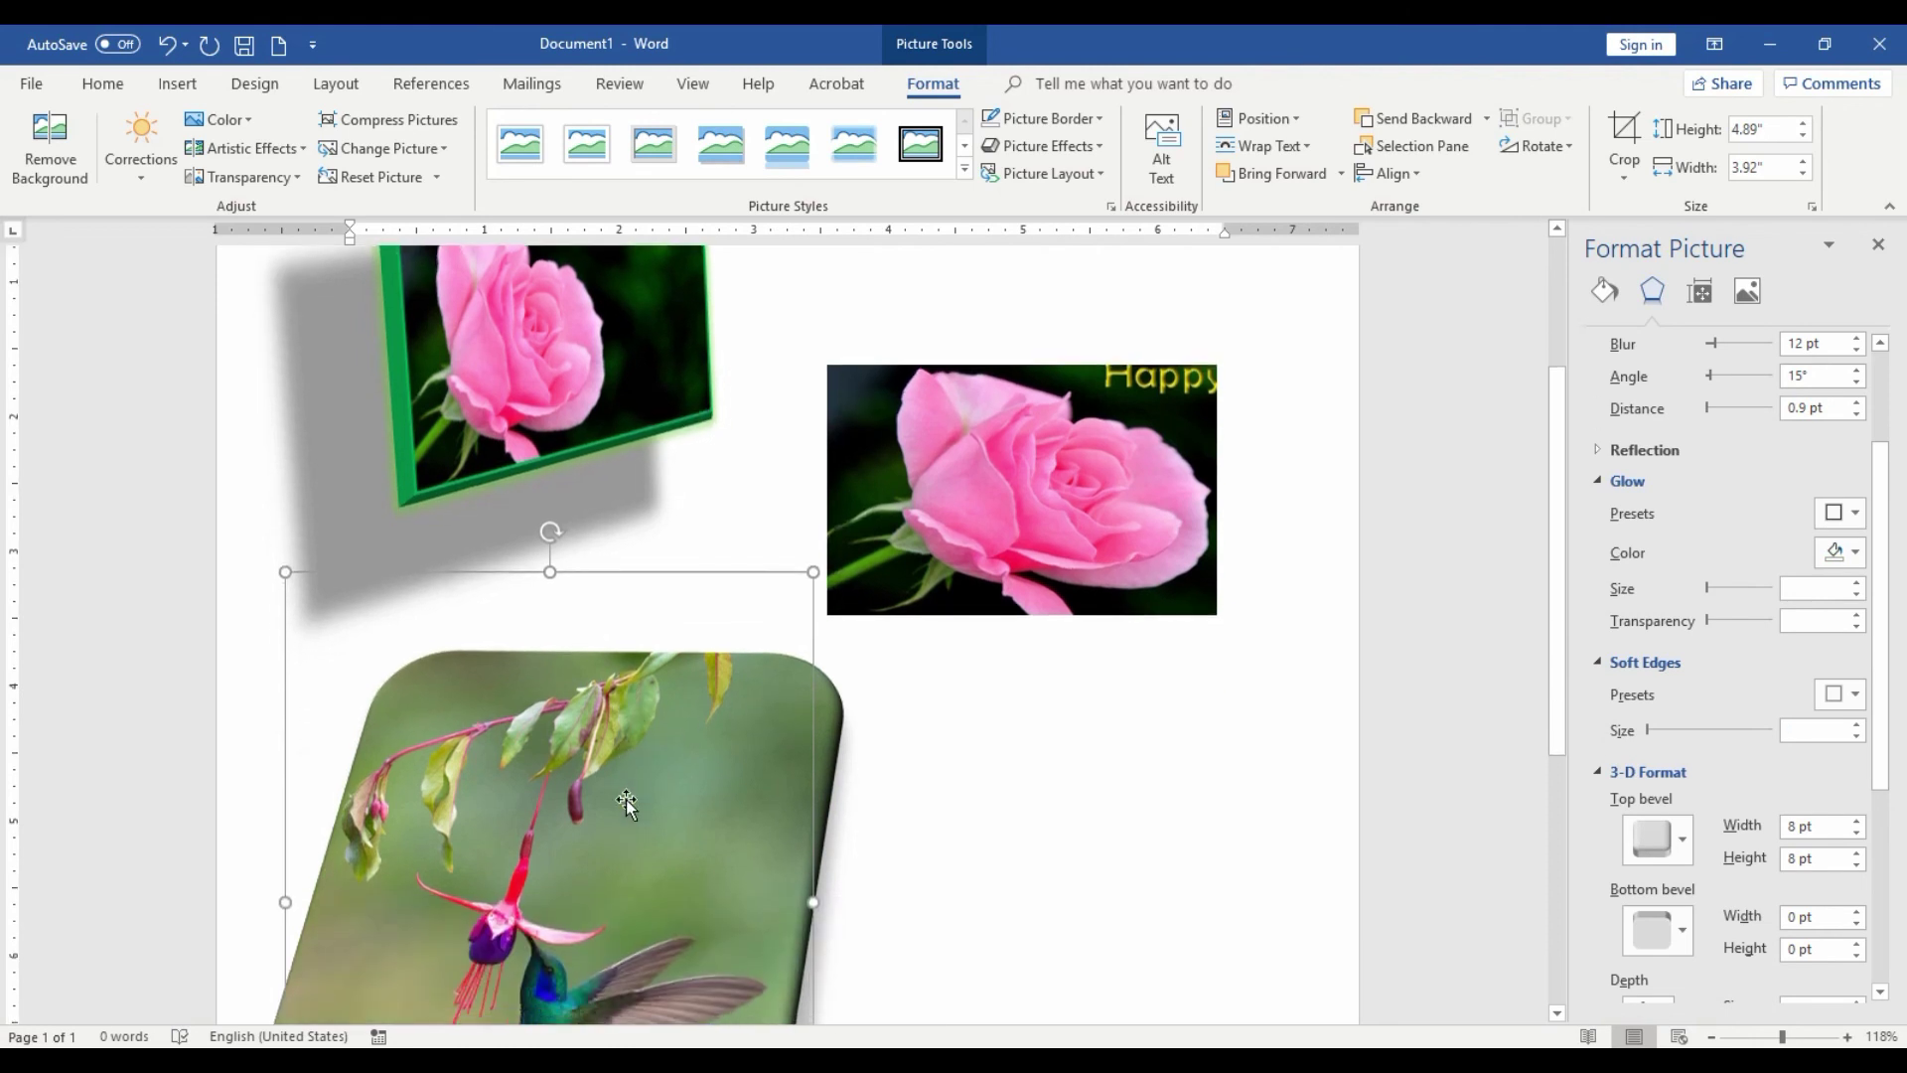
scroll(636, 765, "up", 4)
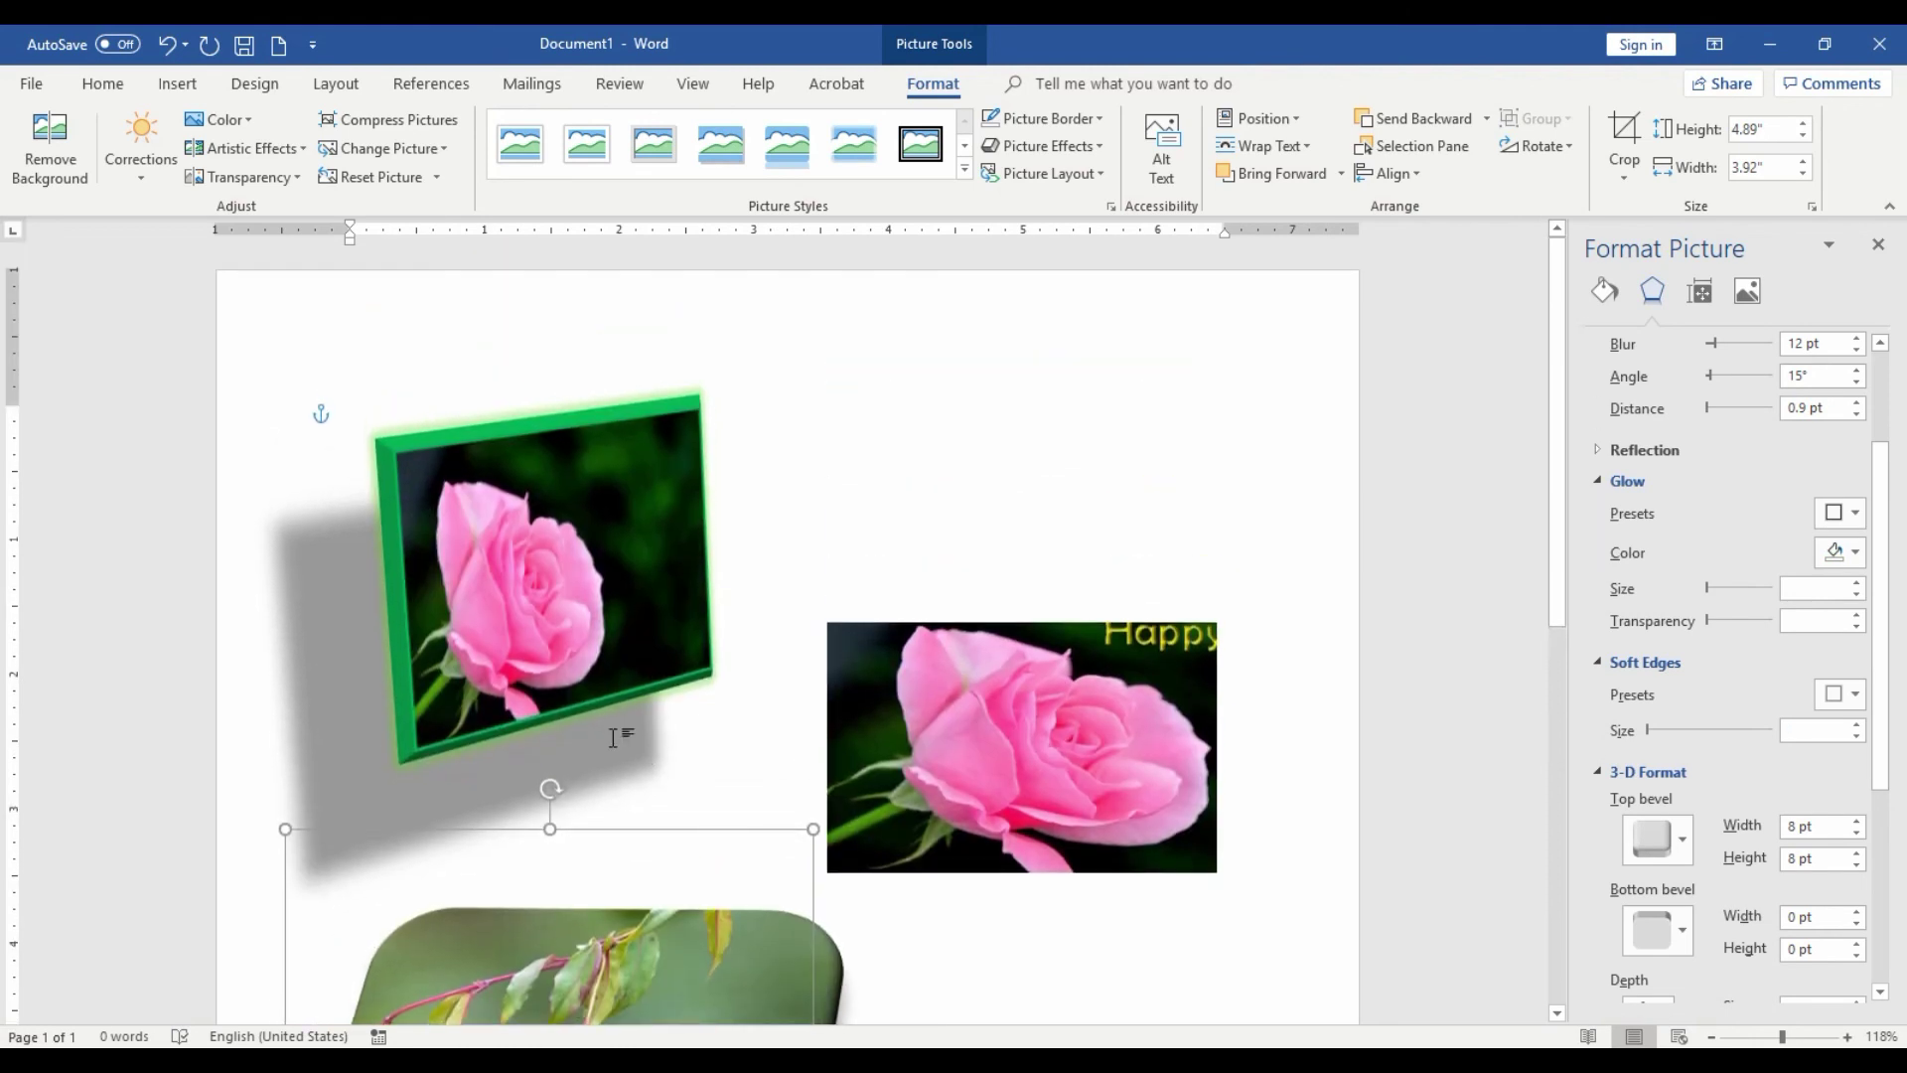
left_click(527, 571)
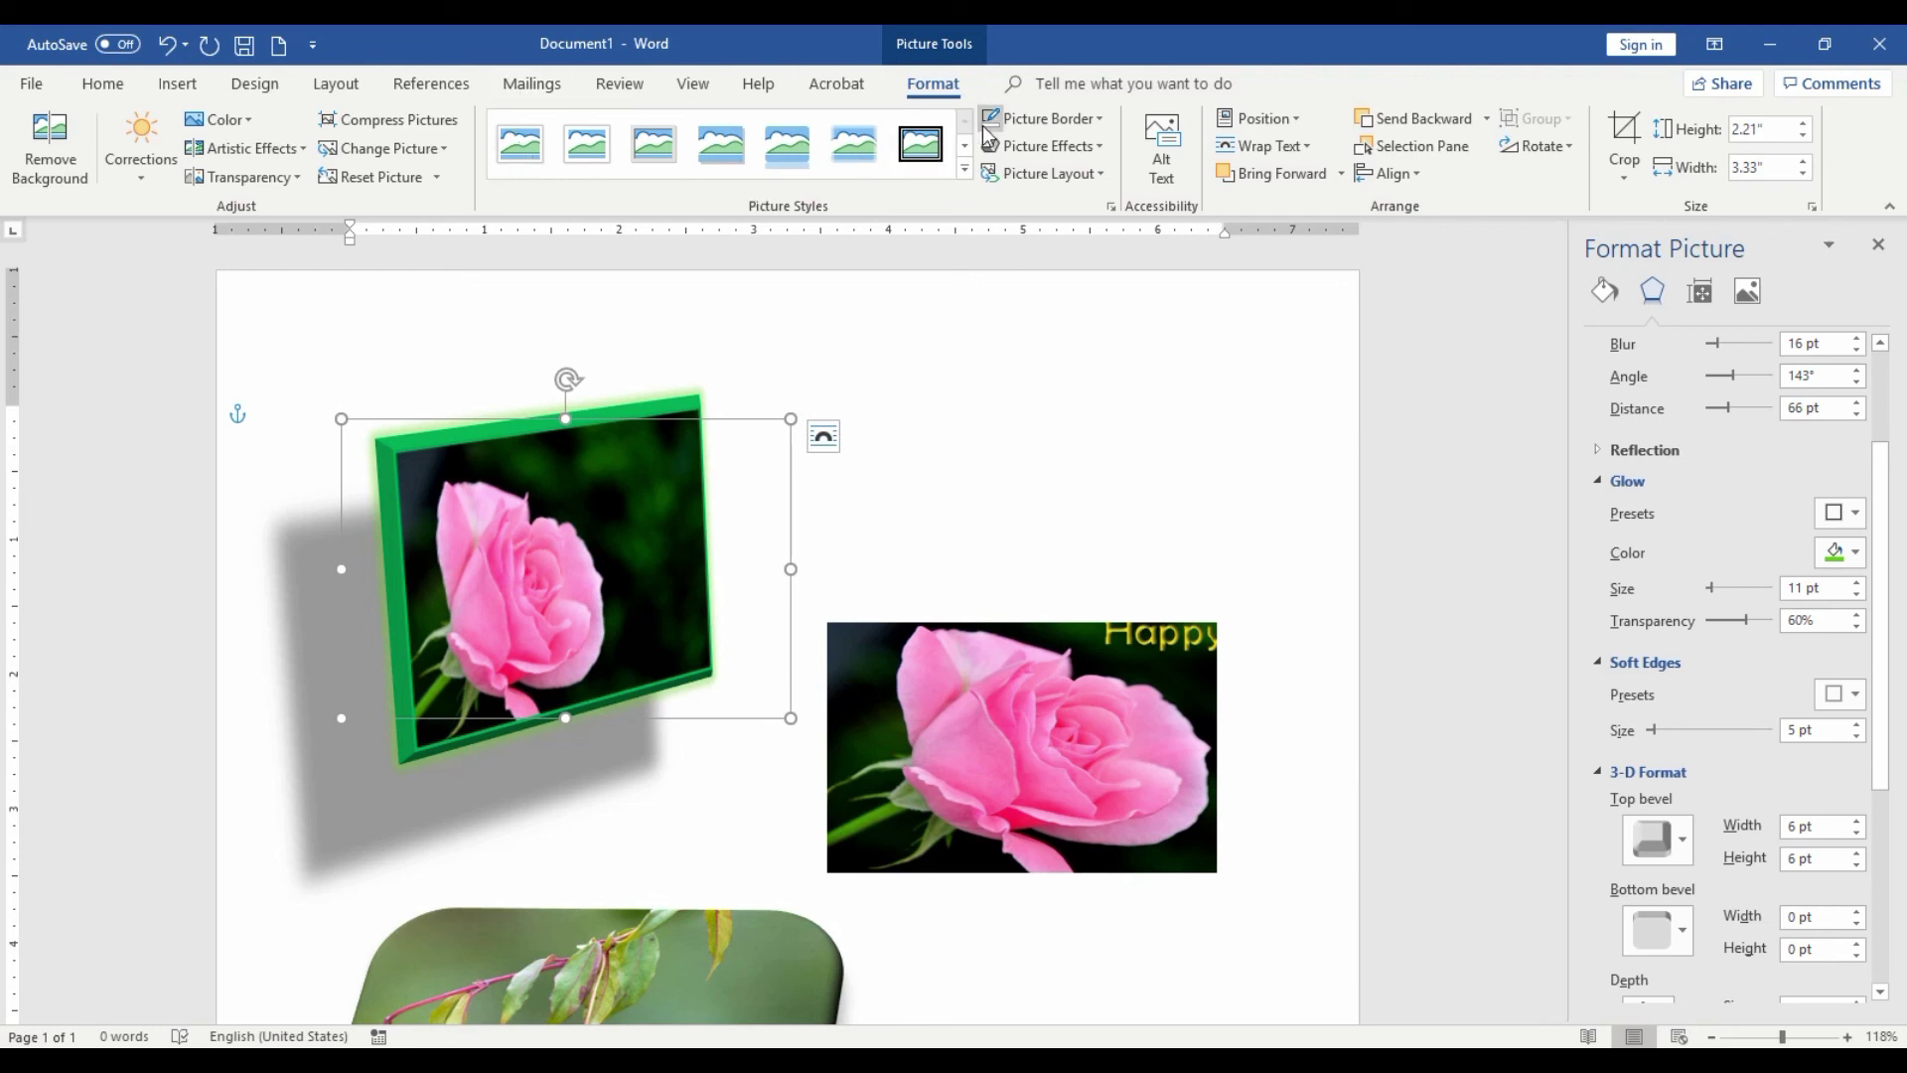
left_click(1107, 141)
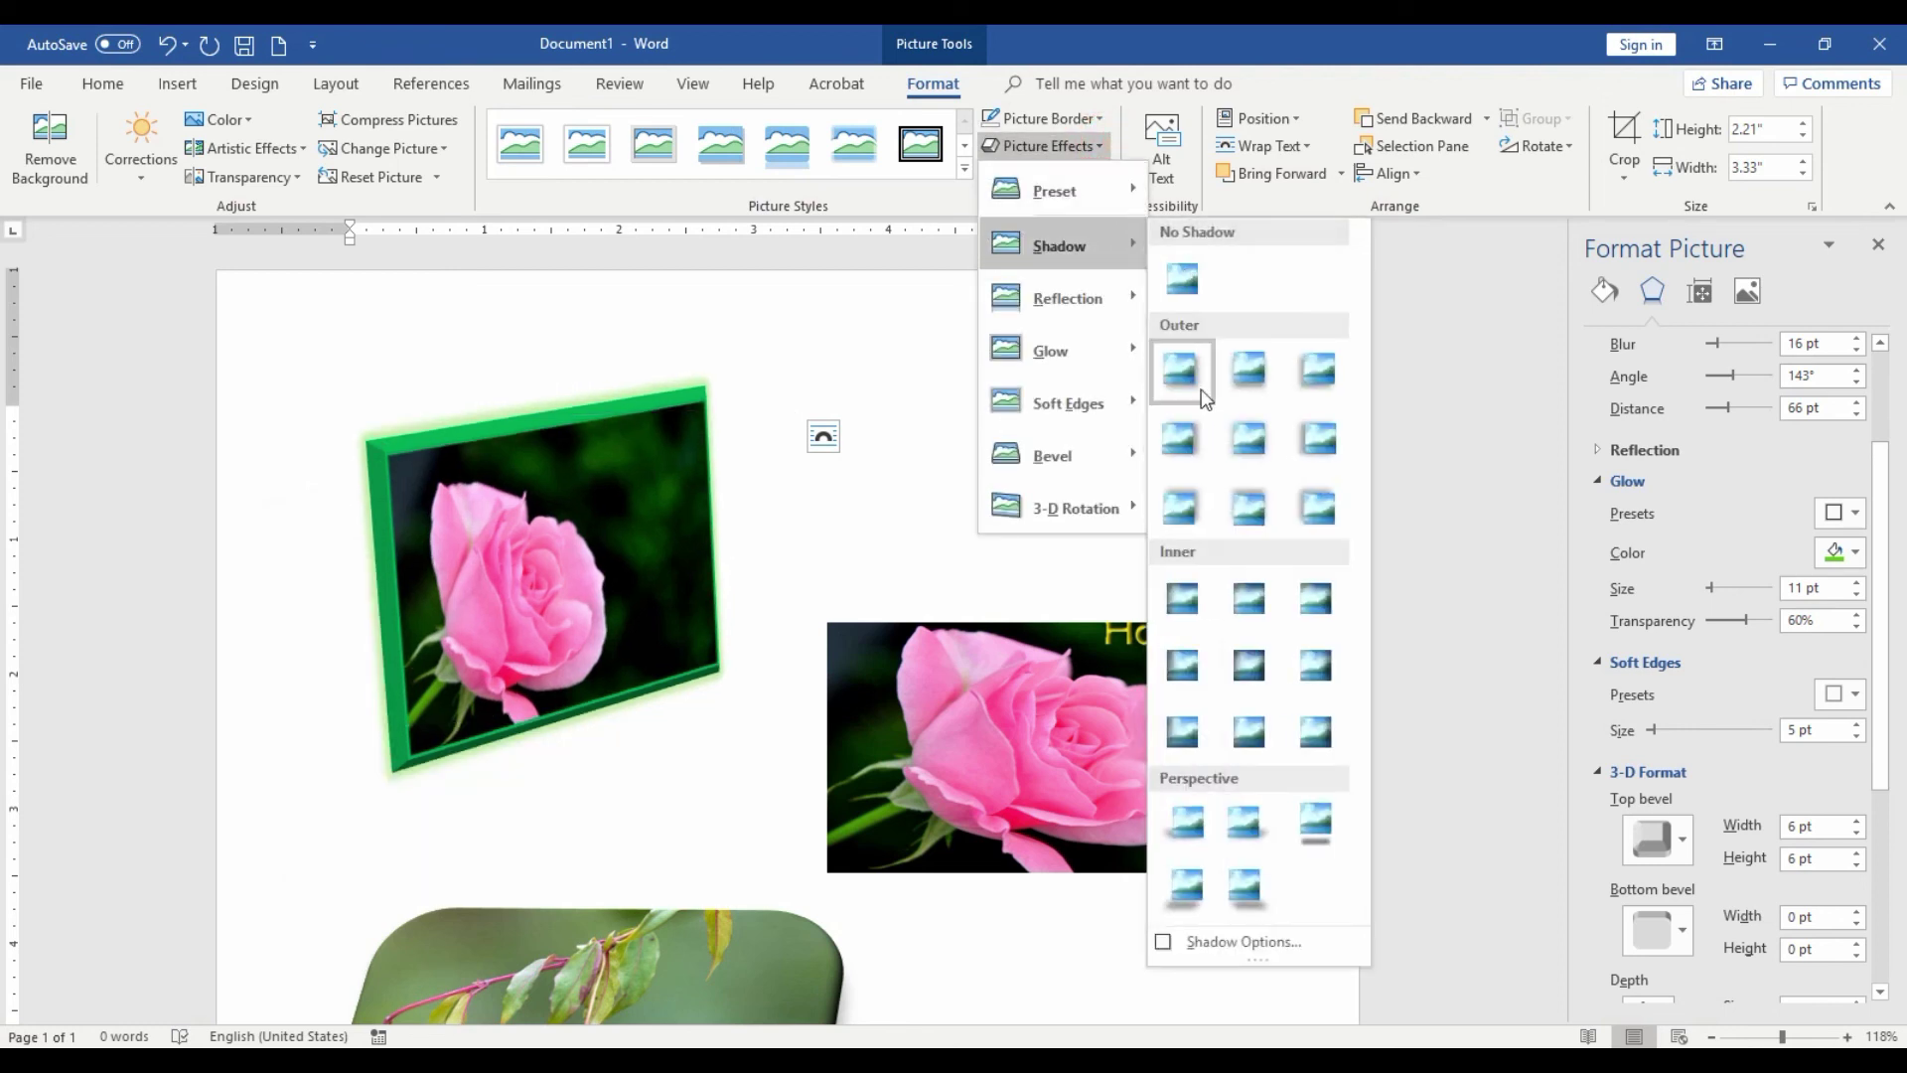
left_click(862, 342)
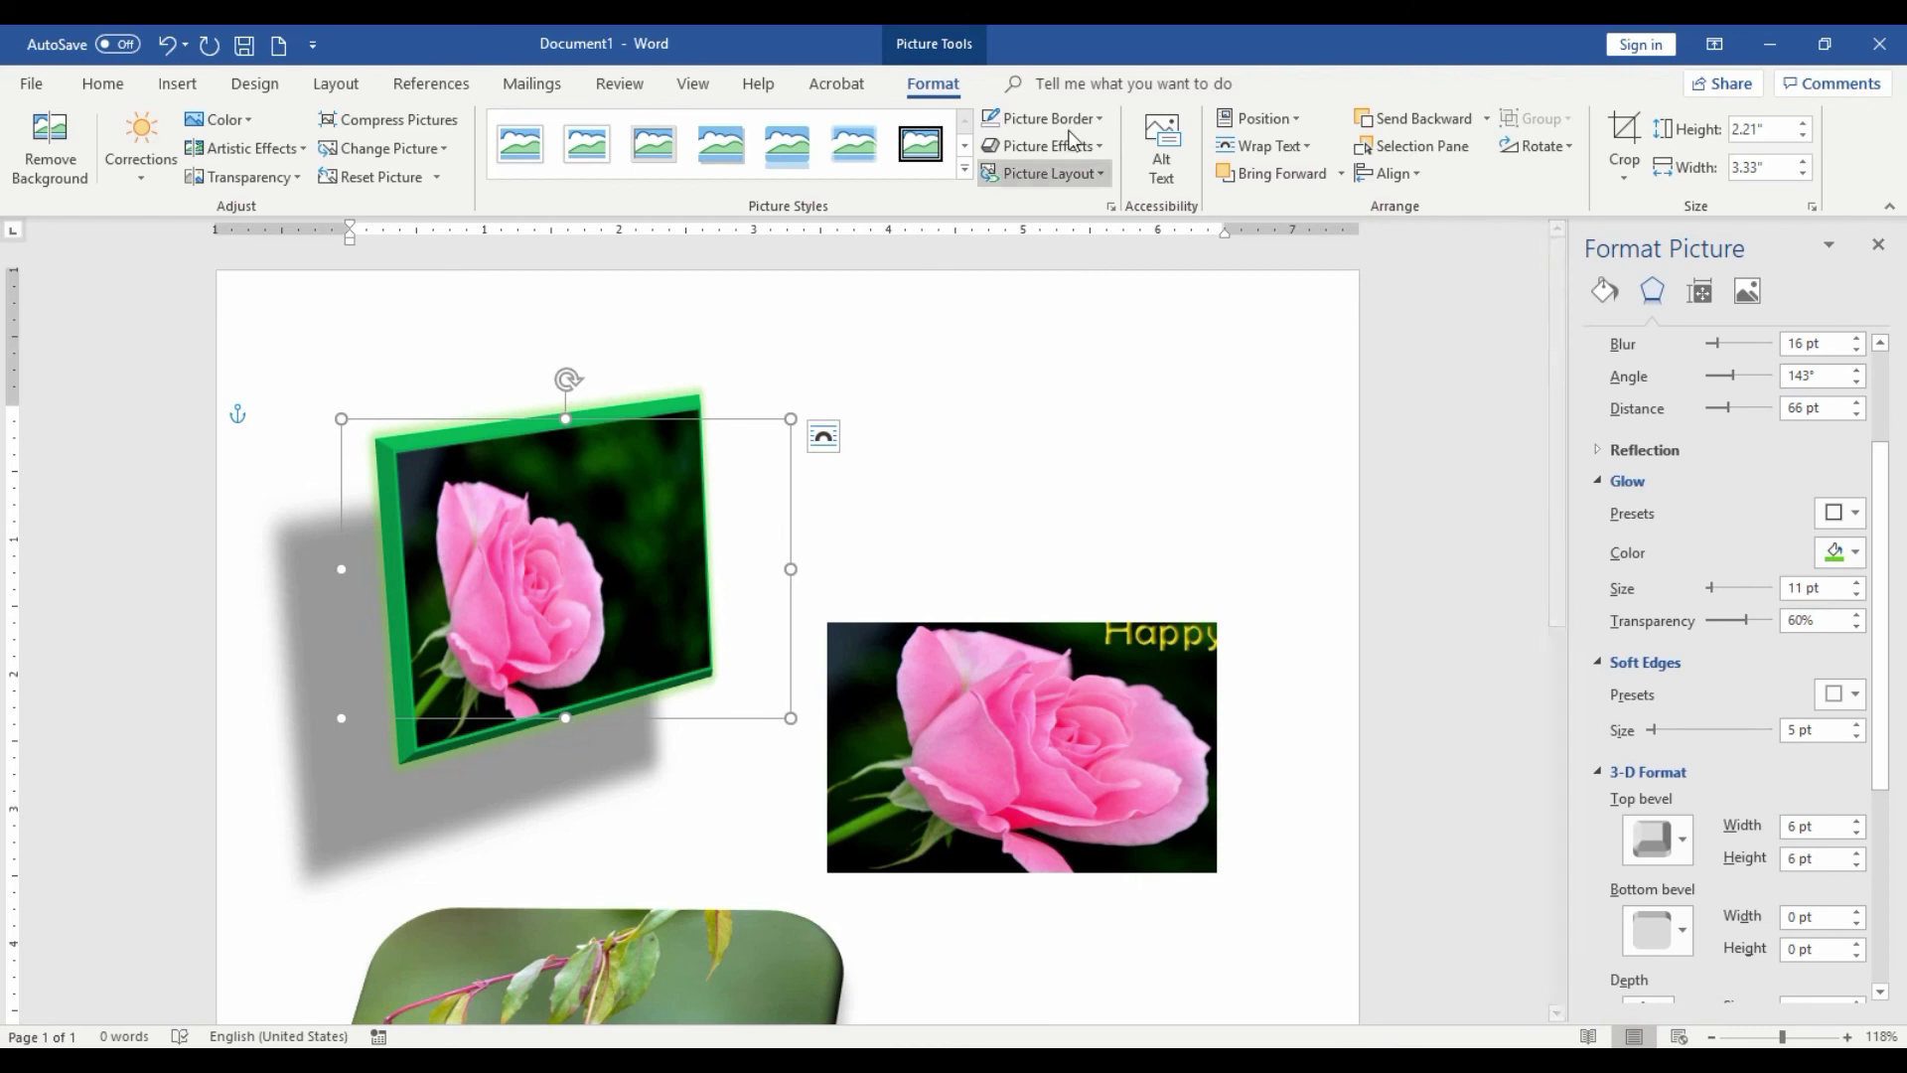
left_click(1101, 173)
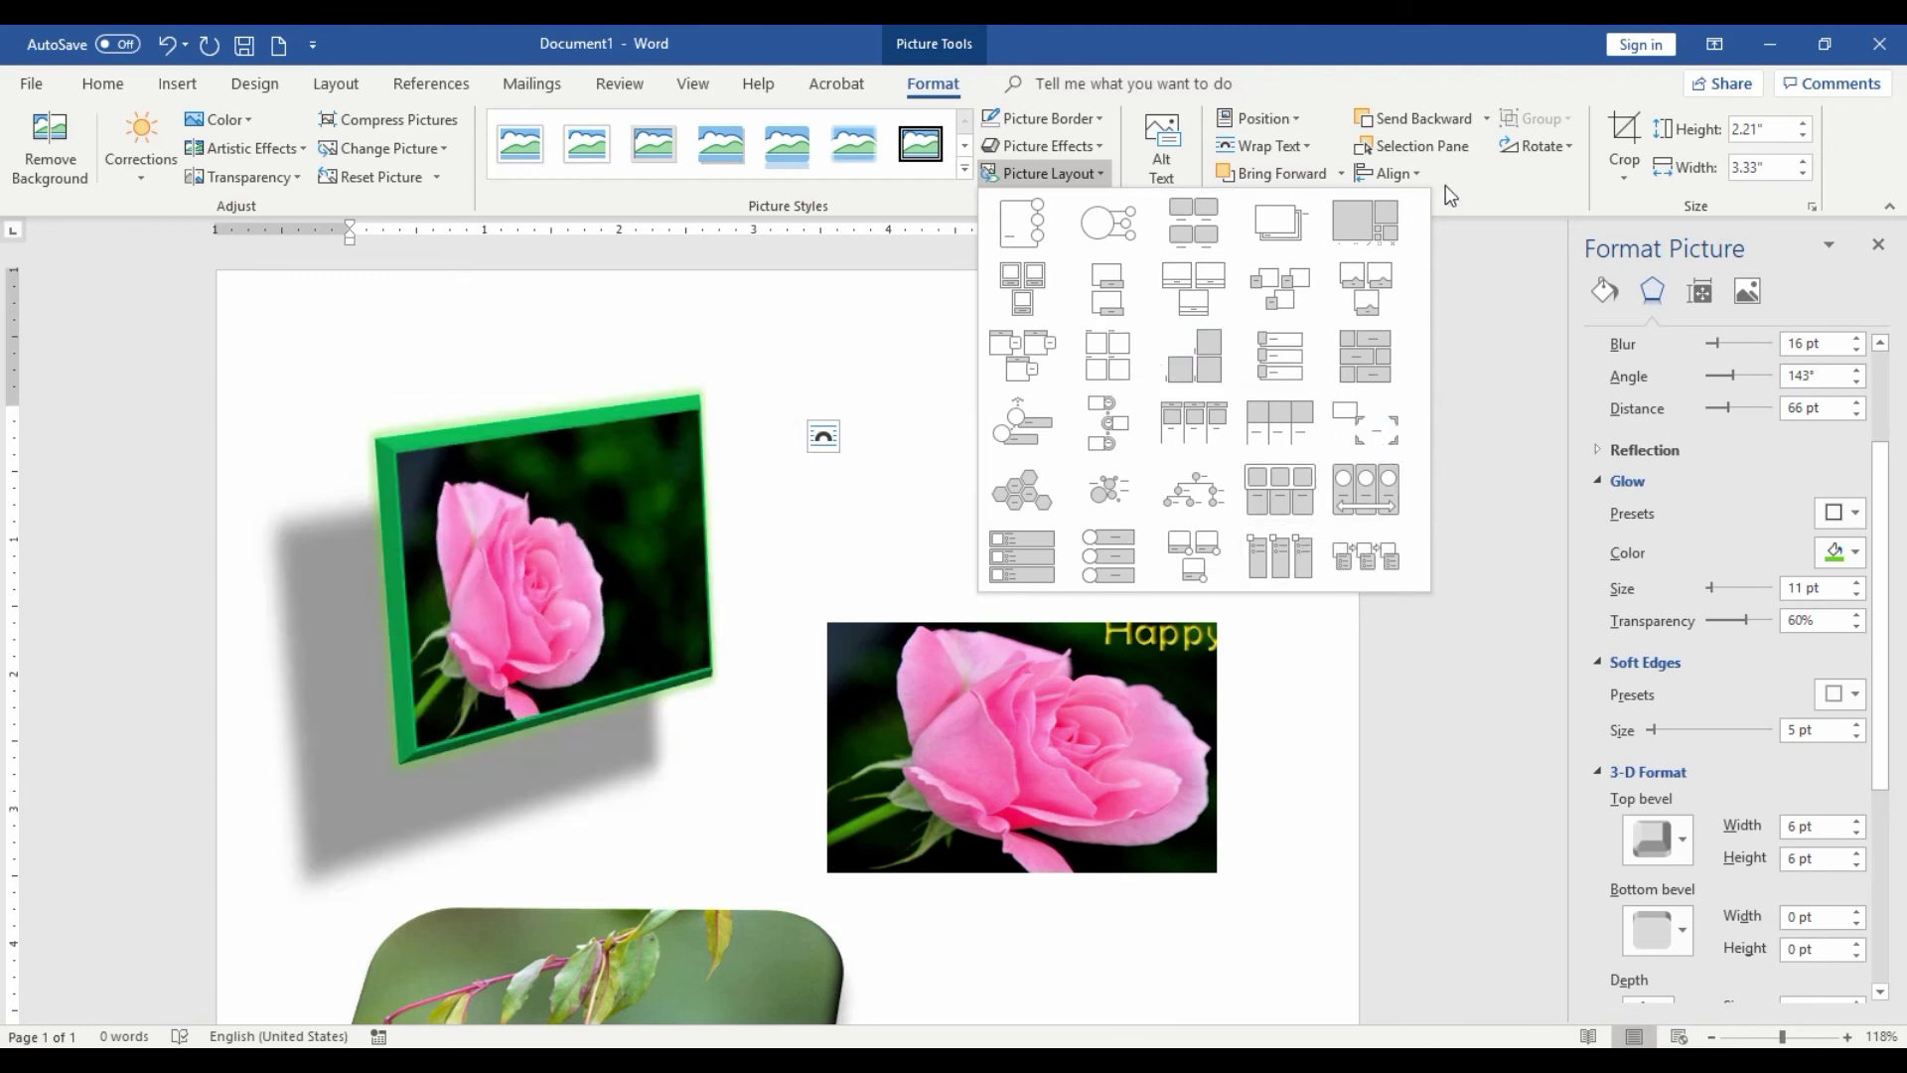
left_click(1505, 381)
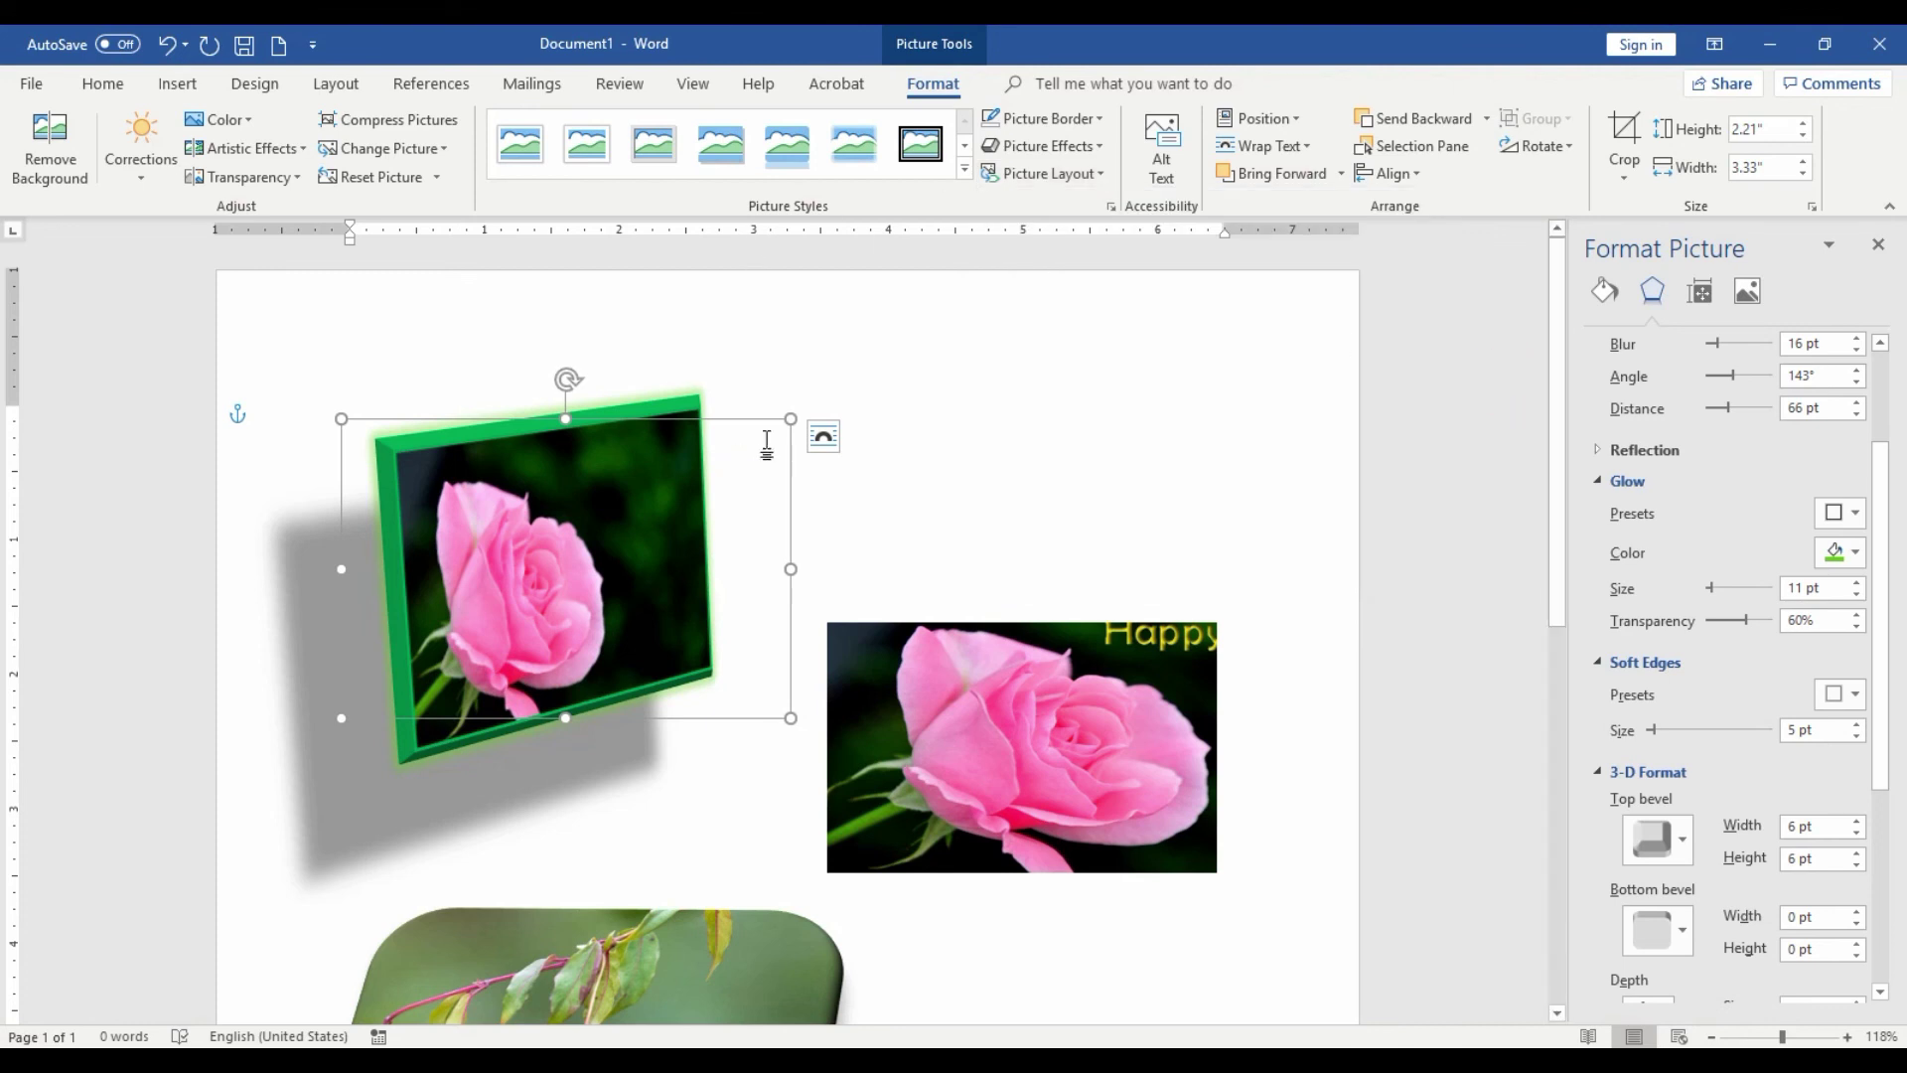